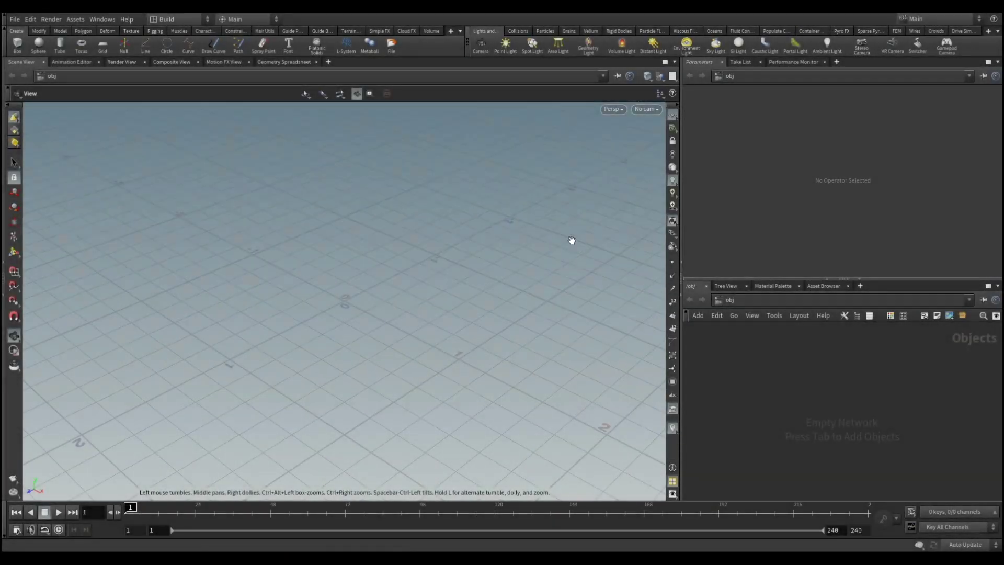
Add a sphere object at the scene origin and frame it in the viewport.
{"action": "left_click", "coordinate": [40, 47]}
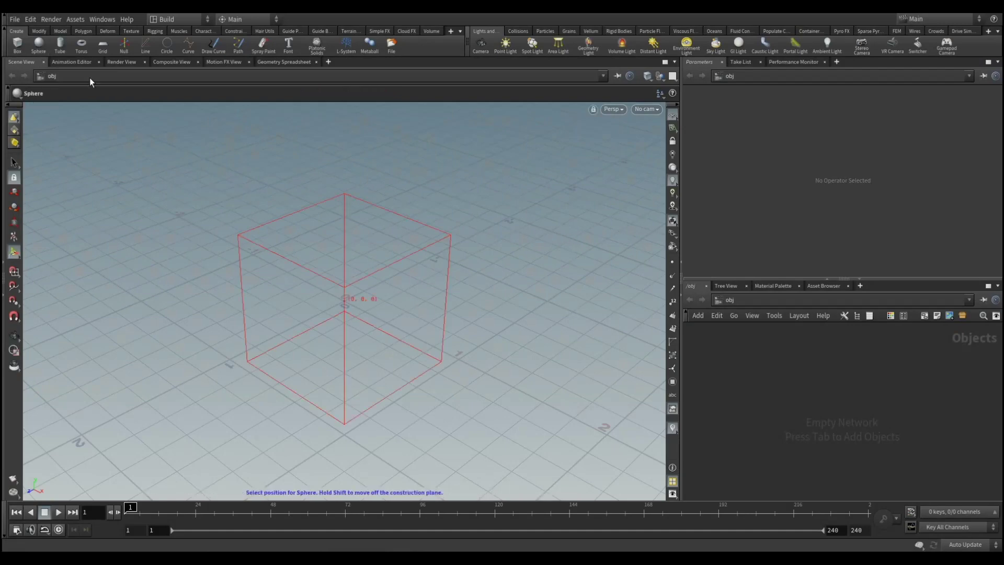
{"action": "key", "text": "Return"}
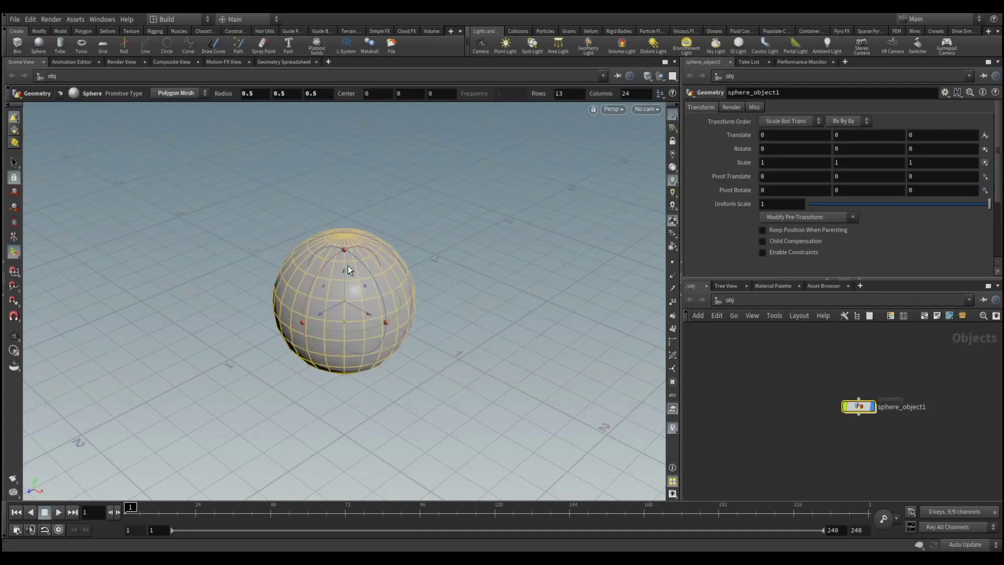
{"action": "right_click_drag", "start_coordinate": [355, 333], "coordinate": [385, 276]}
{"action": "mouse_move", "coordinate": [385, 276]}
{"action": "left_mouse_down"}
{"action": "mouse_move", "coordinate": [139, 263]}
{"action": "mouse_move", "coordinate": [315, 262]}
{"action": "left_mouse_up"}
{"action": "middle_click_drag", "start_coordinate": [316, 262], "coordinate": [391, 274]}
{"action": "left_click_drag", "start_coordinate": [391, 275], "coordinate": [433, 320]}
{"action": "key", "text": "Return"}
{"action": "left_click_drag", "start_coordinate": [863, 409], "coordinate": [760, 370]}
Rename the sphere object to flip_geo.
{"action": "key", "text": "F2"}
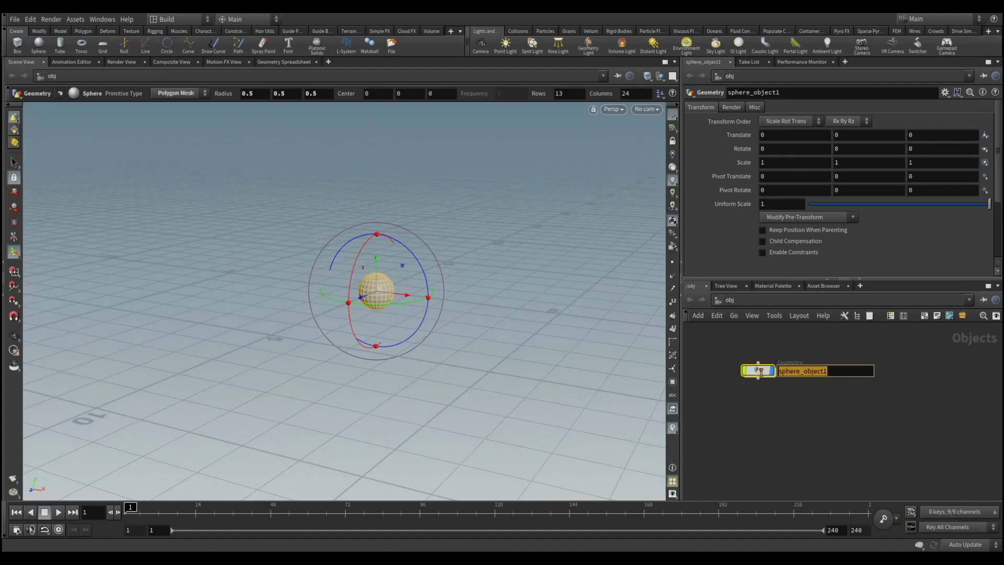
{"action": "type", "text": "flip_"}
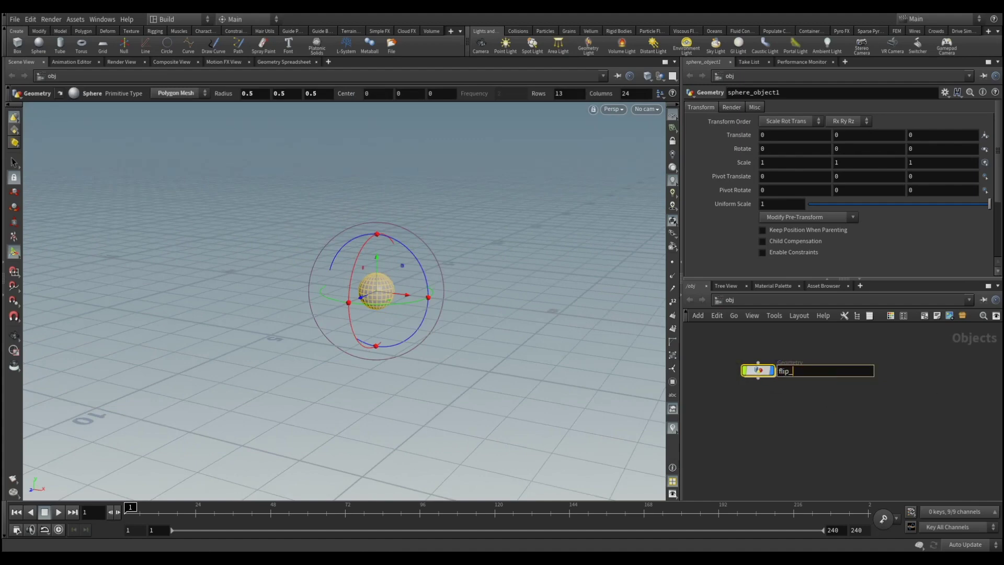
{"action": "type", "text": "geo"}
{"action": "key", "text": "Return"}
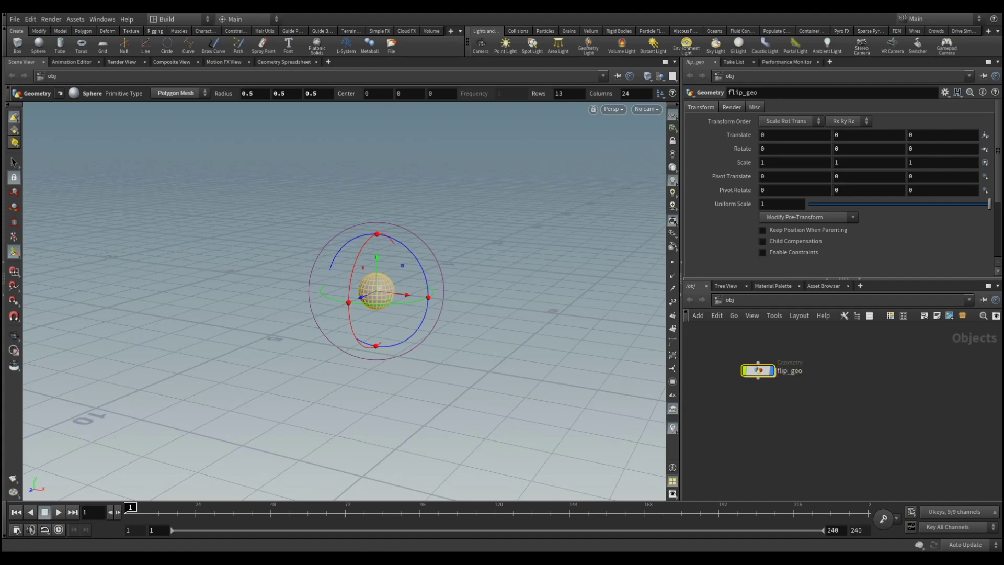
Inside flip_geo, wire a Transform node below sphere1.
{"action": "double_click", "coordinate": [758, 370]}
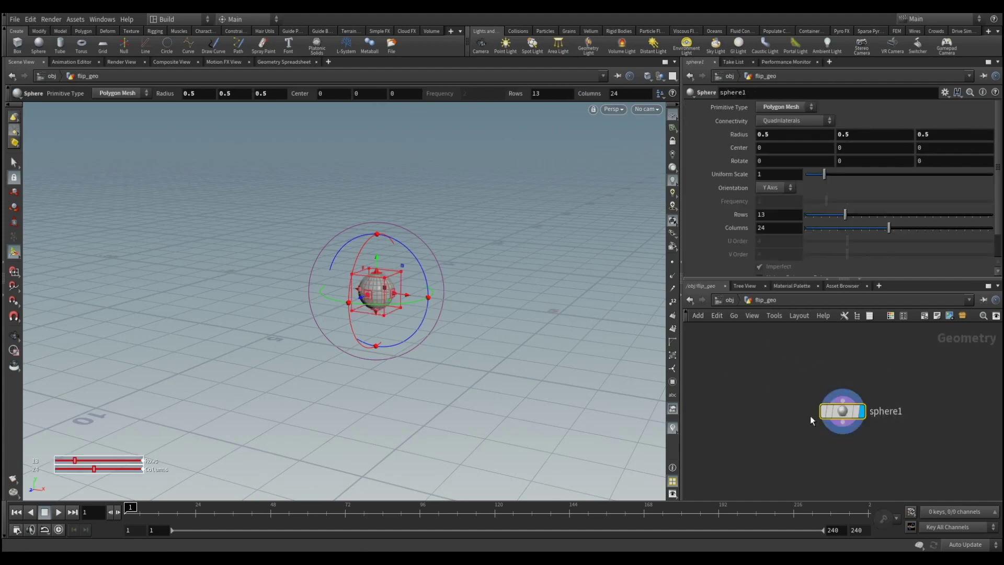
{"action": "left_click_drag", "start_coordinate": [843, 418], "coordinate": [800, 372]}
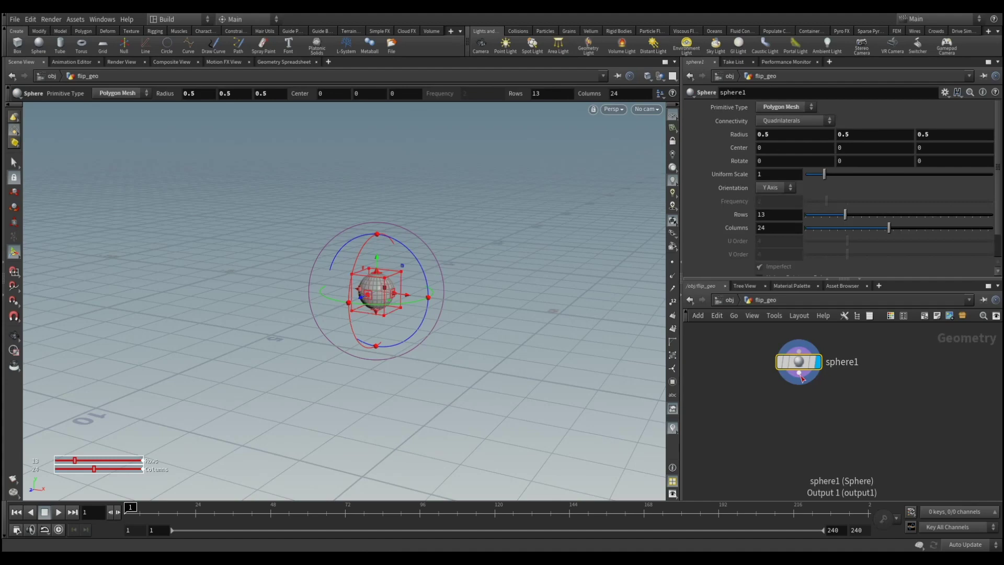
{"action": "left_click", "coordinate": [799, 373]}
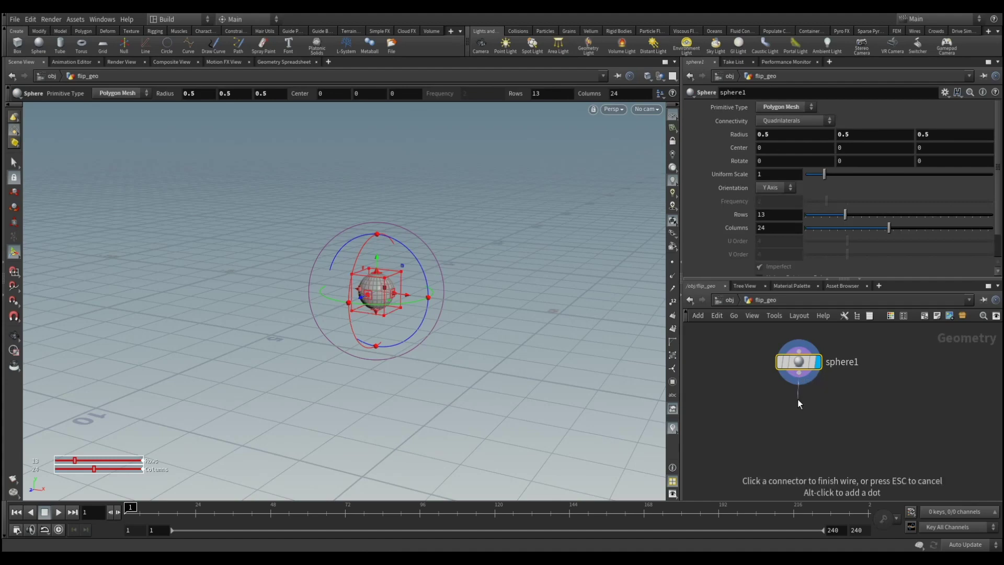
{"action": "key", "text": "Tab"}
{"action": "type", "text": "tr"}
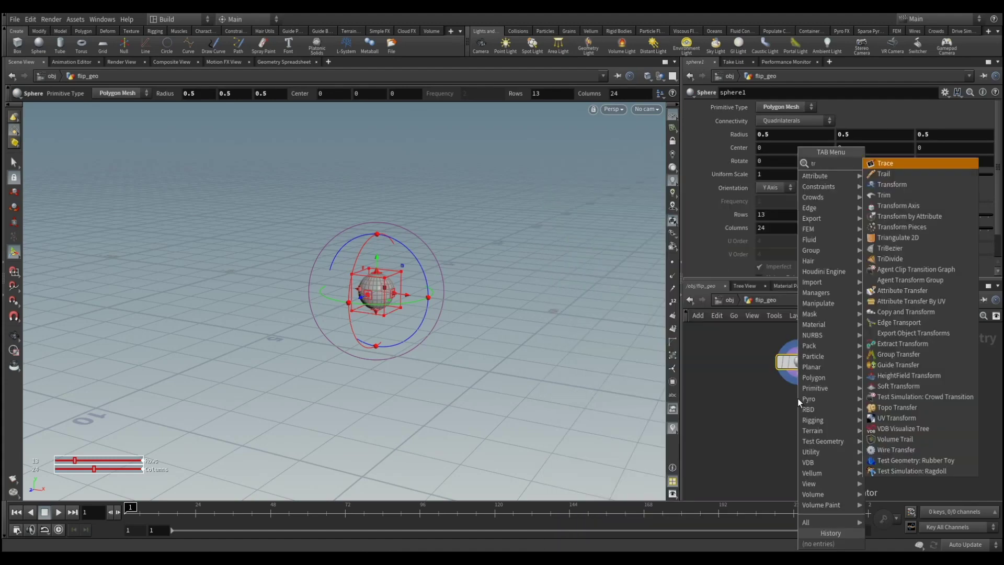
{"action": "type", "text": "ans"}
{"action": "key", "text": "Return"}
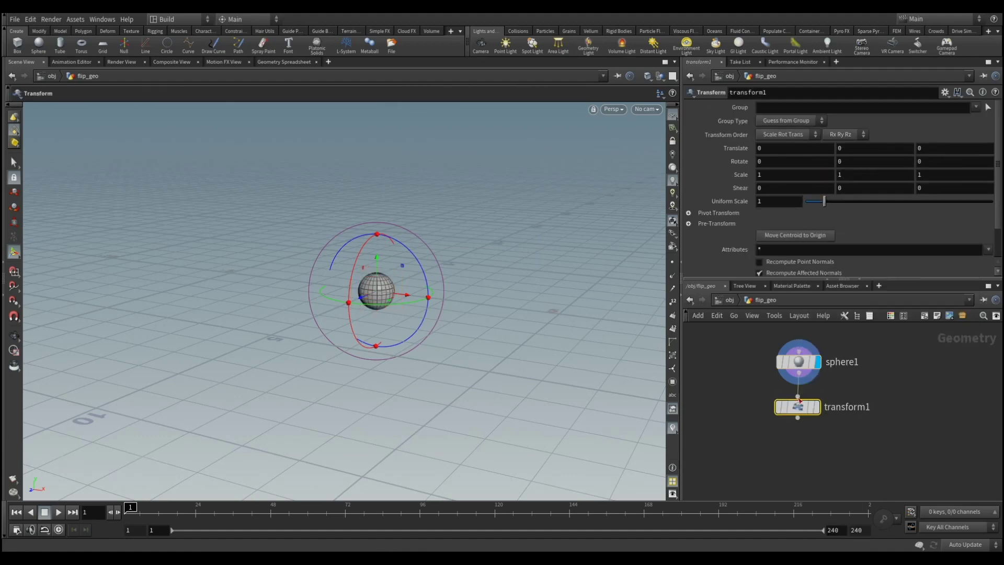
Set transform1's Translate Y to 3 to raise the sphere.
{"action": "left_click", "coordinate": [819, 409]}
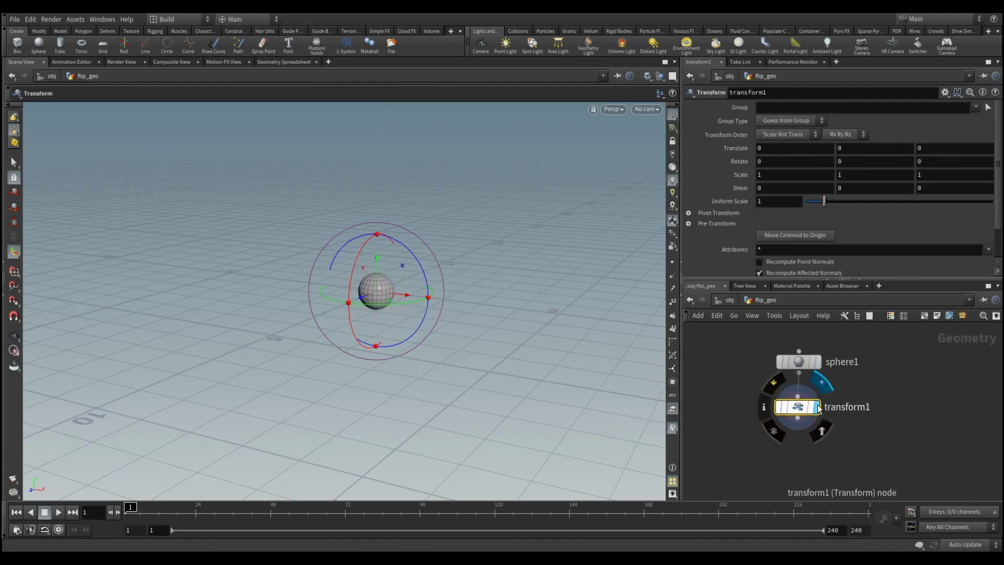
{"action": "middle_click_drag", "start_coordinate": [858, 151], "coordinate": [889, 151]}
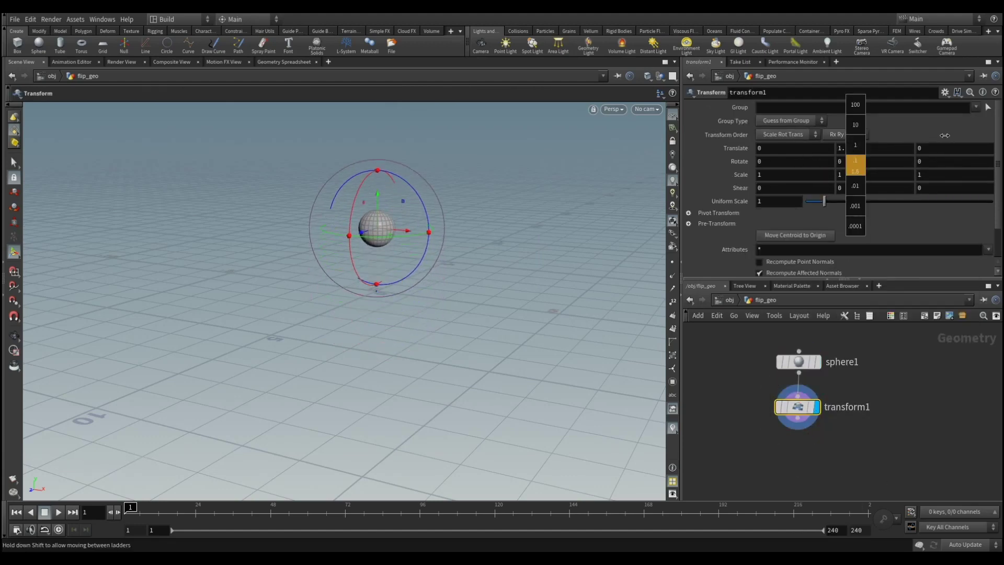
{"action": "key", "text": "Escape"}
{"action": "left_click_drag", "start_coordinate": [518, 291], "coordinate": [485, 290]}
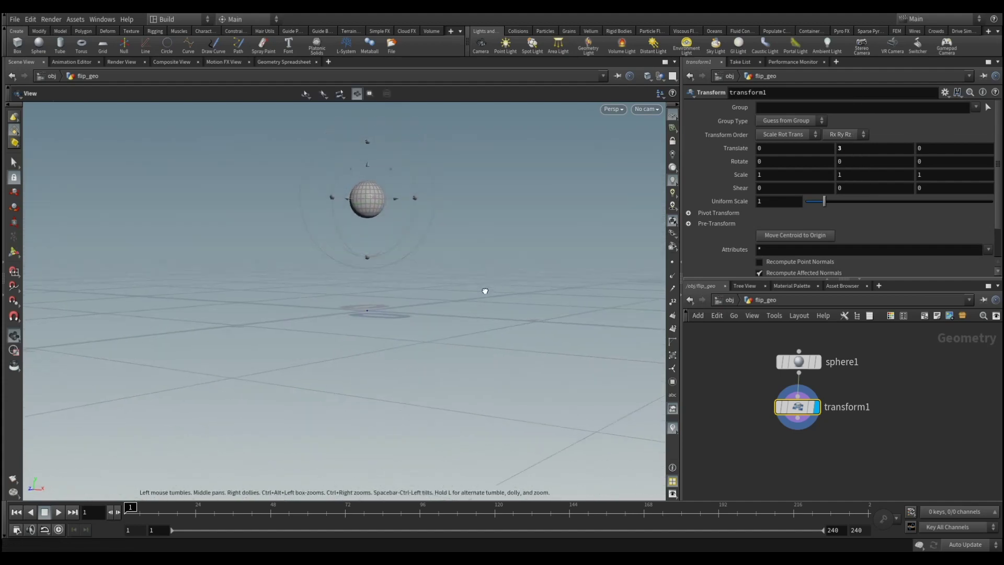
{"action": "key", "text": "Return"}
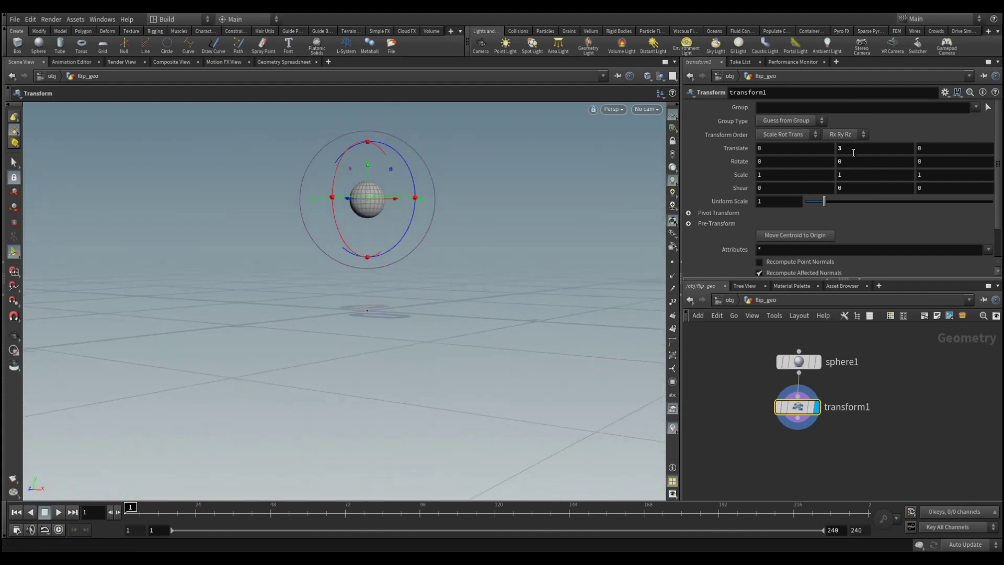
Add a Null after transform1 named OUT_SPHERE.
{"action": "key", "text": "Tab"}
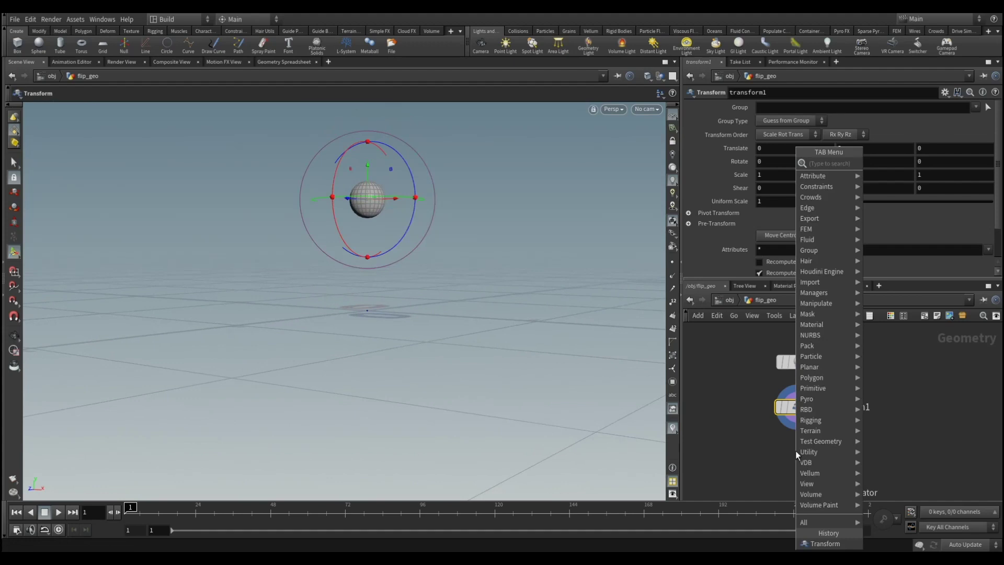
{"action": "type", "text": "null"}
{"action": "key", "text": "Return"}
{"action": "left_click", "coordinate": [795, 450]}
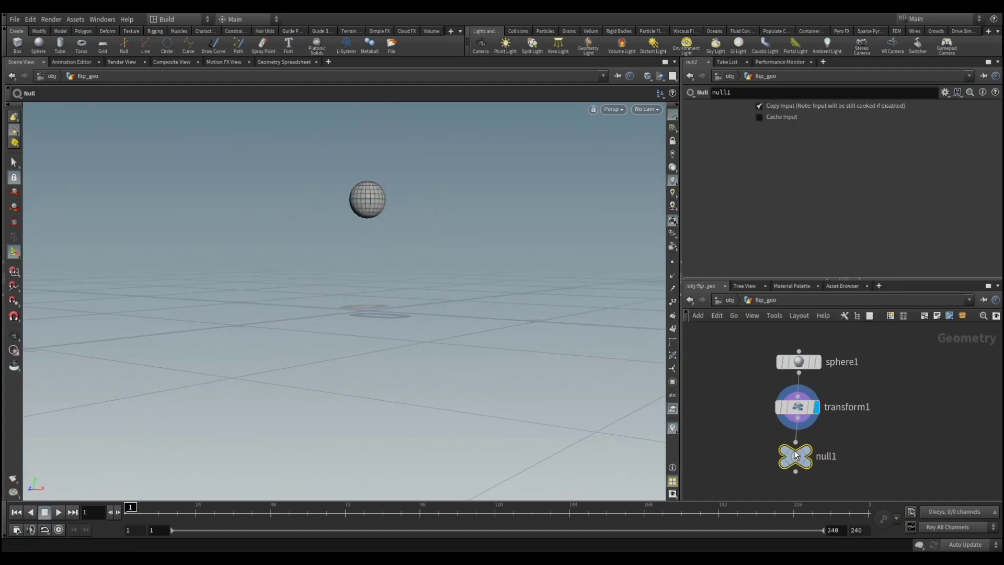
{"action": "double_click", "coordinate": [833, 458]}
{"action": "type", "text": "OUT_SP"}
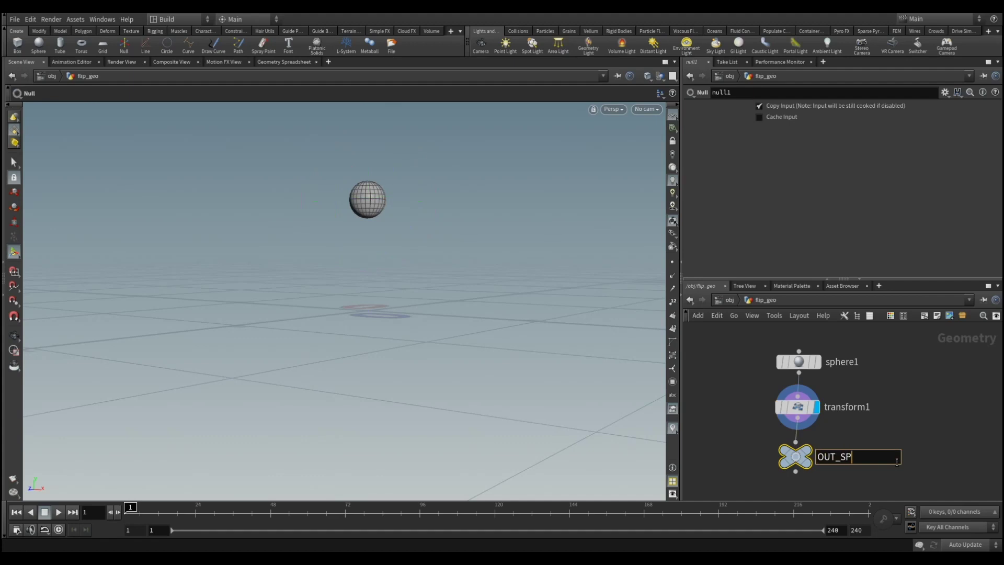
{"action": "key", "text": "Return"}
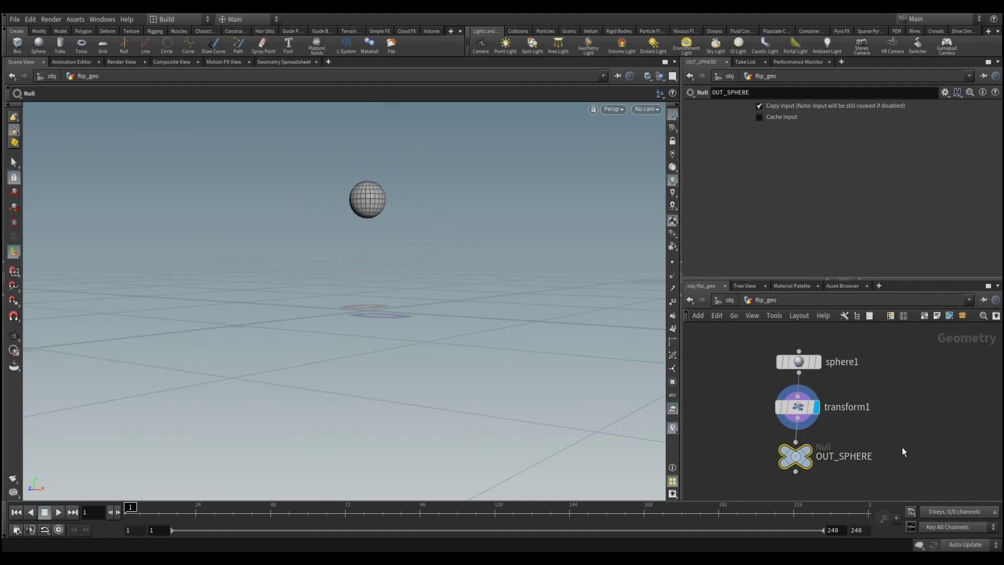
{"action": "scroll", "coordinate": [902, 447], "scroll_direction": "down", "scroll_amount": 3}
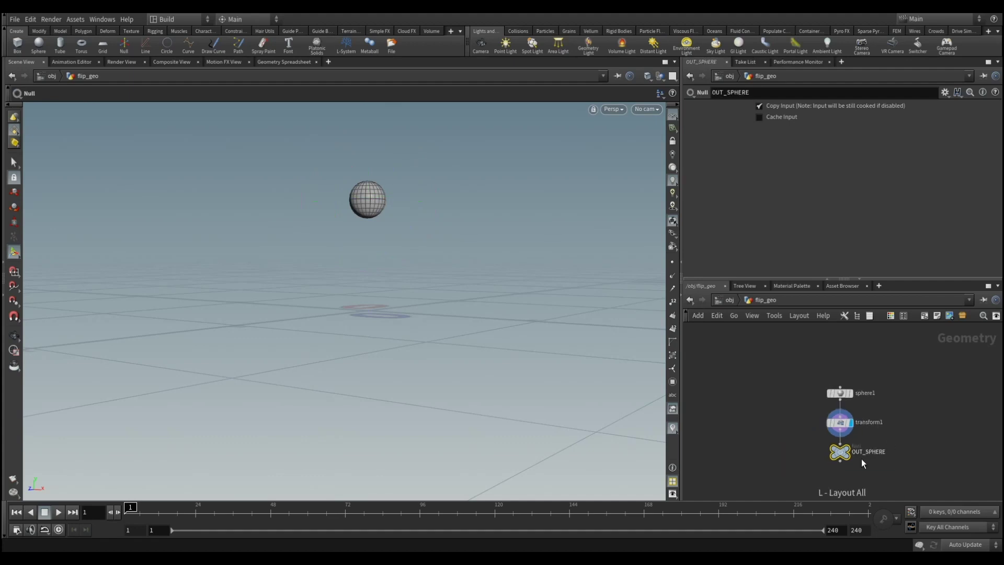
{"action": "left_click", "coordinate": [729, 300]}
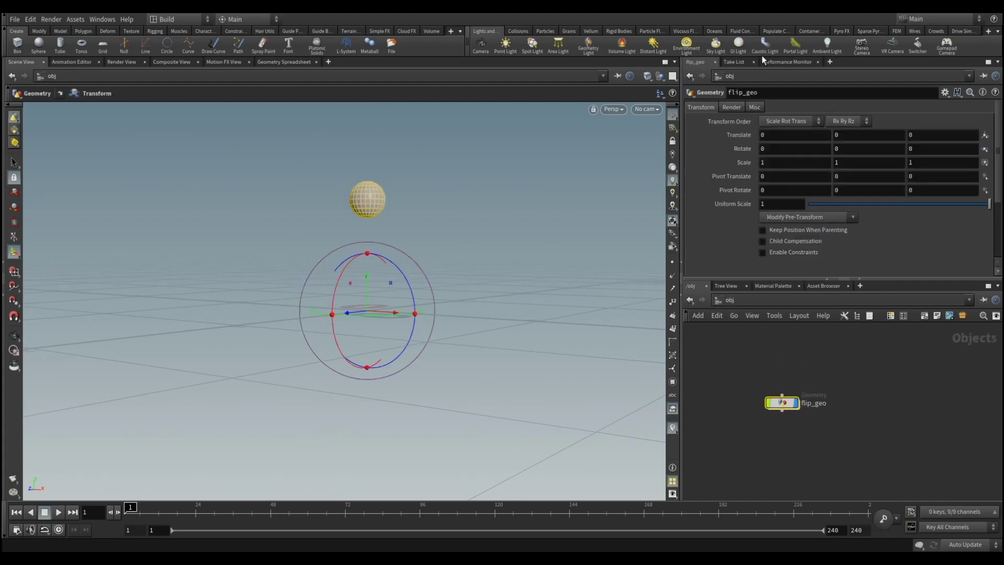
Apply Particle Fluids' FLIP Fluid from Object to flip_geo, creating AutoDopNetwork and fluid objects.
{"action": "left_click", "coordinate": [731, 31]}
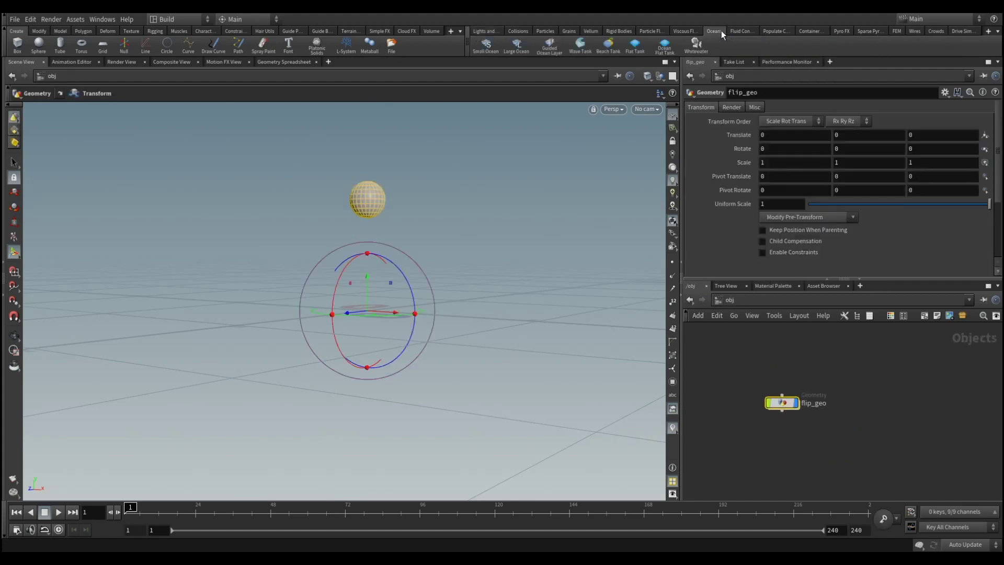
{"action": "left_click", "coordinate": [691, 30]}
{"action": "left_click", "coordinate": [659, 30]}
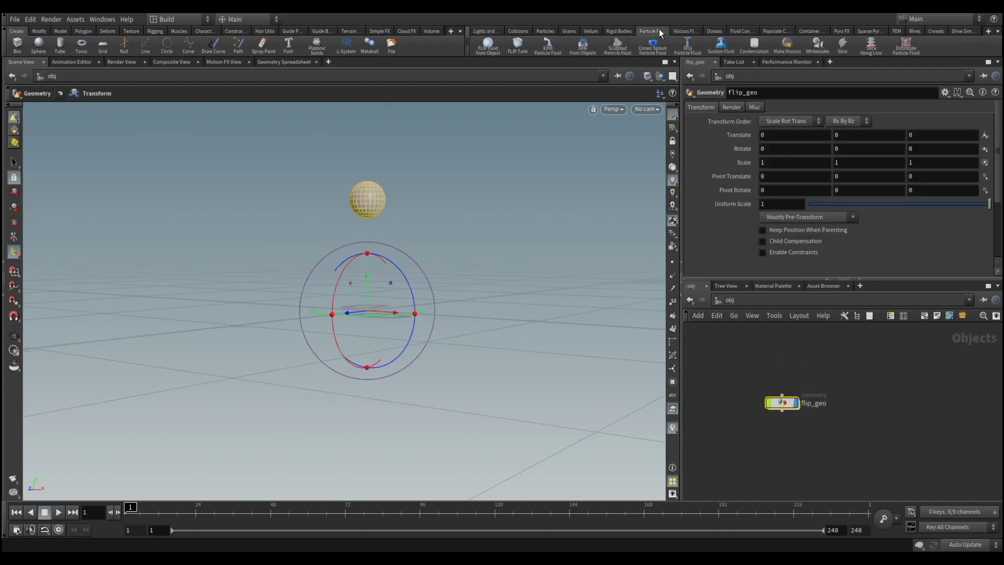
{"action": "left_click", "coordinate": [495, 47]}
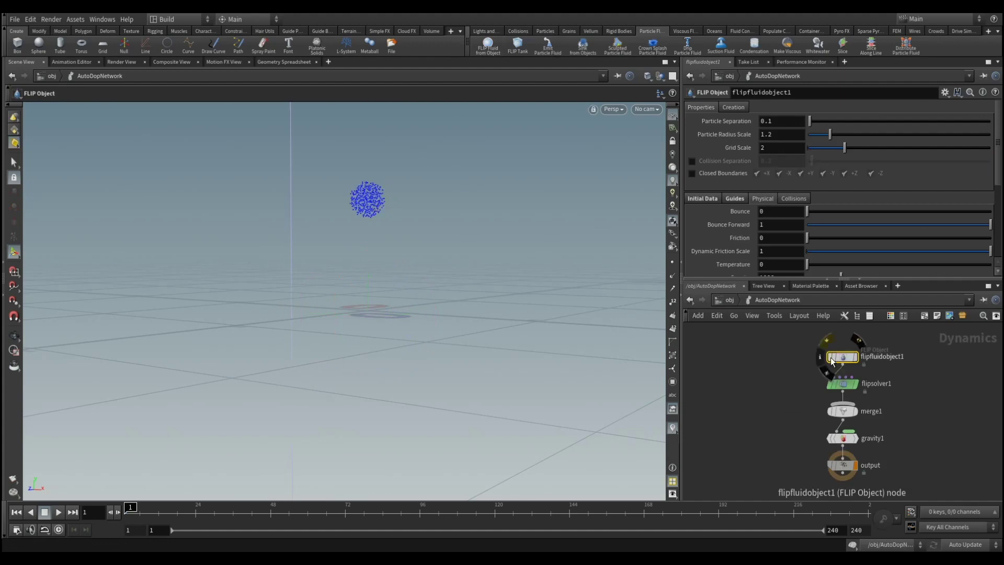
{"action": "left_click", "coordinate": [726, 300]}
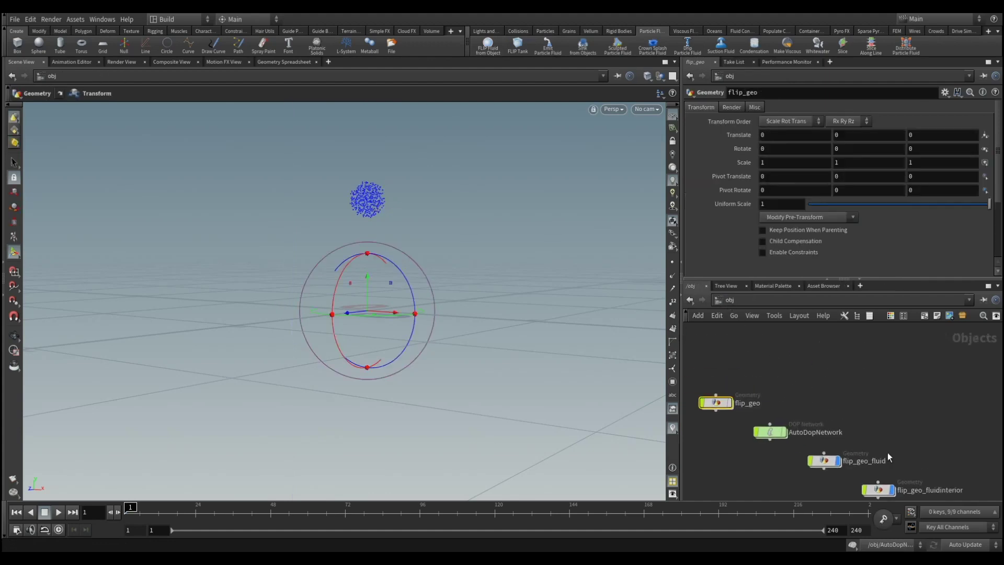
Arrange AutoDopNetwork, flip_geo_fluid and flip_geo_fluidinterior around flip_geo.
{"action": "middle_click_drag", "start_coordinate": [830, 399], "coordinate": [869, 363]}
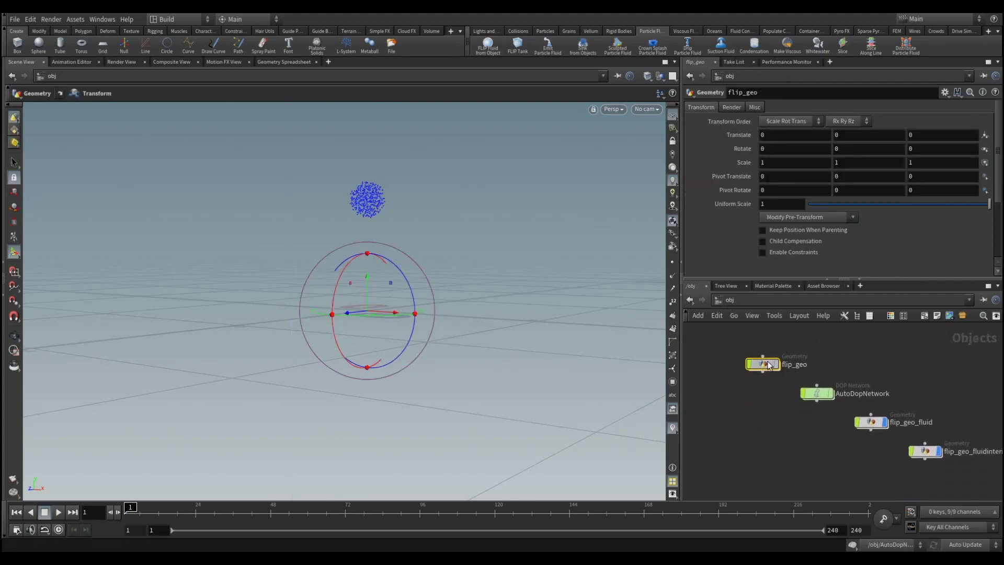
{"action": "left_click_drag", "start_coordinate": [822, 400], "coordinate": [766, 401]}
{"action": "left_click", "coordinate": [871, 425]}
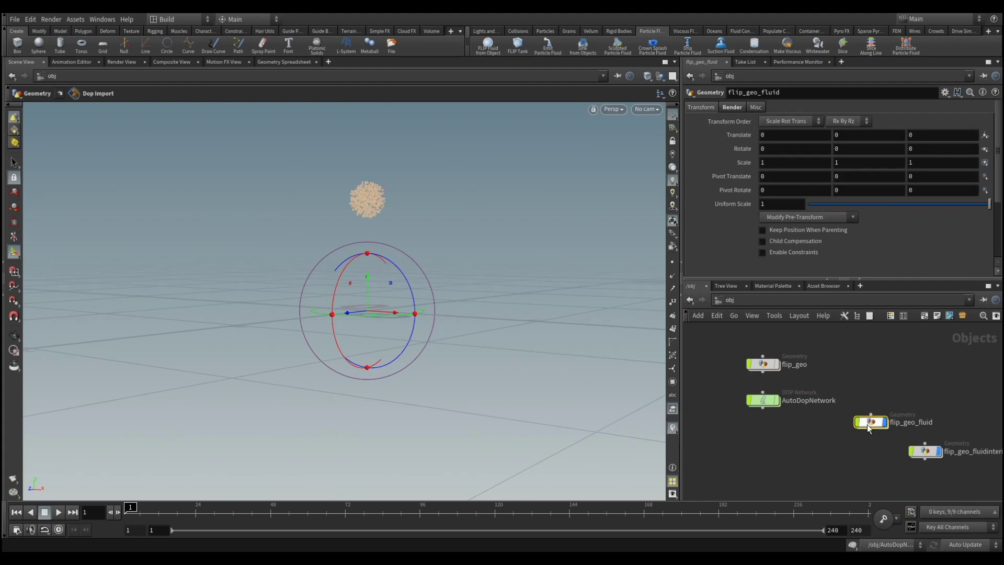
{"action": "left_click_drag", "start_coordinate": [870, 430], "coordinate": [865, 368]}
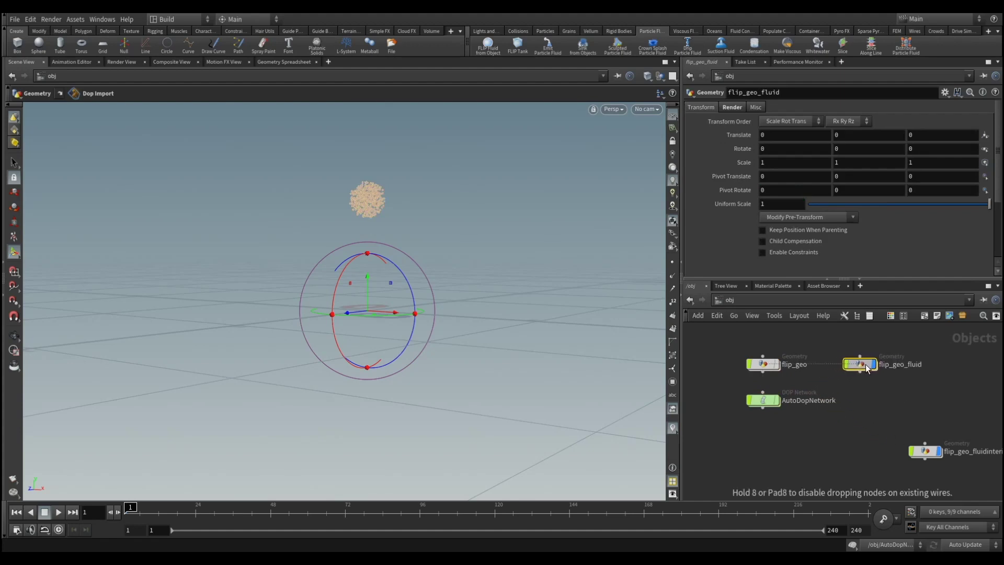
{"action": "left_click_drag", "start_coordinate": [931, 454], "coordinate": [870, 404]}
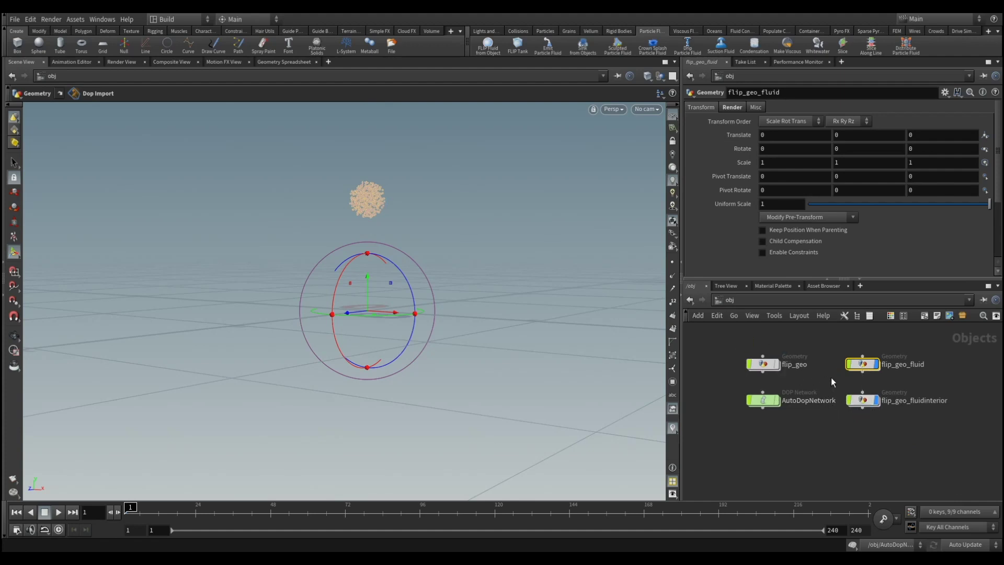
Colour flip_geo green and AutoDopNetwork black.
{"action": "left_click", "coordinate": [763, 364]}
{"action": "left_click", "coordinate": [890, 315]}
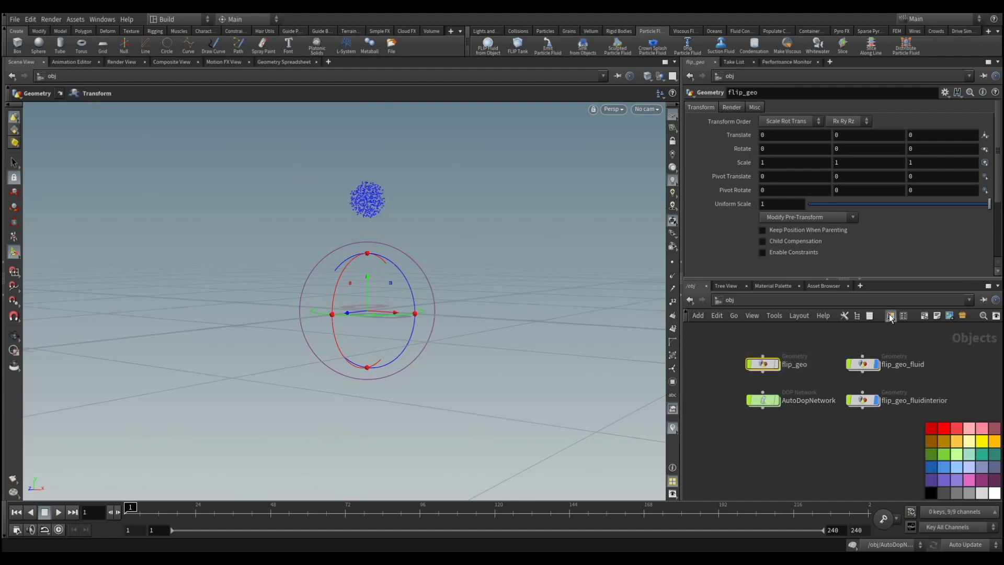
{"action": "left_click", "coordinate": [940, 456]}
{"action": "left_click_drag", "start_coordinate": [804, 433], "coordinate": [727, 388]}
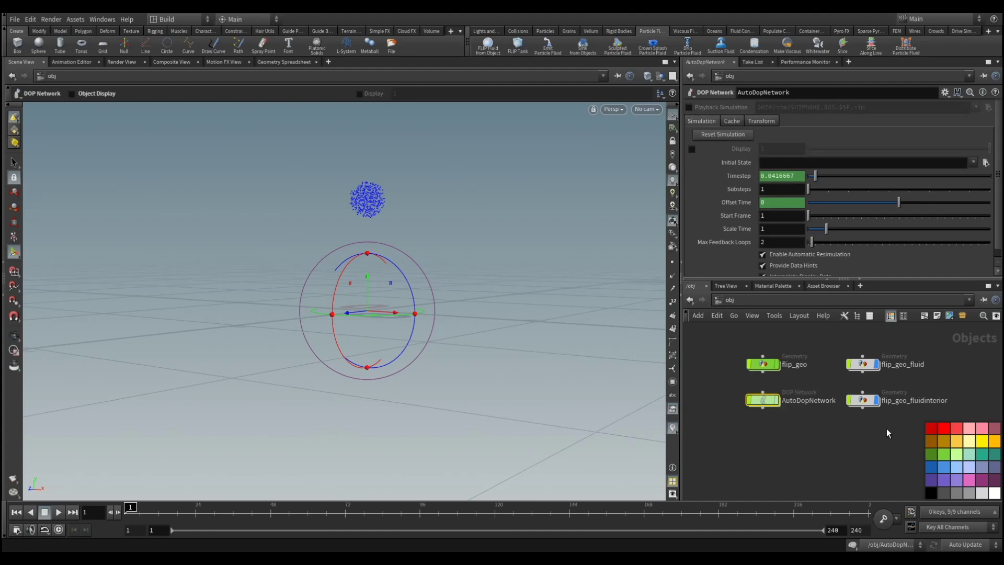
{"action": "left_click", "coordinate": [931, 429]}
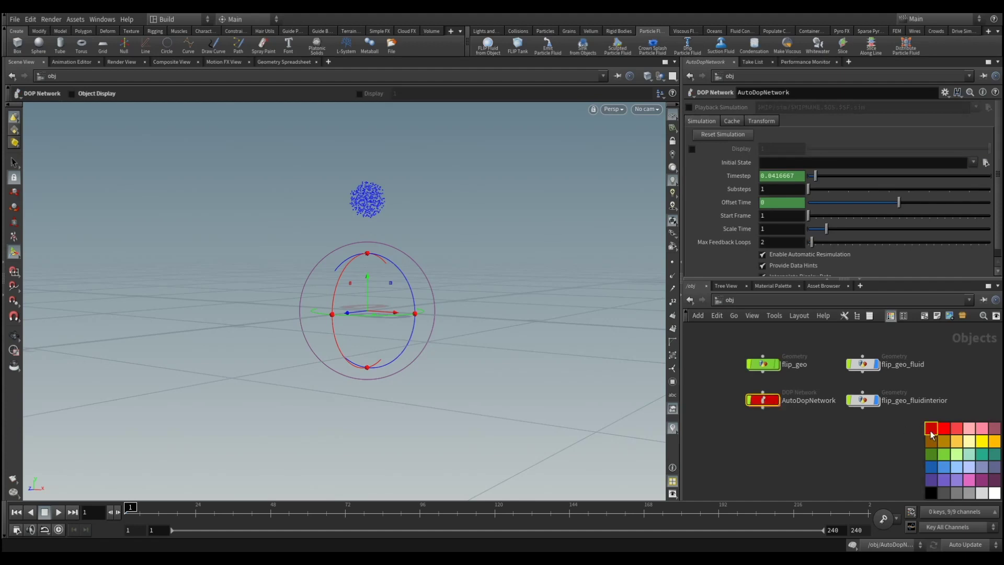
{"action": "left_click", "coordinate": [932, 494]}
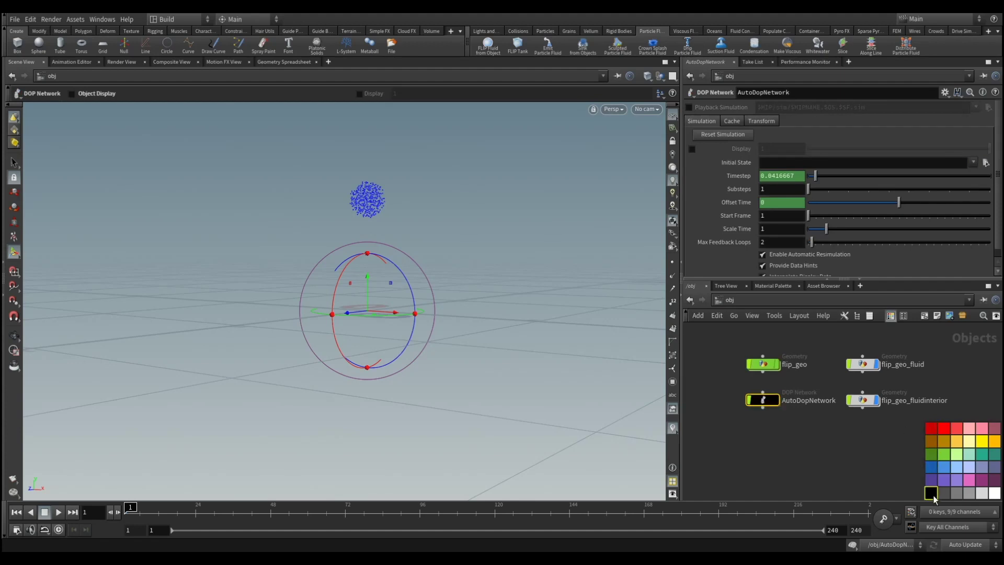
Colour flip_geo_fluid and flip_geo_fluidinterior blue.
{"action": "left_click_drag", "start_coordinate": [892, 442], "coordinate": [838, 346]}
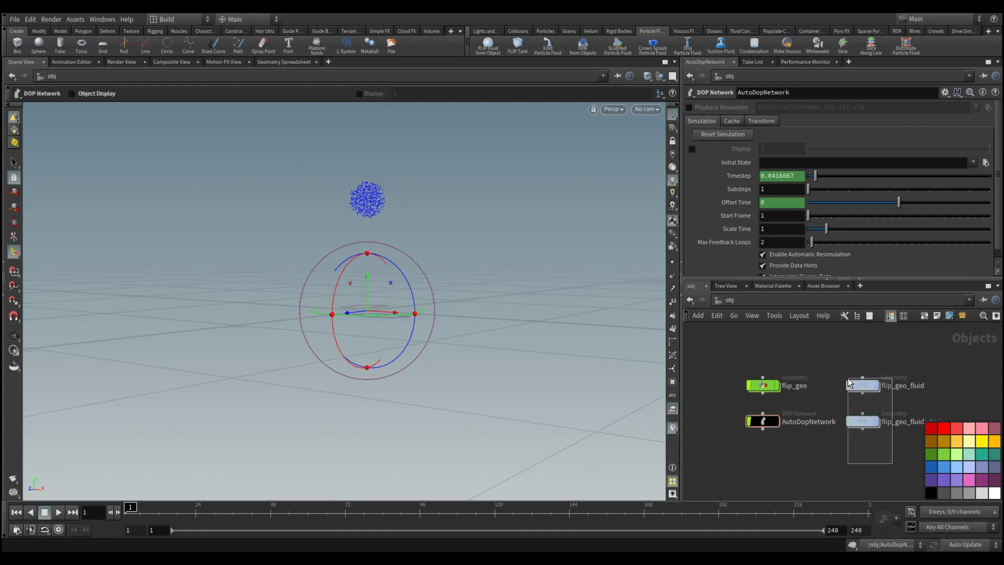
{"action": "left_click_drag", "start_coordinate": [838, 346], "coordinate": [842, 372]}
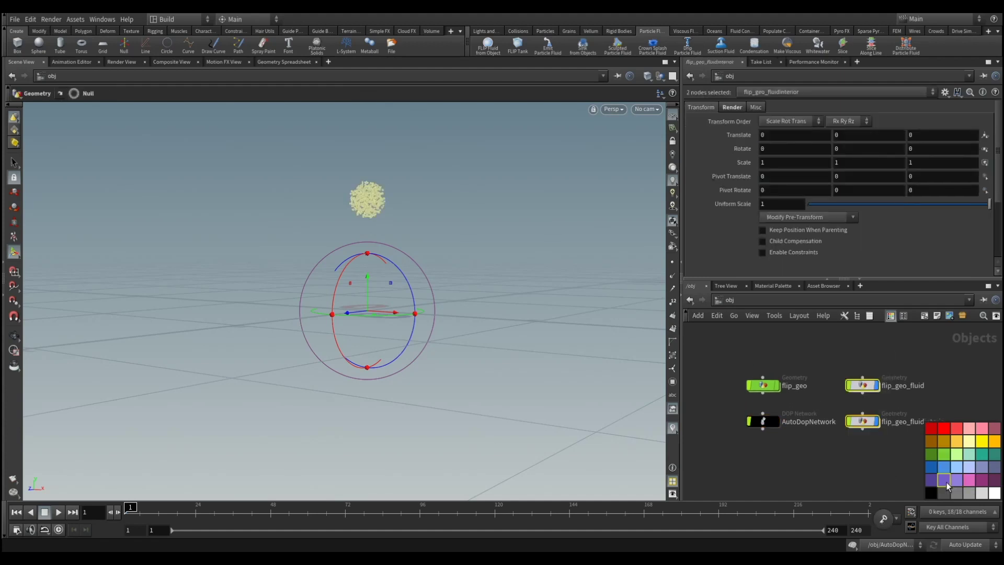
{"action": "left_click", "coordinate": [943, 469]}
{"action": "left_click", "coordinate": [852, 418]}
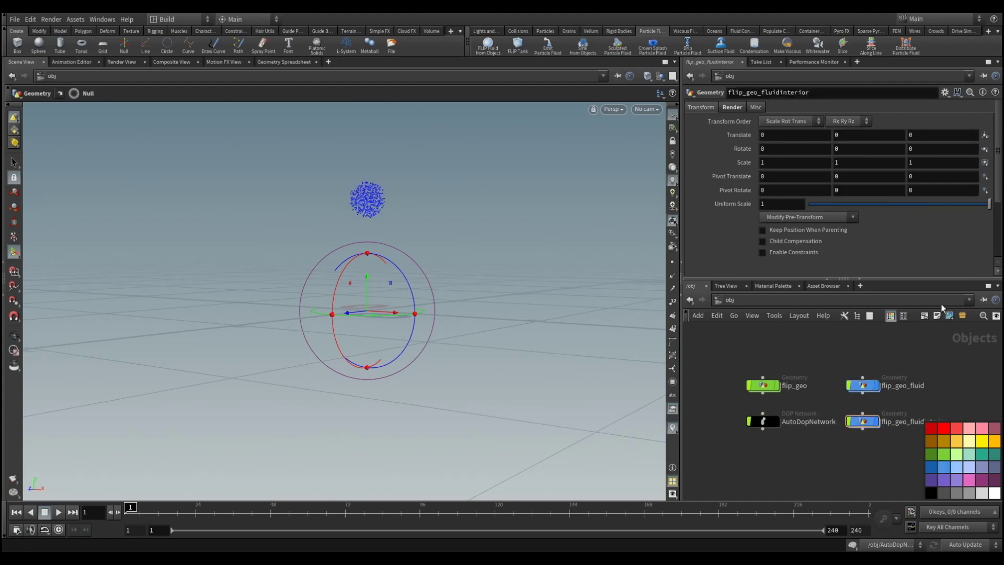
{"action": "left_click", "coordinate": [891, 316]}
Space the two fluid nodes further right and tilt the viewport to show the grid.
{"action": "middle_click_drag", "start_coordinate": [820, 352], "coordinate": [839, 353]}
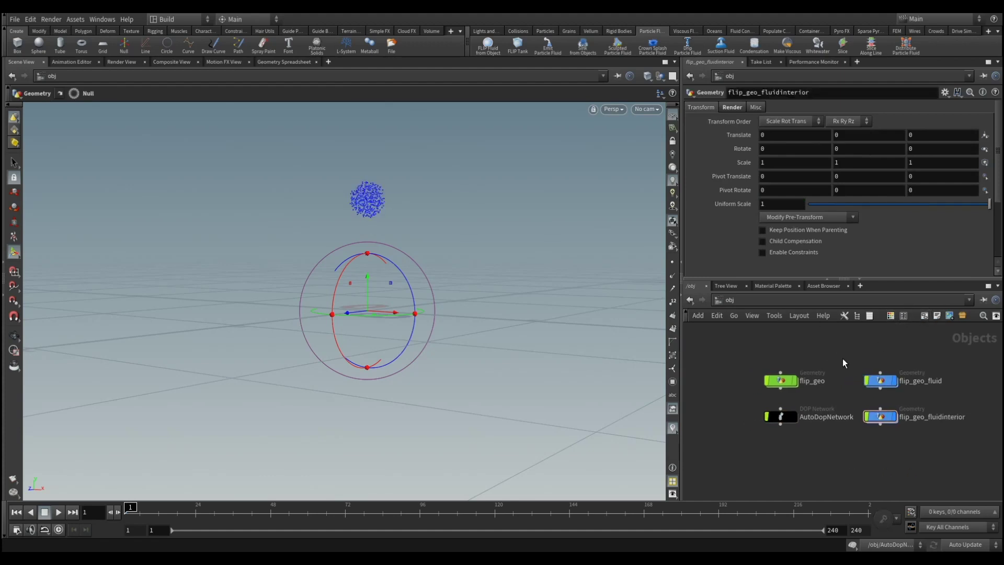
{"action": "left_click", "coordinate": [880, 378], "text": "shift"}
{"action": "left_click_drag", "start_coordinate": [879, 377], "coordinate": [905, 385]}
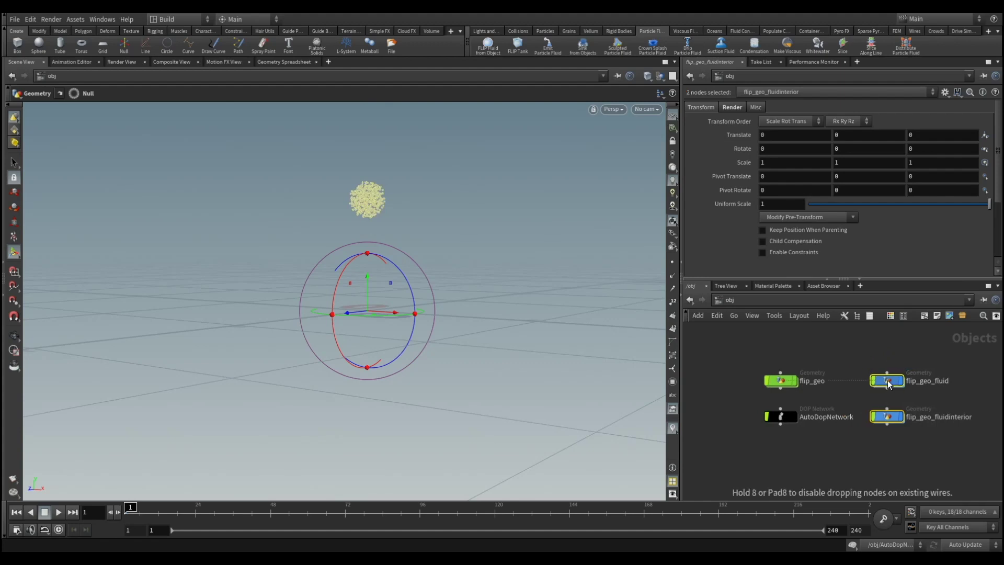
{"action": "middle_click_drag", "start_coordinate": [859, 373], "coordinate": [830, 375]}
{"action": "left_click", "coordinate": [800, 366]}
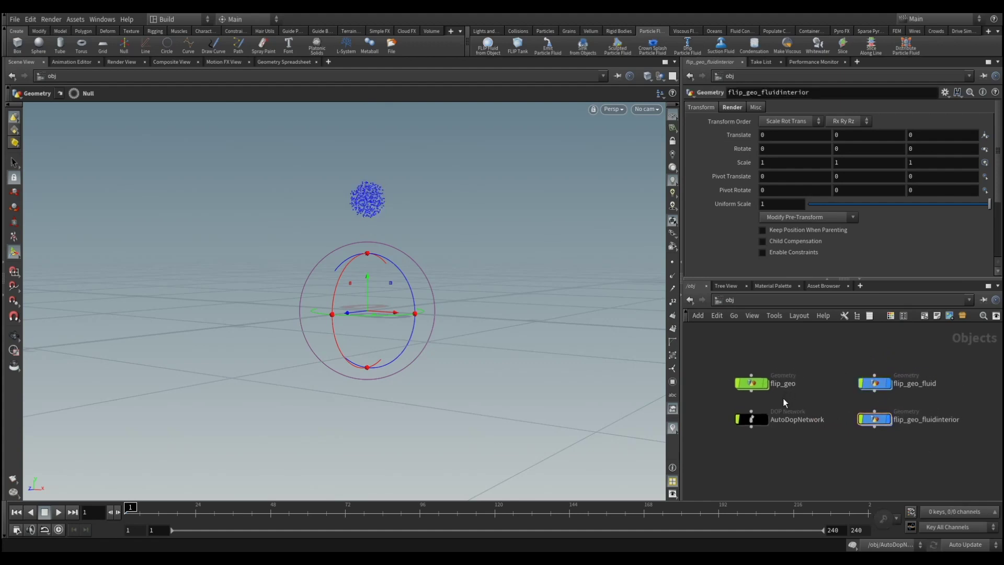
{"action": "mouse_move", "coordinate": [544, 361]}
{"action": "left_mouse_down"}
{"action": "mouse_move", "coordinate": [465, 291]}
{"action": "mouse_move", "coordinate": [426, 291]}
{"action": "mouse_move", "coordinate": [523, 332]}
{"action": "mouse_move", "coordinate": [438, 410]}
{"action": "left_mouse_up"}
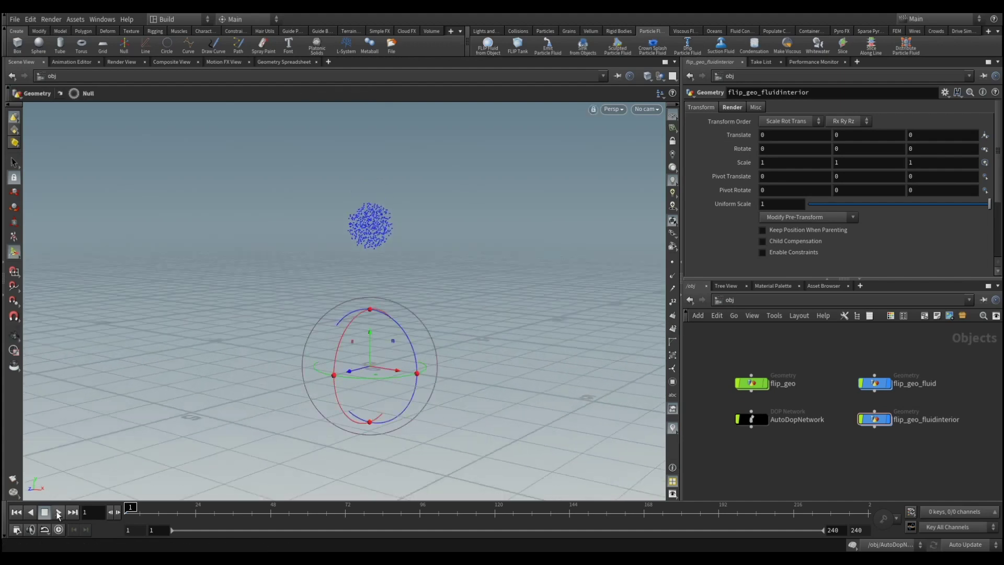
Play the simulation, stop it and scrub back to frame 29.
{"action": "left_click", "coordinate": [58, 513]}
{"action": "left_click", "coordinate": [58, 513]}
{"action": "left_click_drag", "start_coordinate": [246, 508], "coordinate": [110, 518]}
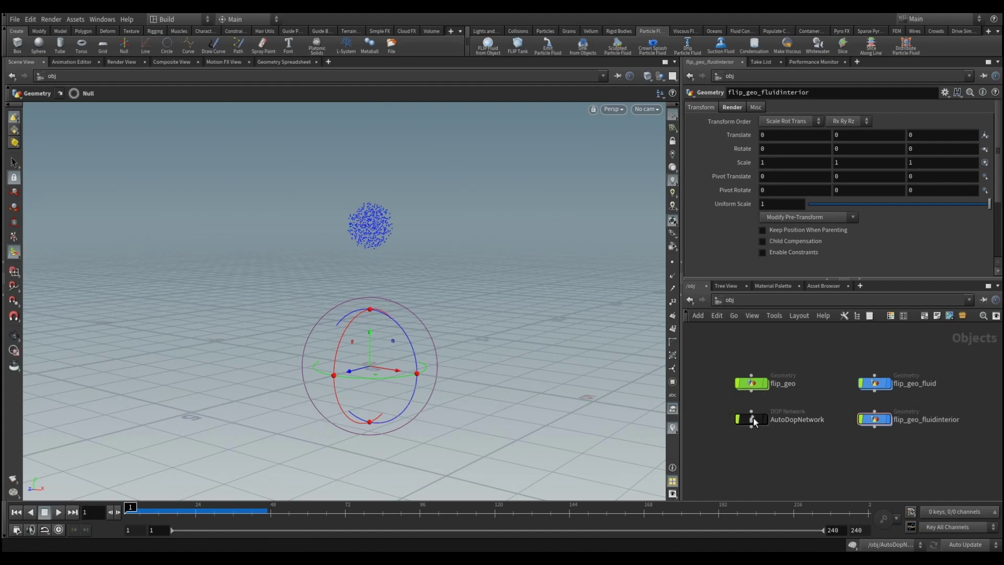
Inside AutoDopNetwork, move flipfluidobject1 left and select it with flipsolver1.
{"action": "double_click", "coordinate": [755, 418]}
{"action": "middle_click_drag", "start_coordinate": [801, 365], "coordinate": [814, 396]}
{"action": "left_click_drag", "start_coordinate": [848, 383], "coordinate": [795, 384]}
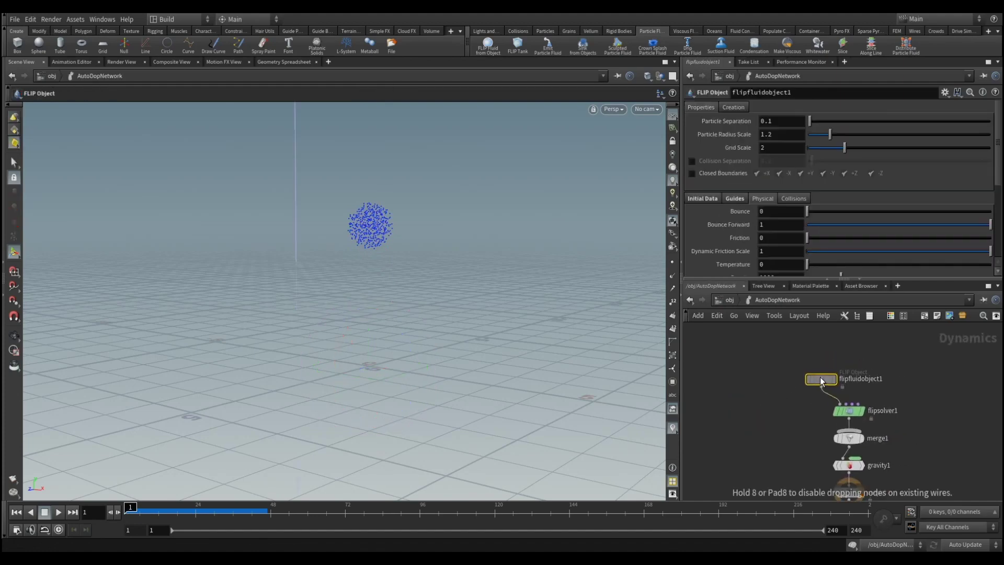
{"action": "left_click_drag", "start_coordinate": [902, 428], "coordinate": [775, 366]}
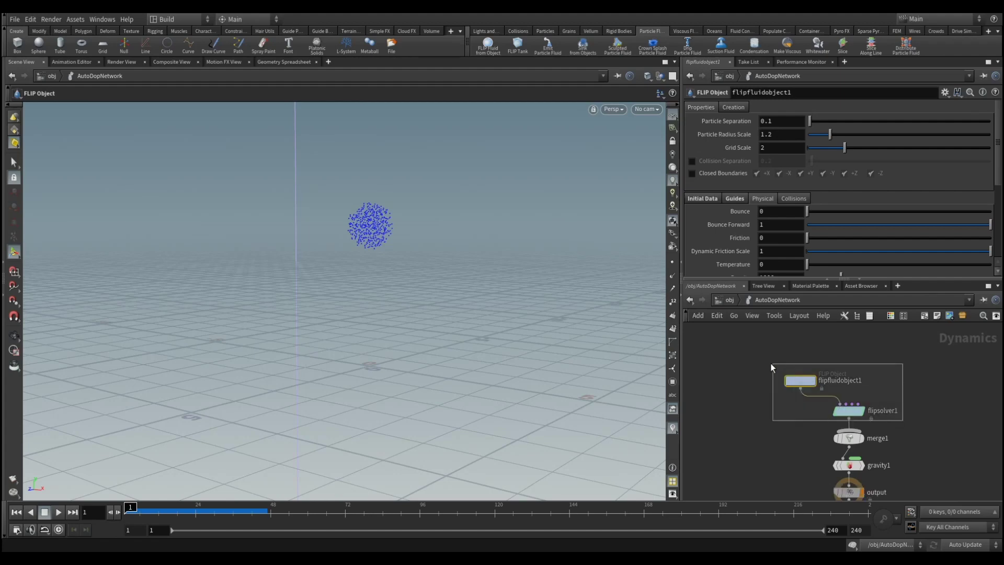
Tidy the DOP nodes and show flipsolver1's Volume Motion settings.
{"action": "left_click_drag", "start_coordinate": [848, 411], "coordinate": [852, 392]}
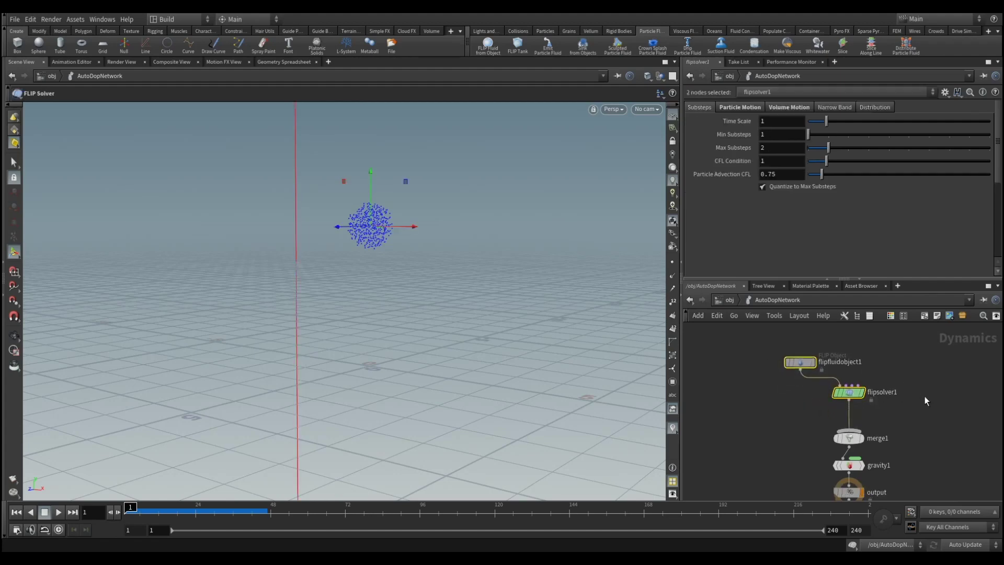
{"action": "left_click", "coordinate": [852, 392]}
{"action": "left_click_drag", "start_coordinate": [852, 437], "coordinate": [852, 425]}
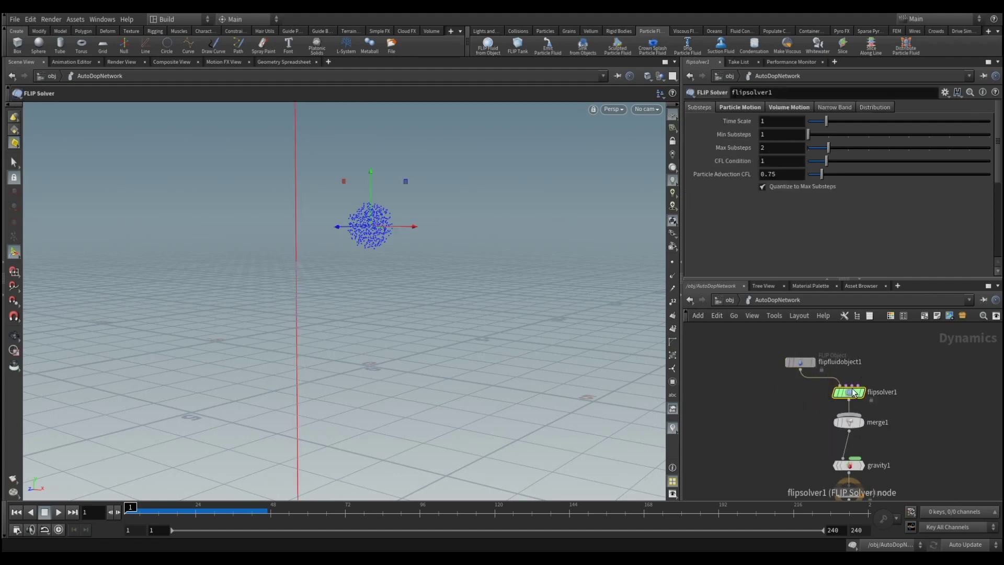
{"action": "left_click", "coordinate": [743, 107]}
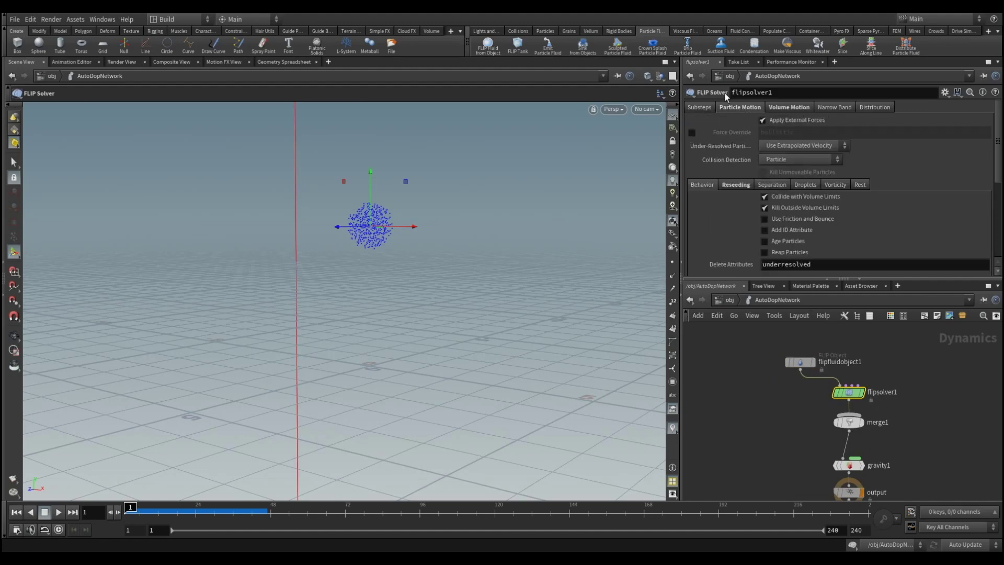
{"action": "left_click", "coordinate": [784, 107]}
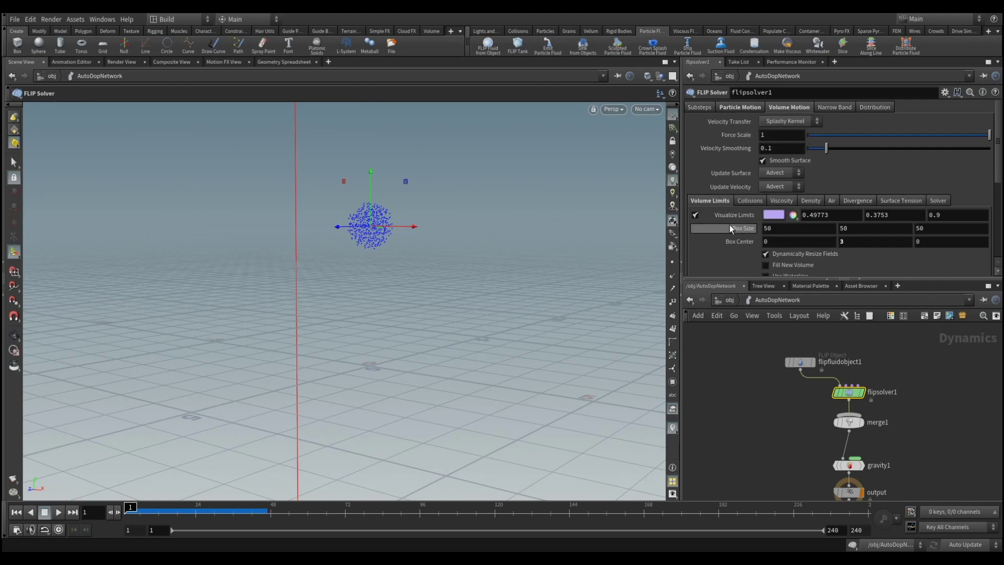
Zoom the viewport out and display the volume limits box handles.
{"action": "key", "text": "Escape"}
{"action": "scroll", "coordinate": [550, 287], "scroll_direction": "down", "scroll_amount": 3}
{"action": "scroll", "coordinate": [446, 263], "scroll_direction": "down", "scroll_amount": 3}
{"action": "middle_click_drag", "start_coordinate": [447, 263], "coordinate": [407, 254]}
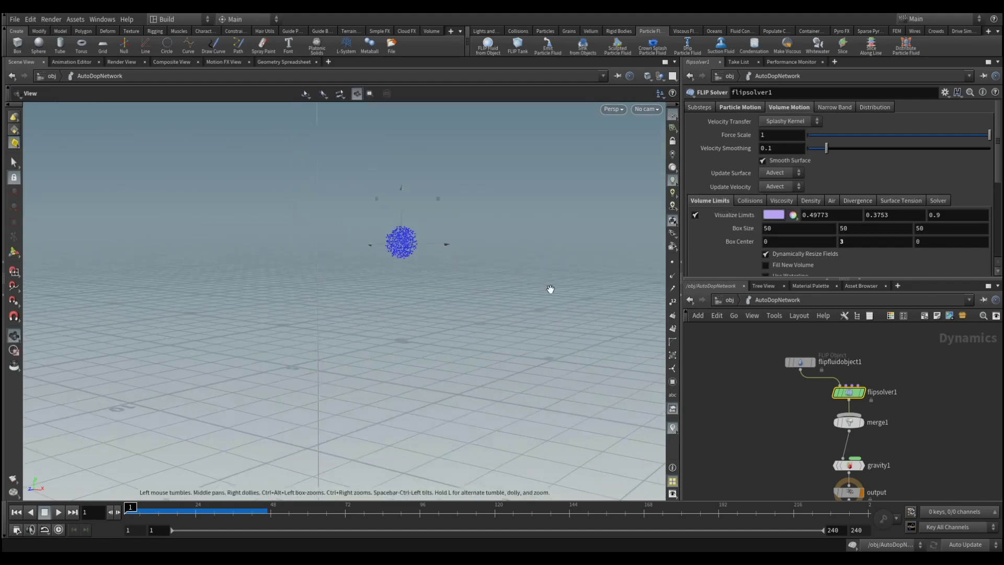
{"action": "scroll", "coordinate": [323, 224], "scroll_direction": "up", "scroll_amount": 5}
{"action": "key", "text": "Return"}
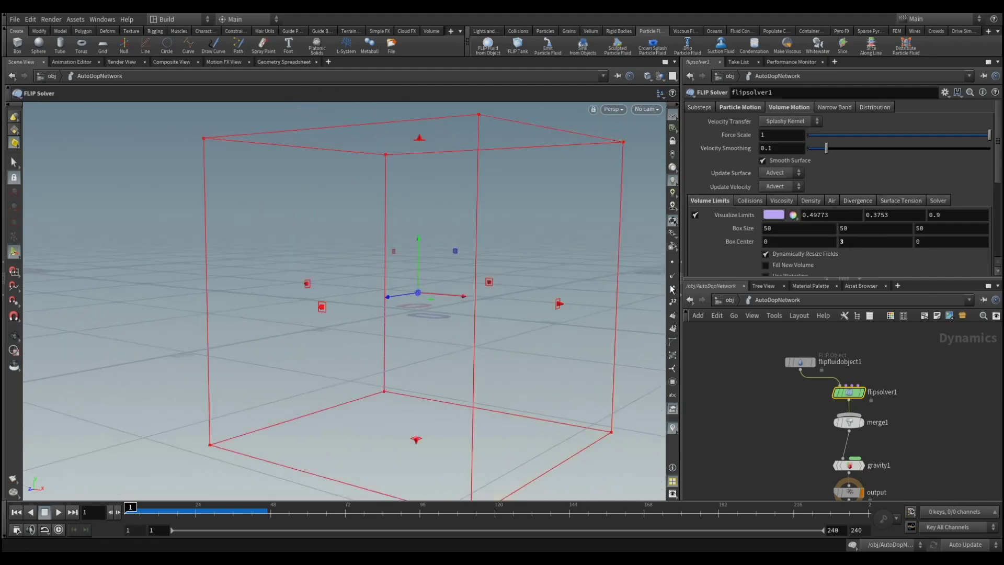
Set the volume limits Box Size to 5, 5, 5.
{"action": "left_click", "coordinate": [779, 229]}
{"action": "type", "text": "5"}
{"action": "key", "text": "Tab"}
{"action": "type", "text": "5"}
{"action": "key", "text": "Tab"}
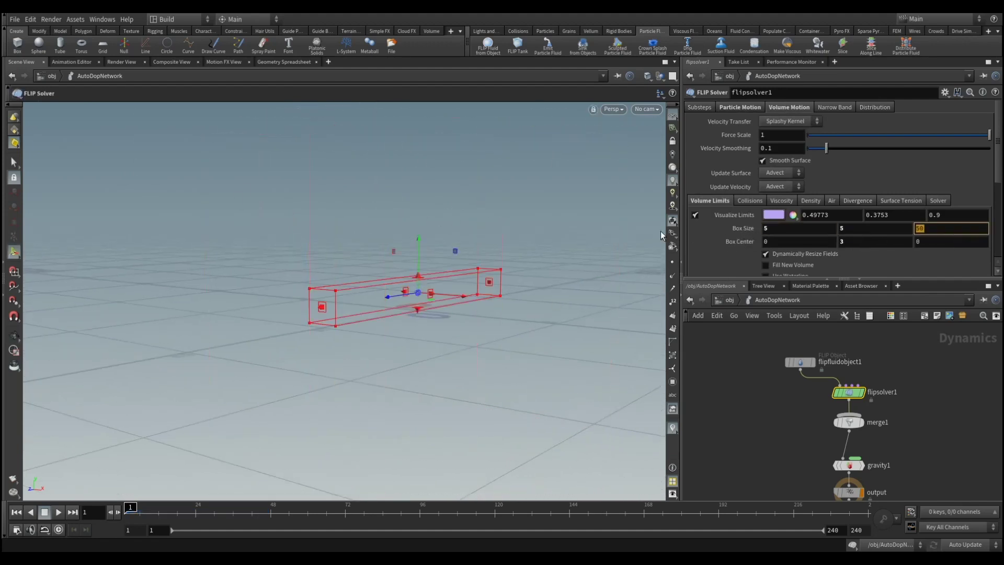
{"action": "type", "text": "5"}
{"action": "key", "text": "Return"}
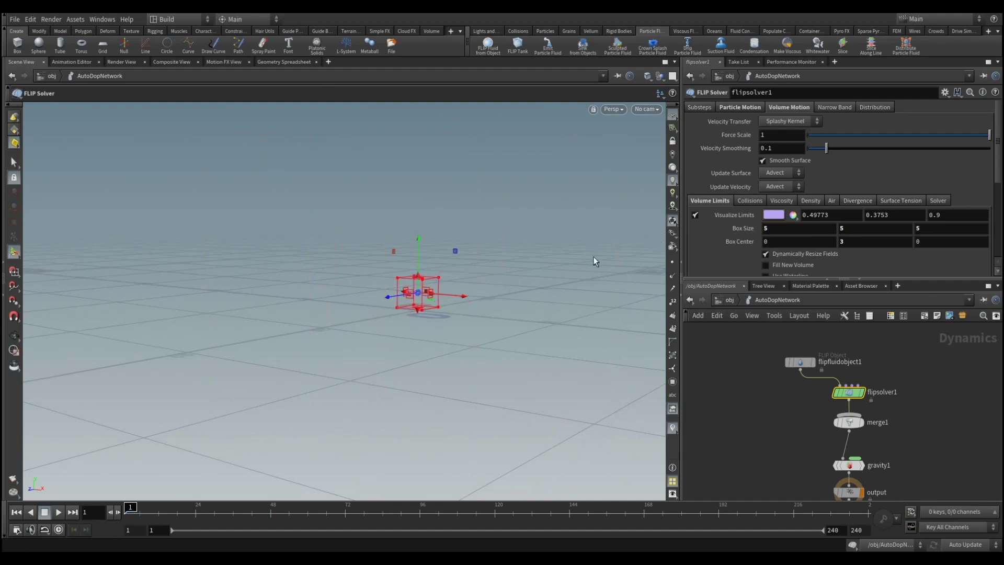
Orbit around the resized fluid box and restore the solver handles.
{"action": "scroll", "coordinate": [481, 292], "scroll_direction": "up", "scroll_amount": 5}
{"action": "key", "text": "Escape"}
{"action": "mouse_move", "coordinate": [415, 312]}
{"action": "left_mouse_down"}
{"action": "mouse_move", "coordinate": [448, 338]}
{"action": "mouse_move", "coordinate": [488, 269]}
{"action": "mouse_move", "coordinate": [545, 236]}
{"action": "mouse_move", "coordinate": [497, 275]}
{"action": "mouse_move", "coordinate": [446, 277]}
{"action": "mouse_move", "coordinate": [485, 294]}
{"action": "mouse_move", "coordinate": [352, 278]}
{"action": "mouse_move", "coordinate": [412, 287]}
{"action": "mouse_move", "coordinate": [479, 347]}
{"action": "mouse_move", "coordinate": [440, 300]}
{"action": "mouse_move", "coordinate": [456, 333]}
{"action": "left_mouse_up"}
{"action": "scroll", "coordinate": [553, 251], "scroll_direction": "up", "scroll_amount": 3}
{"action": "key", "text": "Escape"}
{"action": "key", "text": "Return"}
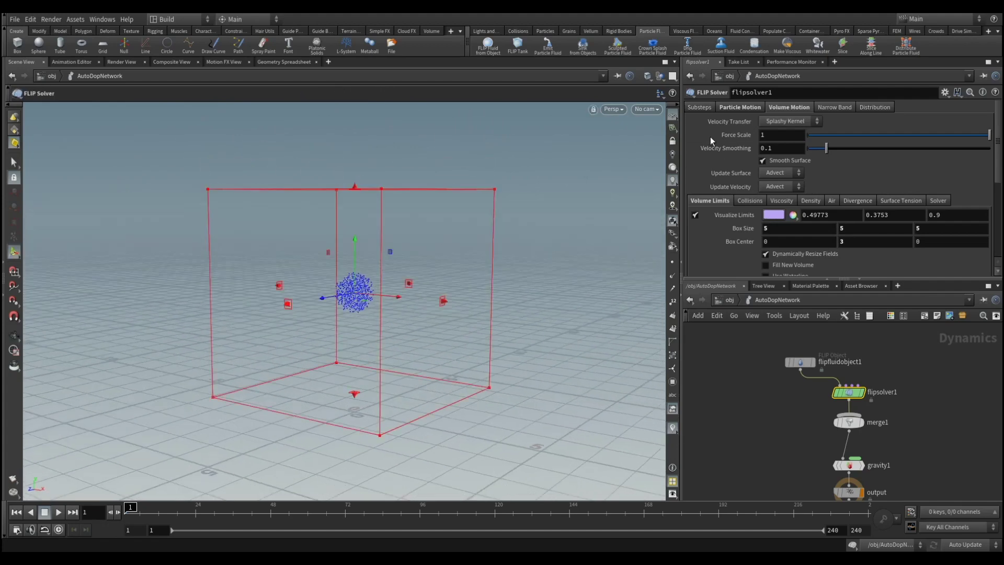
Enable Closed Boundaries on flipfluidobject1 and play the splash to frame 57.
{"action": "left_click", "coordinate": [799, 362]}
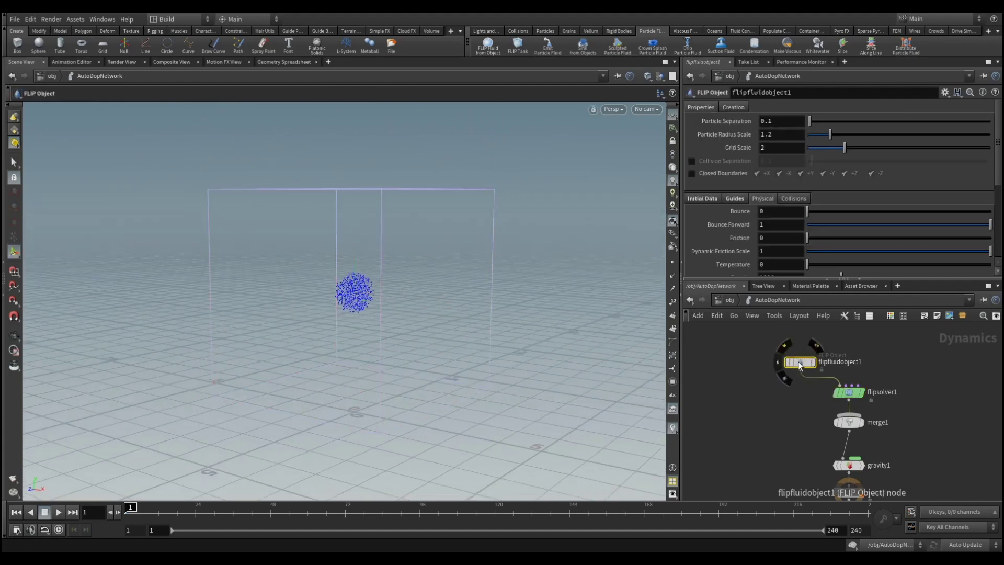
{"action": "left_click", "coordinate": [693, 173]}
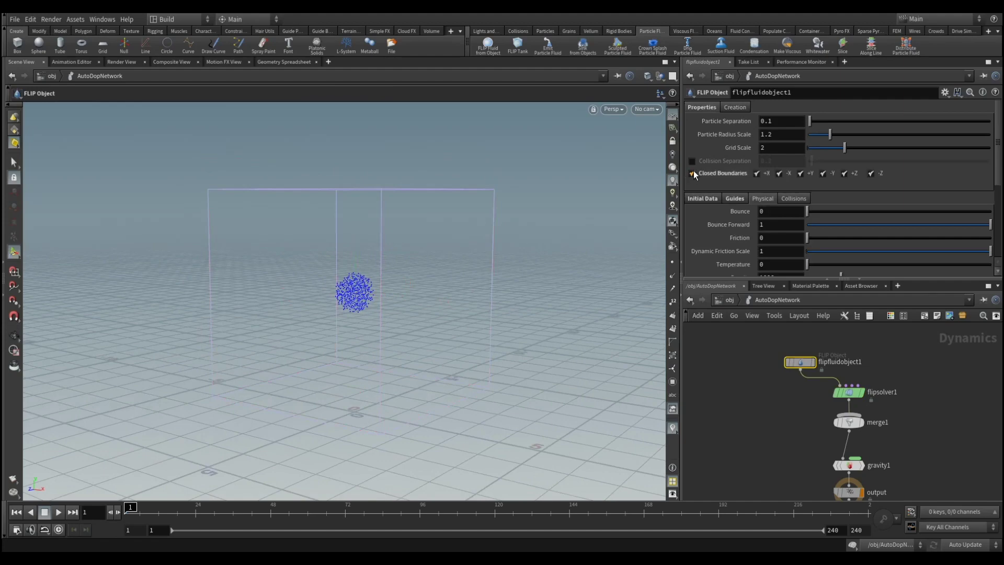
{"action": "left_click", "coordinate": [59, 512]}
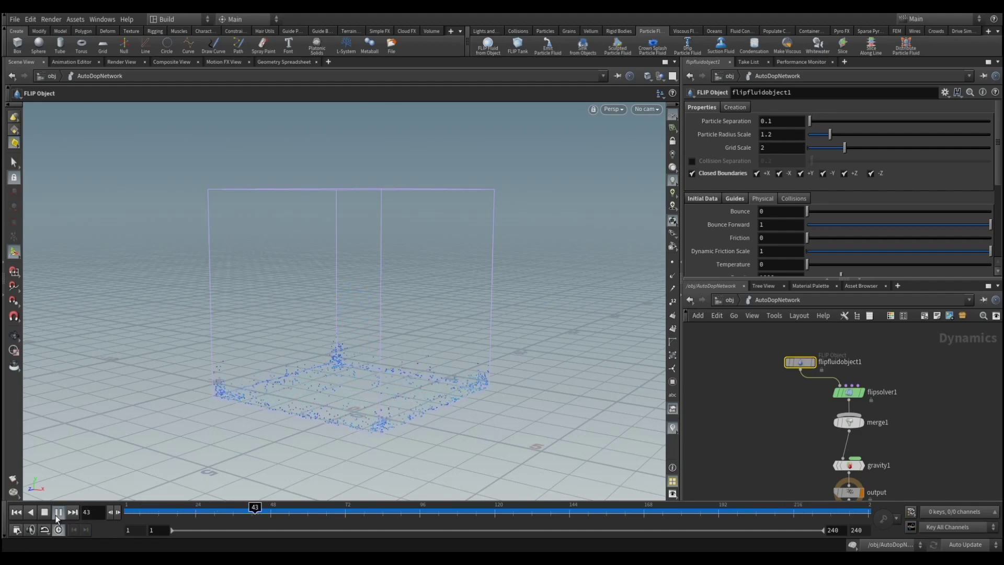
{"action": "left_click", "coordinate": [58, 512]}
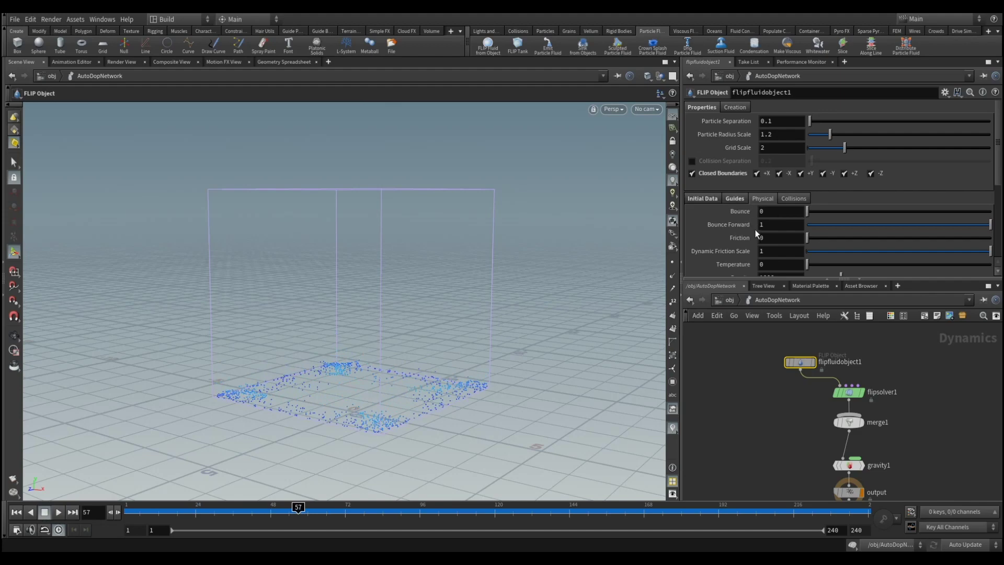
Set flipfluidobject1's Friction to 1 and replay the simulation from the start.
{"action": "scroll", "coordinate": [755, 234], "scroll_direction": "down", "scroll_amount": 2}
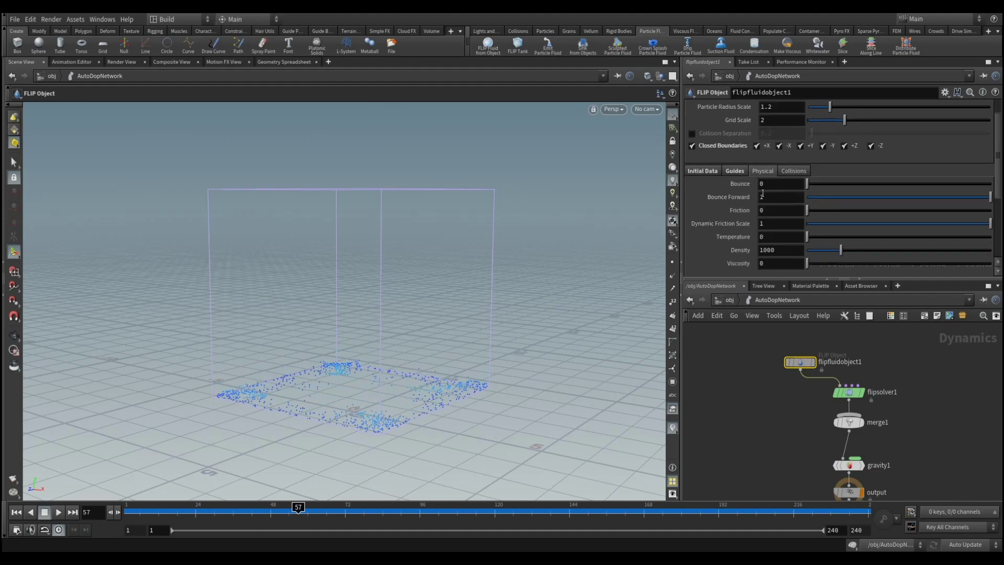
{"action": "left_click", "coordinate": [767, 209]}
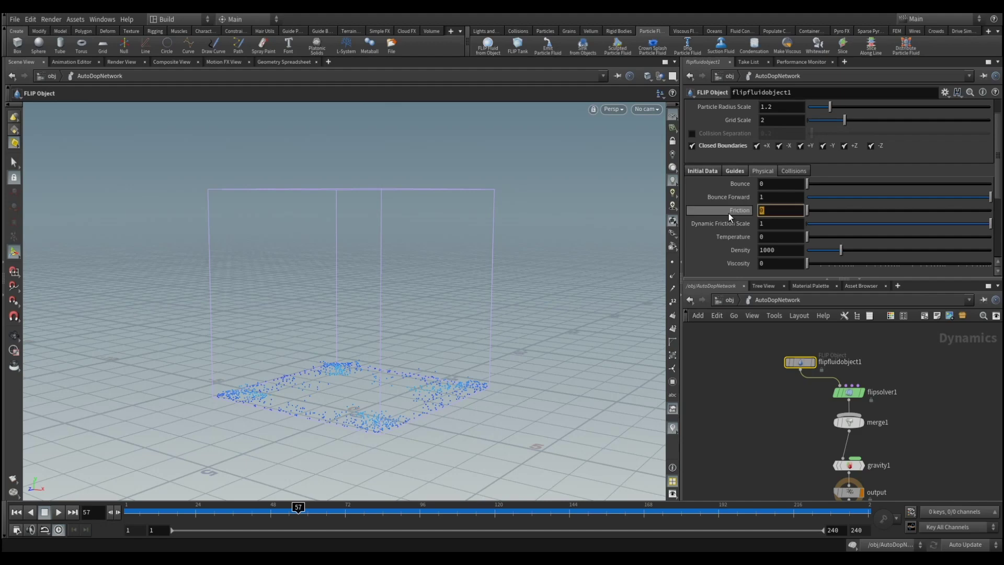
{"action": "type", "text": "1"}
{"action": "key", "text": "Return"}
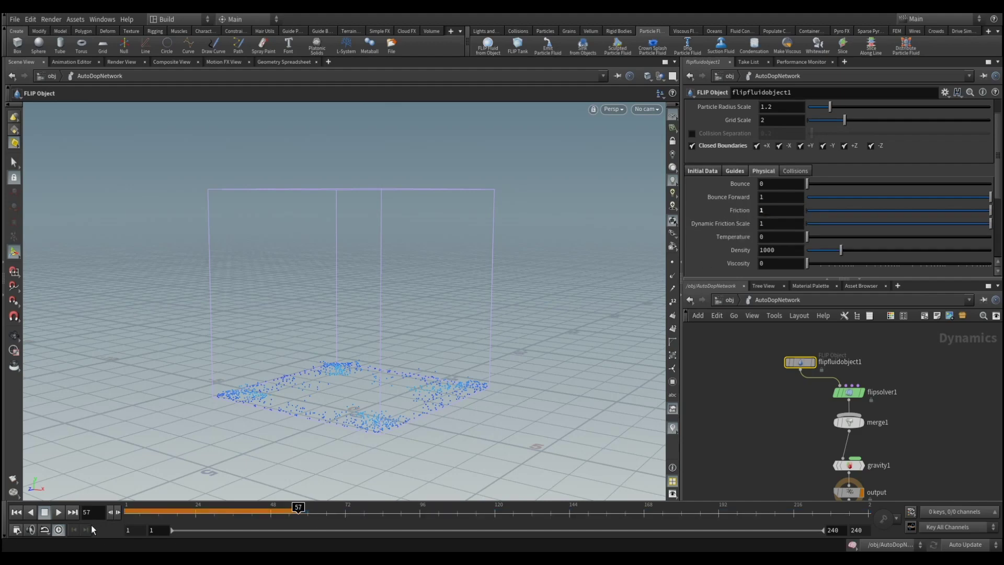
{"action": "left_click", "coordinate": [20, 511]}
{"action": "left_click", "coordinate": [58, 511]}
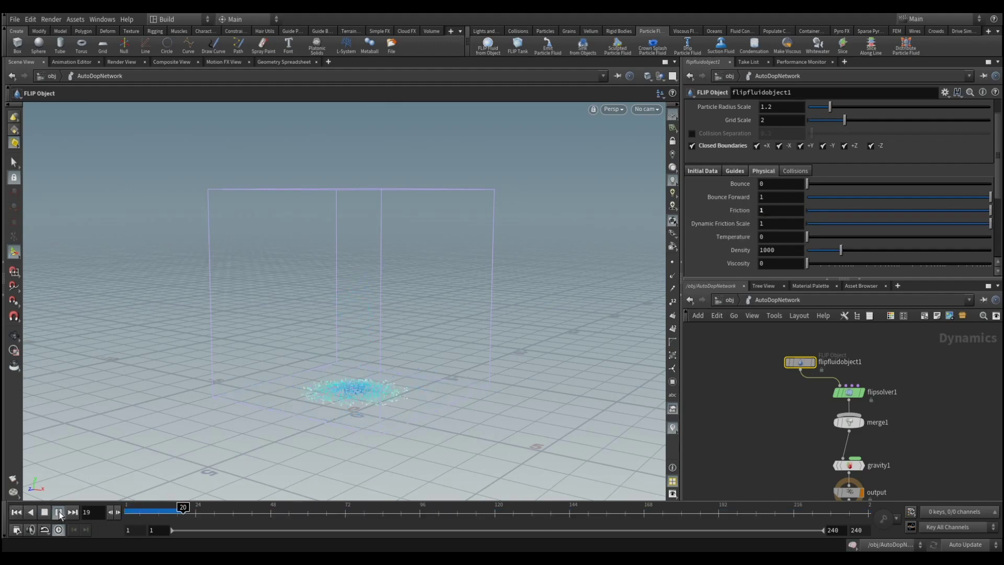
{"action": "left_click", "coordinate": [59, 510]}
Raise Friction to 10 and replay the simulation to frame 94.
{"action": "type", "text": "10"}
{"action": "key", "text": "Return"}
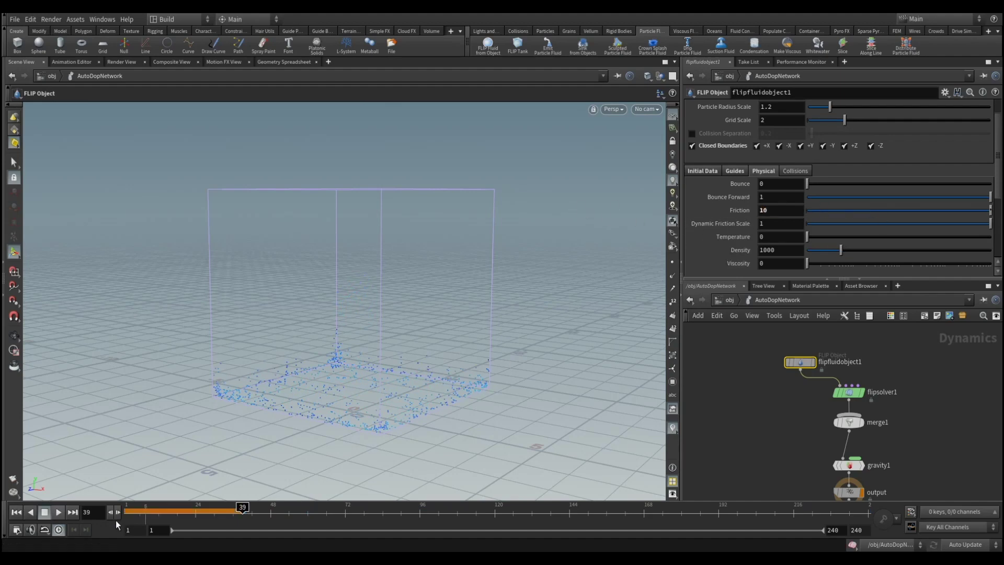
{"action": "left_click", "coordinate": [15, 513]}
{"action": "left_click", "coordinate": [58, 512]}
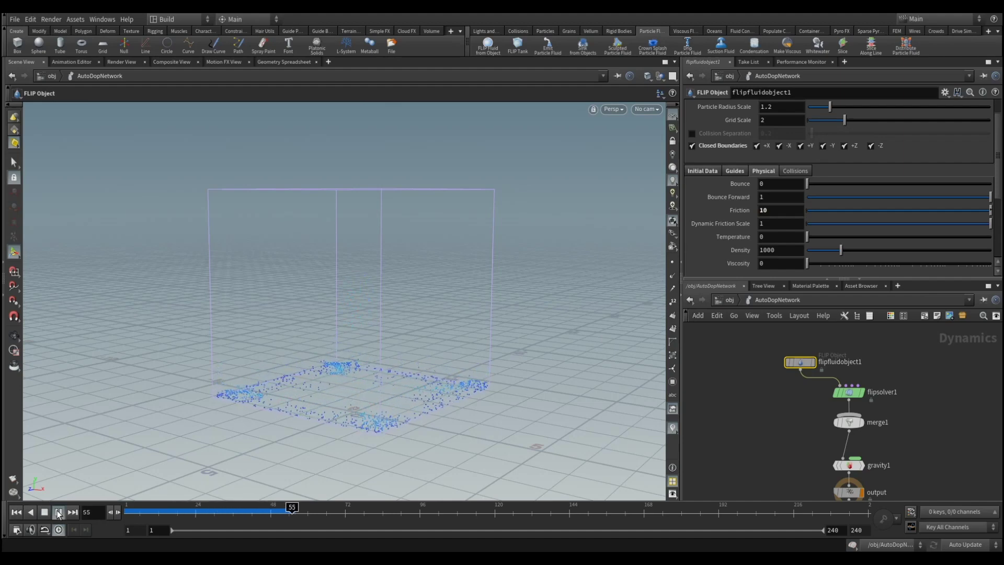
{"action": "left_click", "coordinate": [58, 512]}
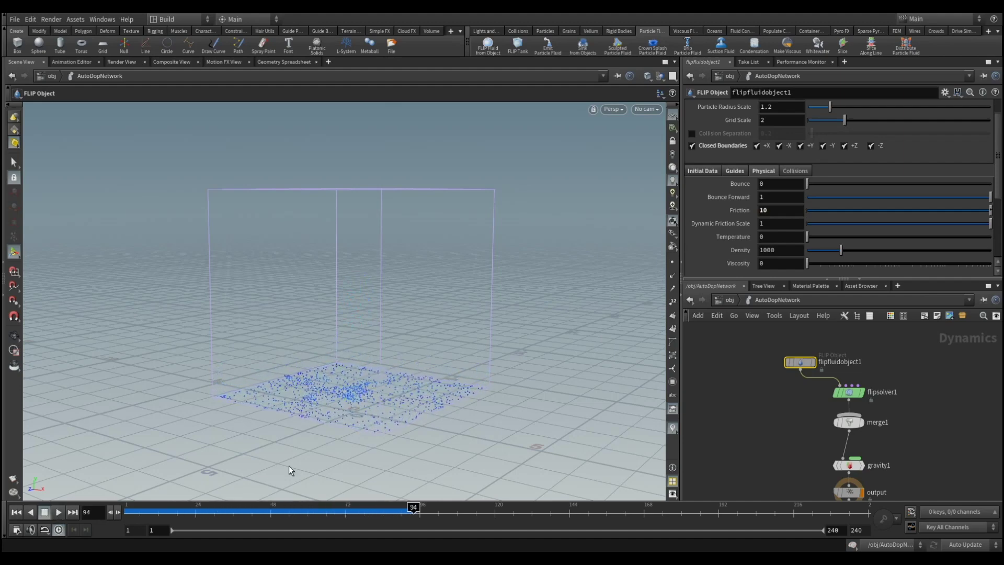
Open flipsolver1's parameters and scroll through them.
{"action": "left_click", "coordinate": [848, 391]}
{"action": "scroll", "coordinate": [768, 231], "scroll_direction": "down", "scroll_amount": 2}
{"action": "scroll", "coordinate": [767, 232], "scroll_direction": "down", "scroll_amount": 2}
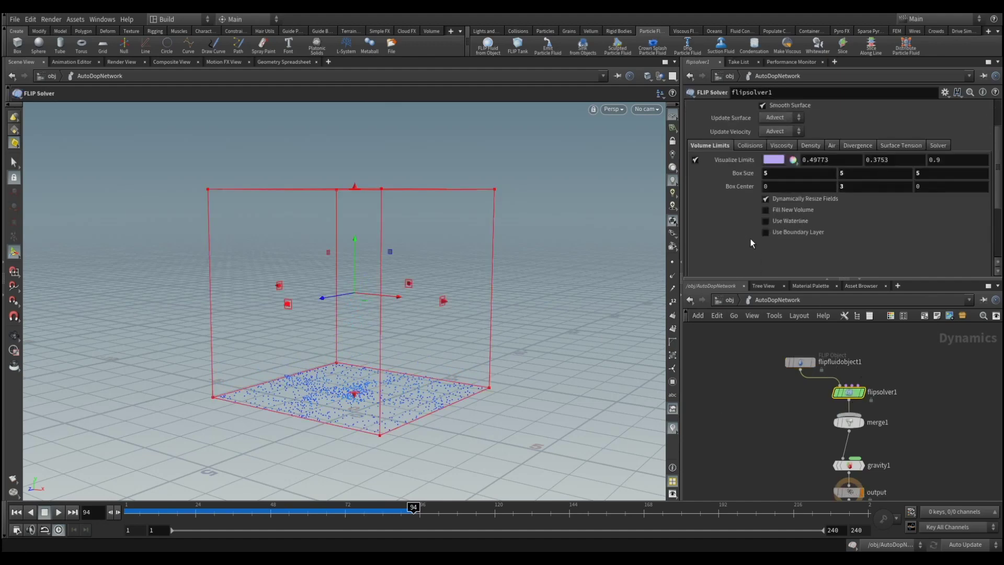
{"action": "scroll", "coordinate": [750, 242], "scroll_direction": "up", "scroll_amount": 2}
At /obj, add a new Geometry object grid1 and colour it green.
{"action": "left_click", "coordinate": [727, 300]}
{"action": "middle_click_drag", "start_coordinate": [828, 458], "coordinate": [833, 469]}
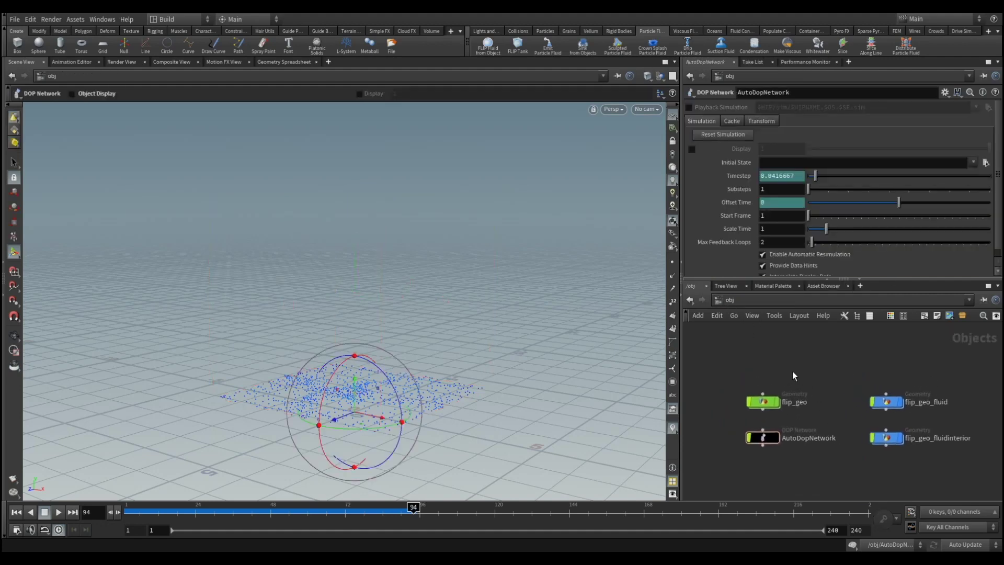
{"action": "key", "text": "Tab"}
{"action": "type", "text": "geo"}
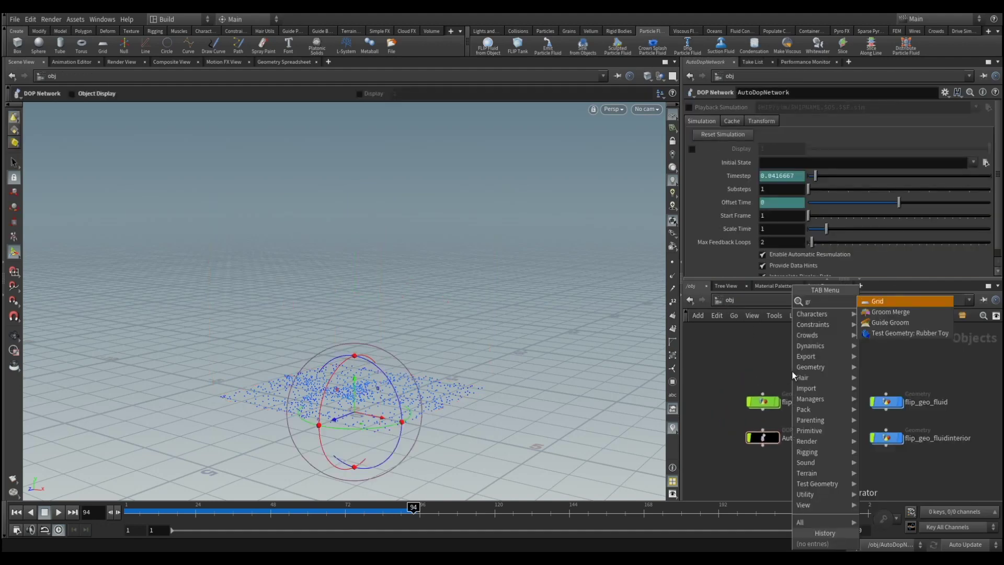
{"action": "key", "text": "Return"}
{"action": "left_click", "coordinate": [792, 371]}
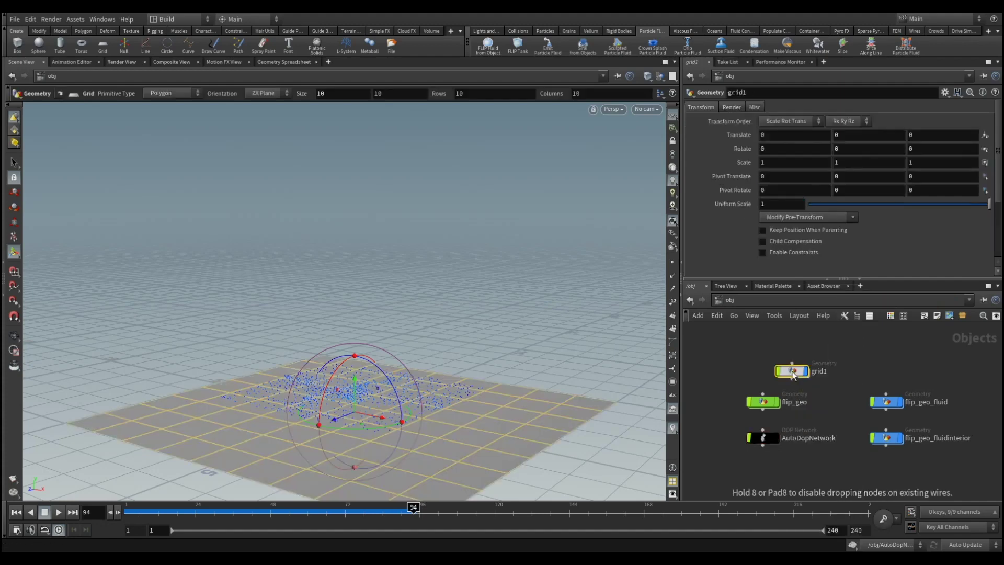
{"action": "left_click", "coordinate": [890, 315]}
{"action": "left_click", "coordinate": [939, 454]}
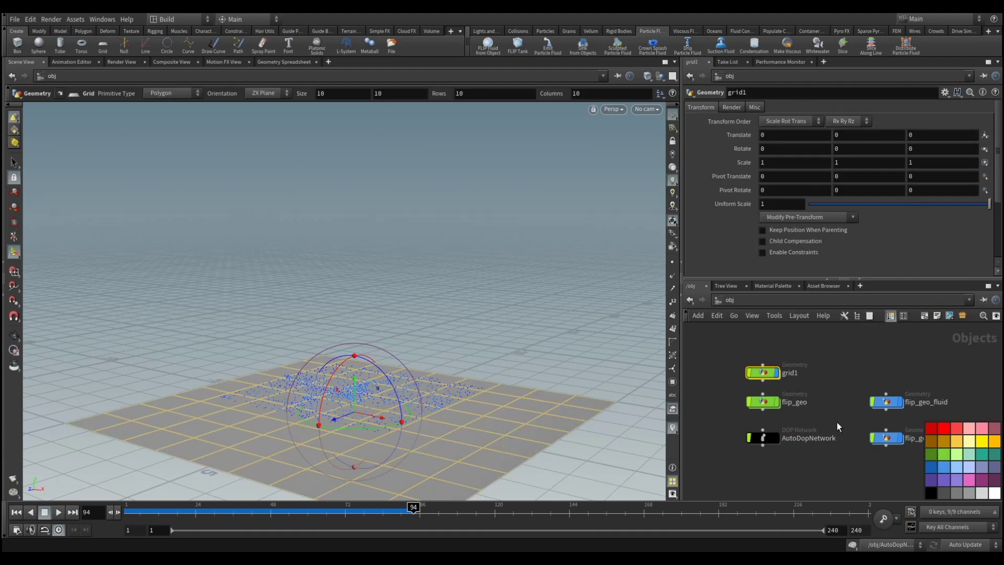
Inside grid1, set the grid Size to 50 by 50.
{"action": "double_click", "coordinate": [763, 373]}
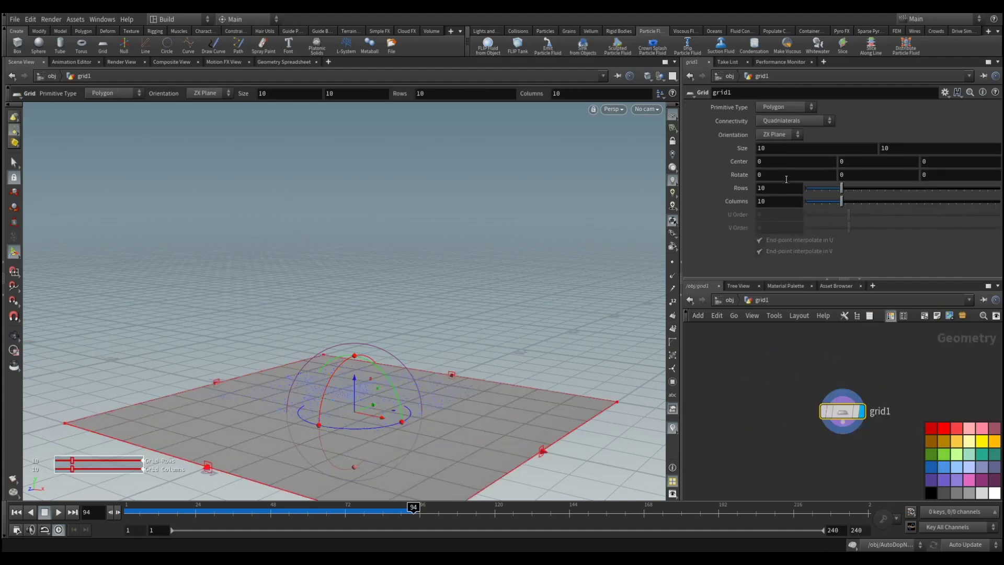
{"action": "middle_click_drag", "start_coordinate": [739, 148], "coordinate": [483, 178]}
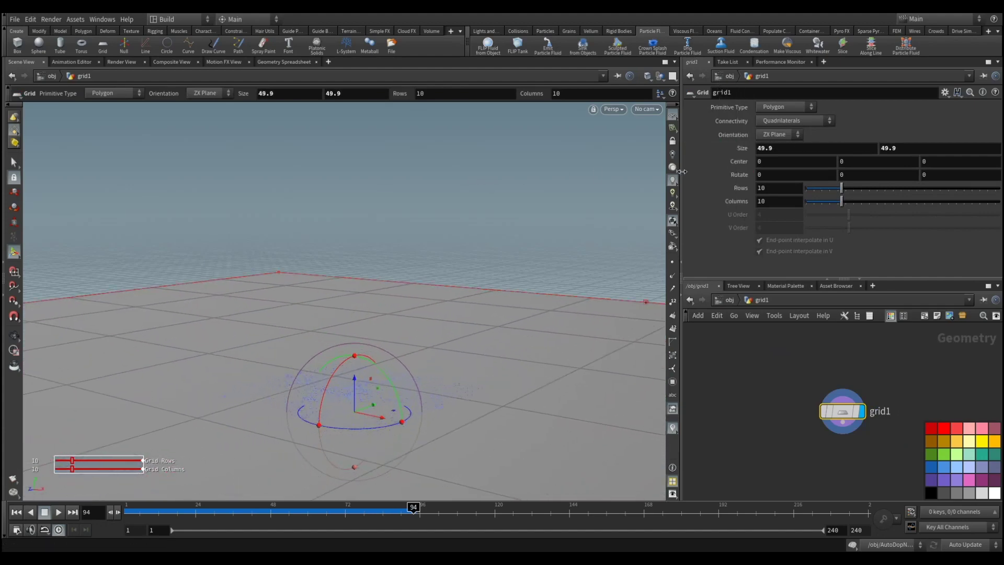
{"action": "middle_click_drag", "start_coordinate": [744, 149], "coordinate": [756, 150]}
{"action": "type", "text": "50"}
{"action": "key", "text": "Return"}
{"action": "key", "text": "Escape"}
{"action": "mouse_move", "coordinate": [567, 327]}
{"action": "left_mouse_down"}
{"action": "mouse_move", "coordinate": [412, 290]}
{"action": "mouse_move", "coordinate": [394, 302]}
{"action": "mouse_move", "coordinate": [291, 287]}
{"action": "mouse_move", "coordinate": [295, 295]}
{"action": "left_mouse_up"}
{"action": "key", "text": "Return"}
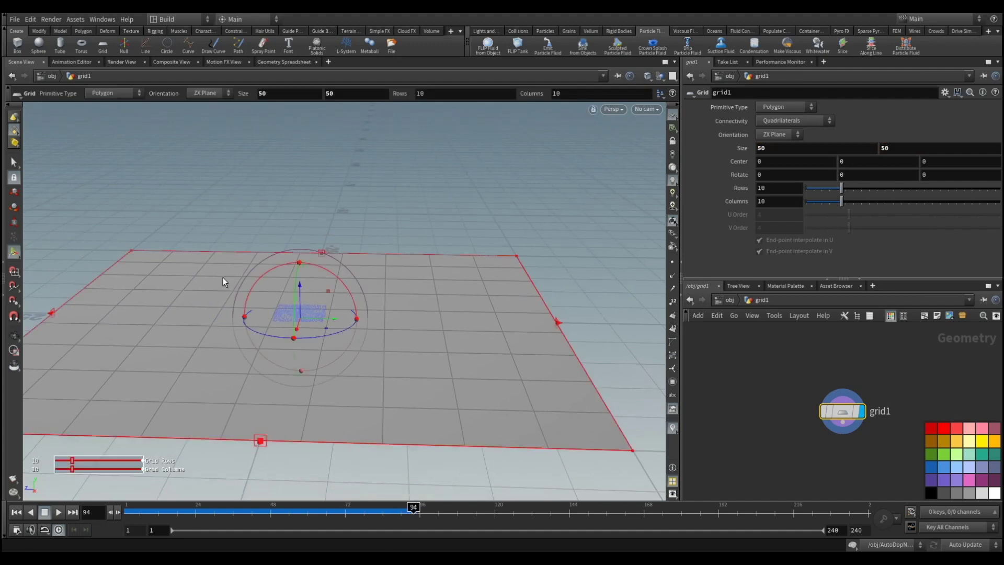
{"action": "left_click", "coordinate": [16, 163]}
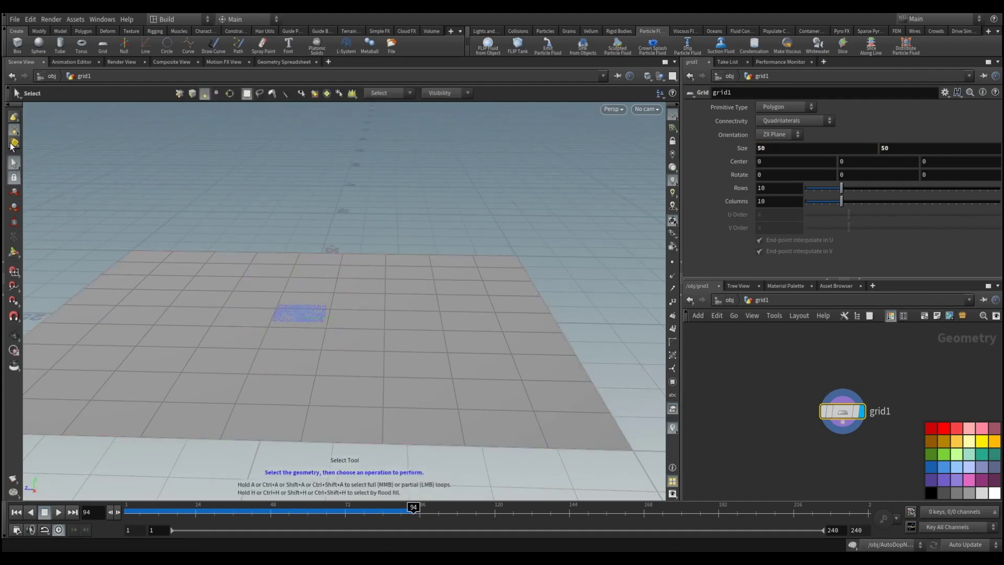
Box-select the far grid columns as points and tilt them up about 63 degrees.
{"action": "right_click", "coordinate": [12, 132]}
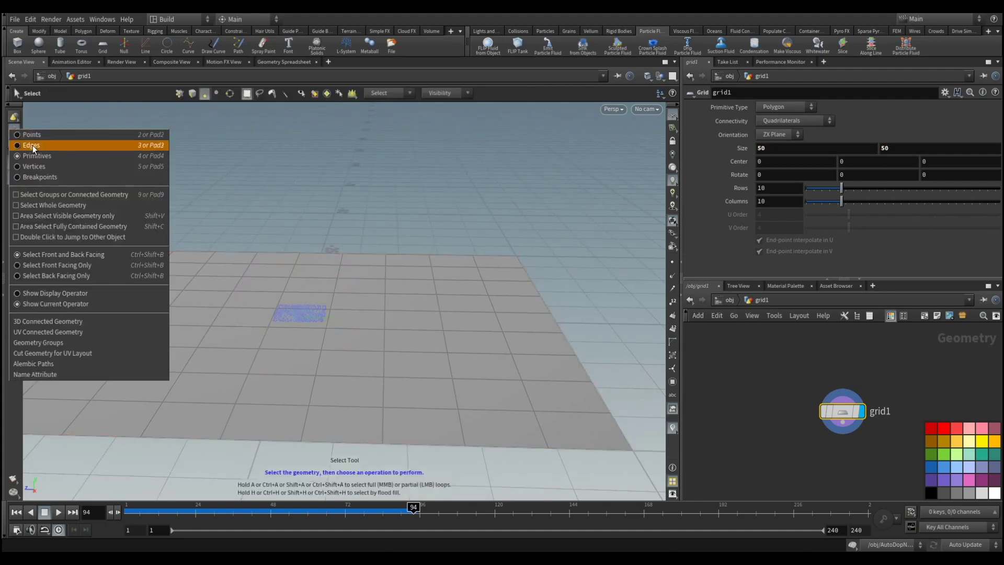
{"action": "left_click", "coordinate": [36, 136]}
{"action": "mouse_move", "coordinate": [515, 262]}
{"action": "left_mouse_down"}
{"action": "mouse_move", "coordinate": [498, 323]}
{"action": "mouse_move", "coordinate": [535, 390]}
{"action": "left_mouse_up"}
{"action": "key", "text": "s"}
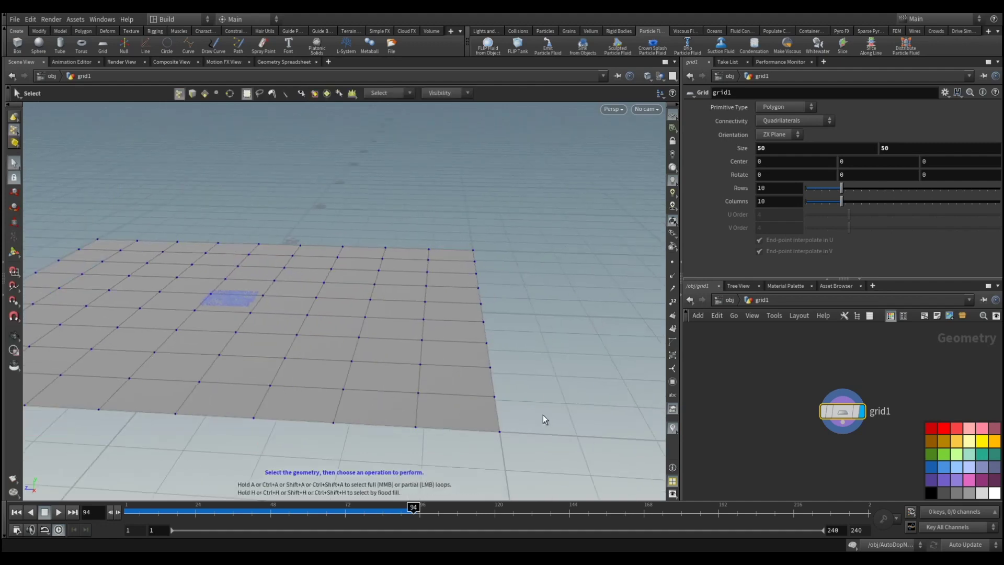
{"action": "left_click_drag", "start_coordinate": [562, 470], "coordinate": [396, 212]}
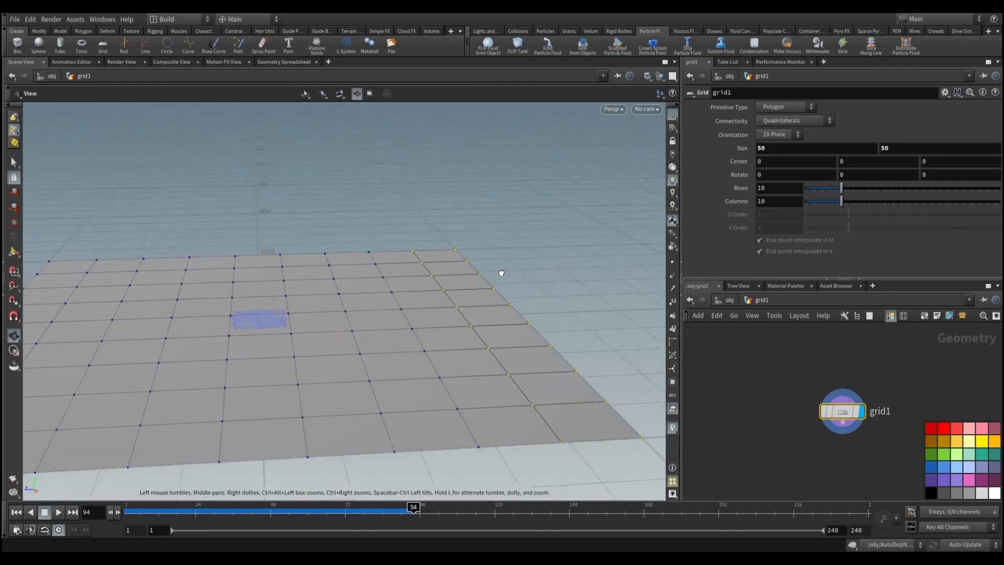
{"action": "key", "text": "r"}
{"action": "mouse_move", "coordinate": [482, 259]}
{"action": "left_mouse_down"}
{"action": "mouse_move", "coordinate": [437, 283]}
{"action": "mouse_move", "coordinate": [455, 303]}
{"action": "mouse_move", "coordinate": [544, 174]}
{"action": "mouse_move", "coordinate": [431, 159]}
{"action": "mouse_move", "coordinate": [358, 175]}
{"action": "mouse_move", "coordinate": [465, 192]}
{"action": "mouse_move", "coordinate": [295, 183]}
{"action": "mouse_move", "coordinate": [453, 253]}
{"action": "left_mouse_up"}
Show the grid in wireframe and set grid1's Primitive Type to NURBS.
{"action": "key", "text": "w"}
{"action": "key", "text": "w"}
{"action": "key", "text": "t"}
{"action": "key", "text": "Escape"}
{"action": "key", "text": "t"}
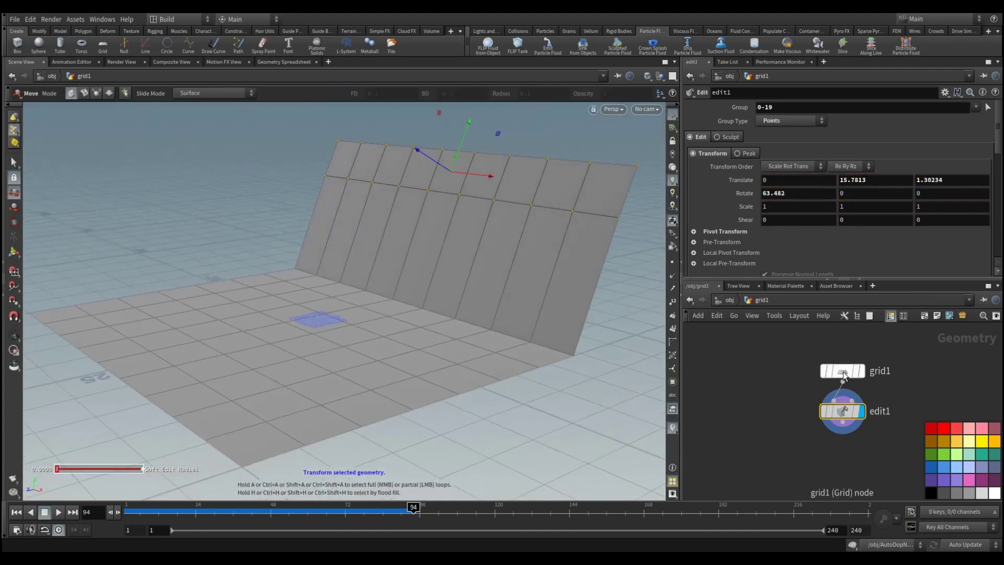
{"action": "left_click", "coordinate": [842, 369]}
{"action": "left_click", "coordinate": [768, 106]}
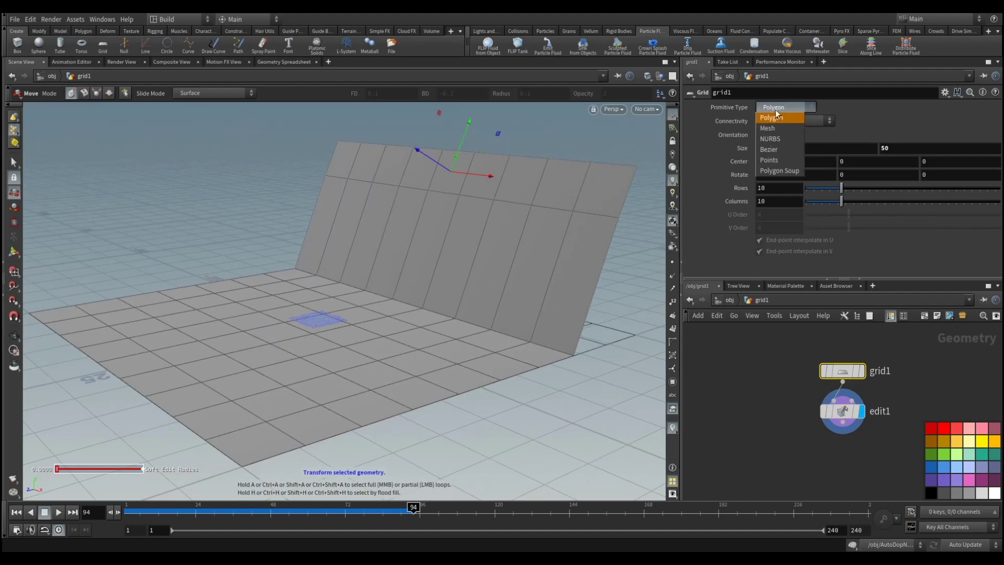
{"action": "left_click", "coordinate": [779, 139]}
Raise the wall's top edge higher and orbit in toward the curved wall.
{"action": "key", "text": "Escape"}
{"action": "mouse_move", "coordinate": [523, 313]}
{"action": "left_mouse_down"}
{"action": "mouse_move", "coordinate": [579, 340]}
{"action": "mouse_move", "coordinate": [533, 343]}
{"action": "left_mouse_up"}
{"action": "key", "text": "t"}
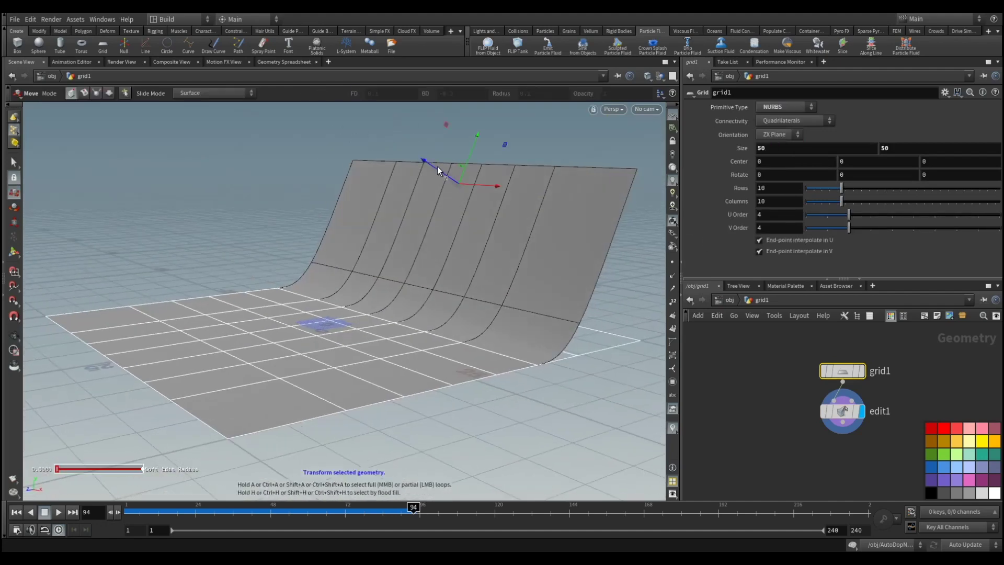
{"action": "mouse_move", "coordinate": [437, 167]}
{"action": "left_mouse_down"}
{"action": "mouse_move", "coordinate": [350, 153]}
{"action": "mouse_move", "coordinate": [321, 170]}
{"action": "mouse_move", "coordinate": [348, 167]}
{"action": "mouse_move", "coordinate": [381, 230]}
{"action": "mouse_move", "coordinate": [361, 180]}
{"action": "left_mouse_up"}
{"action": "key", "text": "r"}
{"action": "key", "text": "Escape"}
{"action": "mouse_move", "coordinate": [359, 280]}
{"action": "left_mouse_down"}
{"action": "mouse_move", "coordinate": [426, 348]}
{"action": "mouse_move", "coordinate": [408, 329]}
{"action": "mouse_move", "coordinate": [403, 352]}
{"action": "mouse_move", "coordinate": [479, 373]}
{"action": "mouse_move", "coordinate": [490, 403]}
{"action": "left_mouse_up"}
{"action": "scroll", "coordinate": [410, 354], "scroll_direction": "up", "scroll_amount": 4}
{"action": "scroll", "coordinate": [406, 341], "scroll_direction": "up", "scroll_amount": 3}
{"action": "scroll", "coordinate": [428, 354], "scroll_direction": "up", "scroll_amount": 3}
Step back to frame 12 and view the wall from a lower, closer angle.
{"action": "key", "text": "Return"}
{"action": "mouse_move", "coordinate": [413, 506]}
{"action": "left_mouse_down"}
{"action": "mouse_move", "coordinate": [140, 506]}
{"action": "mouse_move", "coordinate": [208, 505]}
{"action": "left_mouse_up"}
{"action": "key", "text": "Escape"}
{"action": "mouse_move", "coordinate": [421, 353]}
{"action": "left_mouse_down"}
{"action": "mouse_move", "coordinate": [458, 395]}
{"action": "mouse_move", "coordinate": [453, 380]}
{"action": "mouse_move", "coordinate": [457, 394]}
{"action": "mouse_move", "coordinate": [475, 385]}
{"action": "mouse_move", "coordinate": [479, 366]}
{"action": "left_mouse_up"}
{"action": "key", "text": "Return"}
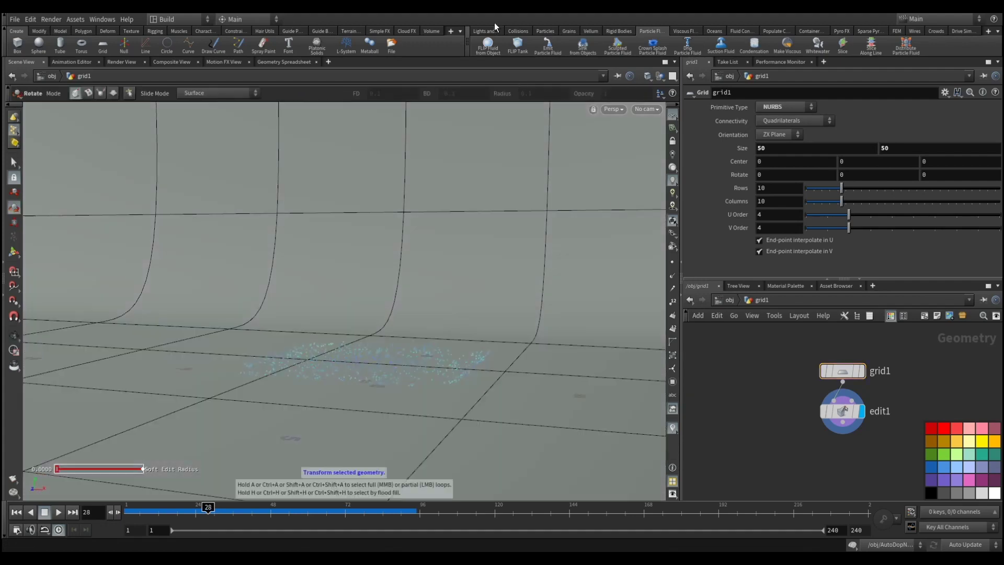
{"action": "left_click", "coordinate": [490, 30]}
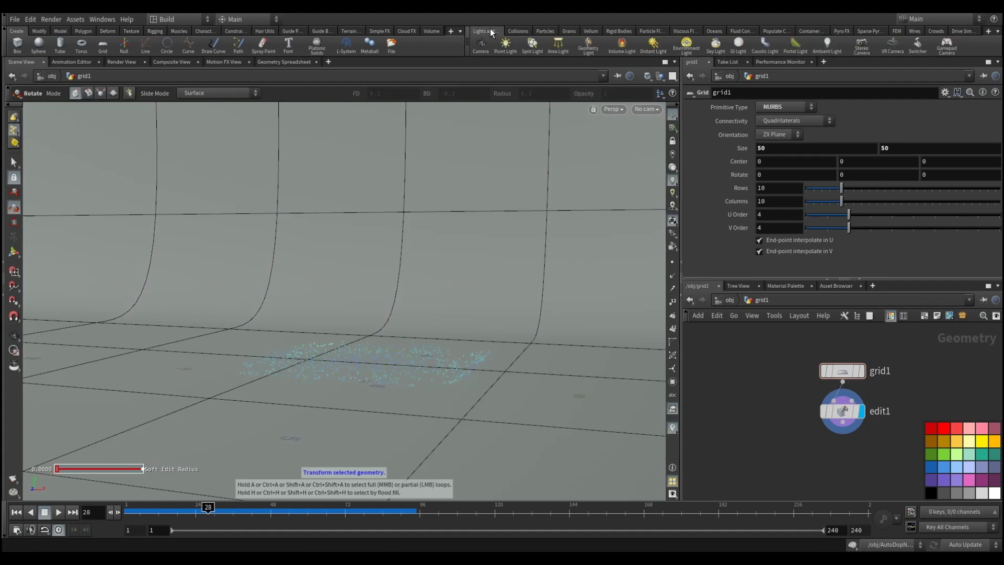
Append a Null named OUT_GRID after edit1, then go back up to /obj.
{"action": "left_click", "coordinate": [842, 425]}
{"action": "key", "text": "Tab"}
{"action": "type", "text": "nu"}
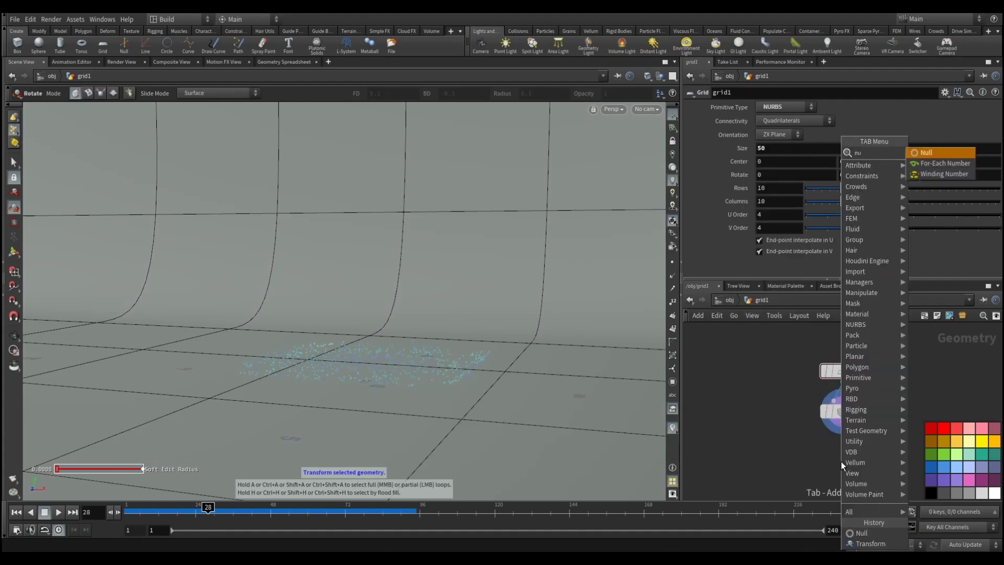
{"action": "key", "text": "Return"}
{"action": "left_click", "coordinate": [804, 437]}
{"action": "double_click", "coordinate": [842, 437]}
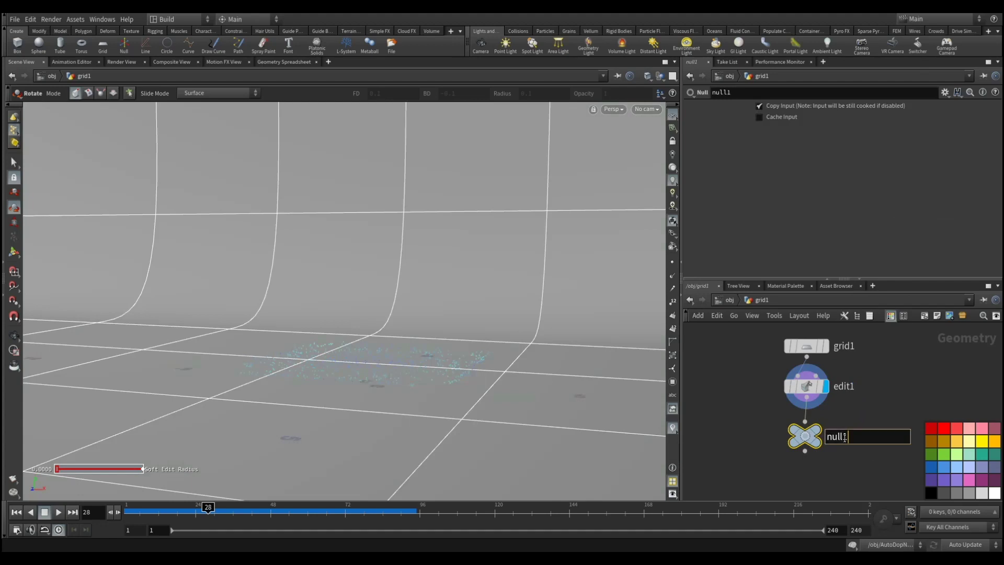
{"action": "type", "text": "OUT_GRI"}
{"action": "type", "text": "D"}
{"action": "key", "text": "Return"}
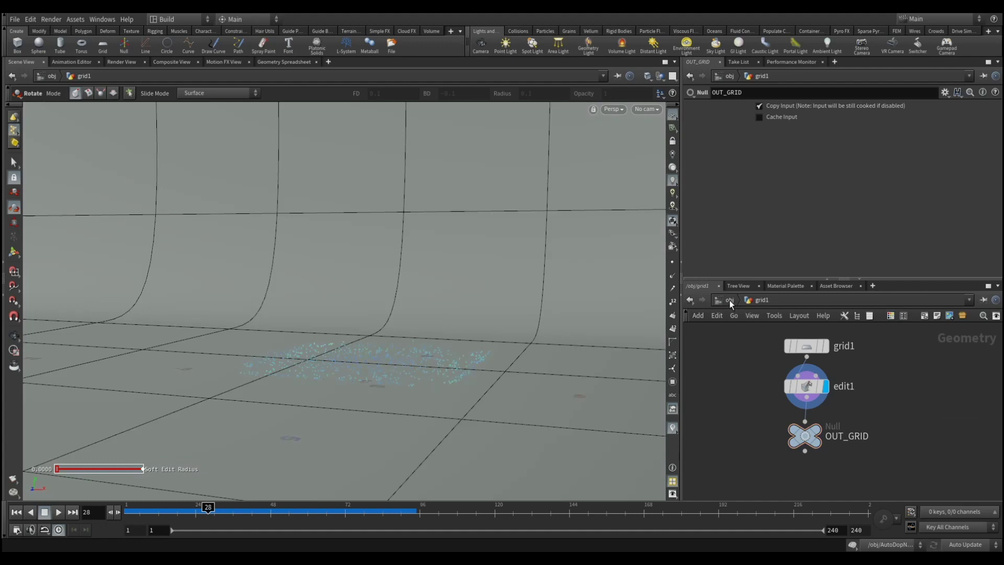
{"action": "left_click", "coordinate": [729, 301]}
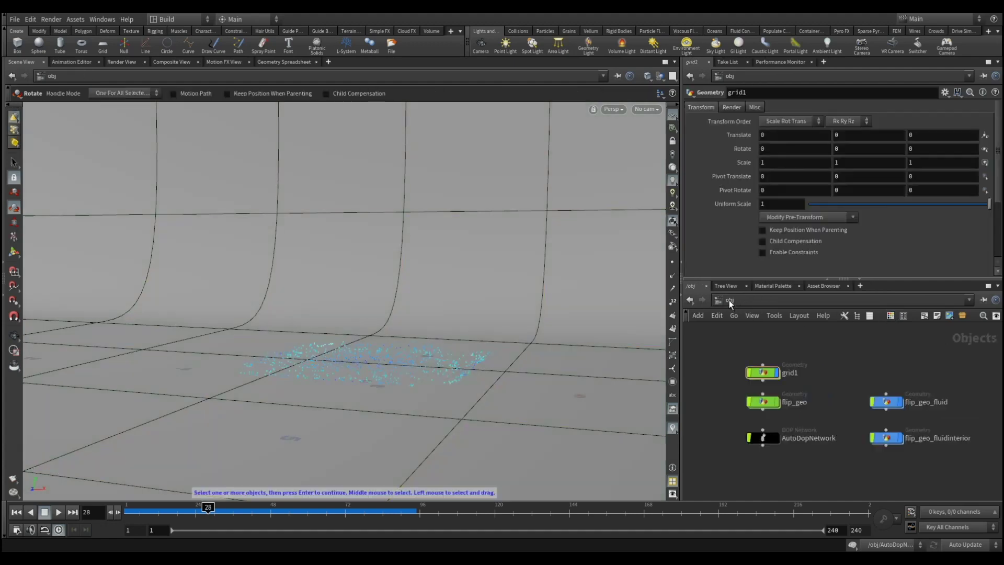
Create cam1 locked to the view, frame the wall and splash, and place its node beside grid1.
{"action": "left_click", "coordinate": [481, 46]}
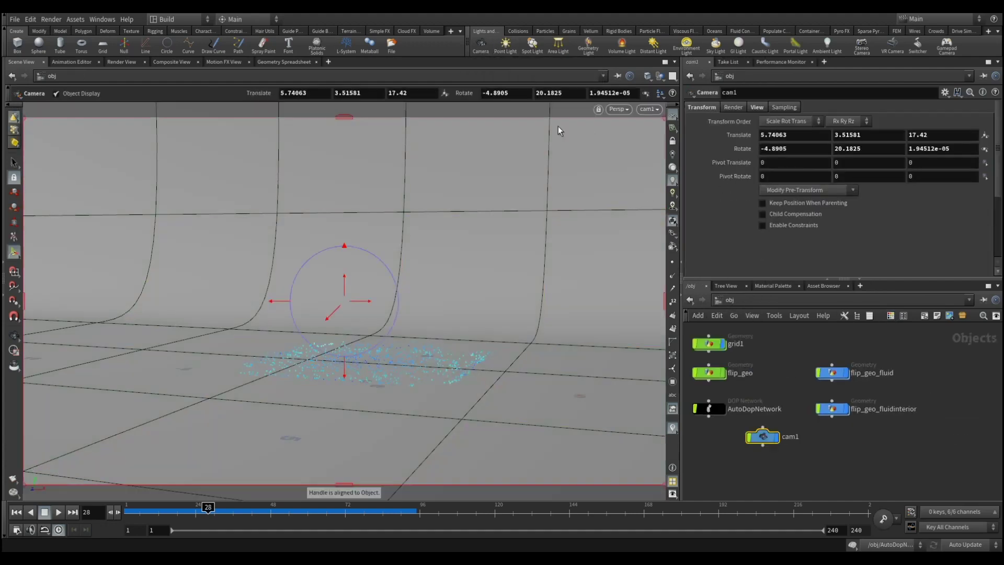
{"action": "left_click", "coordinate": [673, 142]}
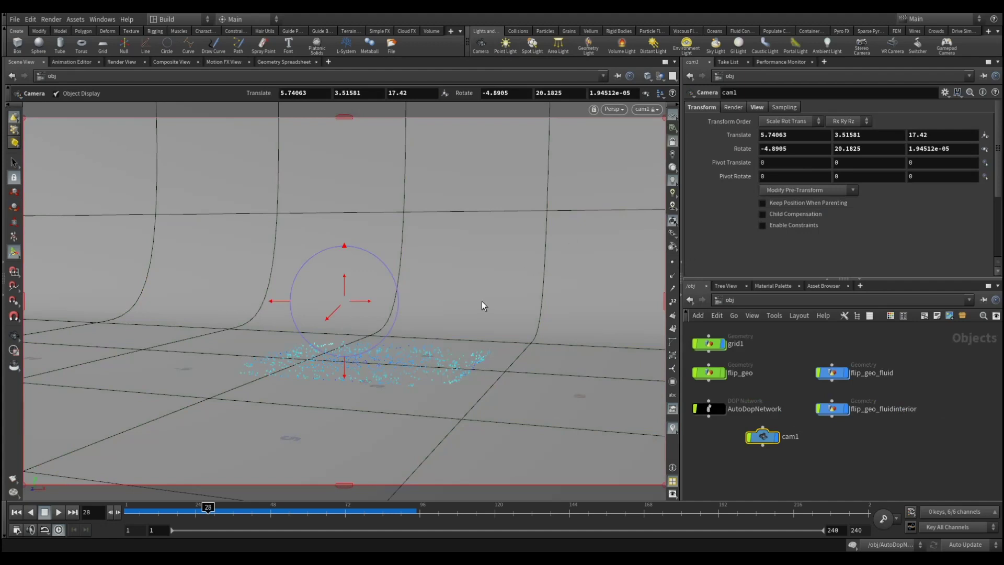
{"action": "key", "text": "Escape"}
{"action": "middle_click_drag", "start_coordinate": [482, 291], "coordinate": [475, 304]}
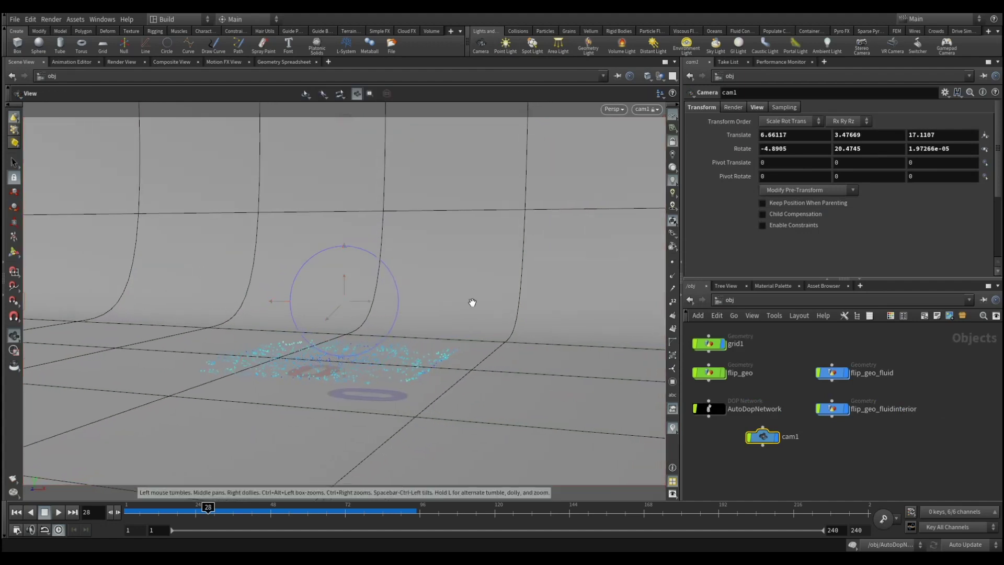
{"action": "scroll", "coordinate": [415, 278], "scroll_direction": "down", "scroll_amount": 5}
{"action": "middle_click_drag", "start_coordinate": [477, 288], "coordinate": [464, 308]}
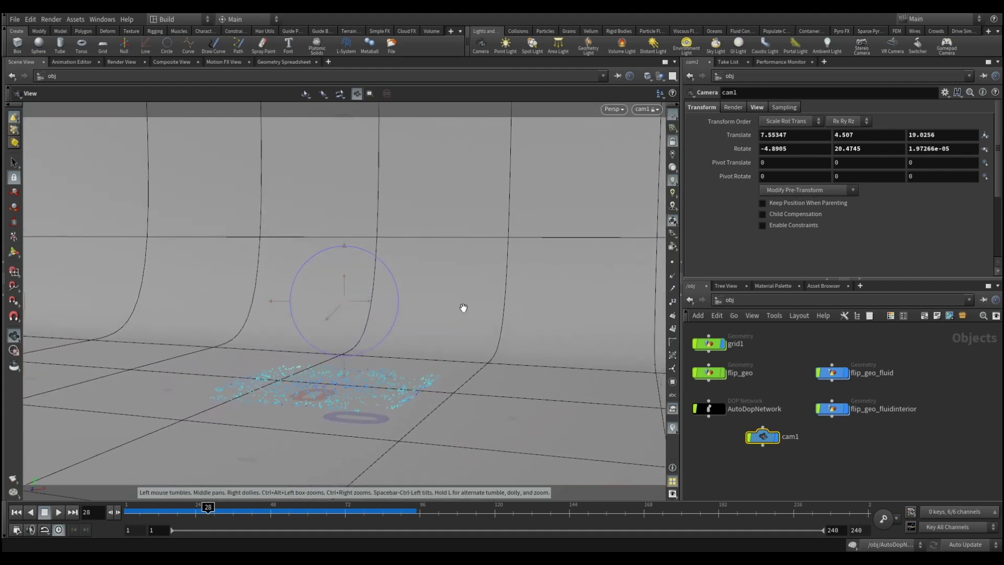
{"action": "key", "text": "Return"}
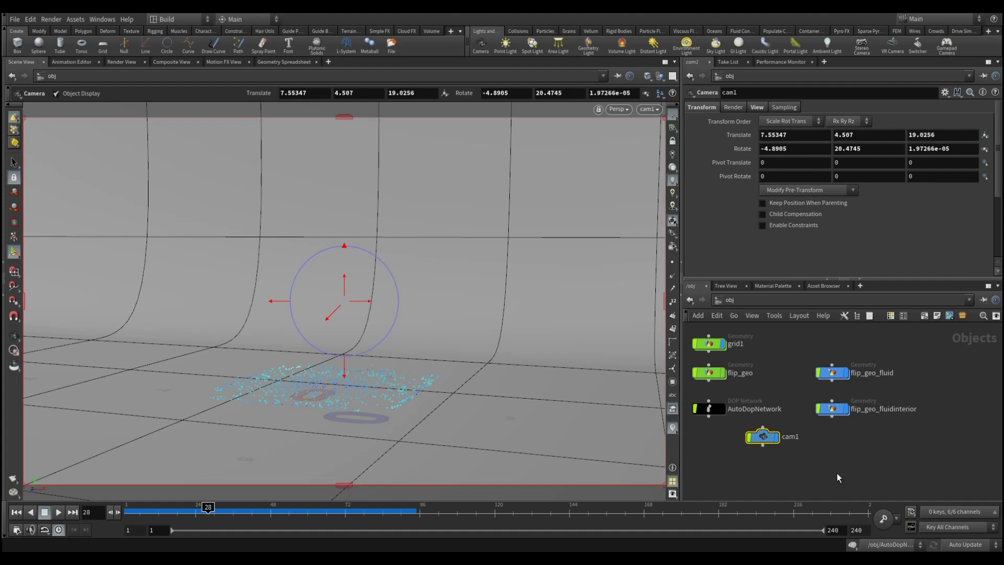
{"action": "mouse_move", "coordinate": [767, 440]}
{"action": "left_mouse_down"}
{"action": "mouse_move", "coordinate": [836, 441]}
{"action": "mouse_move", "coordinate": [830, 351]}
{"action": "left_mouse_up"}
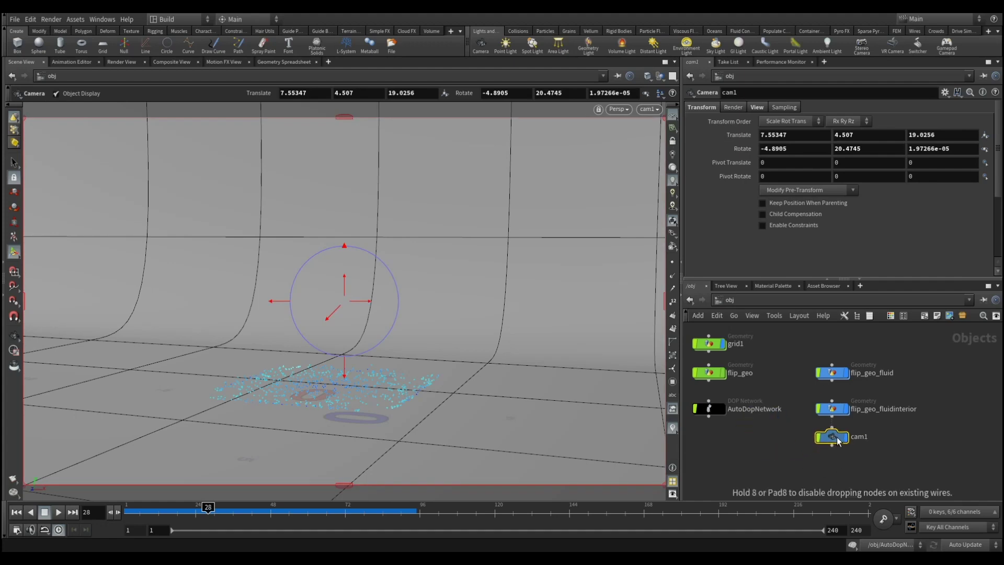
{"action": "left_click_drag", "start_coordinate": [830, 351], "coordinate": [836, 370]}
{"action": "key", "text": "h"}
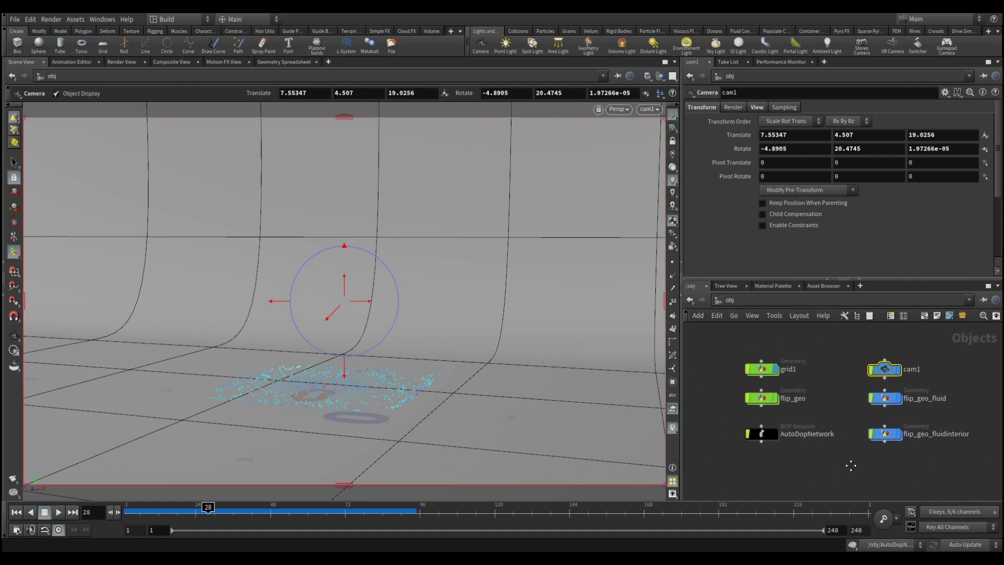
In the /mat network, move uniformvolume up and add a Principled Shader node.
{"action": "left_click", "coordinate": [724, 427]}
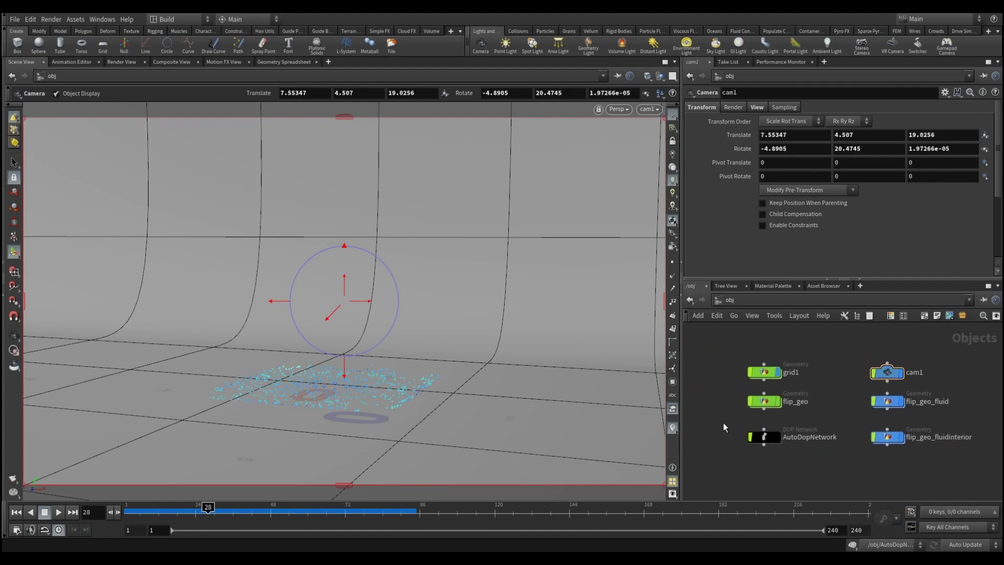
{"action": "mouse_move", "coordinate": [761, 399]}
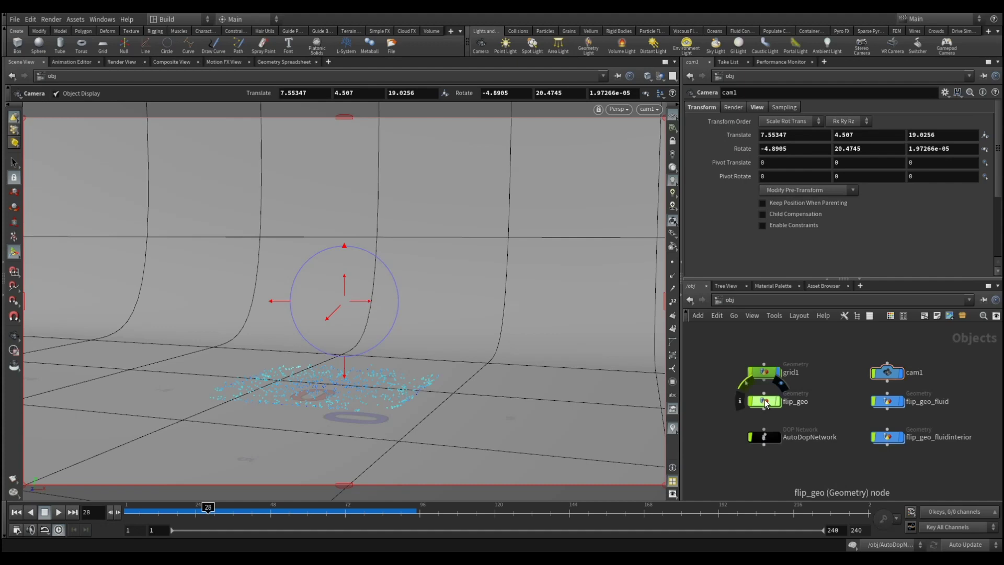
{"action": "left_click", "coordinate": [750, 303]}
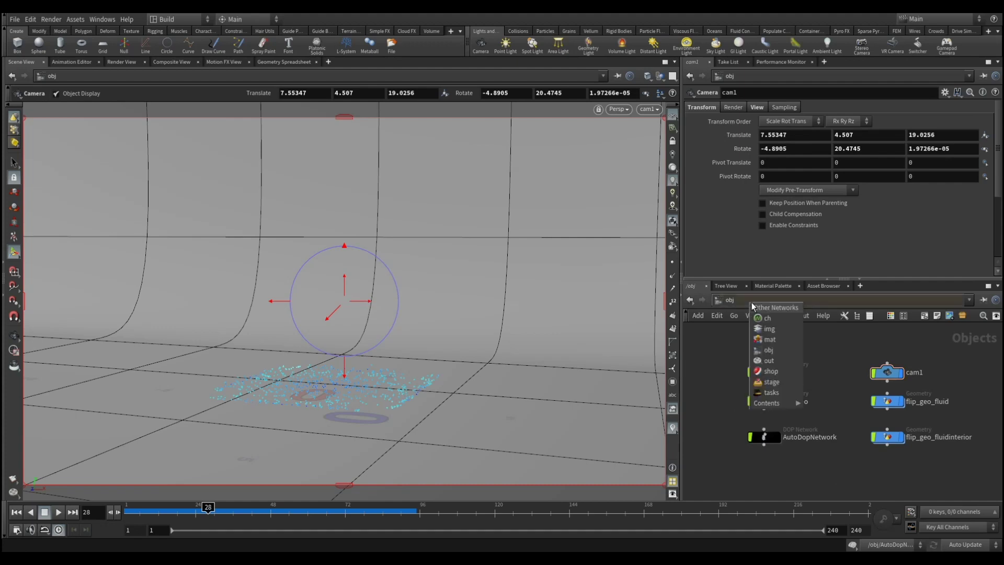
{"action": "left_click", "coordinate": [767, 340]}
{"action": "left_click_drag", "start_coordinate": [894, 399], "coordinate": [892, 364]}
{"action": "middle_click_drag", "start_coordinate": [768, 376], "coordinate": [833, 384]}
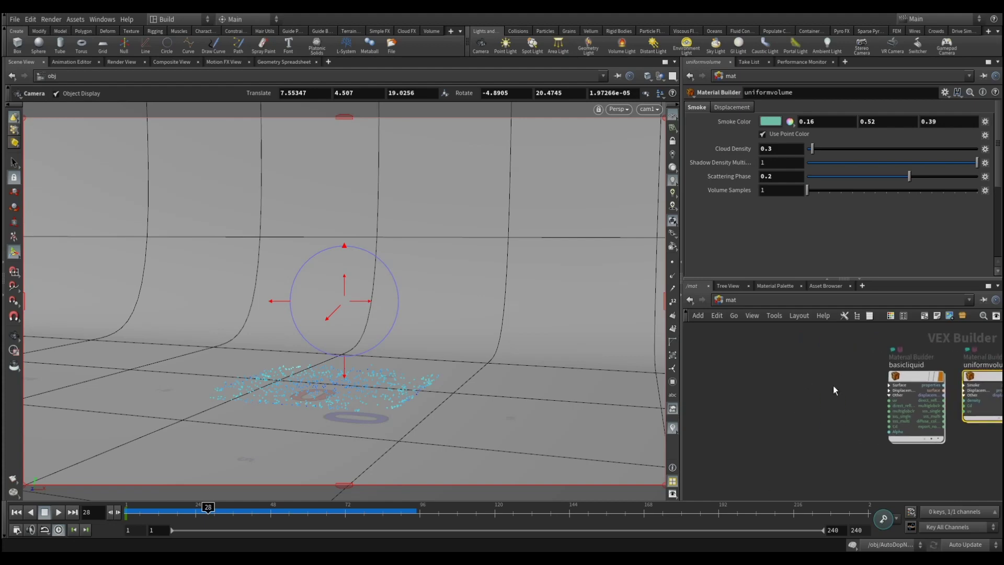
{"action": "key", "text": "Tab"}
{"action": "type", "text": "prin"}
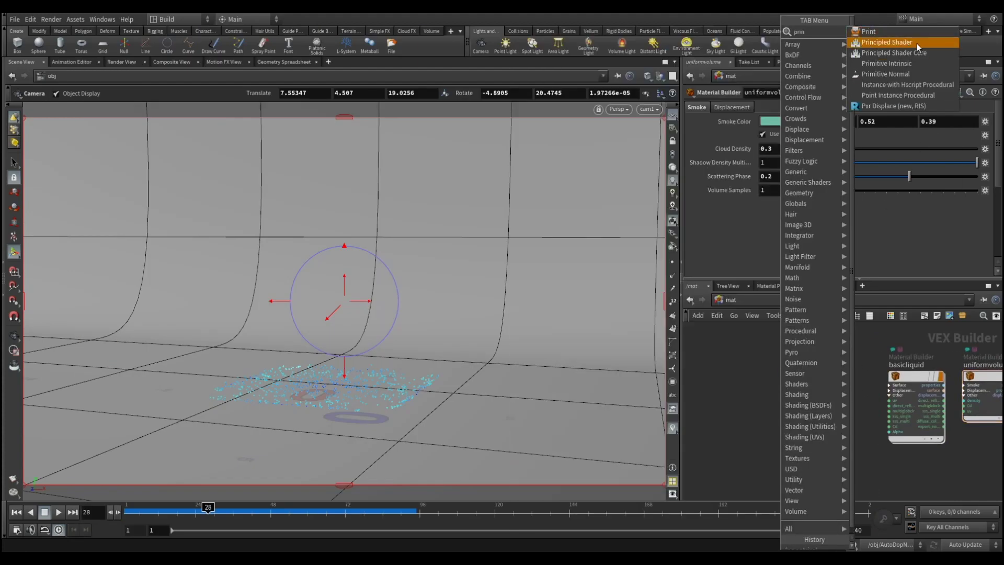
{"action": "left_click", "coordinate": [920, 45]}
{"action": "left_click", "coordinate": [793, 376]}
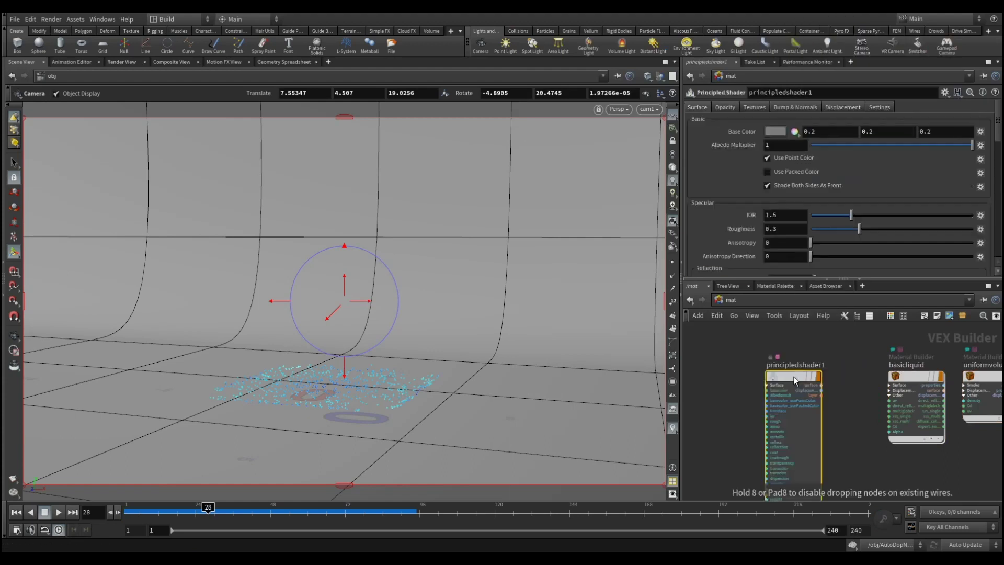
Apply a yellow base-colour preset to principledshader1, then return to /obj and select grid1.
{"action": "left_click", "coordinate": [944, 93]}
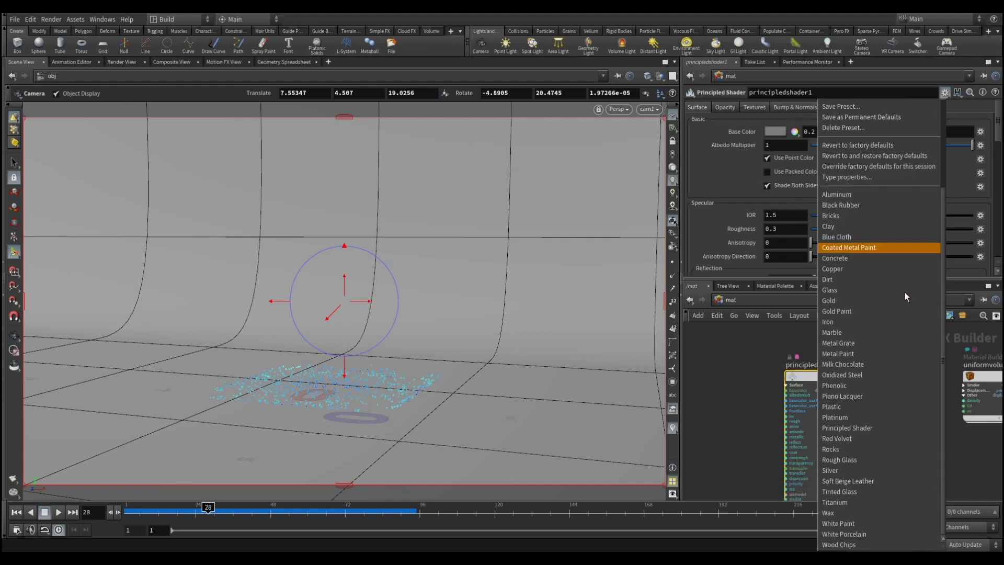
{"action": "scroll", "coordinate": [879, 470], "scroll_direction": "down", "scroll_amount": 3}
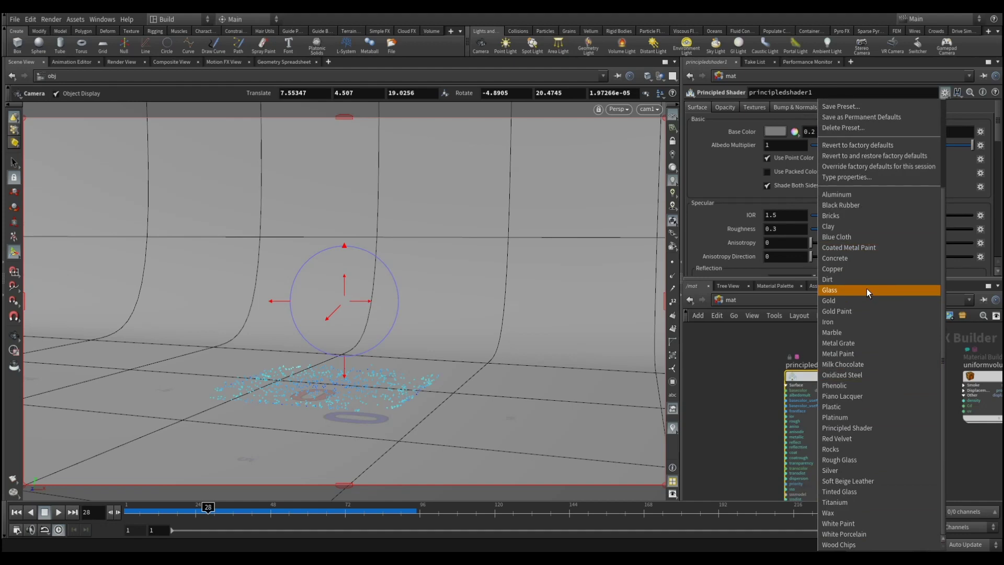
{"action": "left_click", "coordinate": [861, 407]}
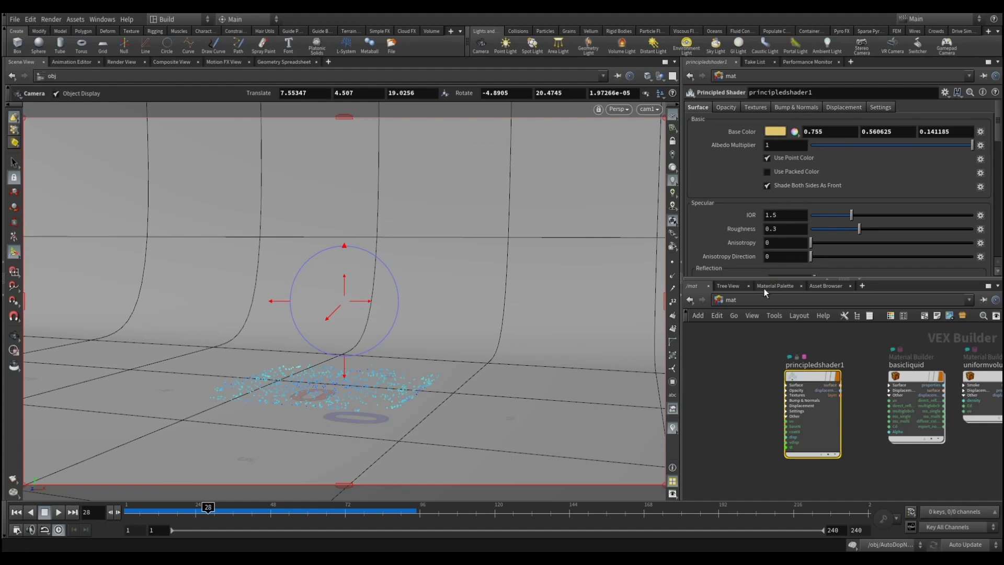
{"action": "left_click", "coordinate": [734, 302]}
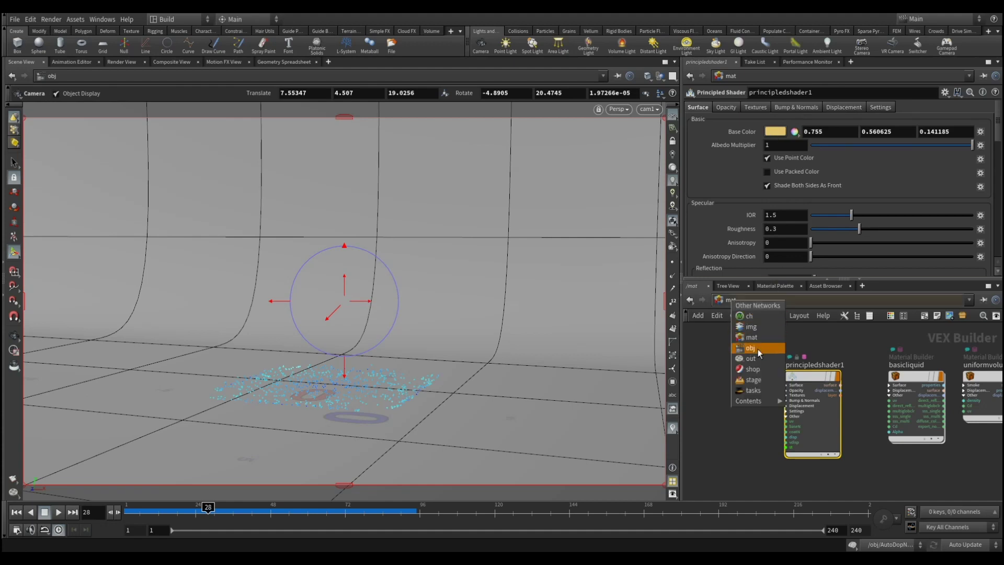
{"action": "left_click", "coordinate": [757, 349]}
{"action": "left_click", "coordinate": [764, 372]}
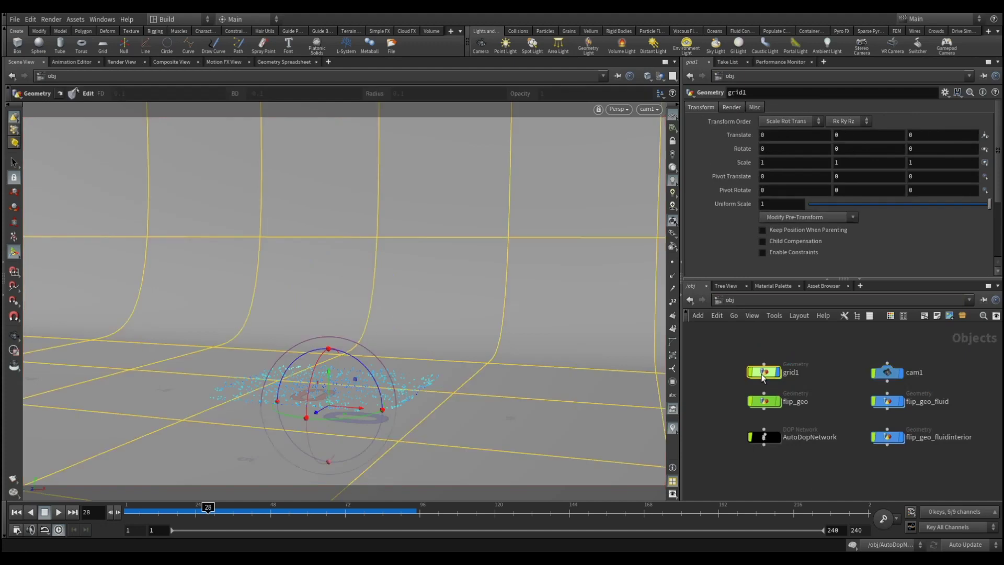
Assign /mat/principledshader1 as grid1's material on the Render tab.
{"action": "left_click", "coordinate": [731, 109]}
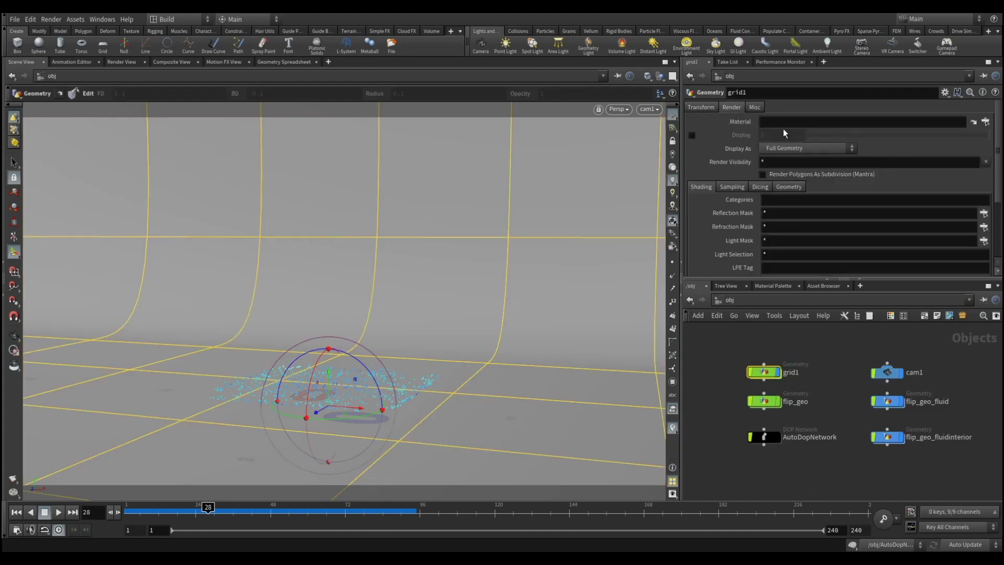
{"action": "left_click", "coordinate": [986, 123]}
{"action": "left_click", "coordinate": [884, 56]}
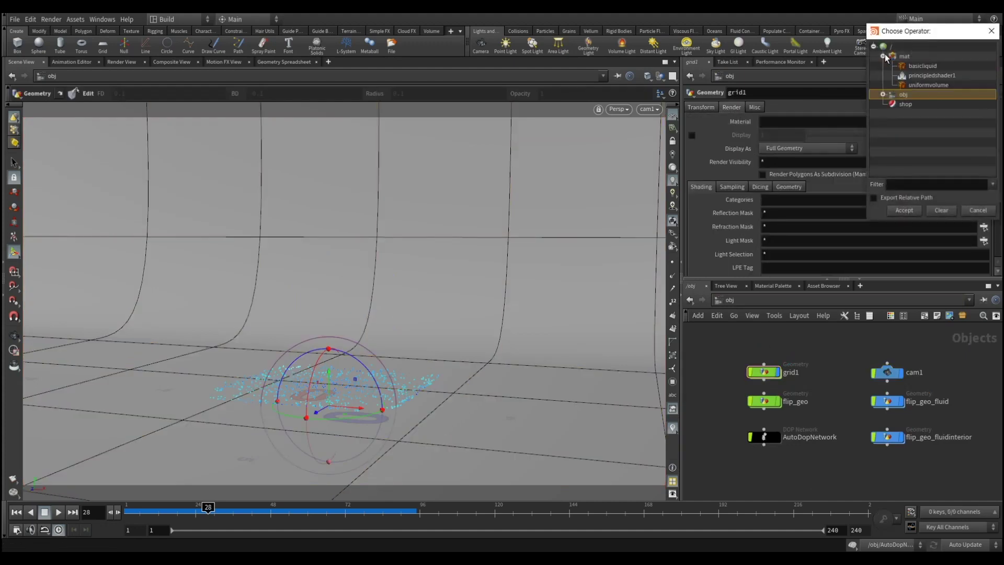
{"action": "left_click", "coordinate": [929, 75]}
{"action": "double_click", "coordinate": [922, 77]}
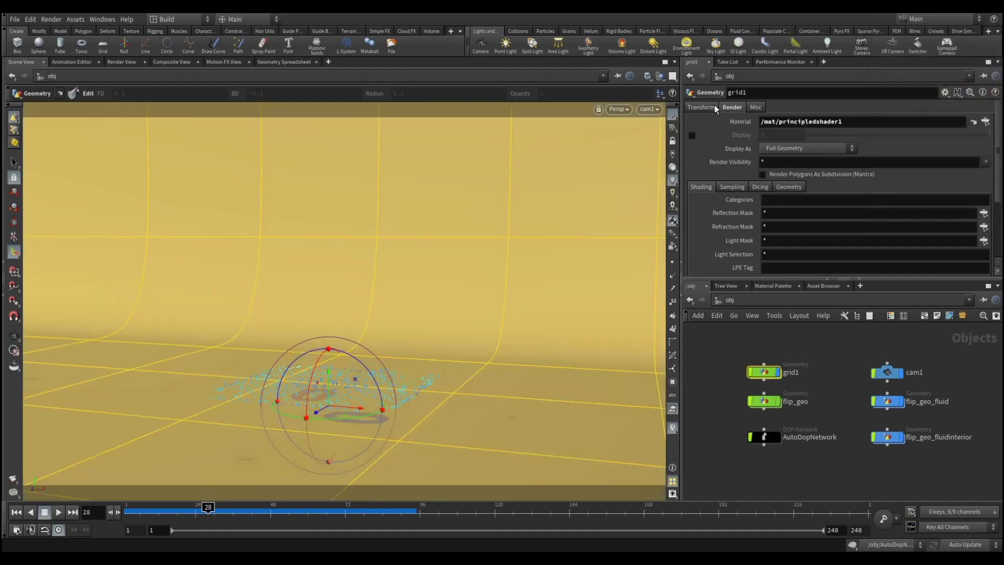
{"action": "left_click", "coordinate": [701, 107]}
Select flip_geo_fluid, replay the splash from frame 1, then switch to the material network.
{"action": "mouse_move", "coordinate": [764, 401]}
{"action": "left_click", "coordinate": [888, 402]}
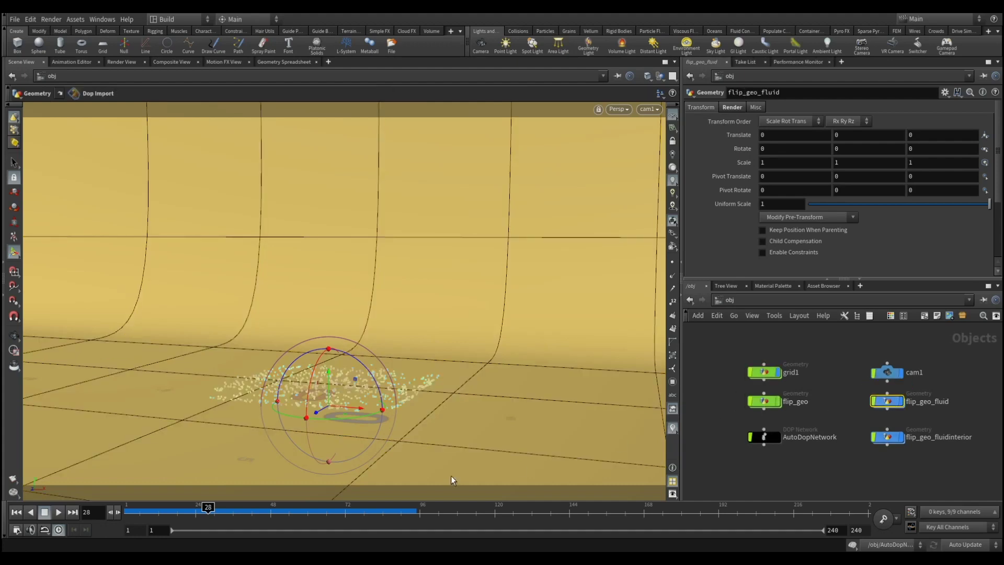
{"action": "left_click_drag", "start_coordinate": [271, 514], "coordinate": [72, 507]}
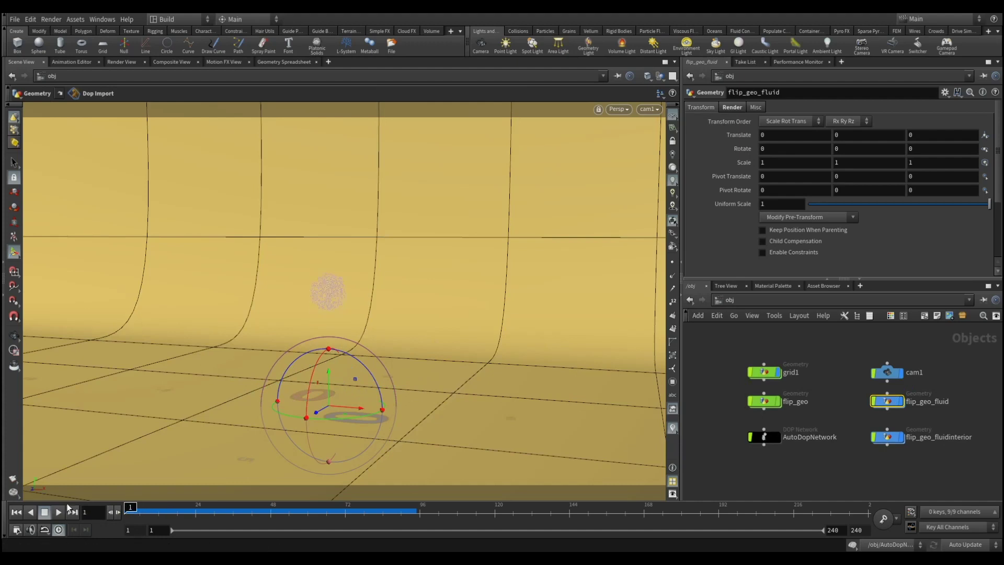
{"action": "left_click", "coordinate": [56, 512]}
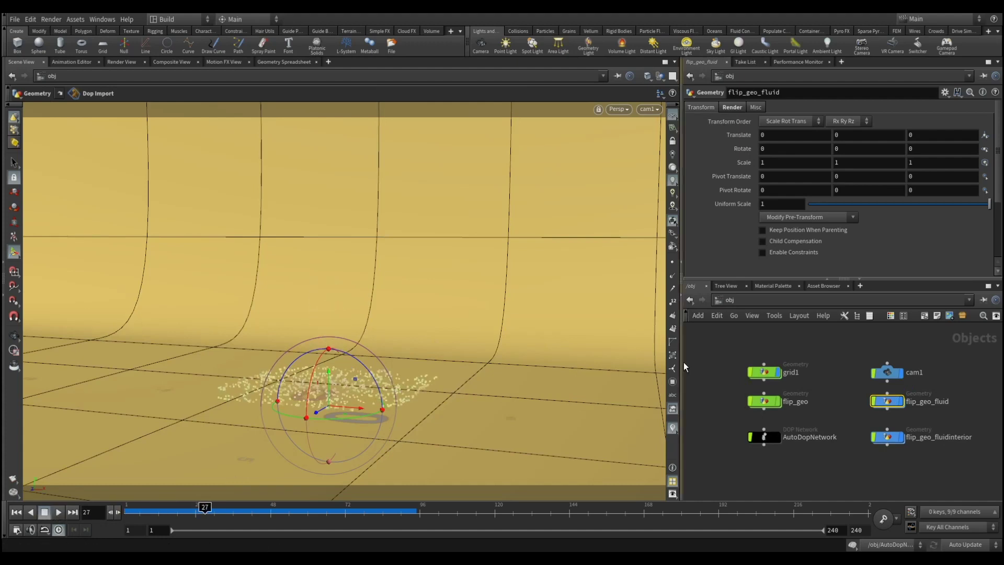
{"action": "left_click", "coordinate": [746, 299]}
{"action": "left_click", "coordinate": [762, 333]}
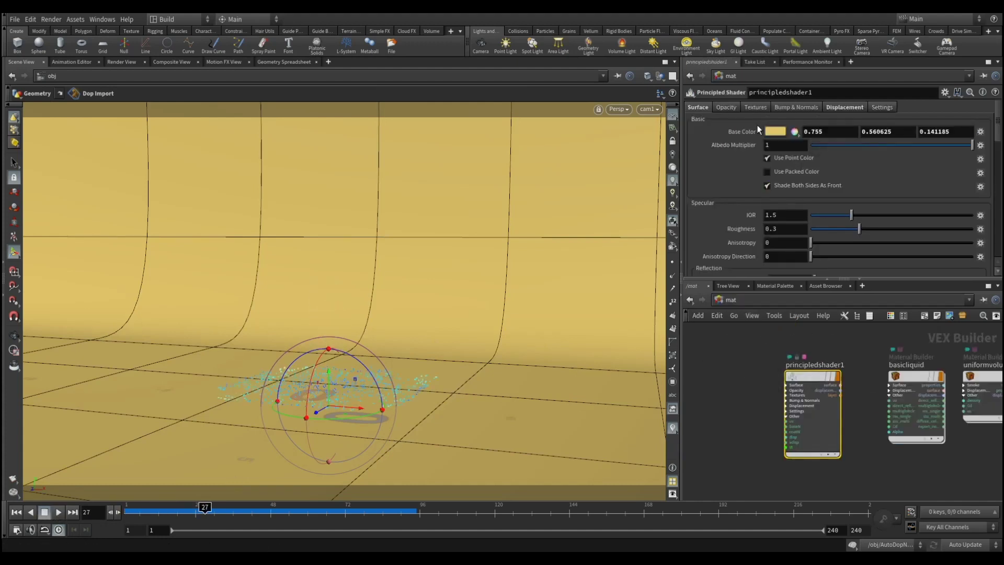
Lower saturation and tint the base colour to pale beige 0.78, 0.60, 0.47, then return to /obj.
{"action": "left_click", "coordinate": [773, 131]}
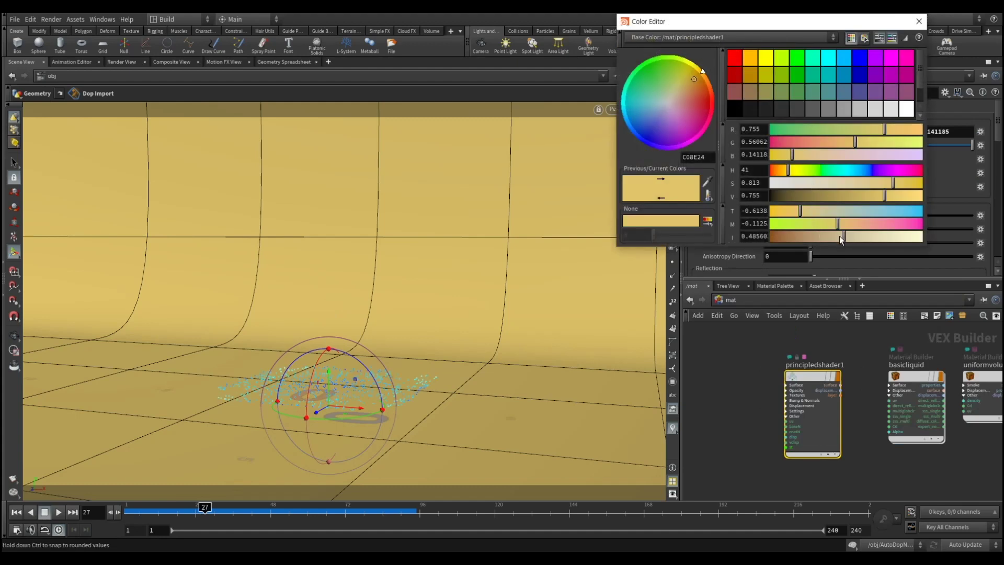
{"action": "left_click_drag", "start_coordinate": [872, 187], "coordinate": [833, 187]}
{"action": "left_click_drag", "start_coordinate": [848, 231], "coordinate": [848, 232]}
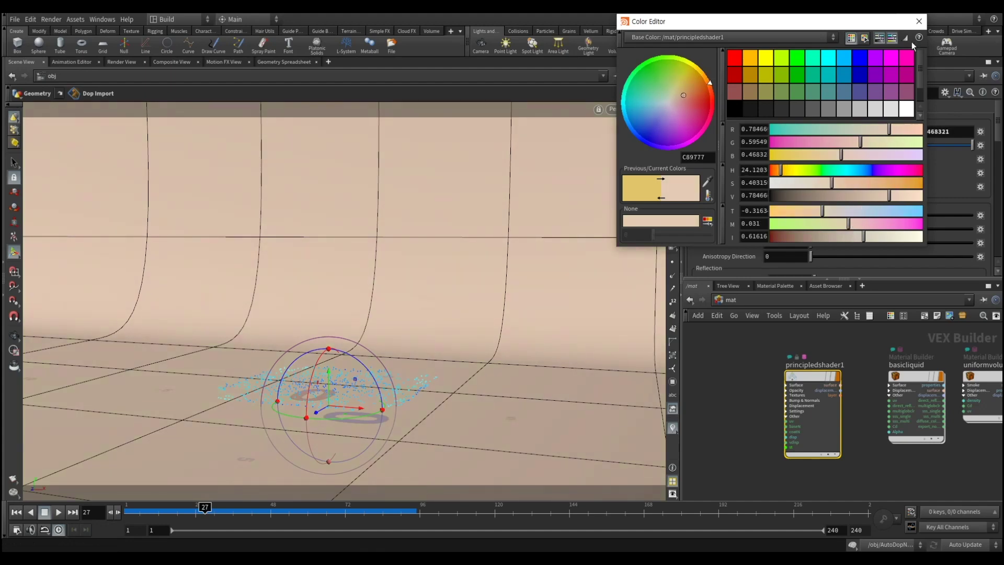
{"action": "left_click", "coordinate": [918, 22]}
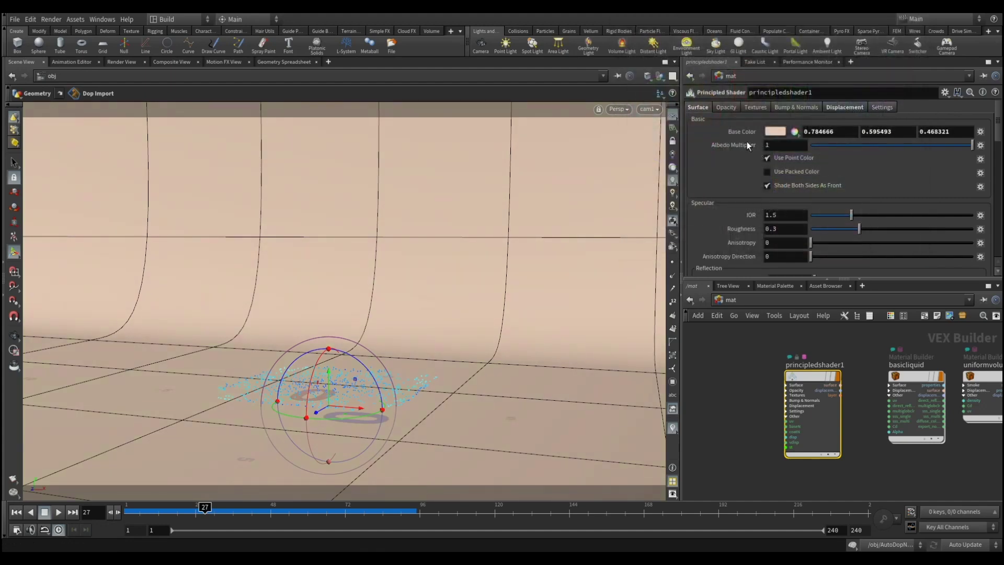
{"action": "left_click", "coordinate": [735, 299]}
{"action": "left_click", "coordinate": [754, 350]}
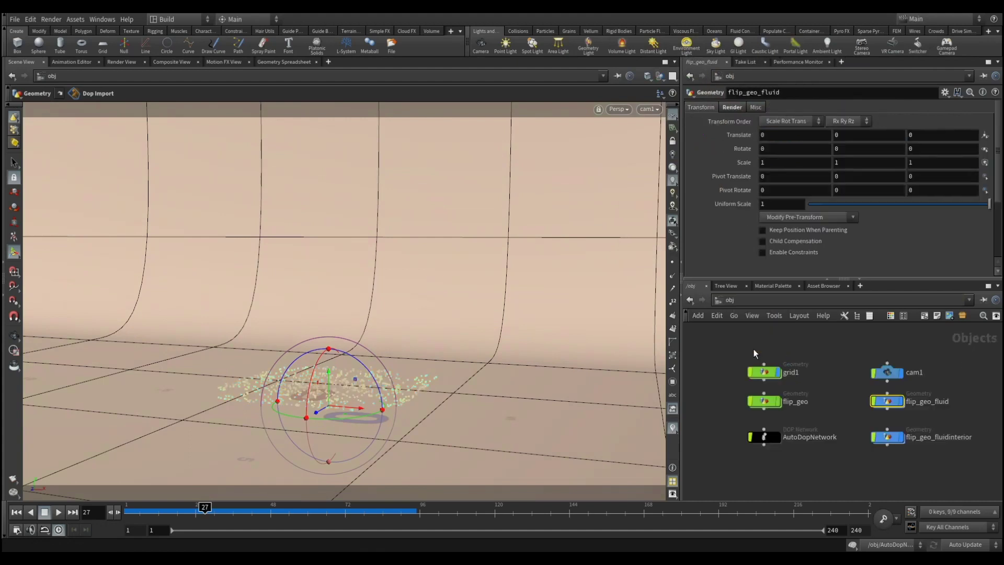
Inside flip_geo, insert a FLIP Source node between transform1 and OUT_SPHERE.
{"action": "double_click", "coordinate": [764, 402]}
{"action": "left_click", "coordinate": [839, 423]}
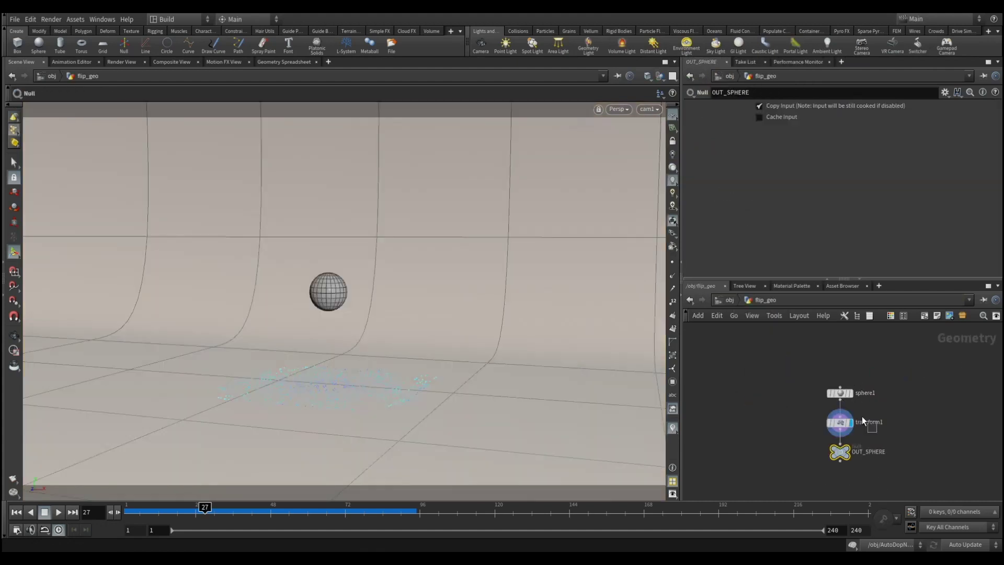
{"action": "left_click", "coordinate": [840, 394], "text": "shift"}
{"action": "left_click_drag", "start_coordinate": [841, 396], "coordinate": [841, 368]}
{"action": "key", "text": "Tab"}
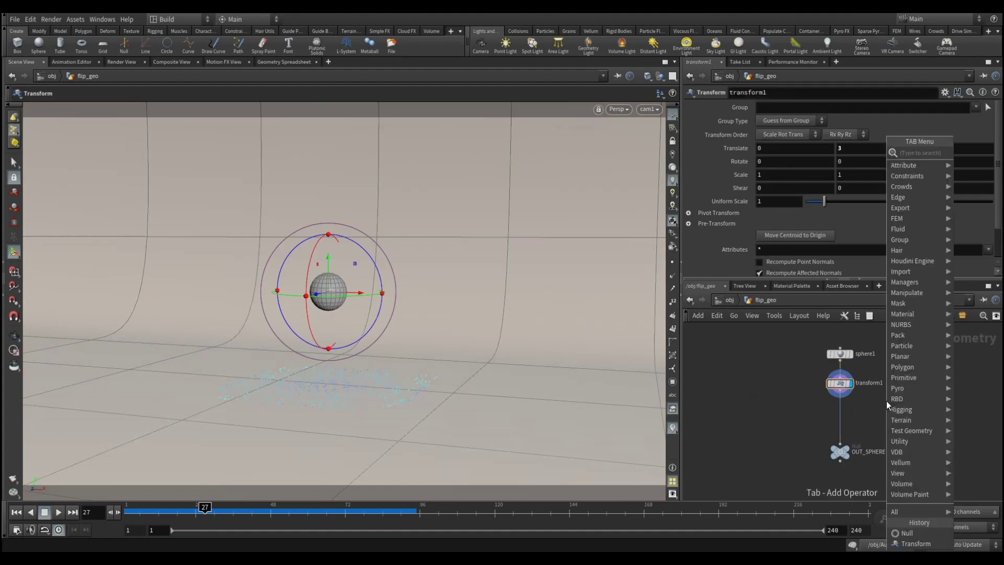
{"action": "type", "text": "flip"}
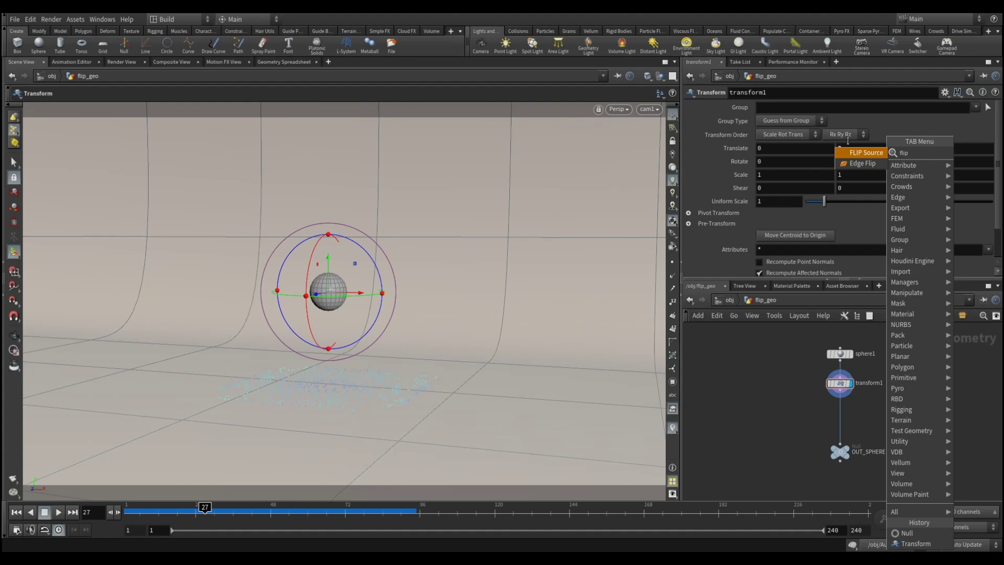
{"action": "left_click", "coordinate": [865, 153]}
{"action": "left_click", "coordinate": [814, 419]}
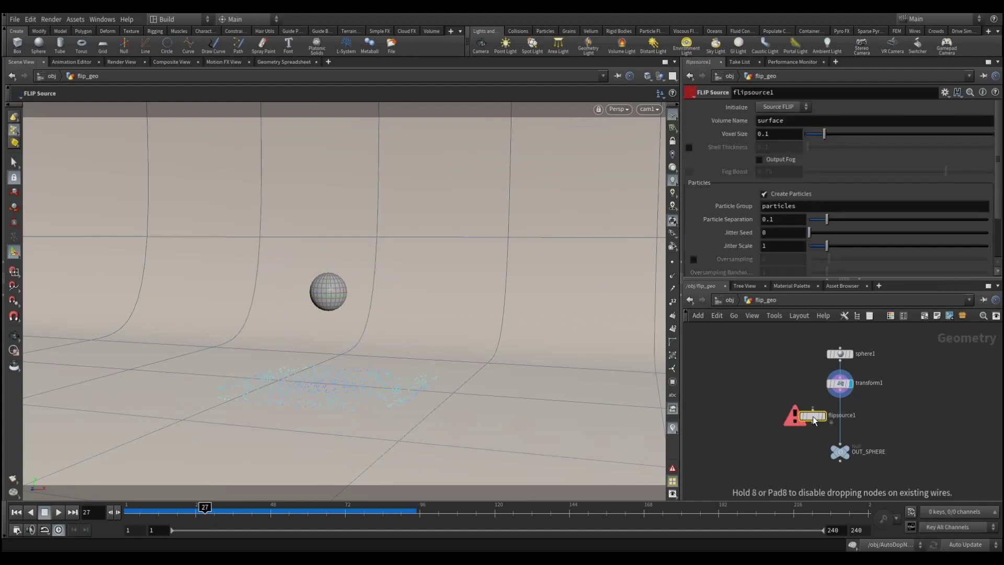
{"action": "left_click_drag", "start_coordinate": [813, 419], "coordinate": [841, 405]}
Rewind to frame 1, set flipsource1's Initialize to Source FLIP, and return to /obj.
{"action": "scroll", "coordinate": [842, 407], "scroll_direction": "up", "scroll_amount": 2}
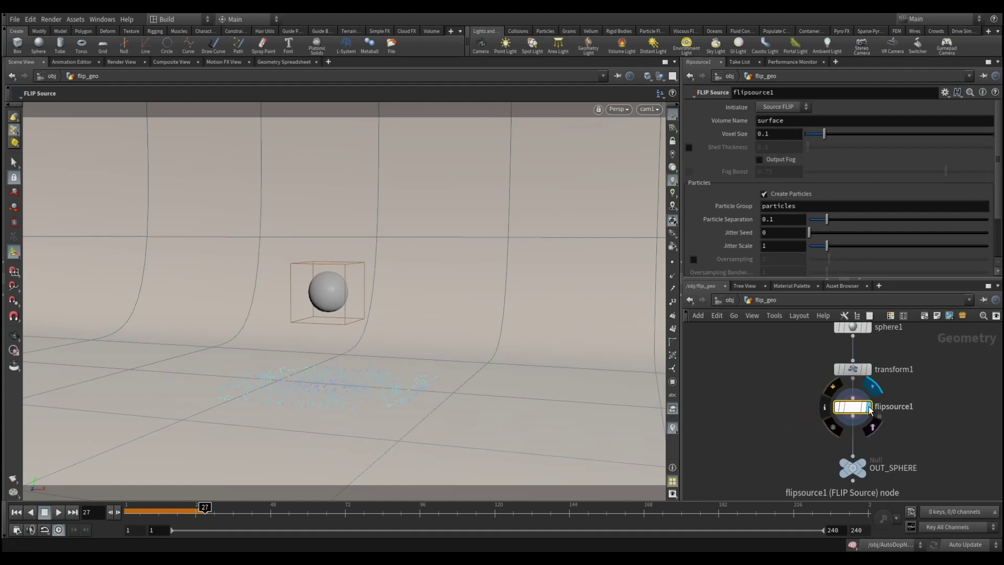
{"action": "left_click", "coordinate": [17, 513]}
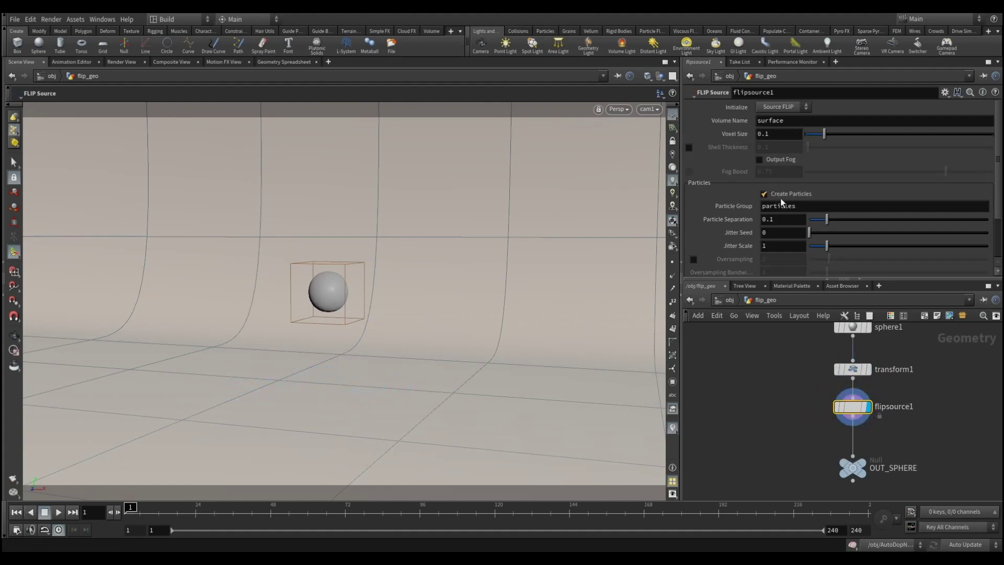
{"action": "left_click", "coordinate": [784, 107]}
{"action": "left_click", "coordinate": [767, 119]}
{"action": "left_click", "coordinate": [727, 300]}
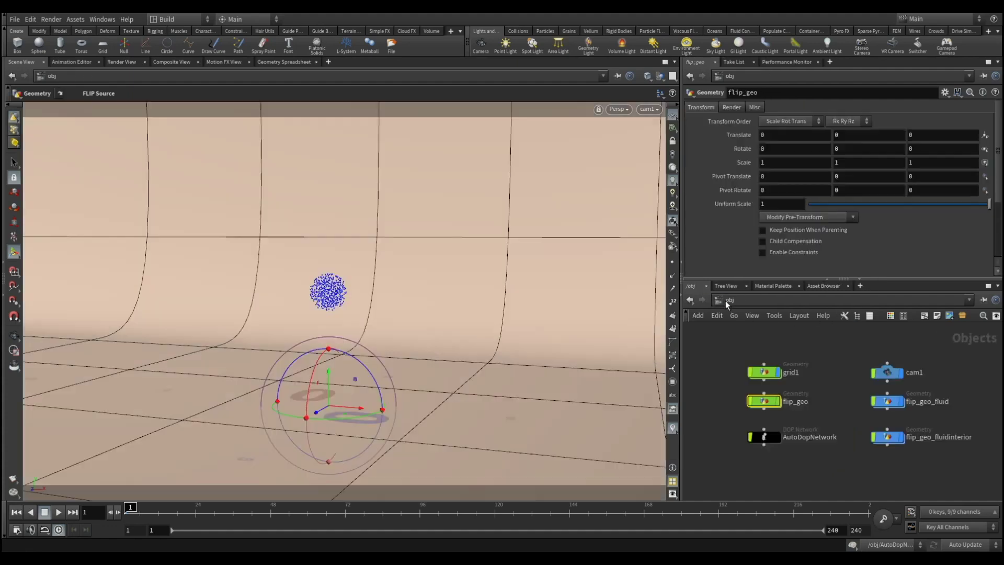
Enter the AutoDopNetwork simulation and nudge flipfluidobject1 aside.
{"action": "double_click", "coordinate": [889, 399]}
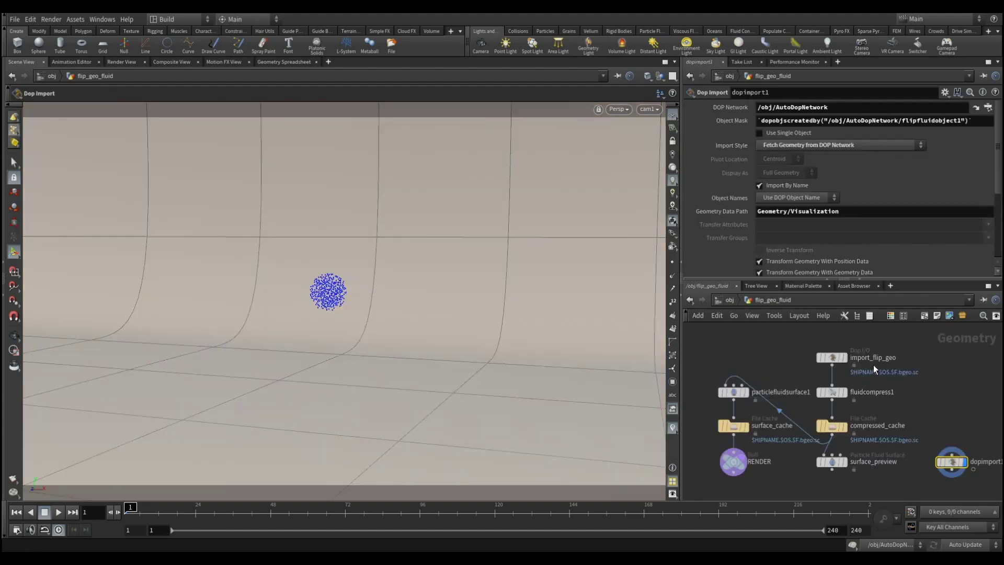
{"action": "left_click", "coordinate": [732, 299]}
{"action": "double_click", "coordinate": [781, 434]}
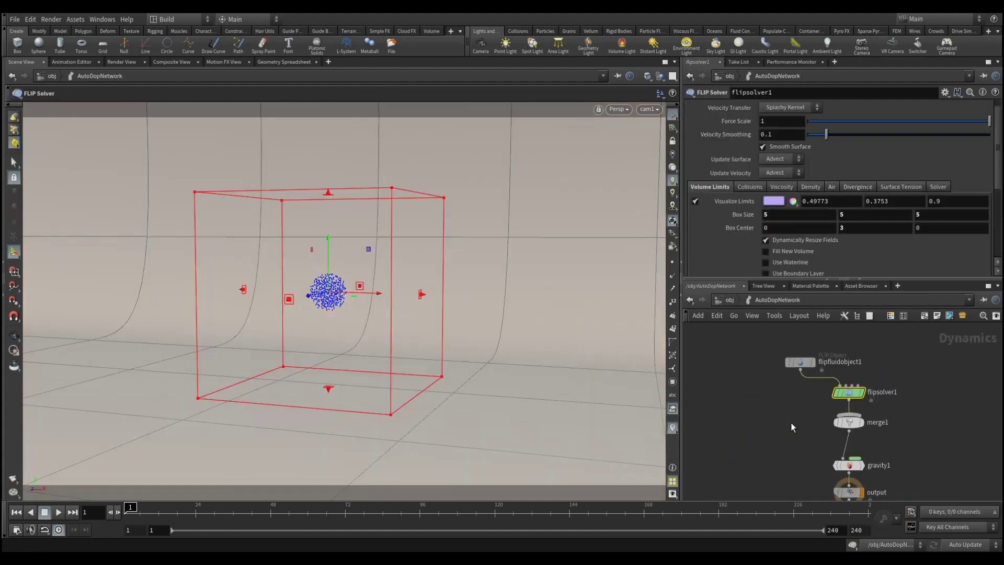
{"action": "left_click_drag", "start_coordinate": [799, 361], "coordinate": [787, 360]}
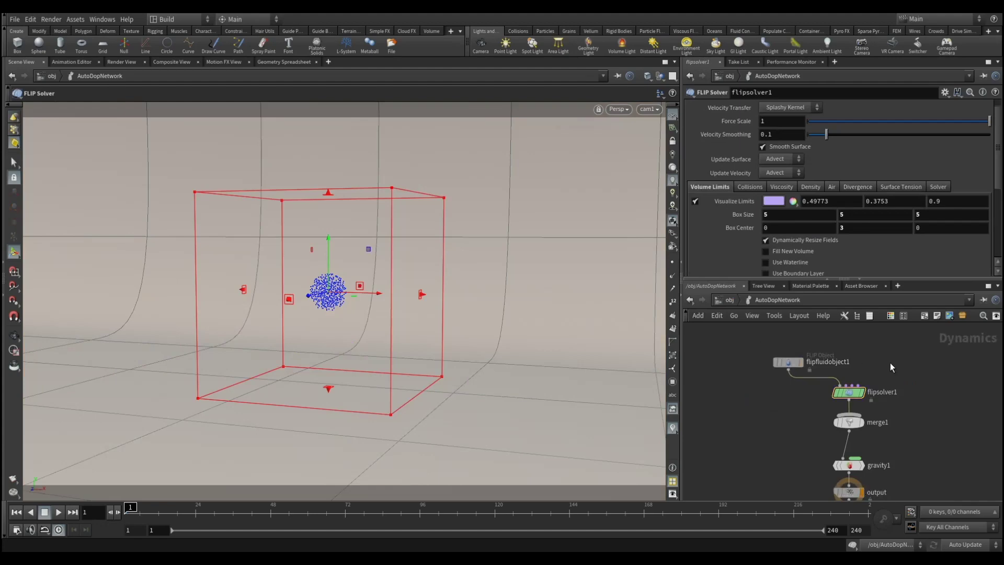
Add a Volume Source node and wire it into flipsolver1 beside the FLIP object.
{"action": "key", "text": "Tab"}
{"action": "type", "text": "filp"}
{"action": "key", "text": "BackSpace"}
{"action": "key", "text": "BackSpace"}
{"action": "key", "text": "BackSpace"}
{"action": "type", "text": "lip"}
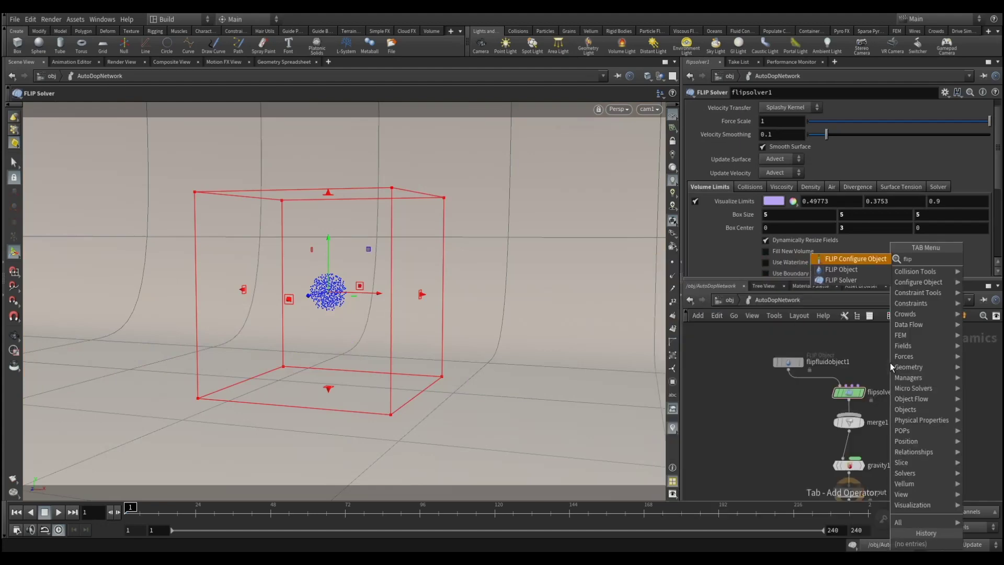
{"action": "key", "text": "Down"}
{"action": "key", "text": "Down"}
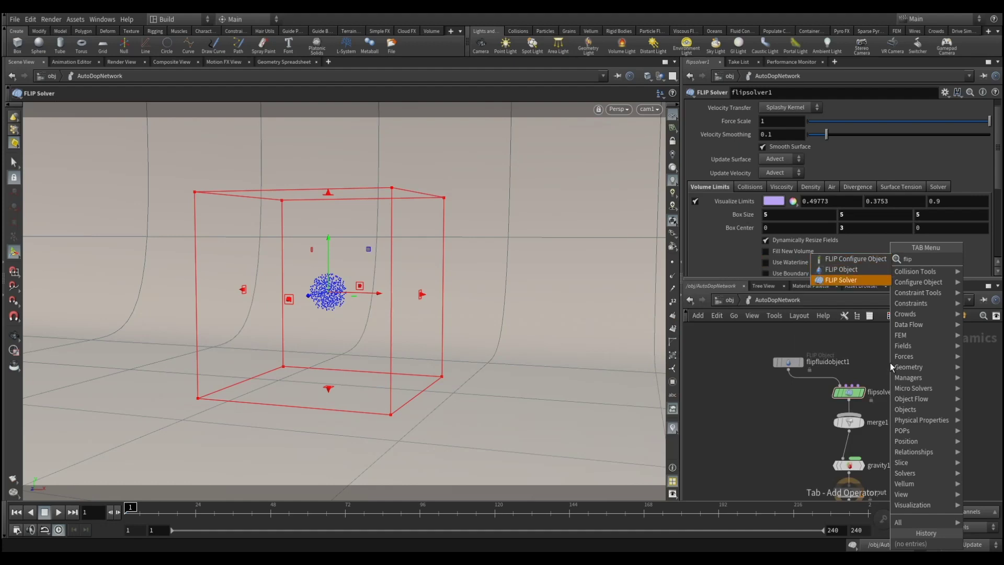
{"action": "key", "text": "Up"}
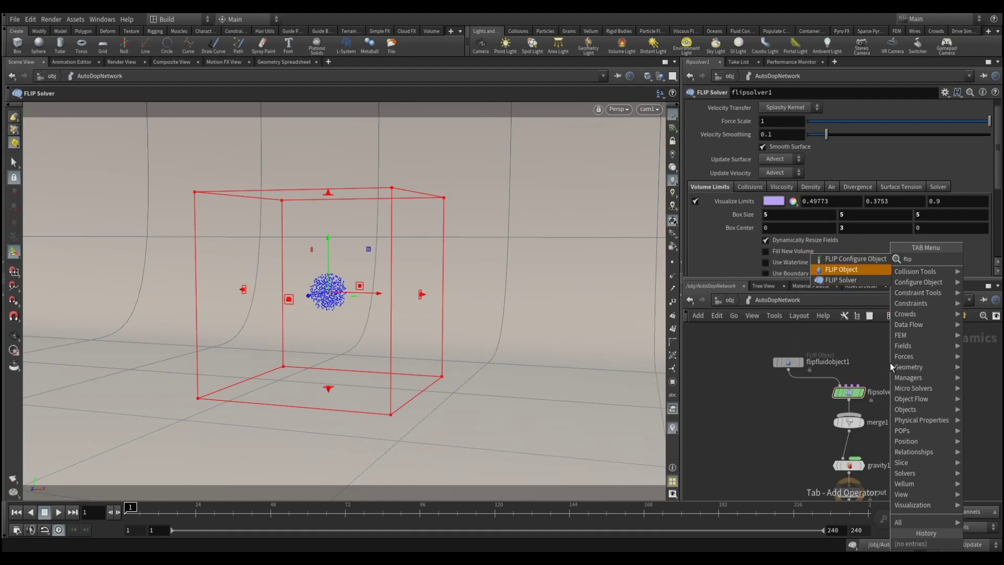
{"action": "key", "text": "BackSpace"}
{"action": "key", "text": "BackSpace"}
{"action": "key", "text": "BackSpace"}
{"action": "key", "text": "BackSpace"}
{"action": "type", "text": "volume"}
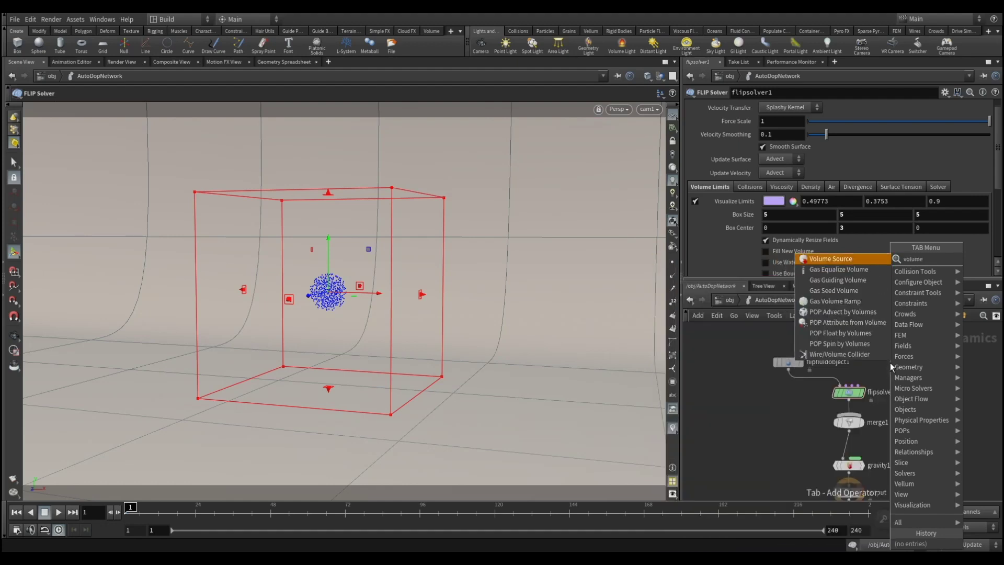
{"action": "left_click", "coordinate": [808, 257]}
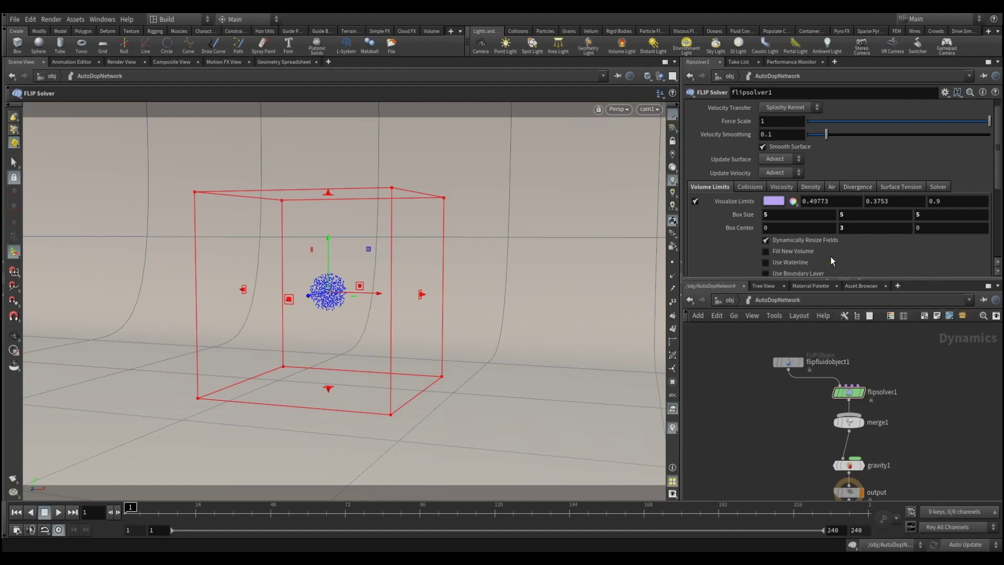
{"action": "left_click", "coordinate": [880, 353]}
{"action": "left_click_drag", "start_coordinate": [880, 360], "coordinate": [866, 384]}
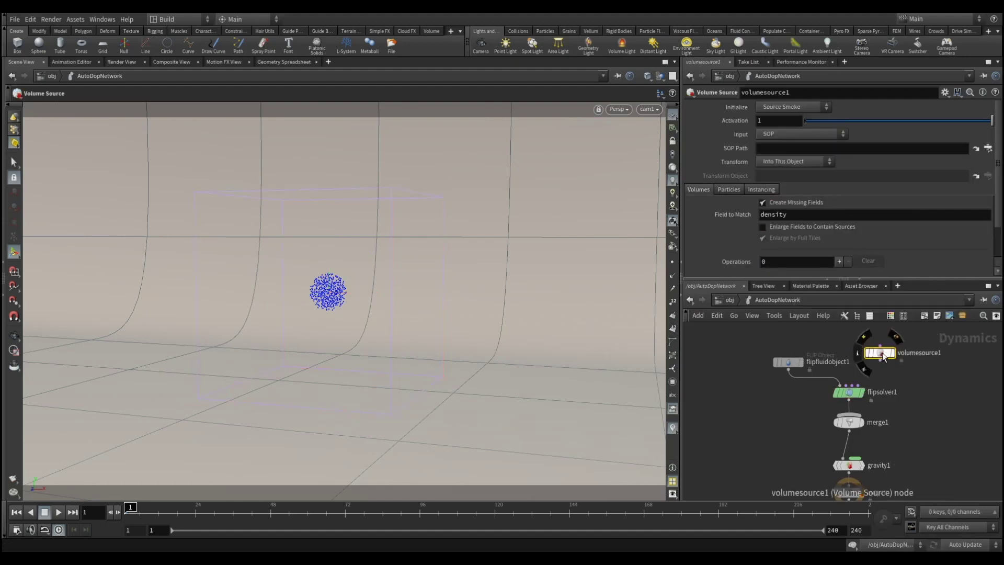
{"action": "left_click", "coordinate": [857, 385]}
{"action": "left_click_drag", "start_coordinate": [879, 353], "coordinate": [884, 362]}
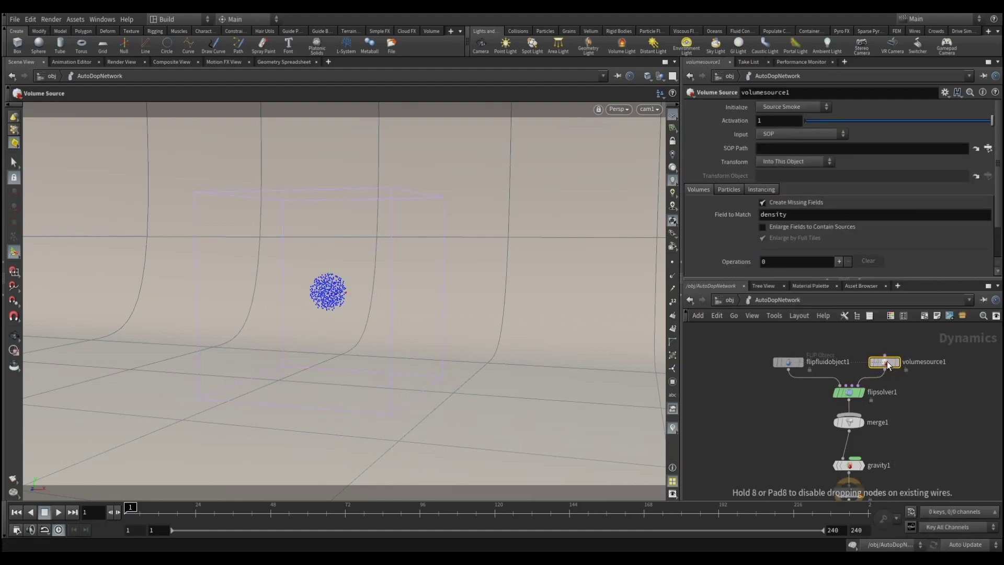
Clear flipfluidobject1's SOP Path and open volumesource1's SOP Path chooser.
{"action": "left_click", "coordinate": [786, 361]}
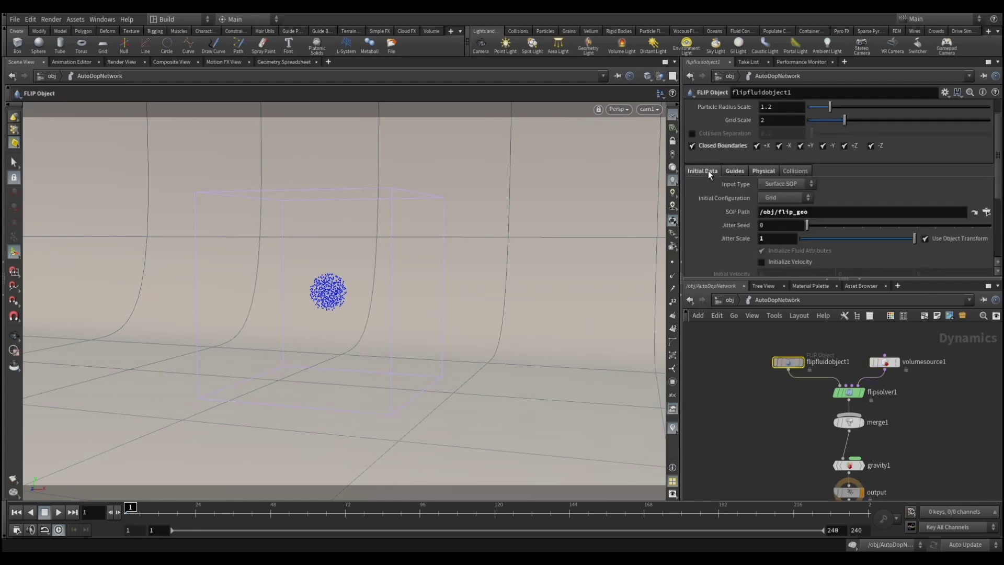
{"action": "double_click", "coordinate": [784, 211]}
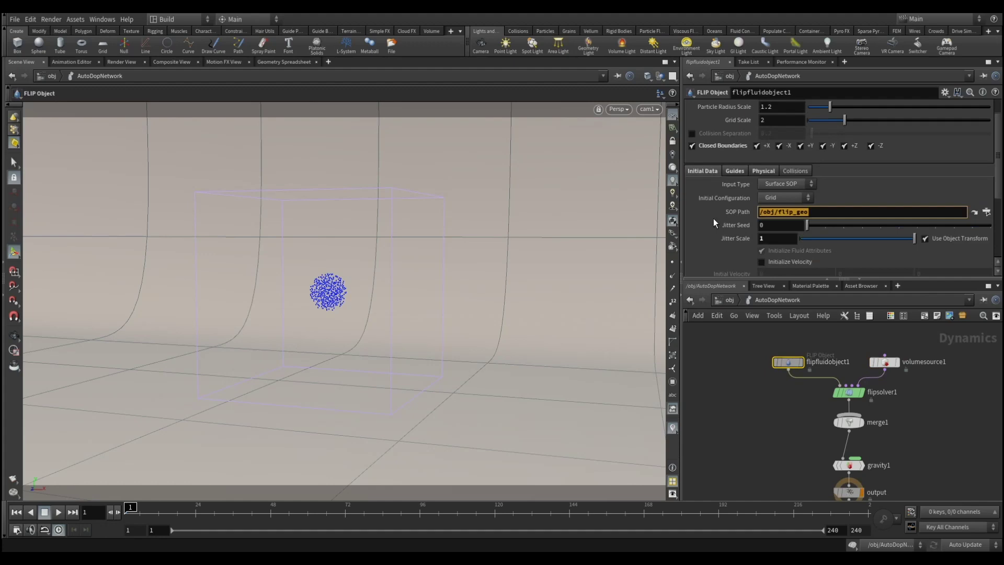
{"action": "key", "text": "BackSpace"}
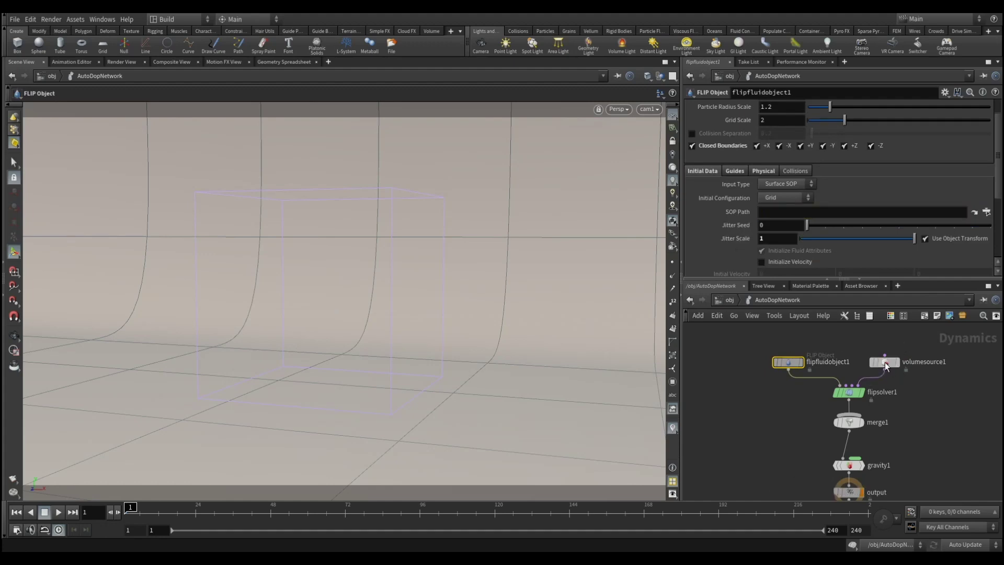
{"action": "left_click", "coordinate": [885, 364]}
{"action": "left_click", "coordinate": [988, 148]}
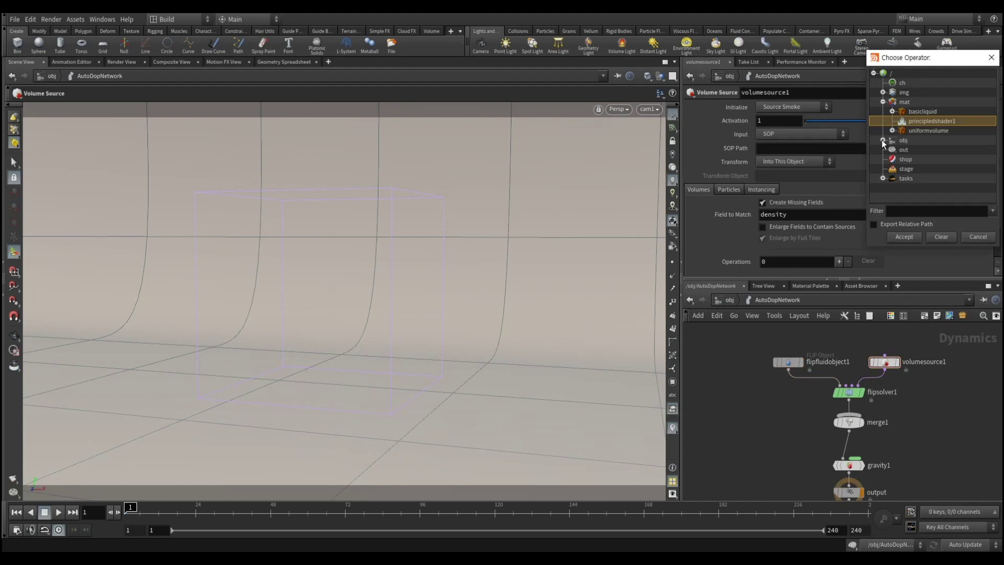
Point volumesource1 at /obj/flip_geo/OUT_SPHERE, initialize it as Source FLIP, and play the simulation.
{"action": "left_click", "coordinate": [882, 140]}
{"action": "left_click", "coordinate": [891, 169]}
{"action": "left_click", "coordinate": [935, 178]}
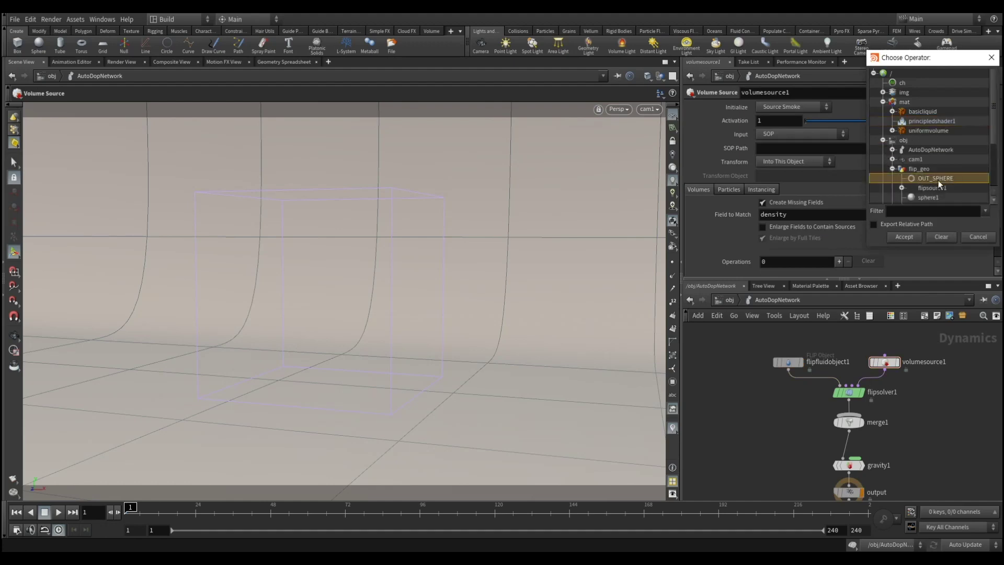
{"action": "left_click", "coordinate": [904, 237]}
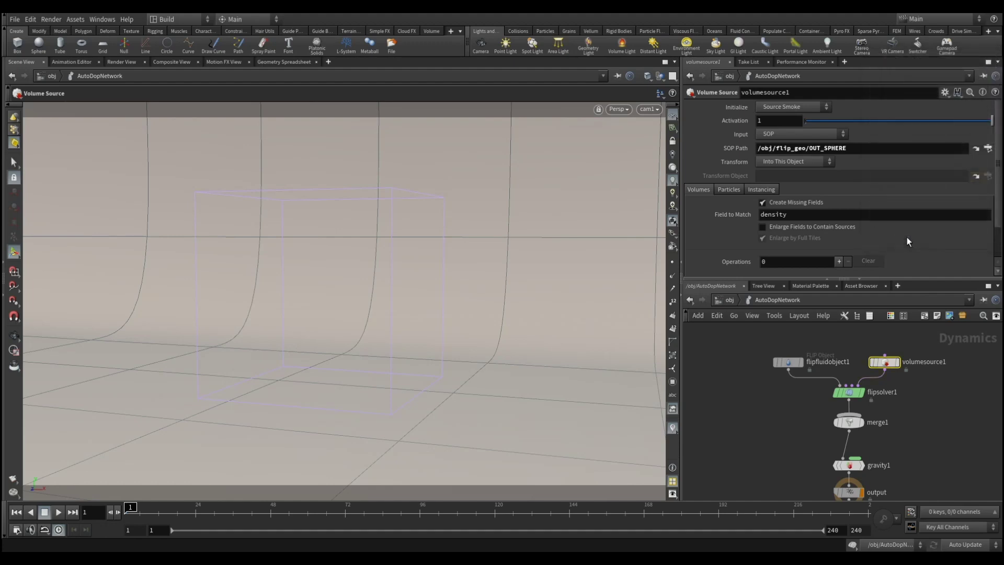
{"action": "left_click", "coordinate": [790, 107]}
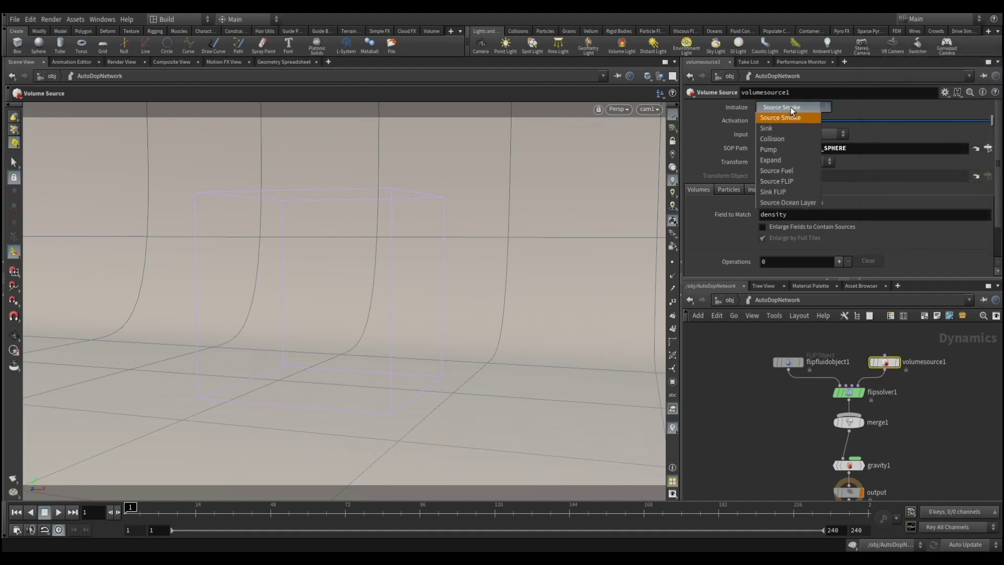
{"action": "left_click", "coordinate": [785, 183]}
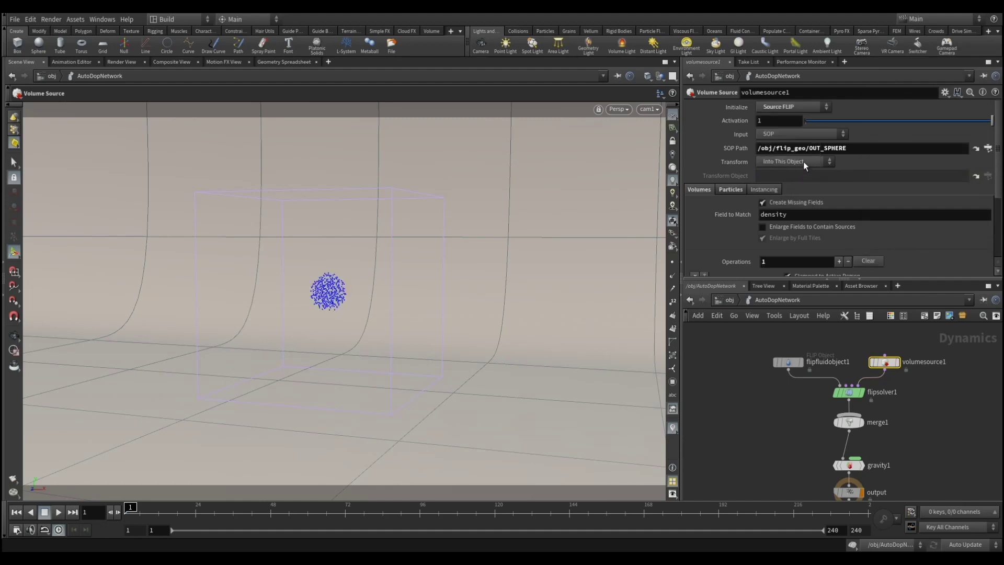
{"action": "left_click", "coordinate": [58, 513]}
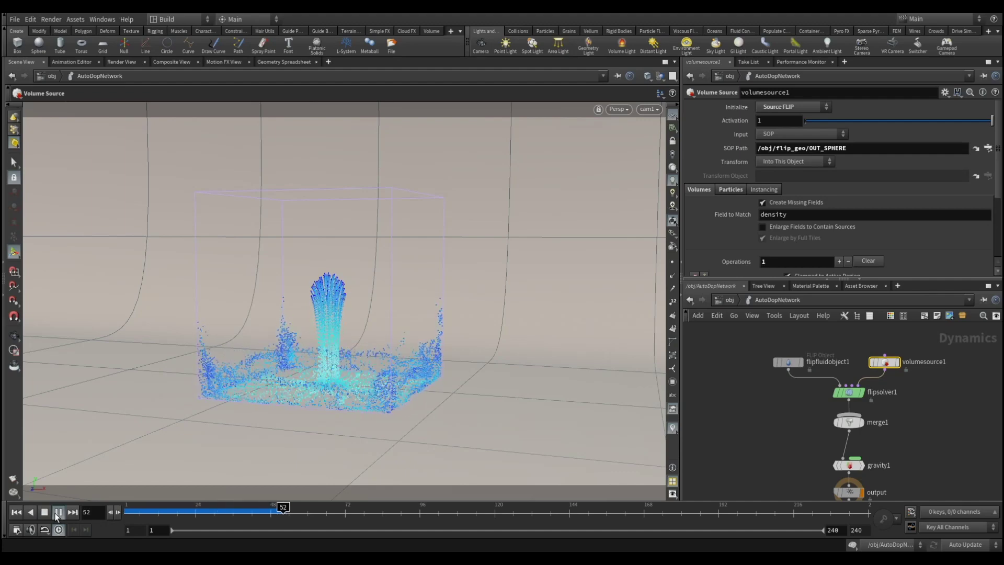
Stop and scrub the splash around frame 48, then rewind to frame 1.
{"action": "left_click", "coordinate": [58, 513]}
{"action": "left_click_drag", "start_coordinate": [274, 519], "coordinate": [267, 513]}
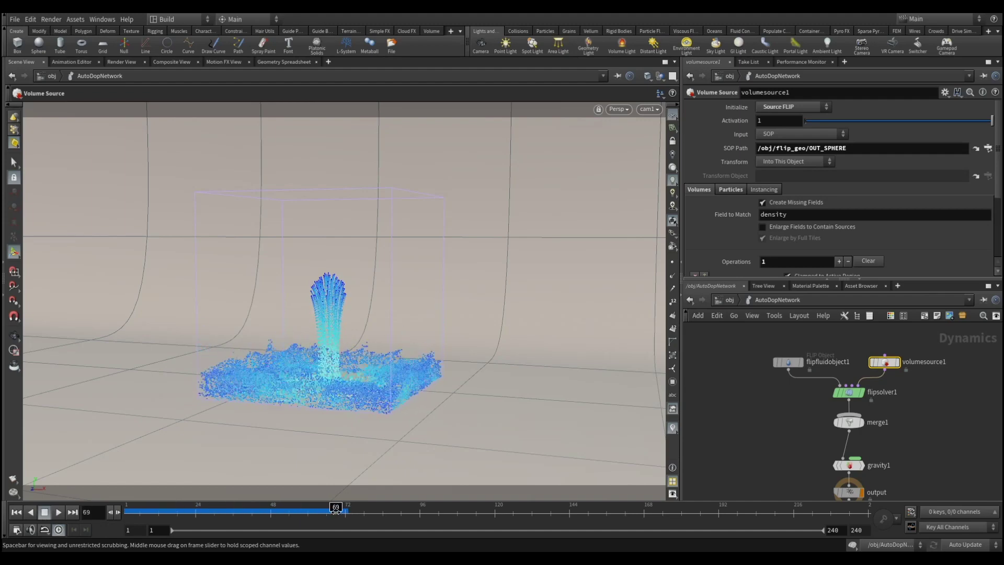
{"action": "left_click_drag", "start_coordinate": [267, 512], "coordinate": [270, 513]}
{"action": "left_click", "coordinate": [58, 512]}
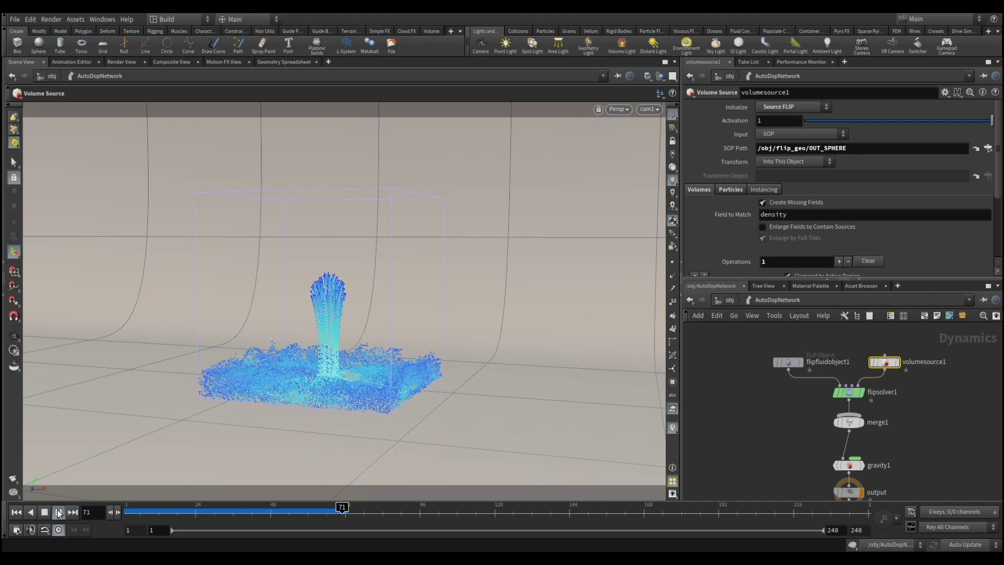
{"action": "left_click", "coordinate": [58, 512]}
{"action": "left_click_drag", "start_coordinate": [293, 515], "coordinate": [125, 514]}
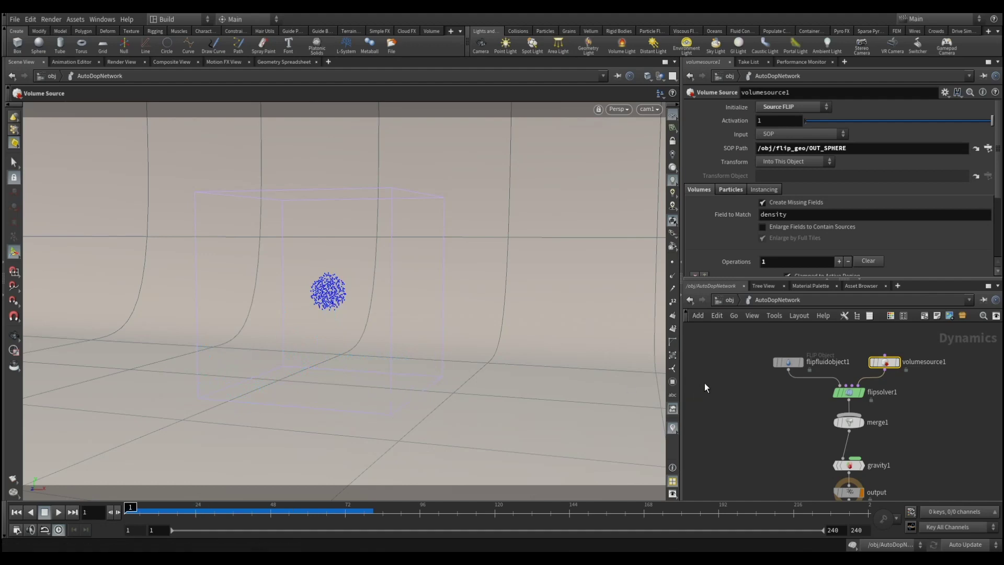
Scroll through volumesource1's parameters and glance at its Particles and Instancing tabs.
{"action": "scroll", "coordinate": [715, 203], "scroll_direction": "down", "scroll_amount": 3}
{"action": "scroll", "coordinate": [715, 204], "scroll_direction": "down", "scroll_amount": 2}
{"action": "scroll", "coordinate": [715, 204], "scroll_direction": "up", "scroll_amount": 3}
{"action": "scroll", "coordinate": [718, 209], "scroll_direction": "up", "scroll_amount": 2}
{"action": "left_click", "coordinate": [724, 189]}
{"action": "left_click", "coordinate": [755, 190]}
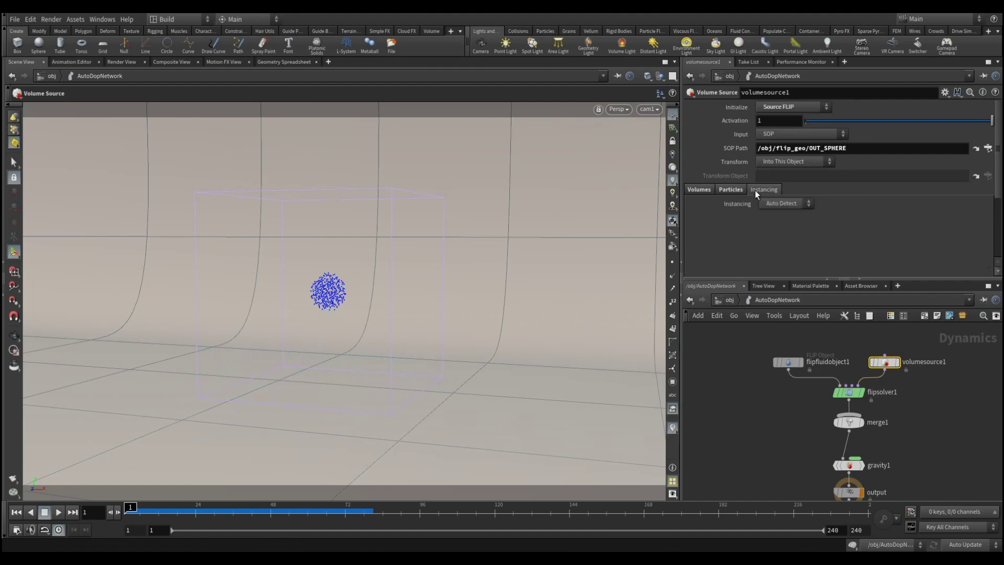
{"action": "left_click", "coordinate": [728, 190]}
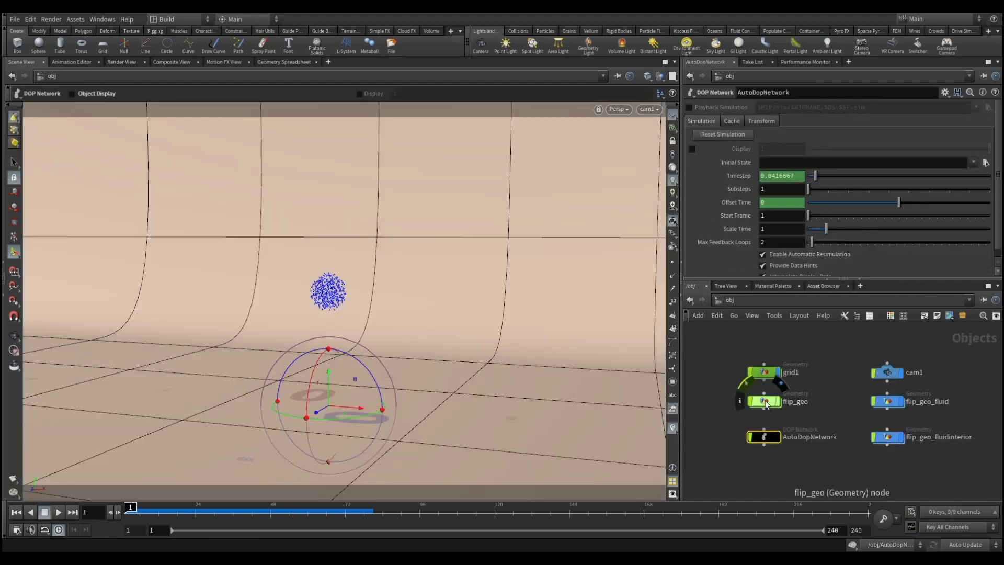
Inside flip_geo, insert an Attribute VOP on the wire between flipsource1 and OUT_SPHERE.
{"action": "left_click", "coordinate": [778, 389]}
{"action": "double_click", "coordinate": [778, 389]}
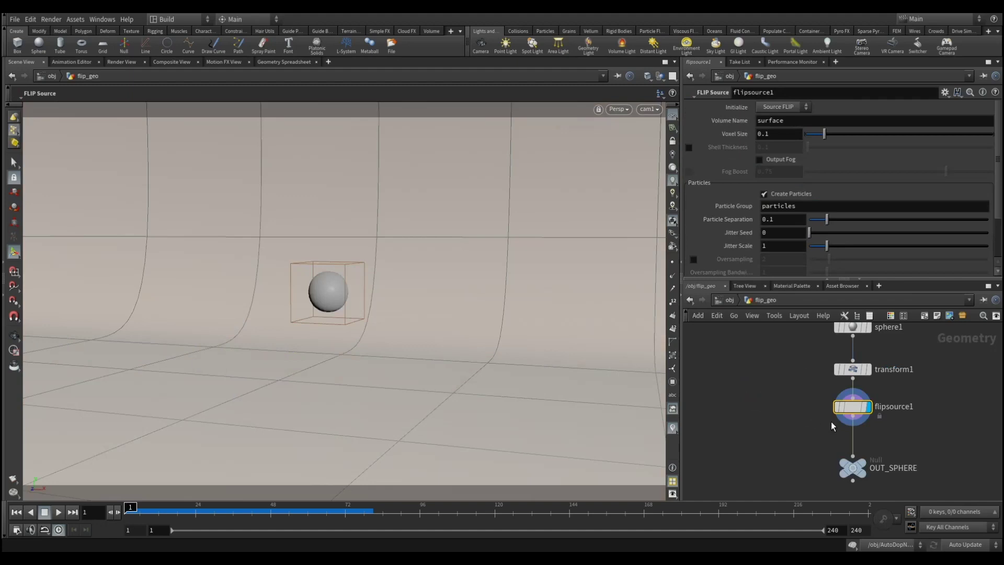
{"action": "key", "text": "Tab"}
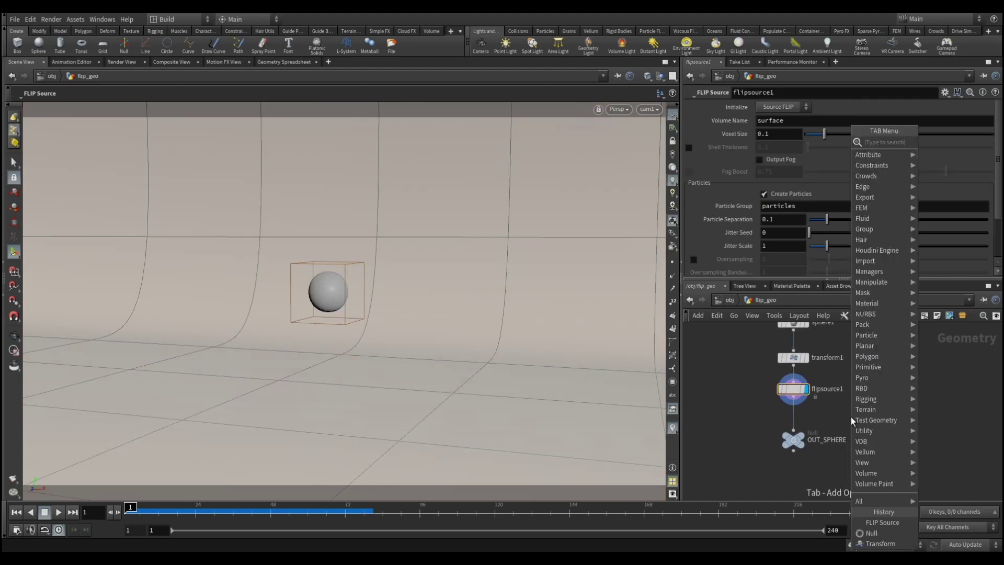
{"action": "type", "text": "vop"}
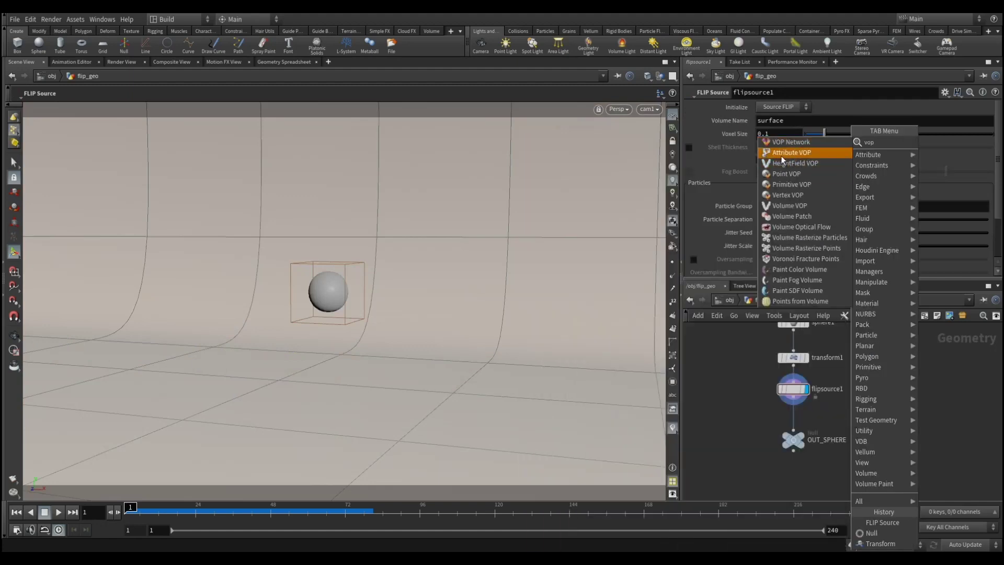
{"action": "left_click", "coordinate": [792, 159]}
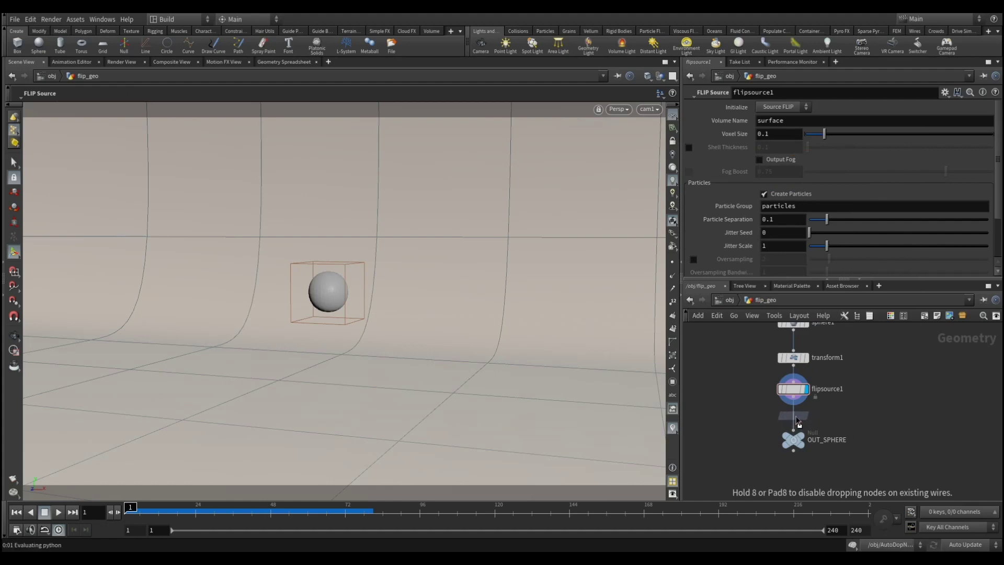
{"action": "left_click", "coordinate": [796, 420]}
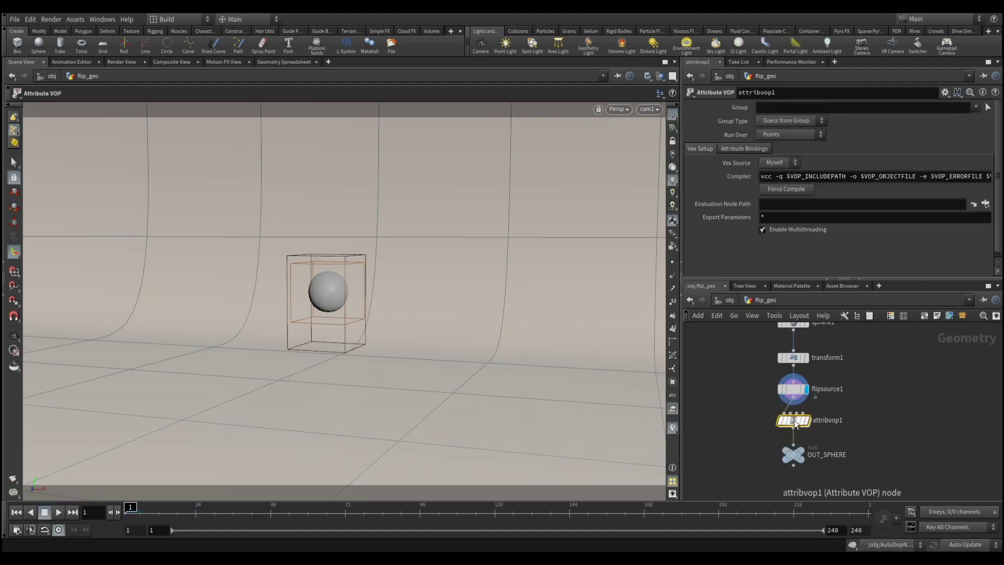
Enter attribvop1, move the output node aside and add a Turbulent Noise node.
{"action": "double_click", "coordinate": [794, 419]}
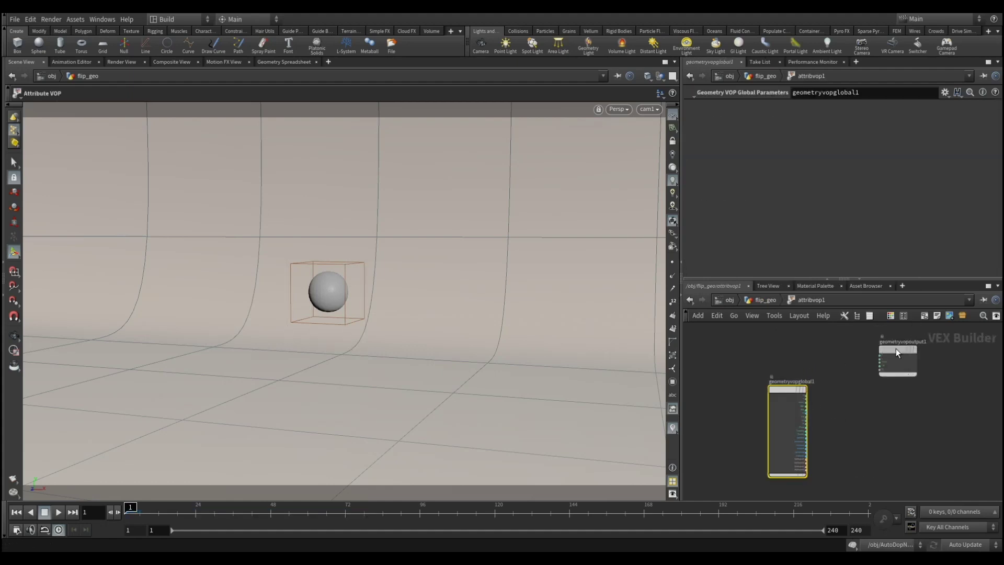
{"action": "scroll", "coordinate": [900, 387], "scroll_direction": "up", "scroll_amount": 3}
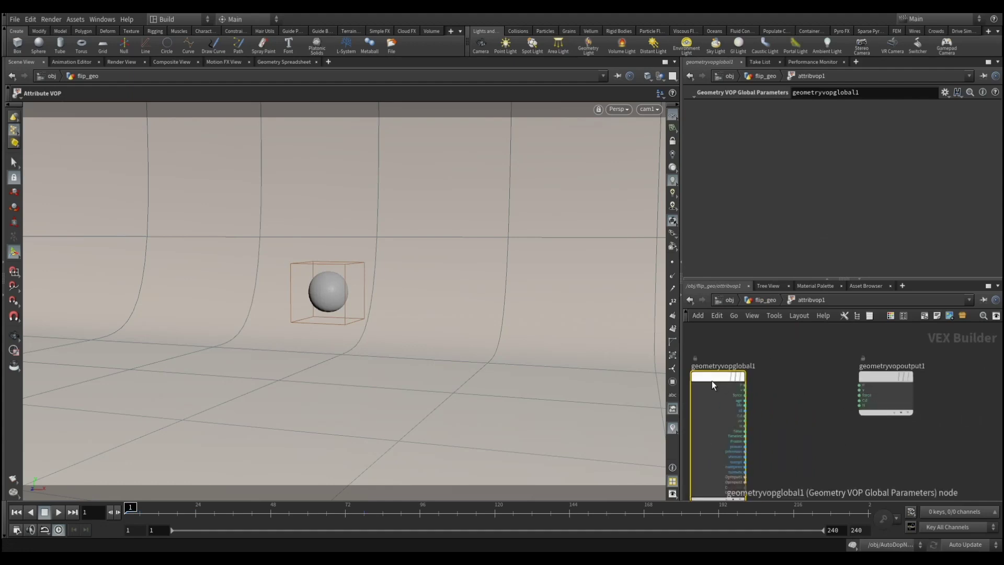
{"action": "left_click_drag", "start_coordinate": [888, 377], "coordinate": [905, 377]}
{"action": "key", "text": "Tab"}
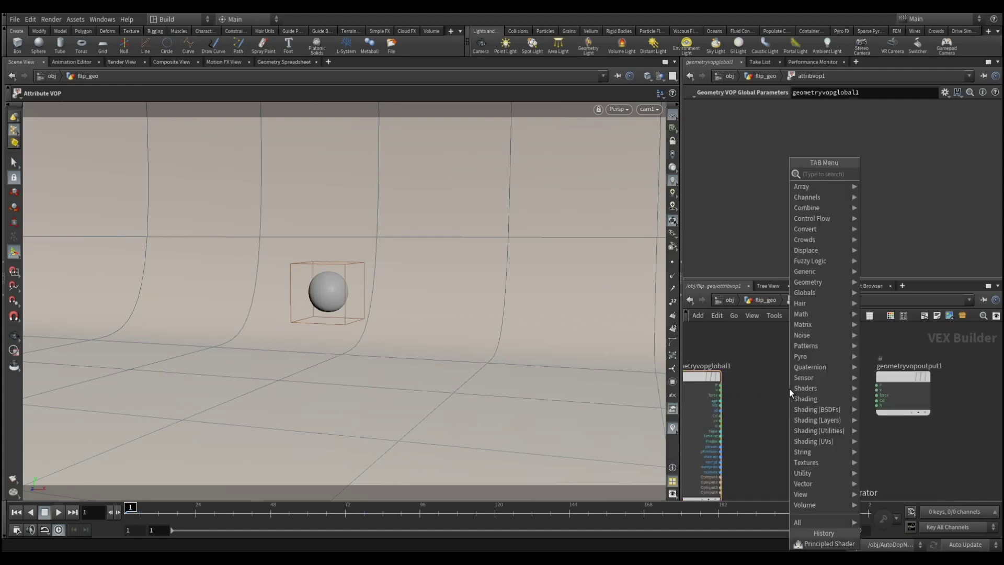
{"action": "type", "text": "tu"}
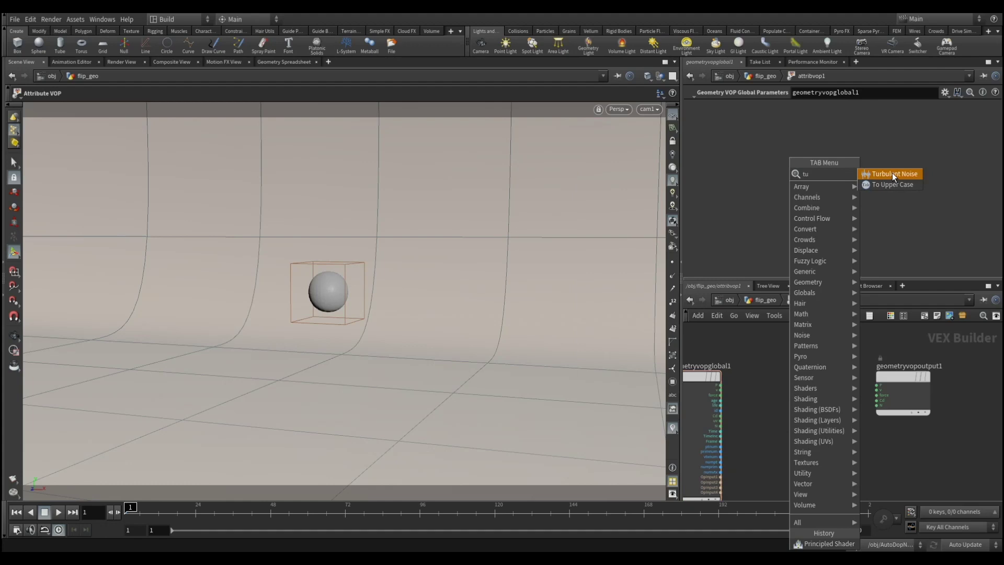
{"action": "left_click", "coordinate": [892, 173]}
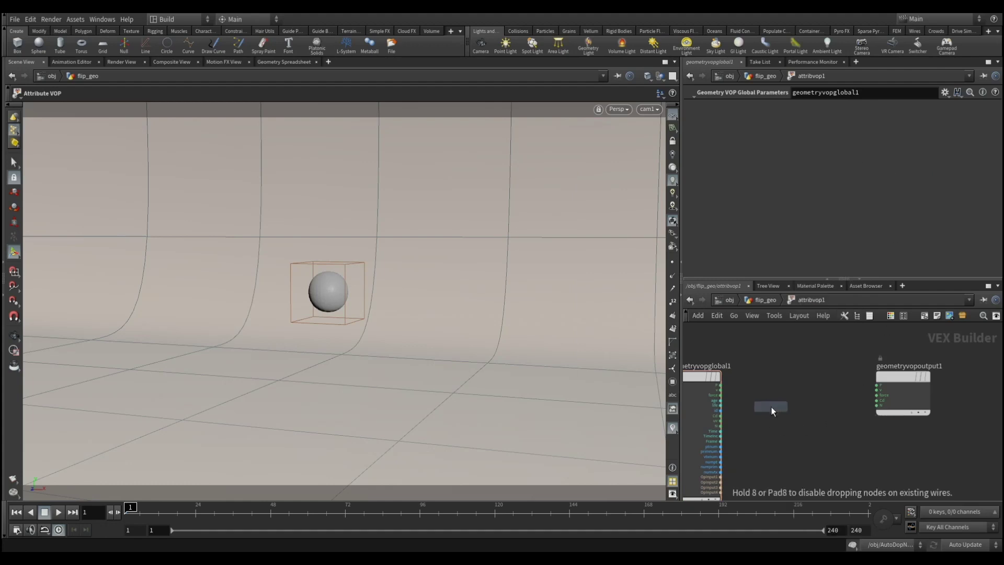
Place turbnoise1 between the global and output nodes and wire P into its position input.
{"action": "left_click", "coordinate": [777, 398]}
{"action": "mouse_move", "coordinate": [778, 398]}
{"action": "left_mouse_down"}
{"action": "mouse_move", "coordinate": [778, 380]}
{"action": "mouse_move", "coordinate": [791, 381]}
{"action": "left_mouse_up"}
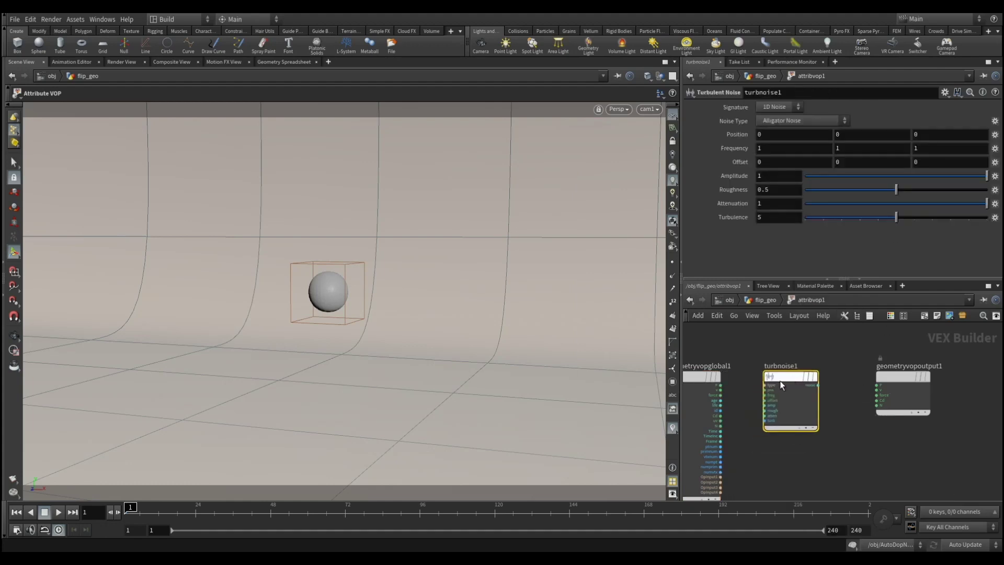
{"action": "scroll", "coordinate": [720, 387], "scroll_direction": "up", "scroll_amount": 4}
{"action": "left_click", "coordinate": [720, 385]}
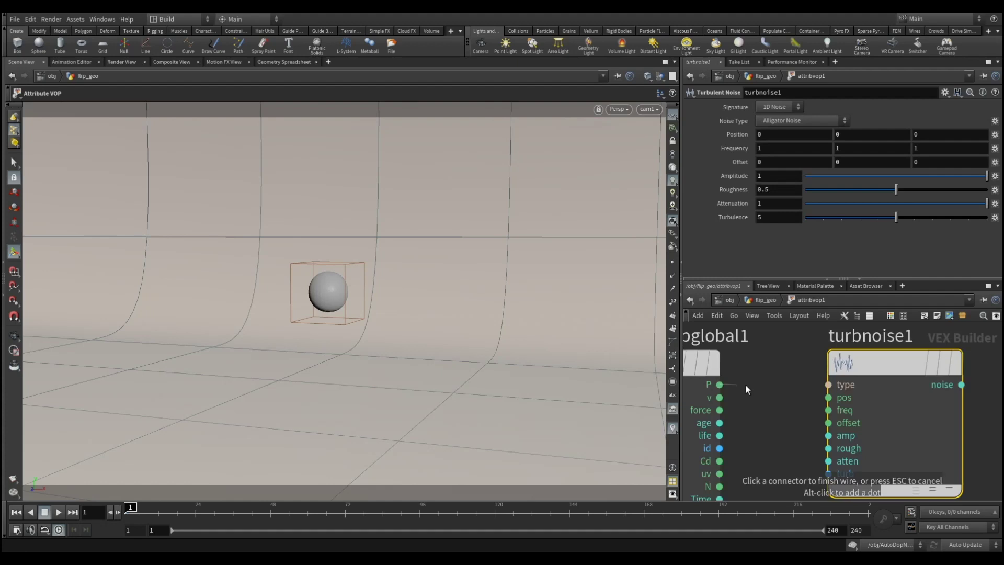
{"action": "left_click", "coordinate": [829, 397]}
{"action": "scroll", "coordinate": [829, 399], "scroll_direction": "down", "scroll_amount": 5}
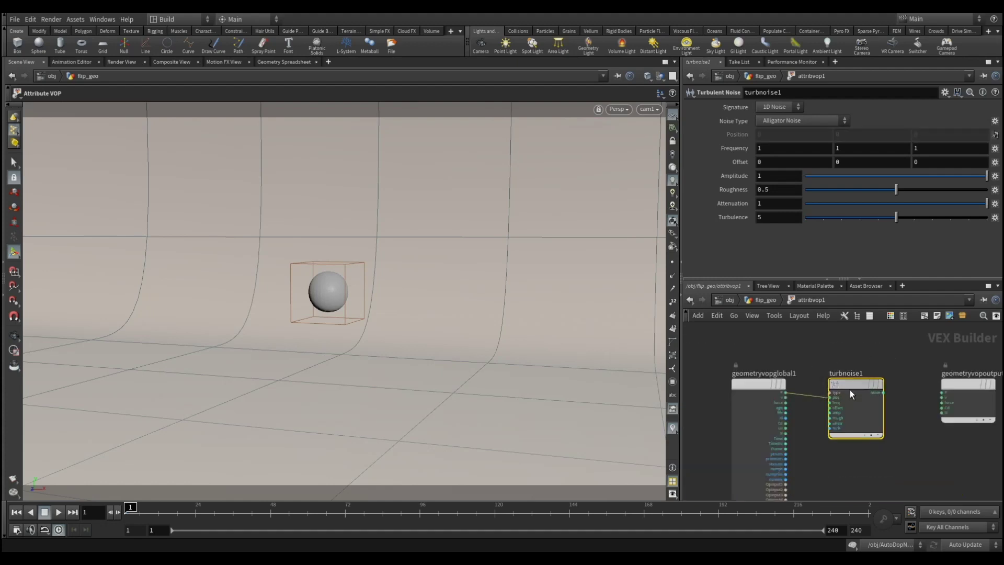
{"action": "left_click_drag", "start_coordinate": [849, 390], "coordinate": [847, 417]}
Create an Add node above the noise and feed P into its first input.
{"action": "key", "text": "Tab"}
{"action": "type", "text": "add"}
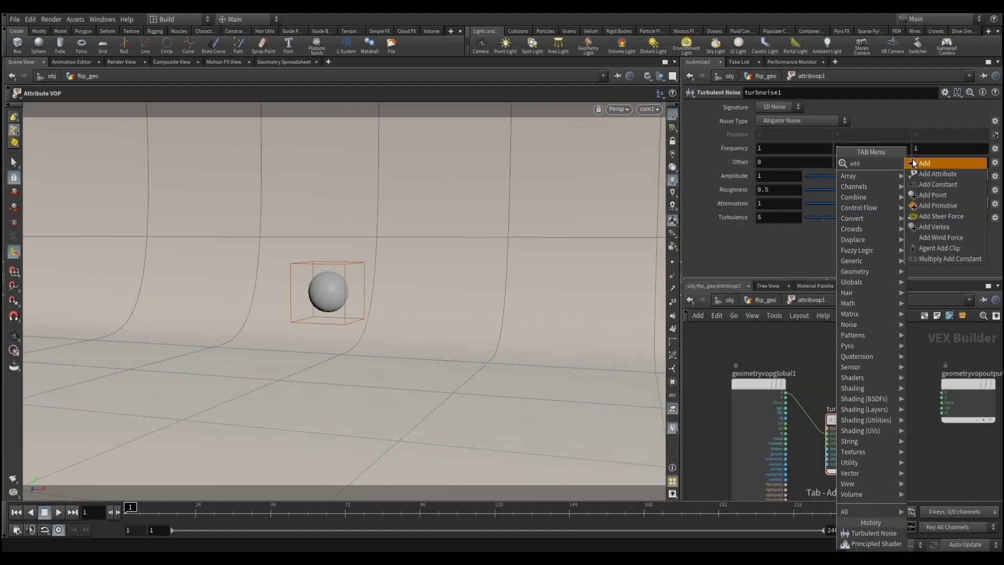
{"action": "left_click", "coordinate": [924, 163]}
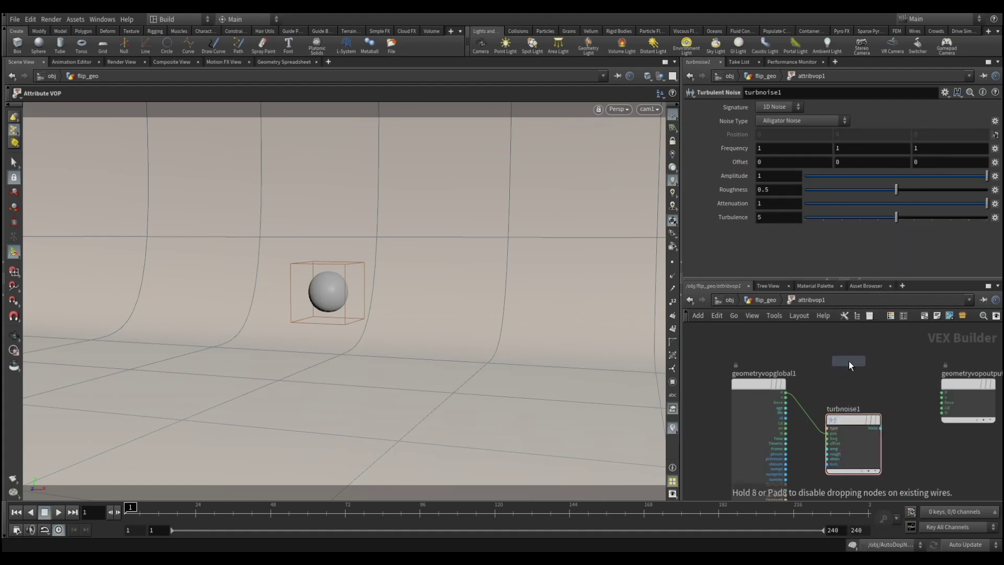
{"action": "left_click", "coordinate": [848, 360]}
{"action": "scroll", "coordinate": [833, 384], "scroll_direction": "up", "scroll_amount": 5}
{"action": "scroll", "coordinate": [844, 344], "scroll_direction": "down", "scroll_amount": 3}
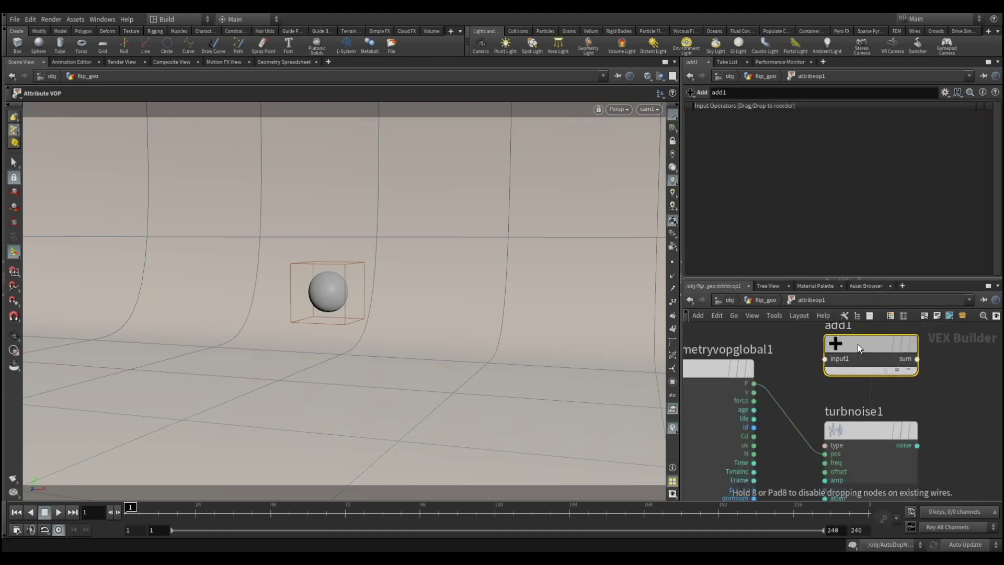
{"action": "left_click", "coordinate": [755, 386]}
{"action": "left_click", "coordinate": [820, 358]}
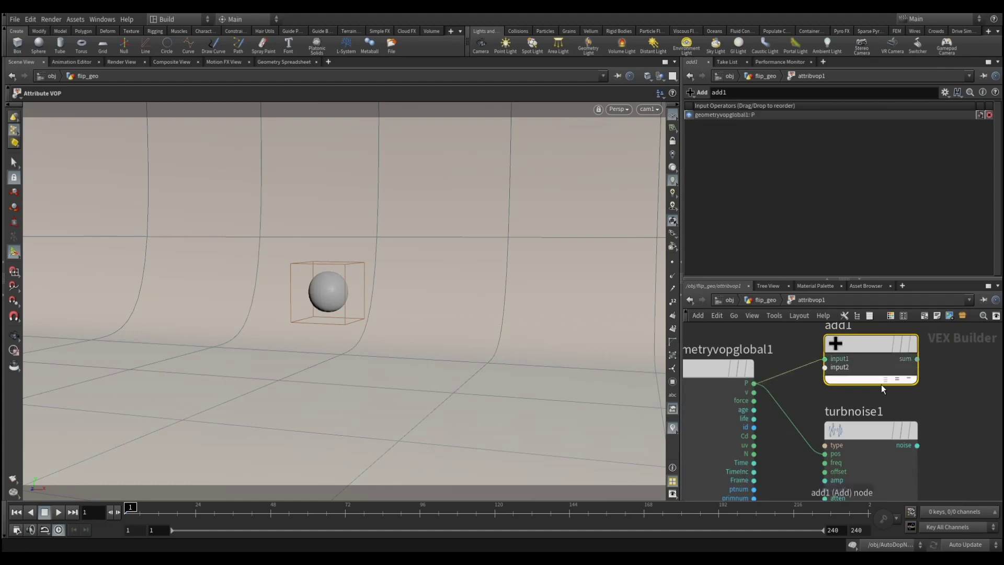
Connect the noise into add1's second input and the sum into output velocity v.
{"action": "left_click", "coordinate": [893, 442]}
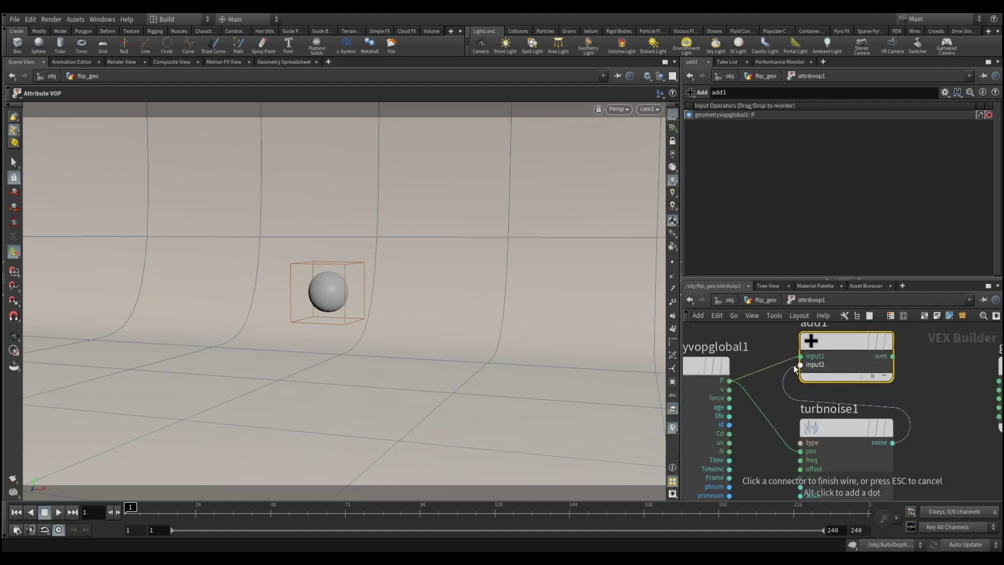
{"action": "left_click", "coordinate": [873, 397]}
{"action": "scroll", "coordinate": [887, 402], "scroll_direction": "down", "scroll_amount": 1}
{"action": "scroll", "coordinate": [887, 402], "scroll_direction": "down", "scroll_amount": 2}
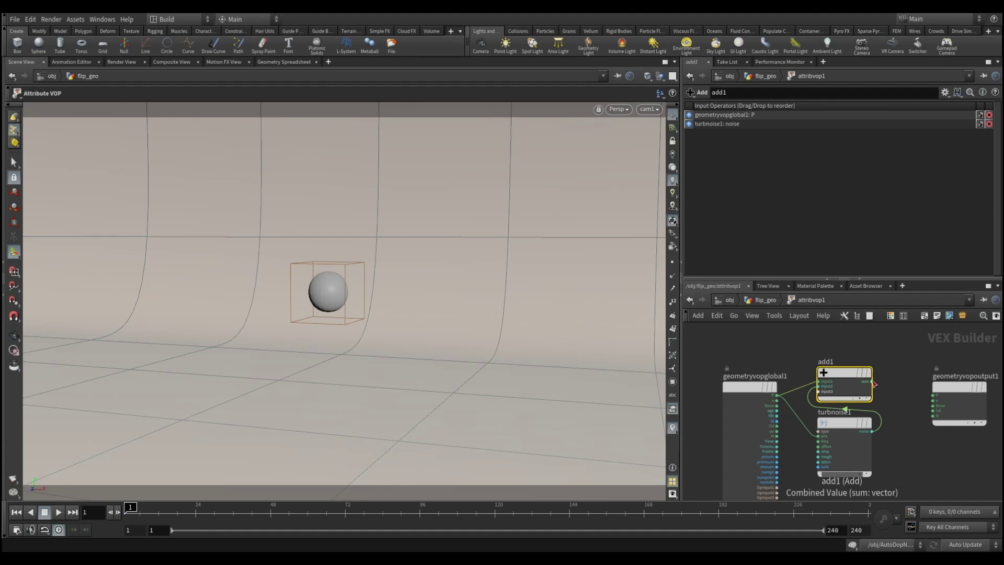
{"action": "scroll", "coordinate": [888, 392], "scroll_direction": "up", "scroll_amount": 2}
{"action": "scroll", "coordinate": [845, 402], "scroll_direction": "up", "scroll_amount": 2}
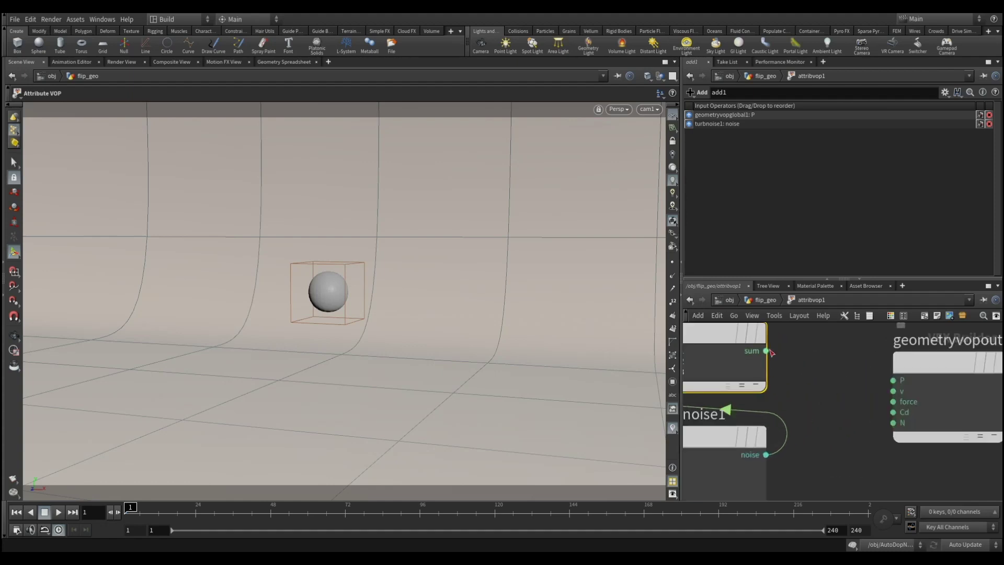
{"action": "left_click", "coordinate": [767, 351]}
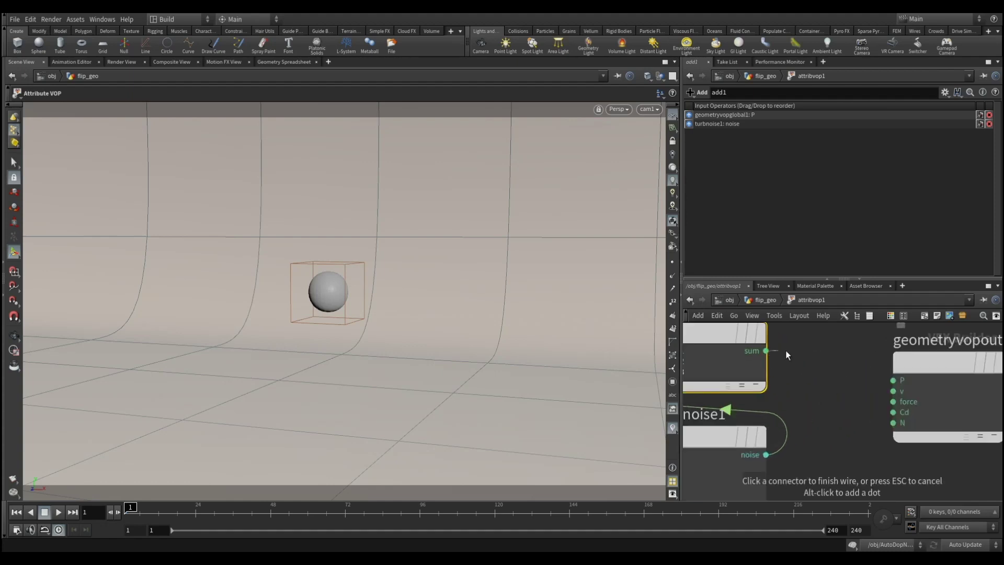
{"action": "left_click", "coordinate": [899, 393]}
Rearrange the Add and output nodes to tidy the VOP network.
{"action": "scroll", "coordinate": [804, 425], "scroll_direction": "down", "scroll_amount": 3}
{"action": "scroll", "coordinate": [804, 425], "scroll_direction": "down", "scroll_amount": 1}
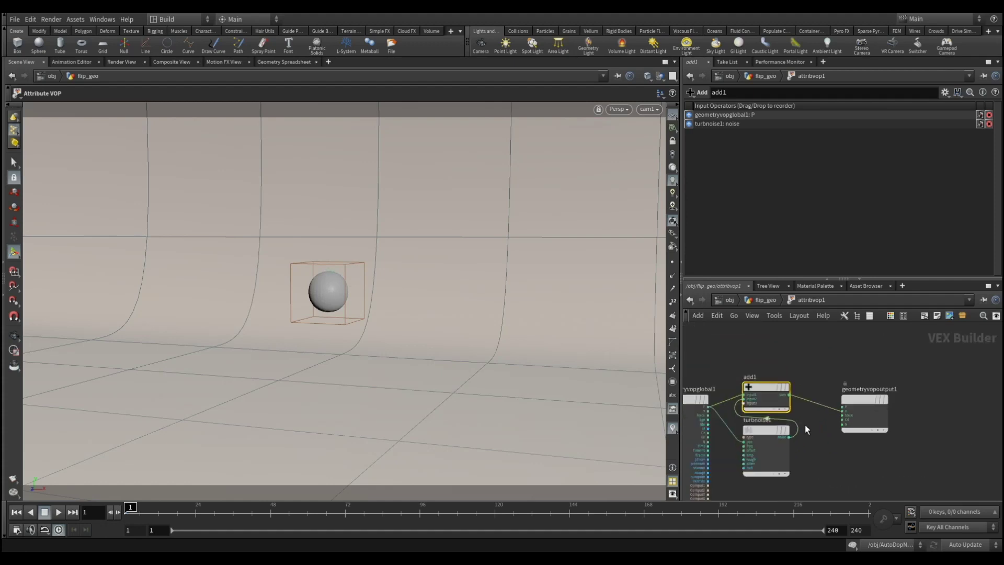
{"action": "left_click_drag", "start_coordinate": [767, 387], "coordinate": [838, 396]}
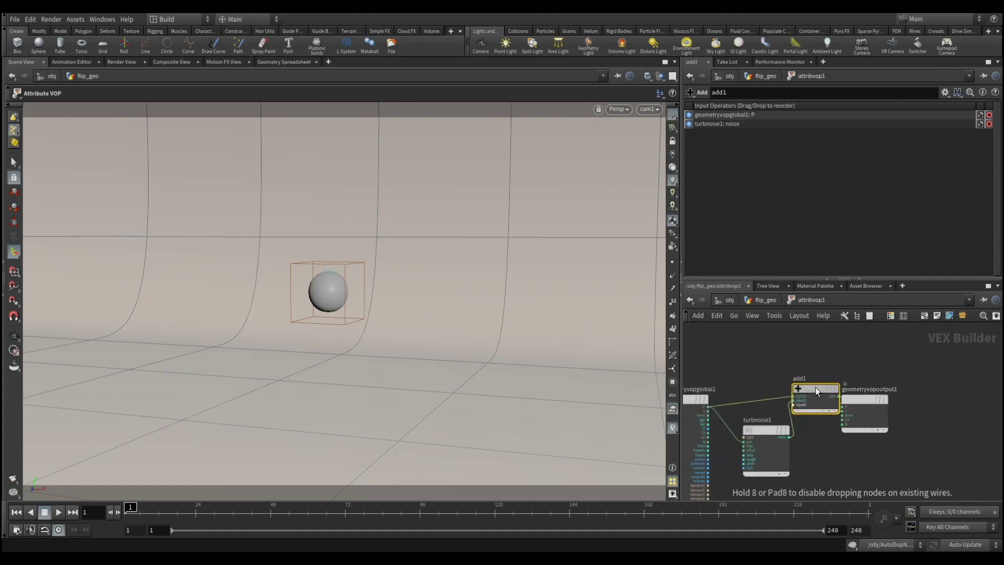
{"action": "left_click_drag", "start_coordinate": [881, 398], "coordinate": [928, 395]}
{"action": "left_click_drag", "start_coordinate": [860, 395], "coordinate": [908, 401]}
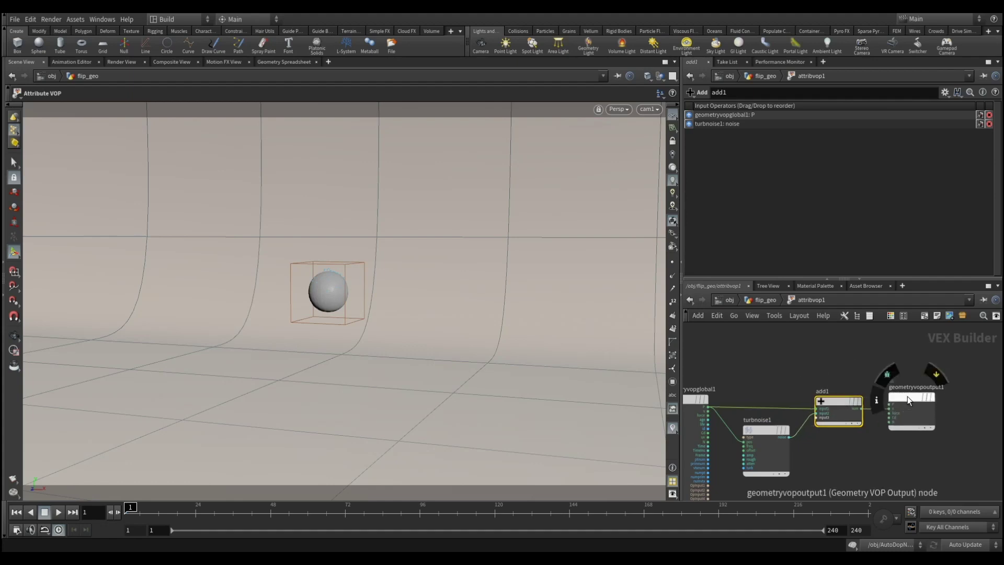
{"action": "middle_click_drag", "start_coordinate": [809, 371], "coordinate": [849, 357]}
Turn on the vel visualizer in the viewport Display Options to show red velocity lines.
{"action": "left_click", "coordinate": [671, 477]}
{"action": "left_click", "coordinate": [555, 317]}
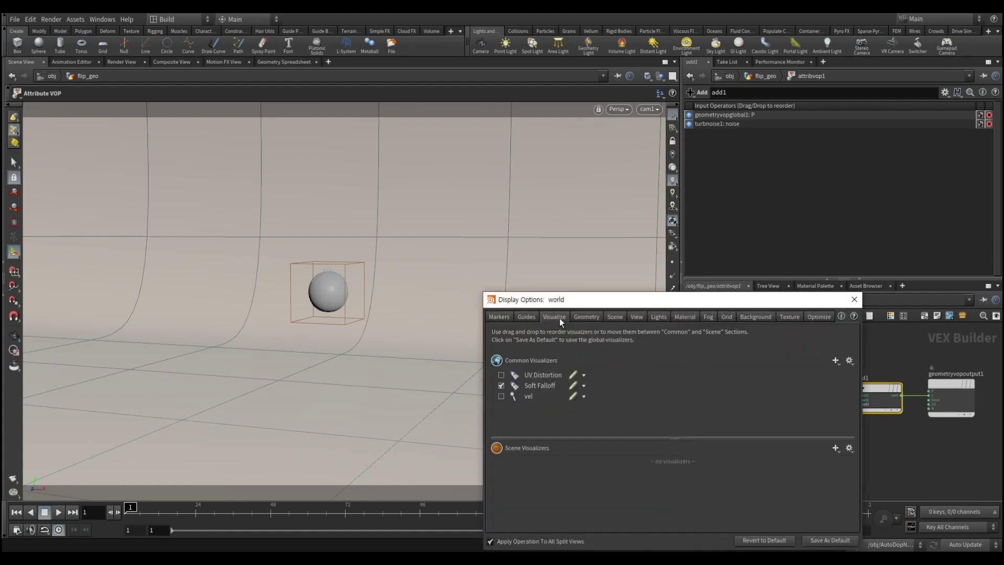
{"action": "left_click", "coordinate": [501, 396]}
{"action": "left_click", "coordinate": [855, 300]}
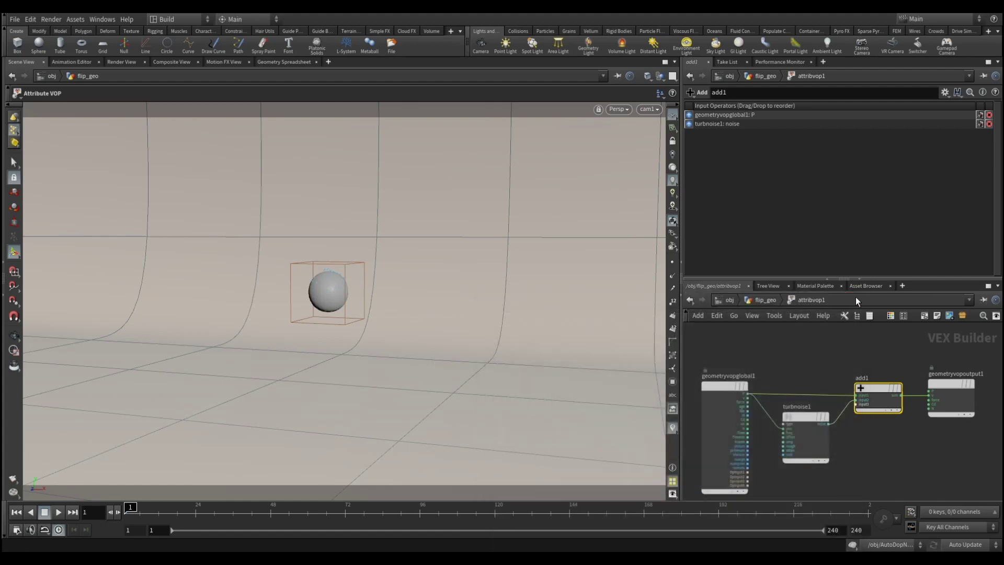
Set turbnoise1's signature to 3D Noise and type to Original Perlin Noise.
{"action": "left_click", "coordinate": [804, 416]}
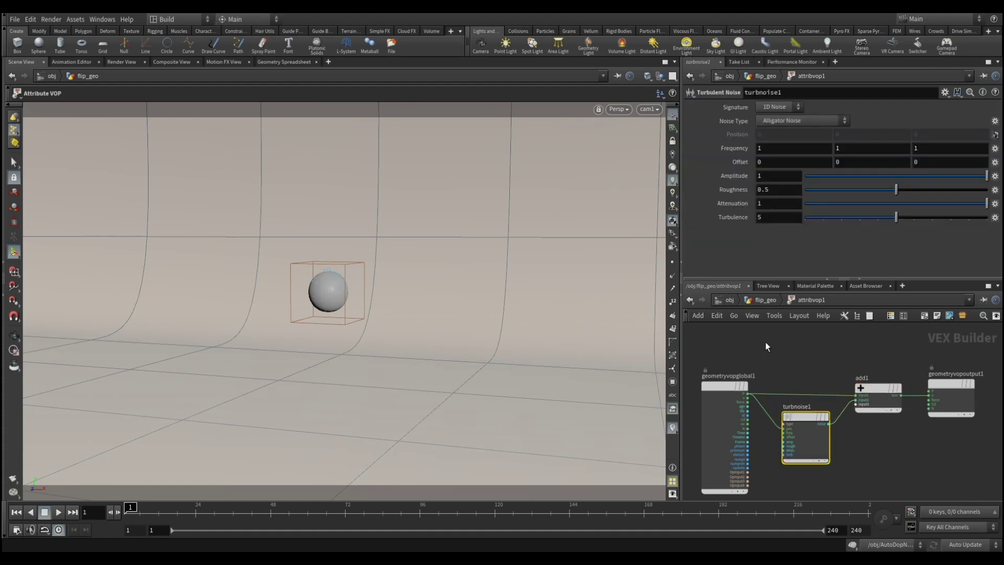
{"action": "left_click", "coordinate": [758, 300]}
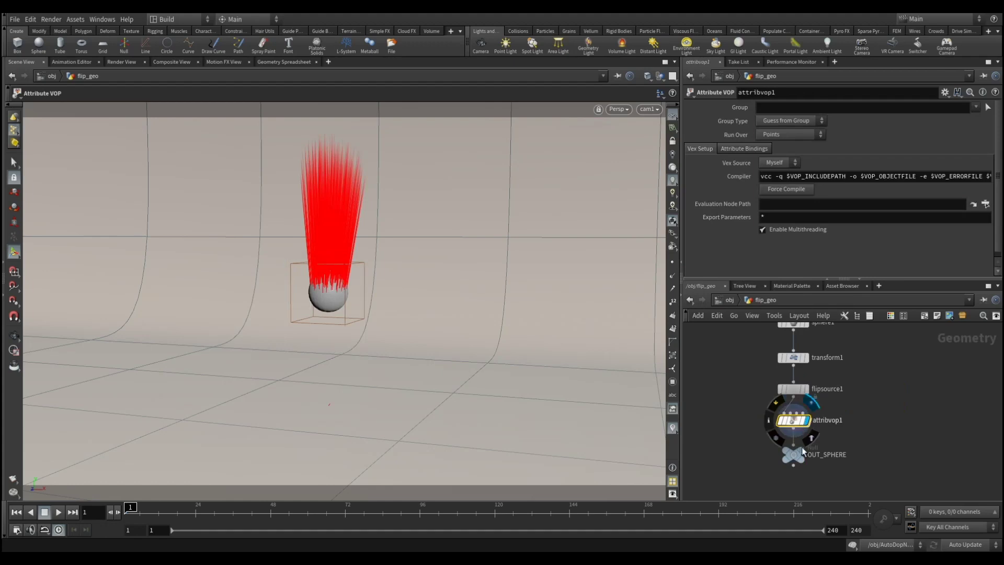
{"action": "double_click", "coordinate": [794, 419]}
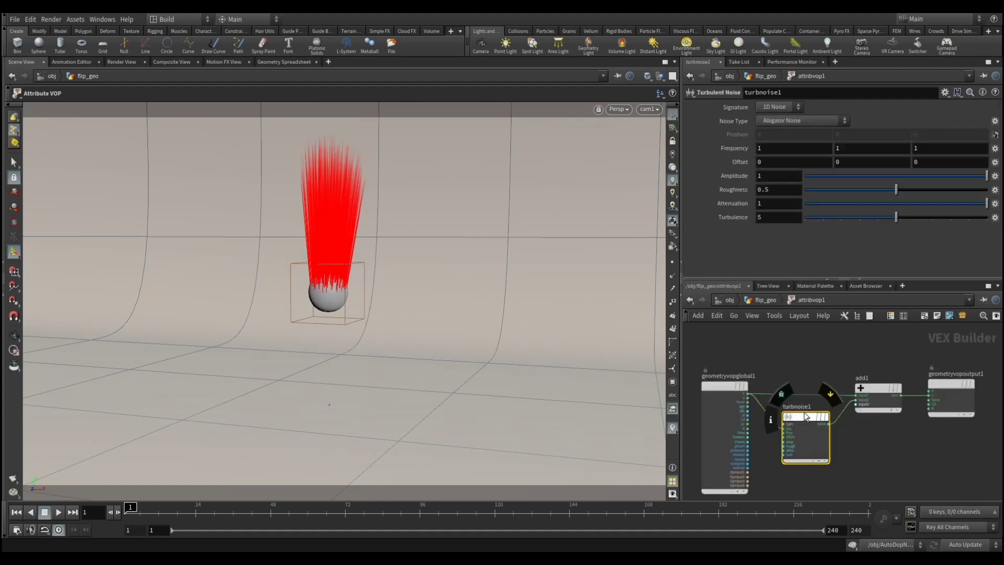
{"action": "left_click", "coordinate": [778, 108]}
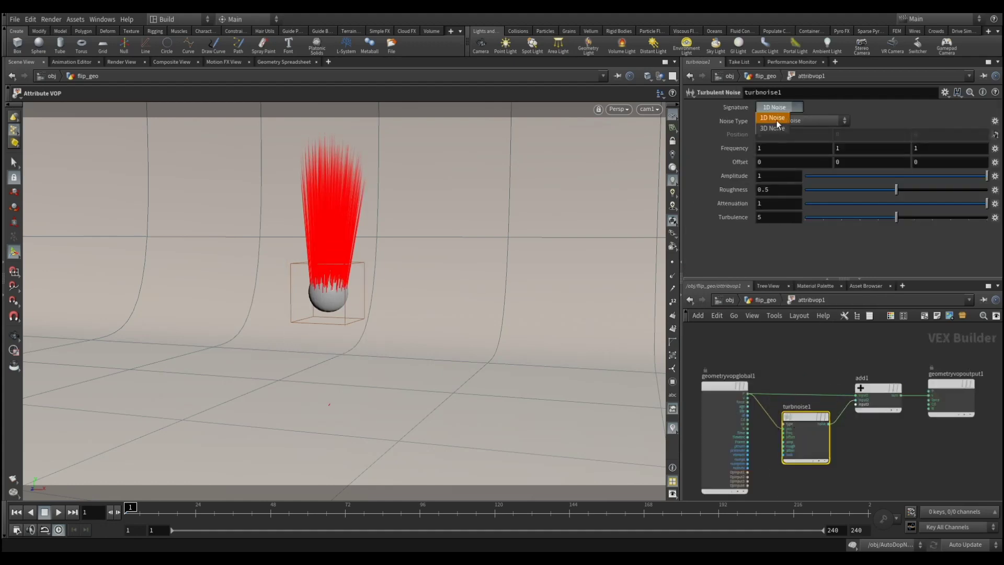
{"action": "left_click", "coordinate": [778, 129]}
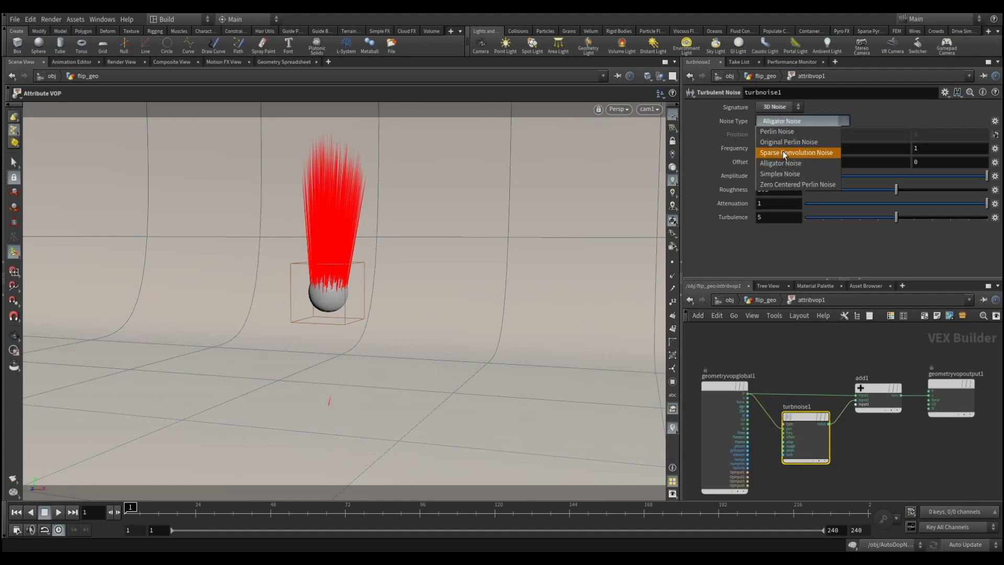
{"action": "left_click", "coordinate": [783, 142]}
{"action": "left_click_drag", "start_coordinate": [869, 385], "coordinate": [857, 385]}
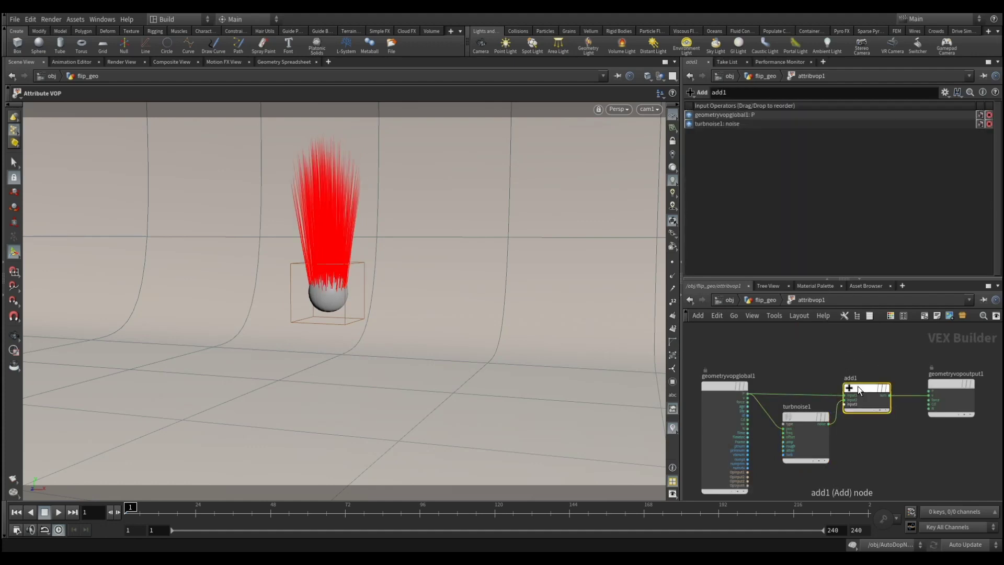
Promote add1's third input to an Attribute VOP parameter.
{"action": "scroll", "coordinate": [853, 409], "scroll_direction": "up", "scroll_amount": 3}
{"action": "right_click", "coordinate": [848, 403]}
{"action": "left_click", "coordinate": [864, 368]}
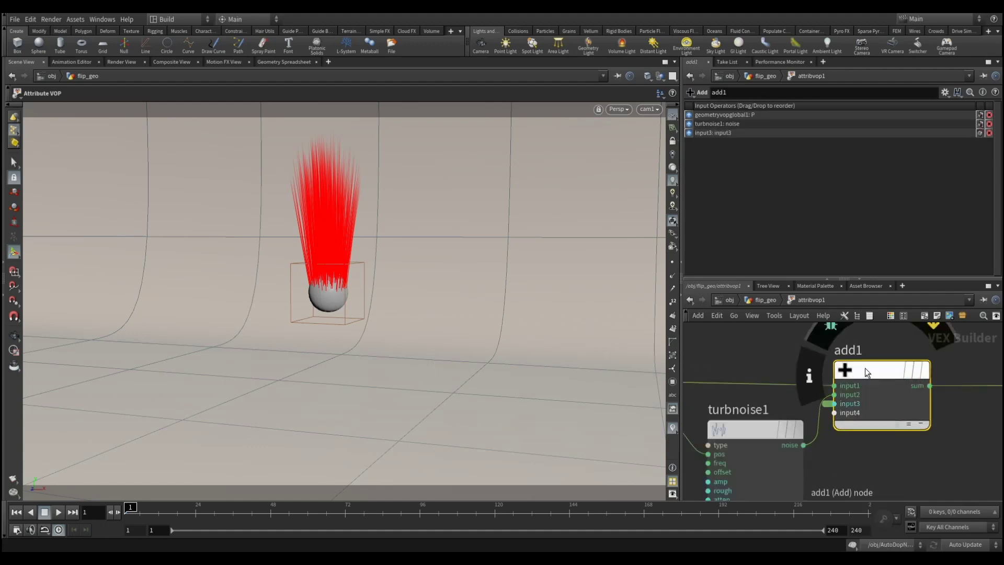
{"action": "middle_click_drag", "start_coordinate": [841, 467], "coordinate": [943, 404]}
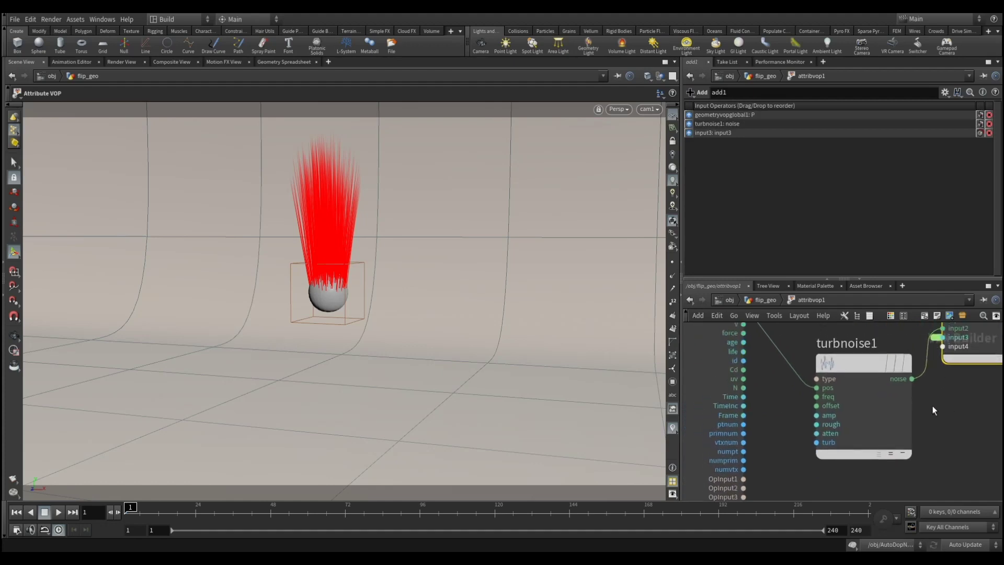
Promote turbnoise1's frequency, offset, amplitude and roughness inputs, then return to flip_geo.
{"action": "right_click", "coordinate": [834, 400]}
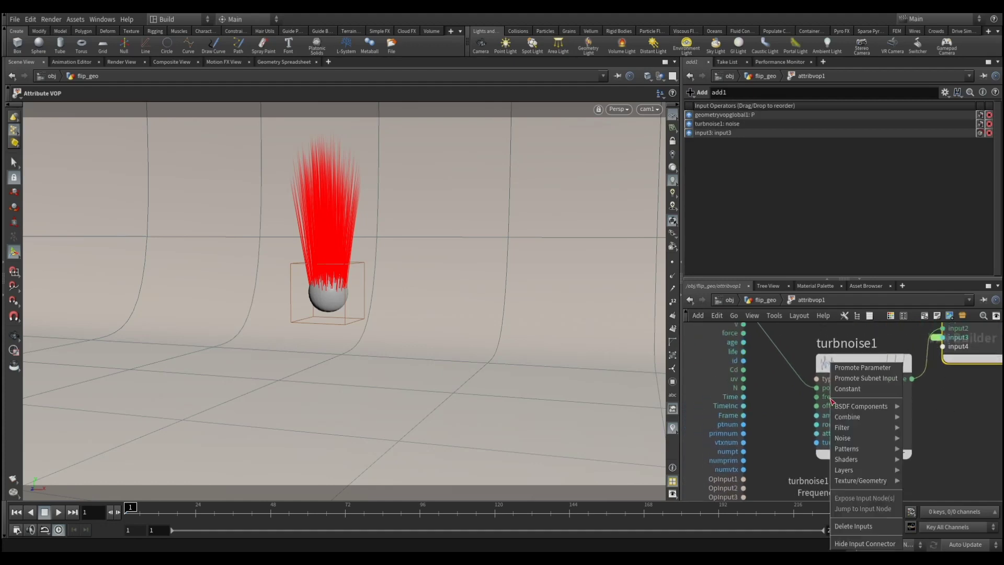
{"action": "left_click", "coordinate": [845, 368]}
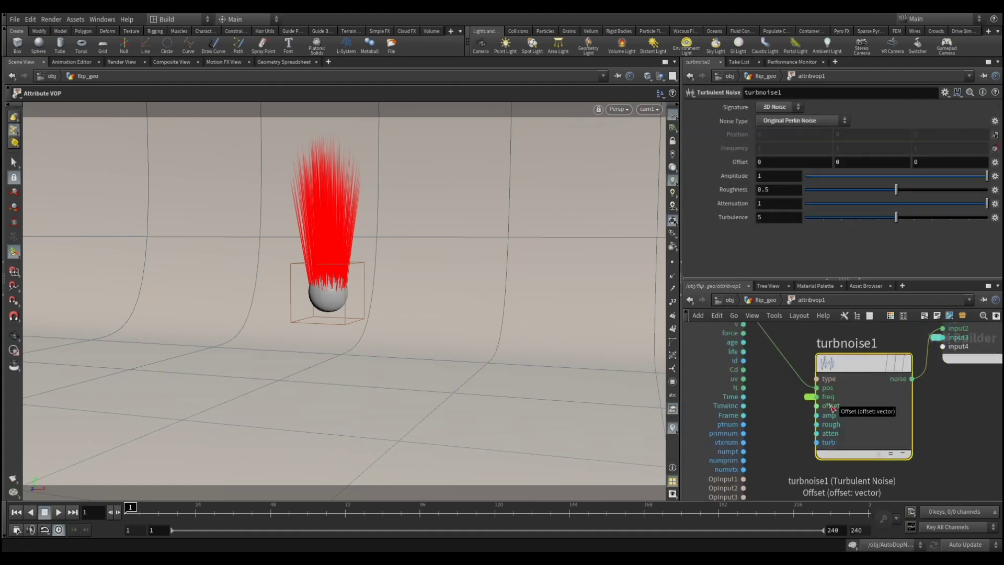
{"action": "right_click", "coordinate": [831, 406]}
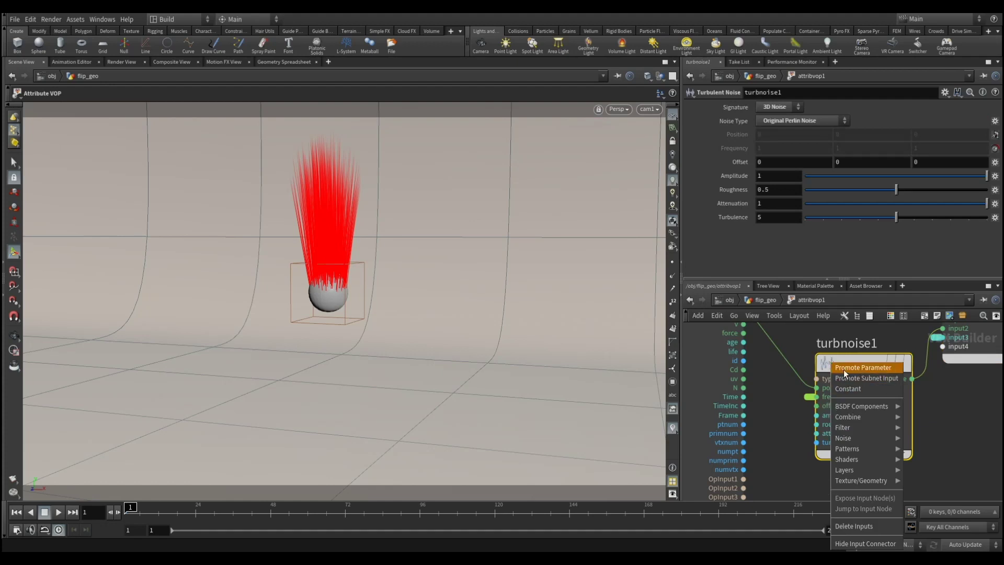
{"action": "left_click", "coordinate": [842, 368]}
{"action": "right_click", "coordinate": [830, 415]}
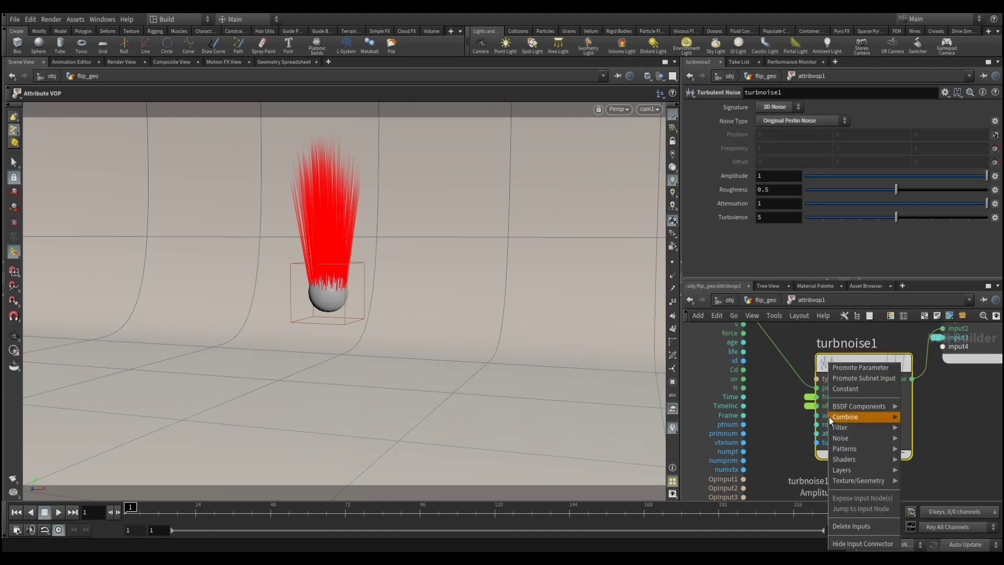
{"action": "left_click", "coordinate": [842, 369]}
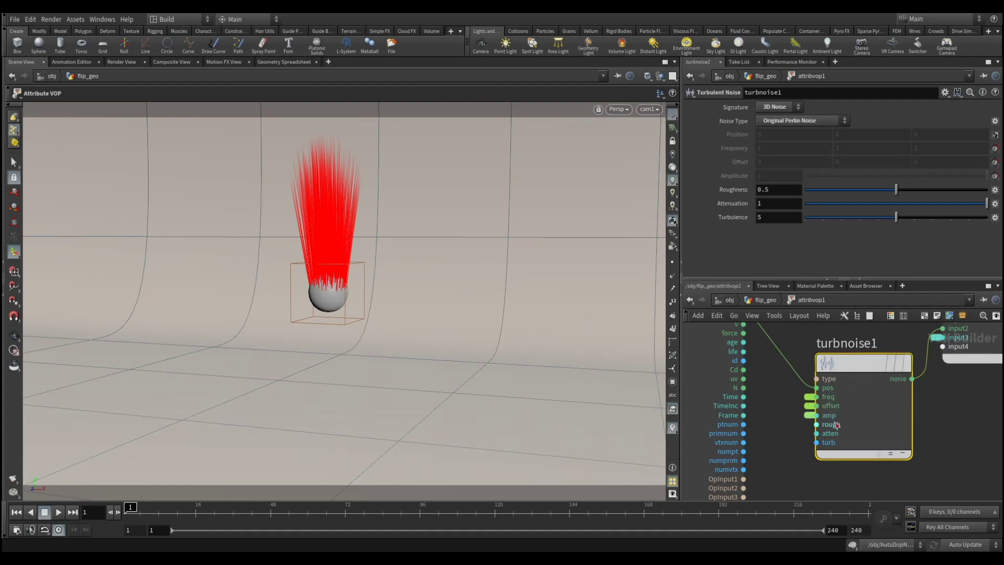
{"action": "right_click", "coordinate": [834, 424]}
{"action": "left_click", "coordinate": [851, 369]}
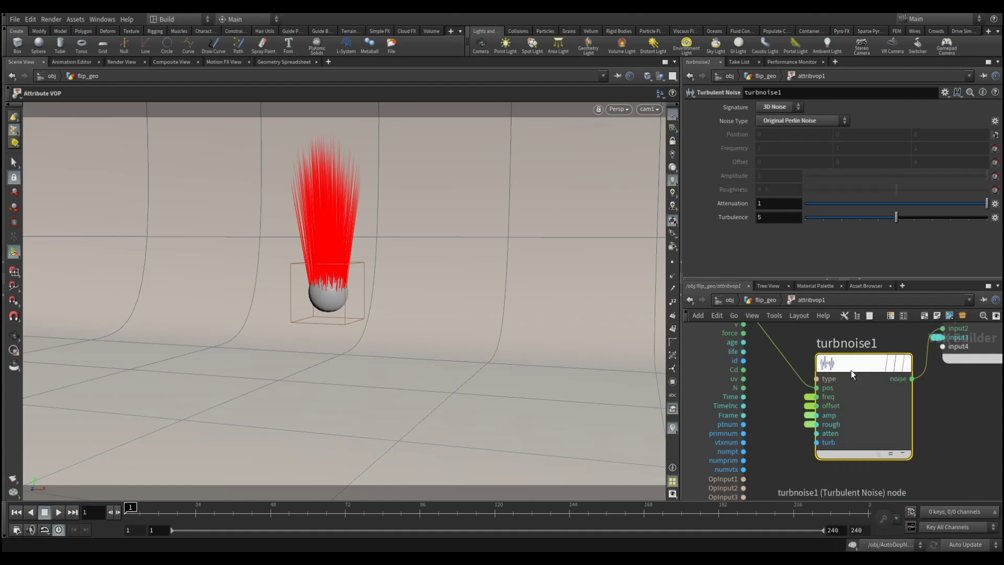
{"action": "left_click", "coordinate": [766, 302]}
{"action": "scroll", "coordinate": [864, 249], "scroll_direction": "down", "scroll_amount": 3}
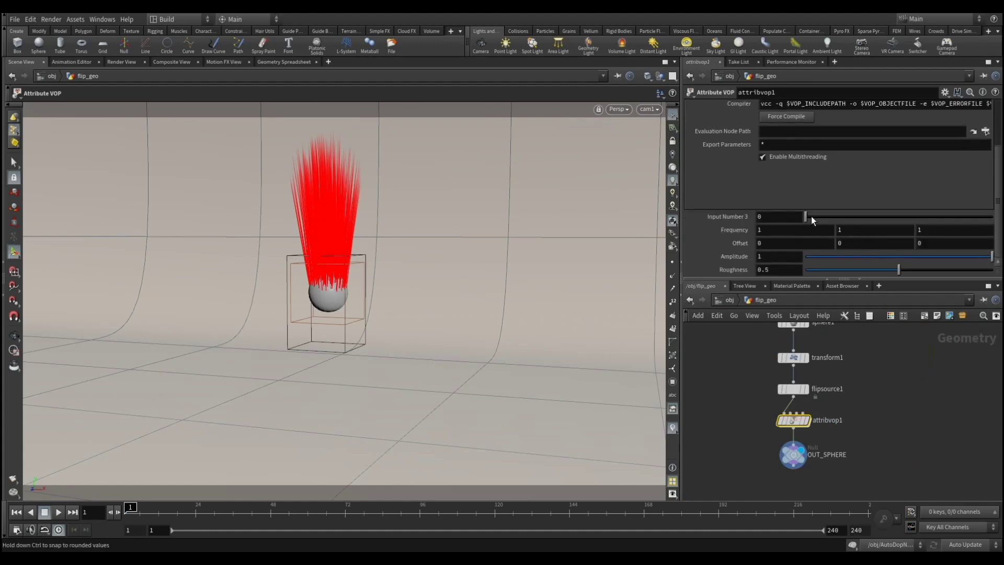
Raise Input Number 3 to about 0.933 and Amplitude to 68.3, then play the sim.
{"action": "left_click_drag", "start_coordinate": [808, 215], "coordinate": [993, 216]}
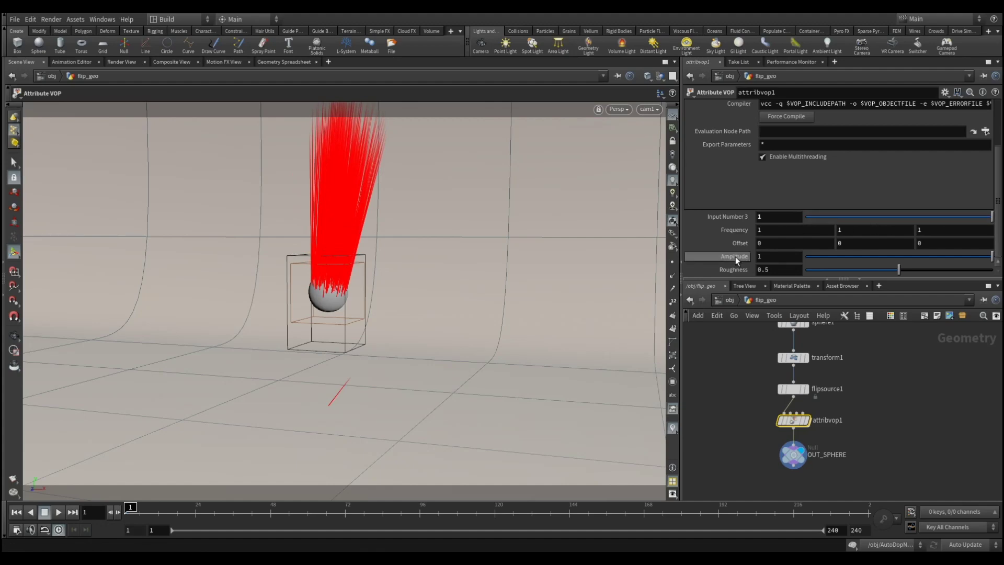
{"action": "mouse_move", "coordinate": [737, 256]}
{"action": "middle_mouse_down"}
{"action": "mouse_move", "coordinate": [854, 258]}
{"action": "mouse_move", "coordinate": [726, 255]}
{"action": "mouse_move", "coordinate": [739, 254]}
{"action": "middle_mouse_up"}
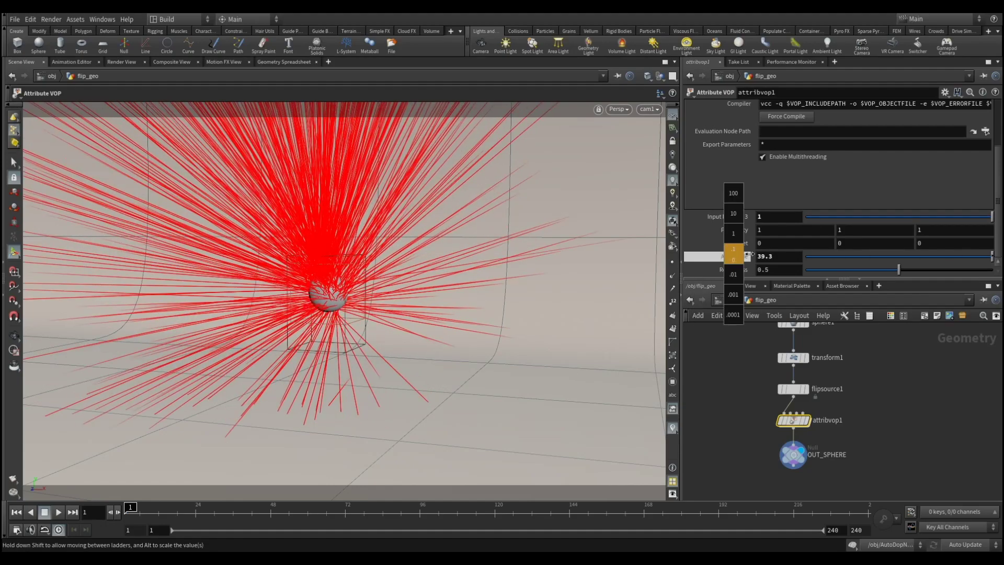
{"action": "mouse_move", "coordinate": [738, 253]}
{"action": "middle_mouse_down"}
{"action": "mouse_move", "coordinate": [692, 253]}
{"action": "mouse_move", "coordinate": [646, 274]}
{"action": "middle_mouse_up"}
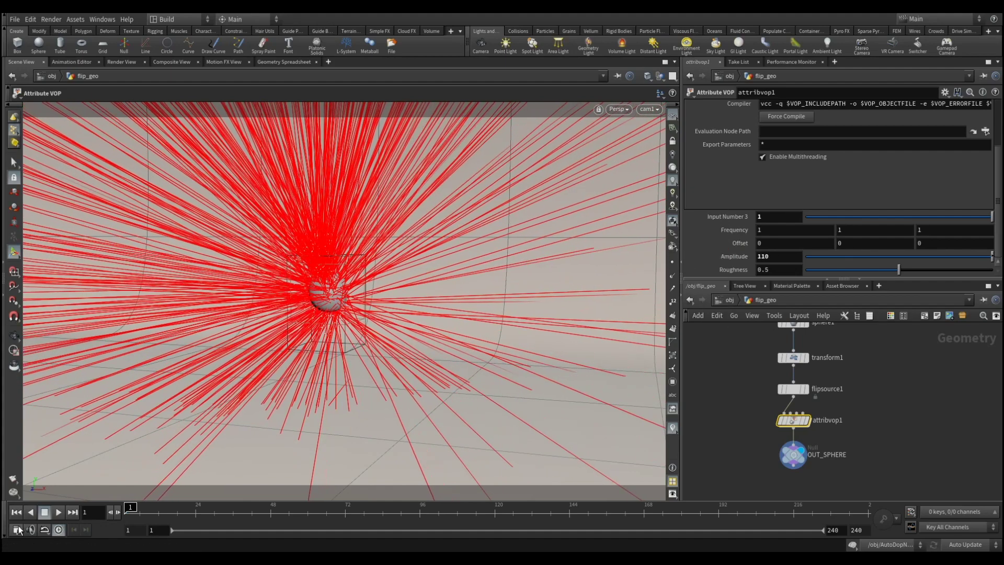
{"action": "left_click", "coordinate": [64, 512]}
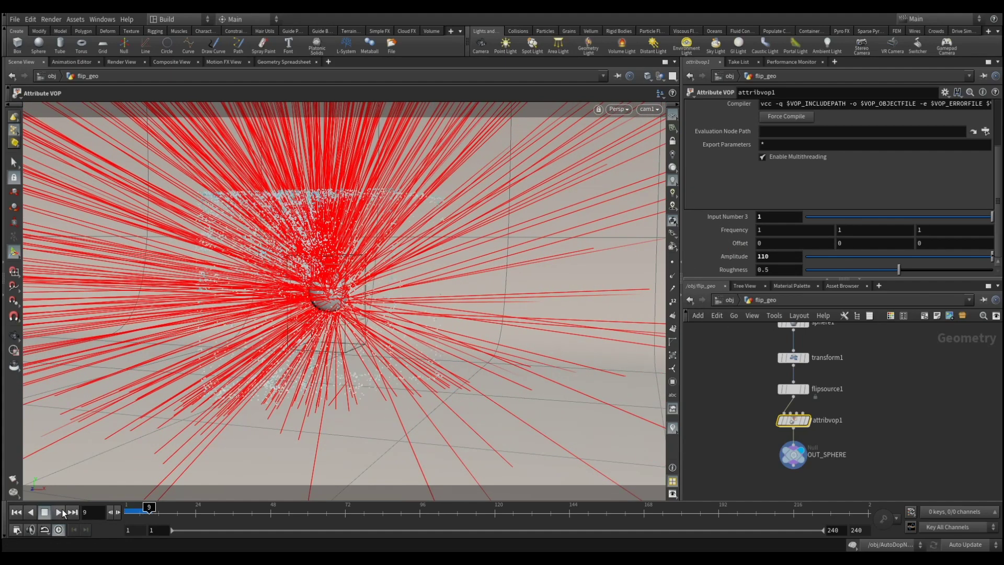
Turn off the vel visualizer, replay and scrub the splash, and close Display Options.
{"action": "left_click", "coordinate": [673, 491]}
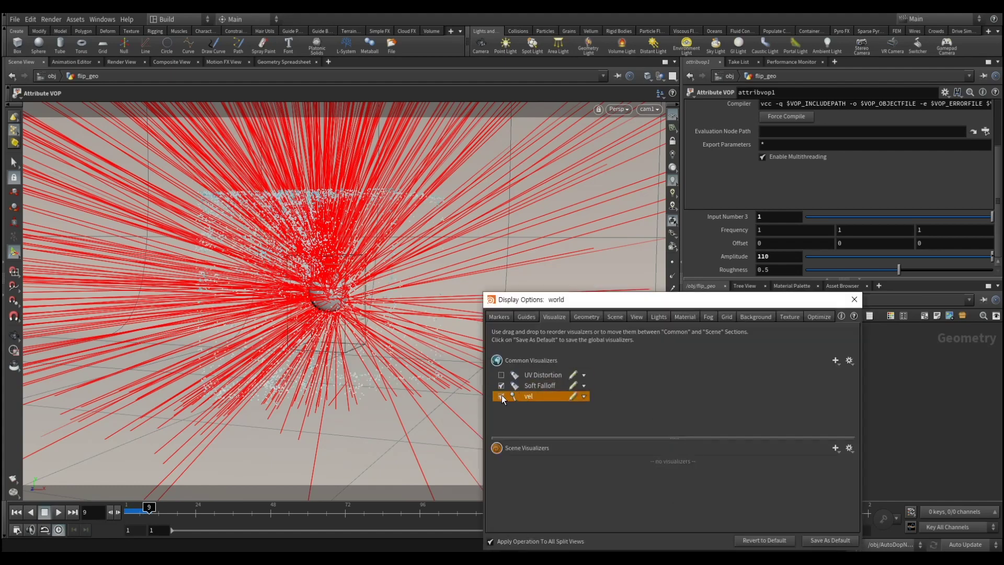
{"action": "left_click", "coordinate": [501, 395]}
{"action": "left_click", "coordinate": [58, 511]}
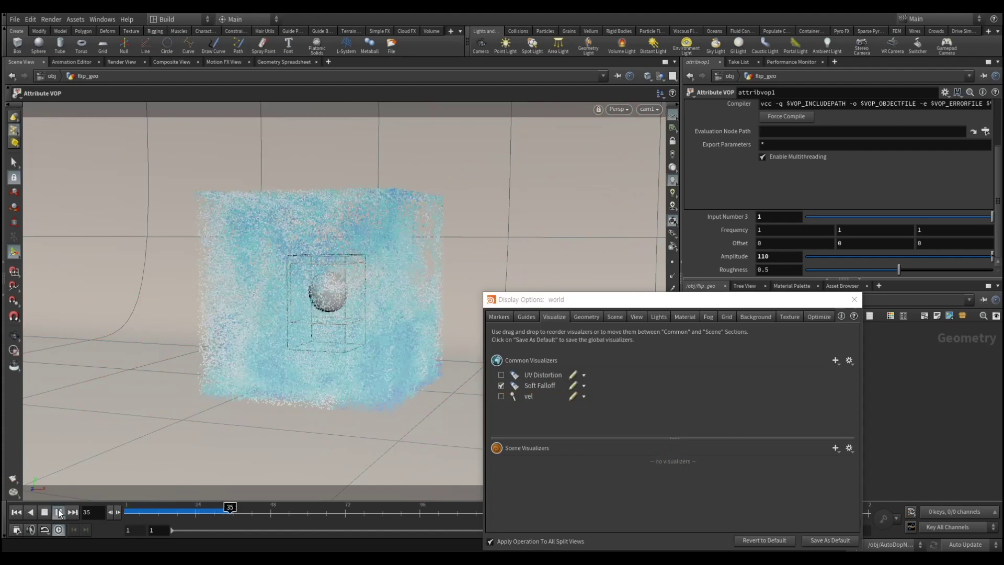
{"action": "left_click_drag", "start_coordinate": [209, 510], "coordinate": [115, 511]}
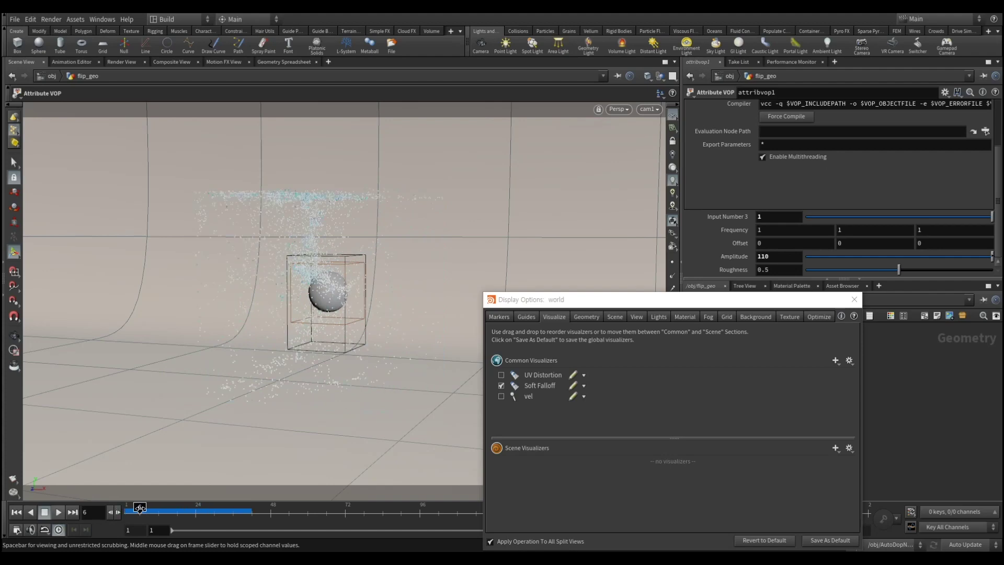
{"action": "left_click", "coordinate": [59, 513]}
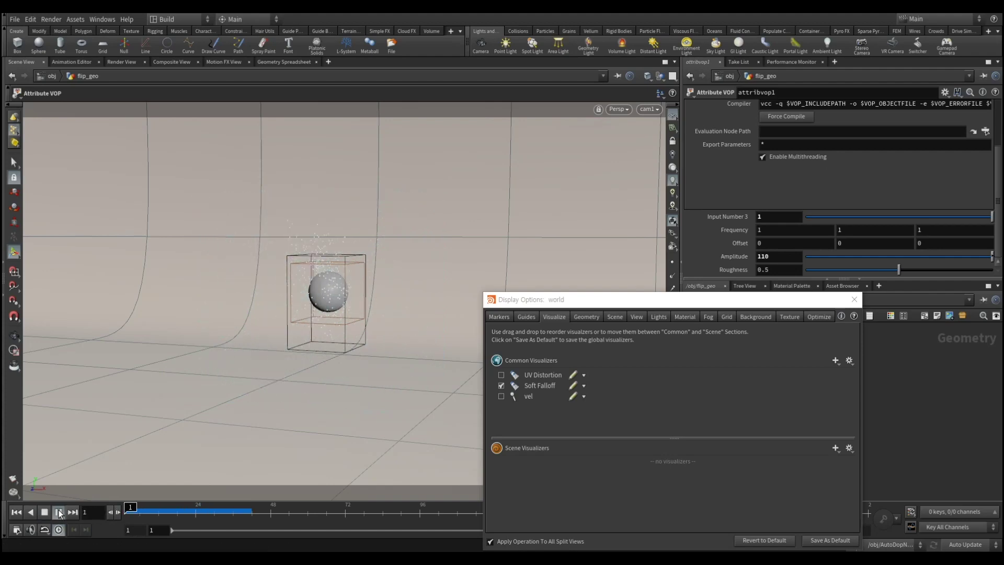
{"action": "left_click", "coordinate": [59, 512]}
{"action": "left_click_drag", "start_coordinate": [196, 508], "coordinate": [130, 507]}
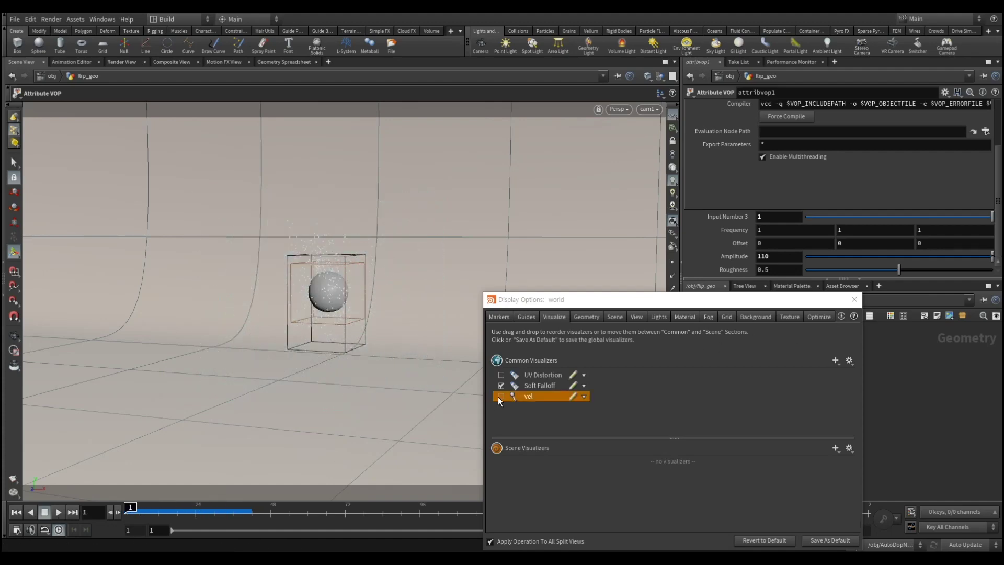
{"action": "left_click", "coordinate": [855, 300]}
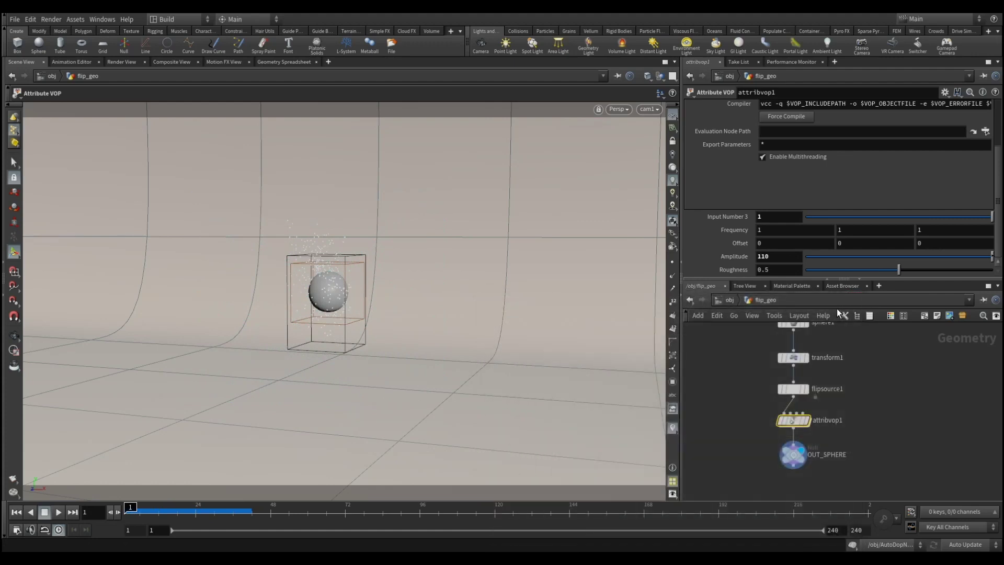
{"action": "left_click_drag", "start_coordinate": [825, 215], "coordinate": [819, 217]}
Set Input Number 3 to 3 and Amplitude to 50, preview, then reset to frame 1.
{"action": "left_click", "coordinate": [778, 217]}
{"action": "type", "text": "3"}
{"action": "key", "text": "Return"}
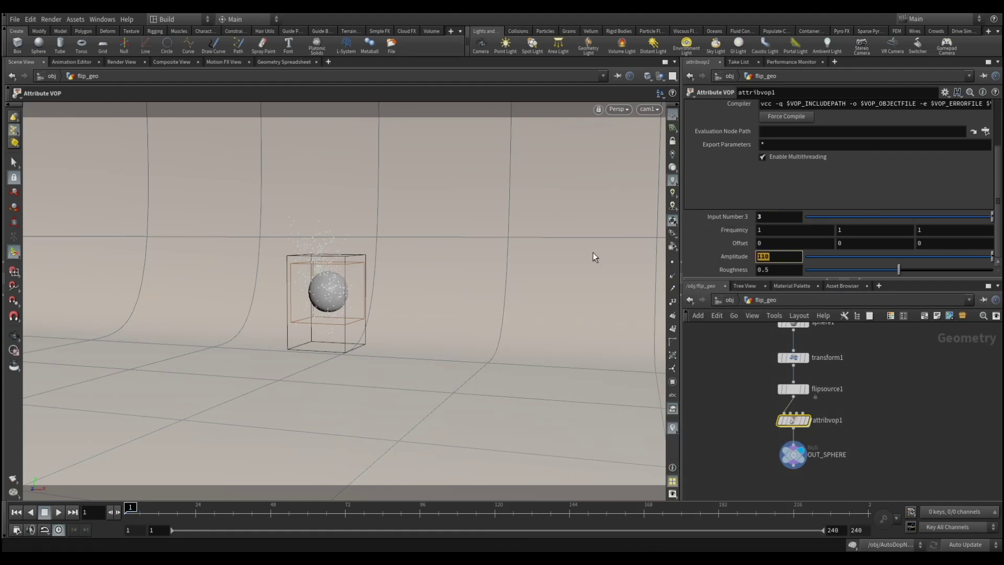
{"action": "type", "text": "50"}
{"action": "key", "text": "Return"}
{"action": "left_click", "coordinate": [58, 513]}
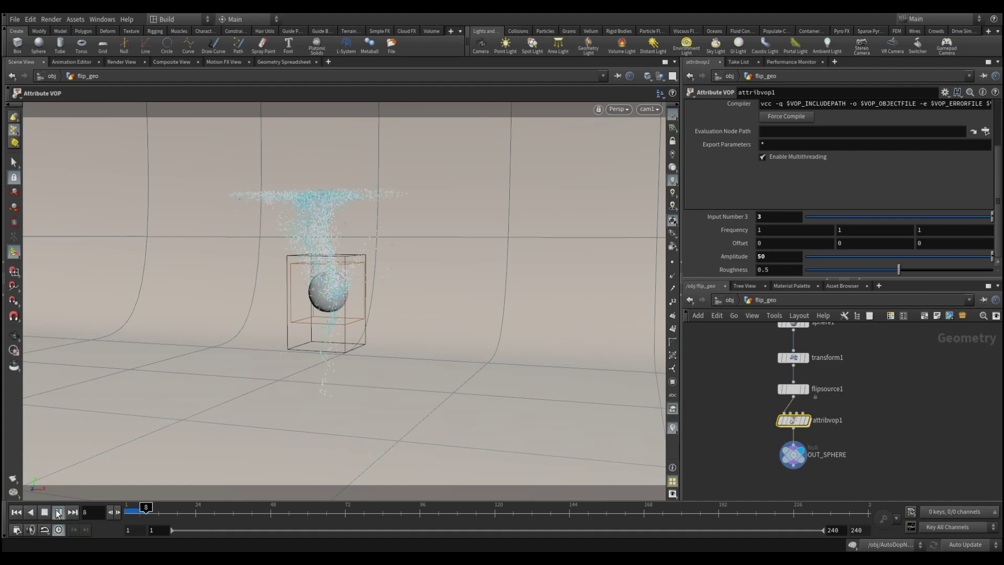
{"action": "left_click", "coordinate": [58, 513]}
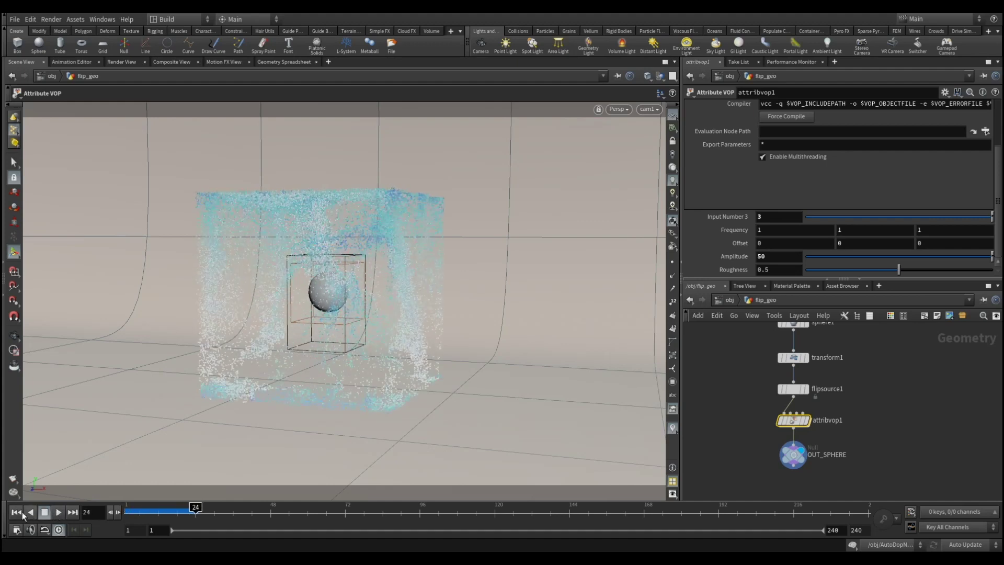
{"action": "left_click", "coordinate": [16, 512]}
Set Input Number 3 to 1, preview, then lower it to 0.5 and rewind.
{"action": "left_click", "coordinate": [767, 217]}
{"action": "type", "text": "1"}
{"action": "key", "text": "Return"}
{"action": "left_click", "coordinate": [61, 512]}
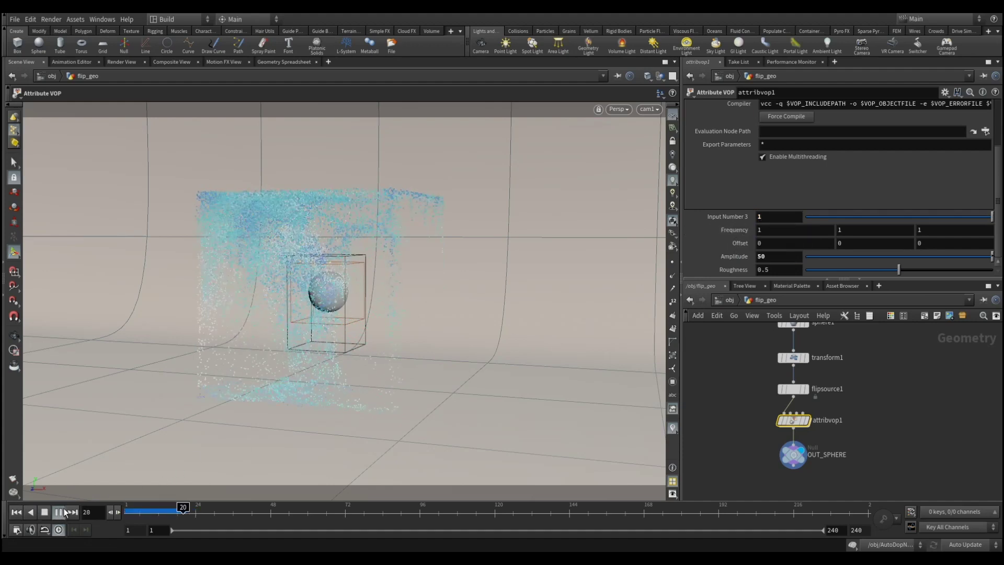
{"action": "left_click", "coordinate": [63, 513]}
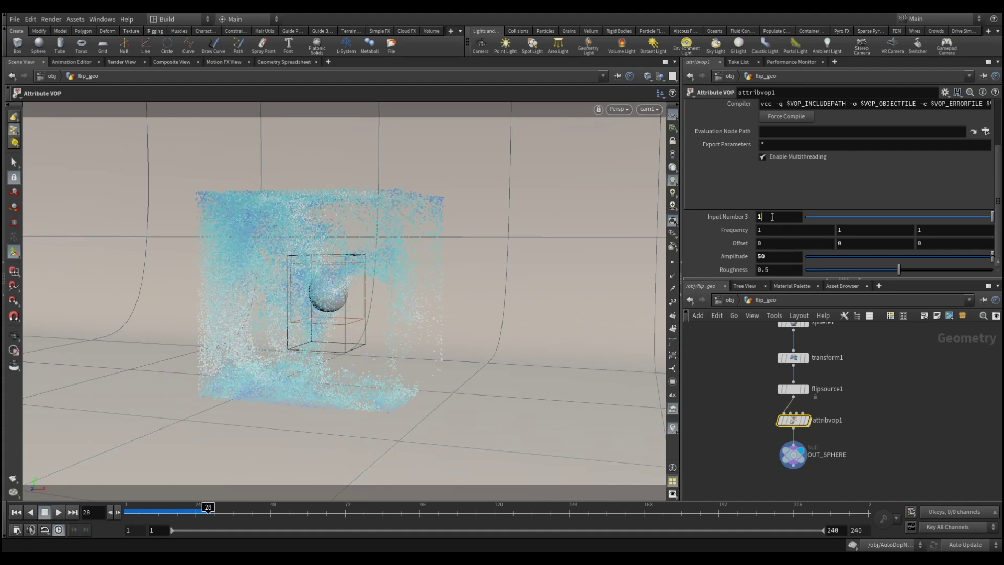
{"action": "type", "text": "0.5"}
{"action": "key", "text": "Return"}
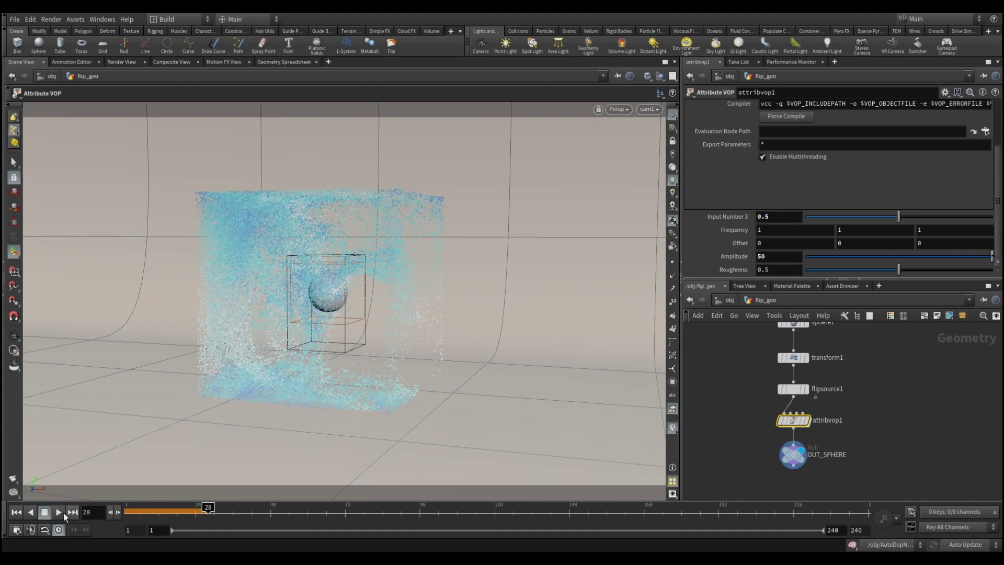
{"action": "left_click", "coordinate": [15, 512]}
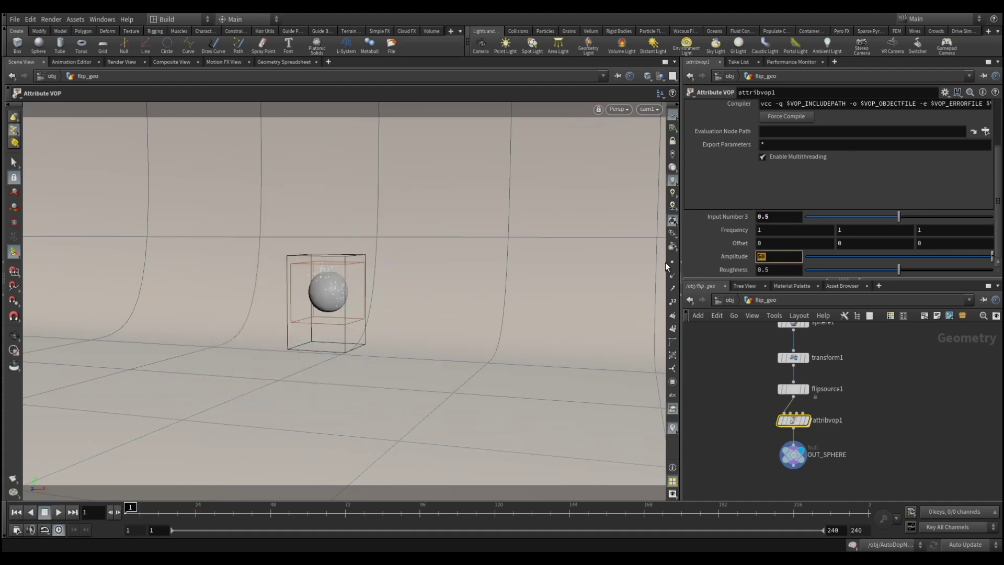
{"action": "type", "text": "10"}
Play the lower-noise splash to frame 95, then raise Amplitude from 10 to 30.
{"action": "left_click", "coordinate": [59, 512]}
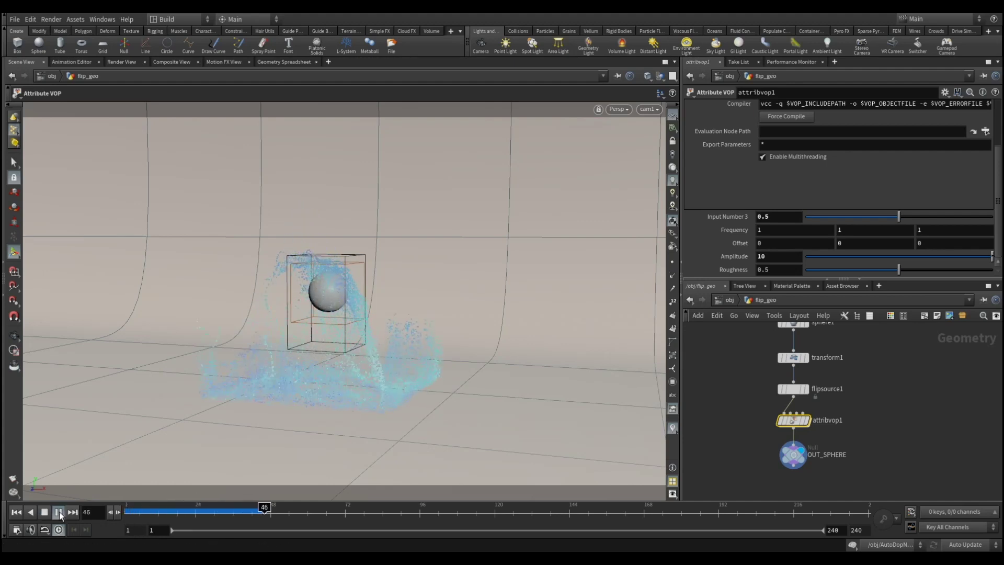
{"action": "left_click", "coordinate": [58, 511]}
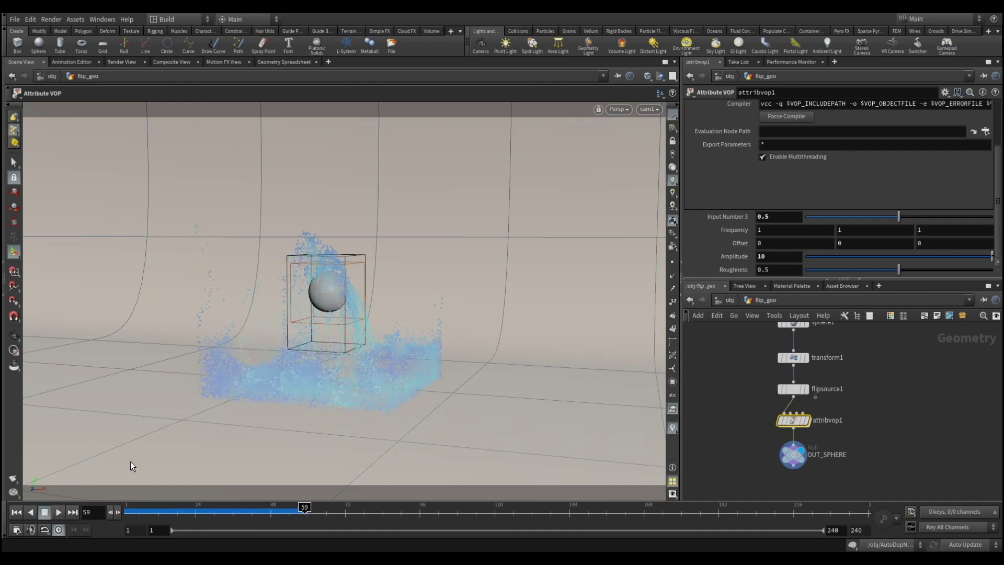
{"action": "left_click", "coordinate": [58, 512]}
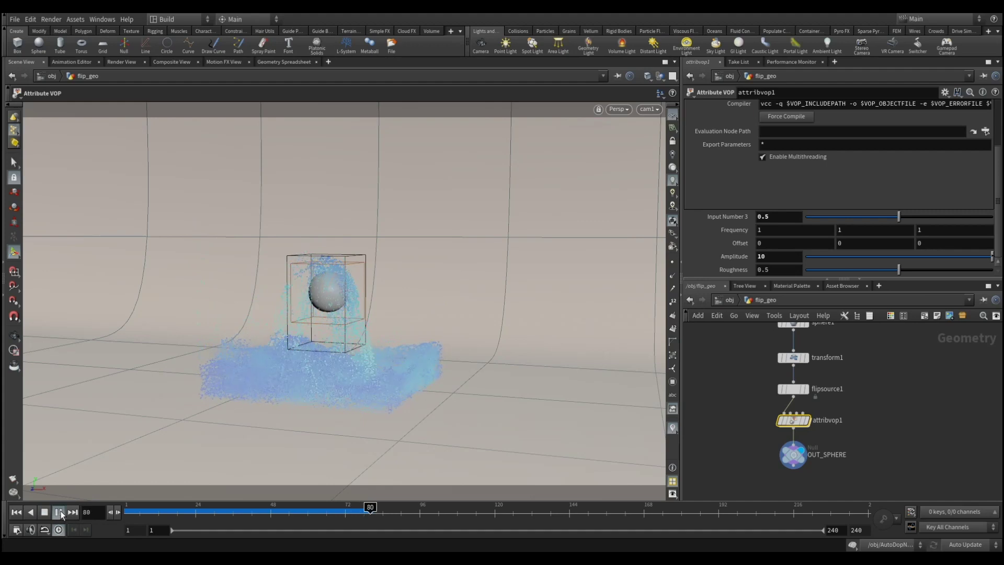
{"action": "left_click", "coordinate": [61, 510]}
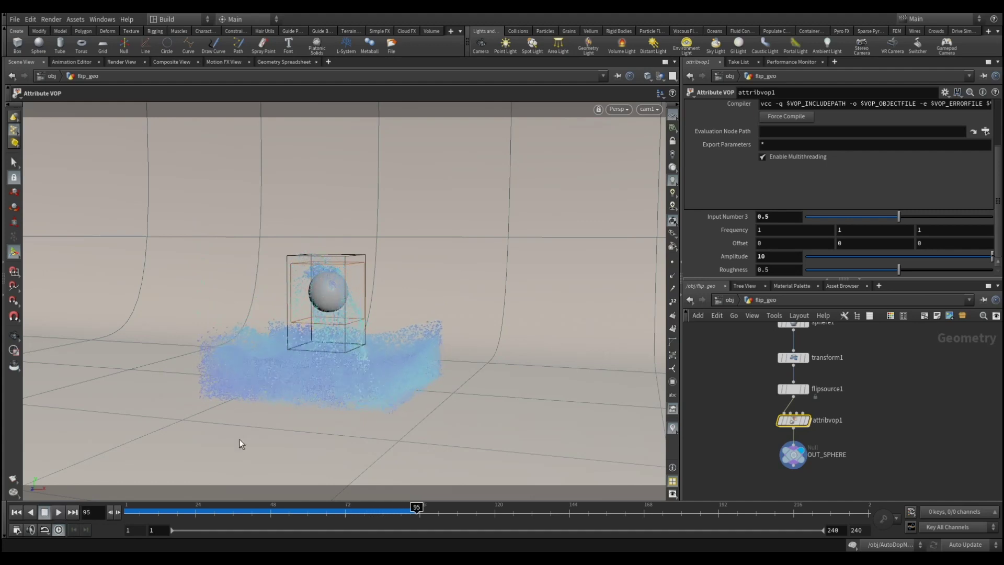
{"action": "middle_click_drag", "start_coordinate": [689, 258], "coordinate": [753, 260]}
{"action": "left_click", "coordinate": [756, 259]}
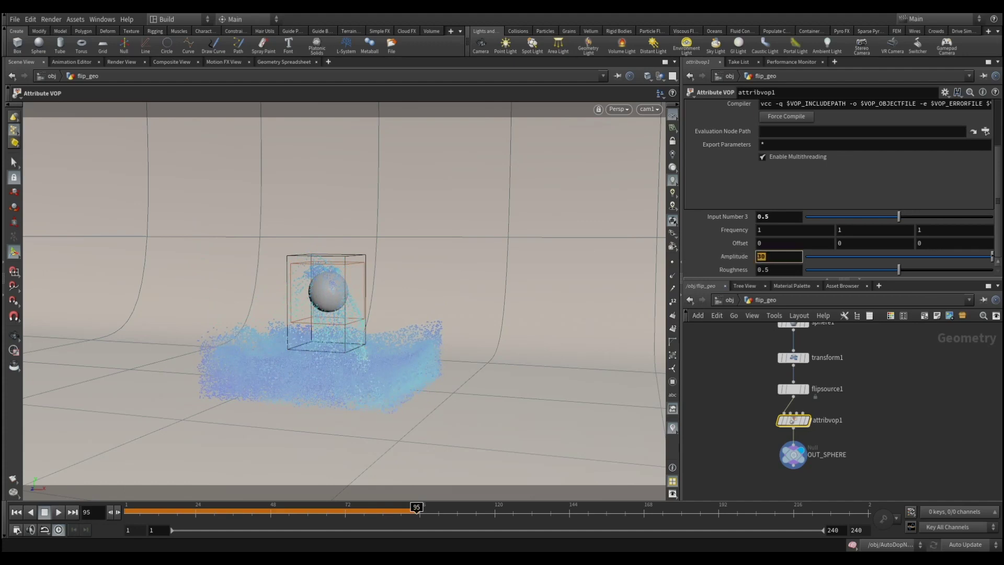
Enter fit01(rand($F),10,30) as the Amplitude expression and replay the sim to frame 49.
{"action": "type", "text": "fit01"}
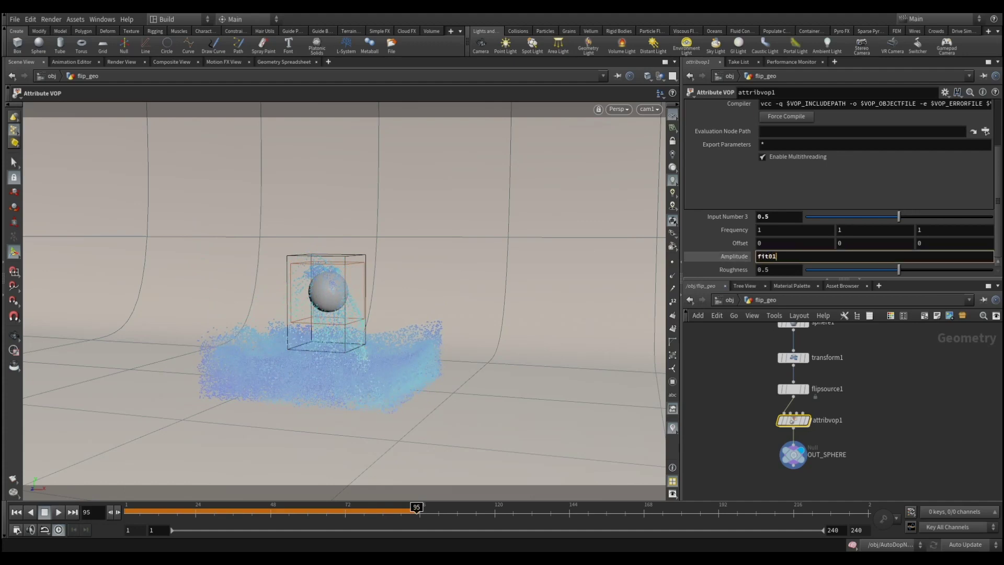
{"action": "type", "text": "(rand("}
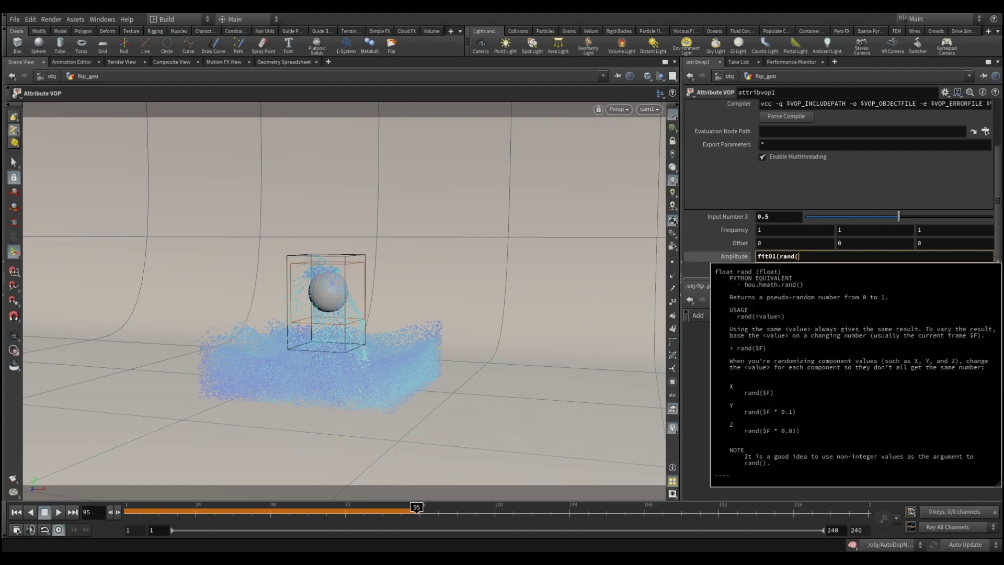
{"action": "type", "text": "$"}
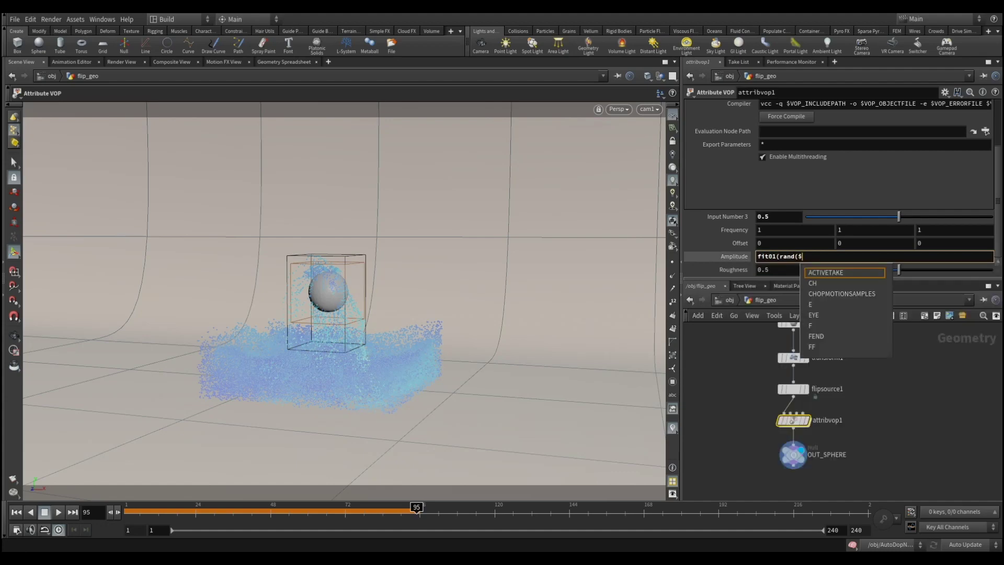
{"action": "type", "text": "F),10,"}
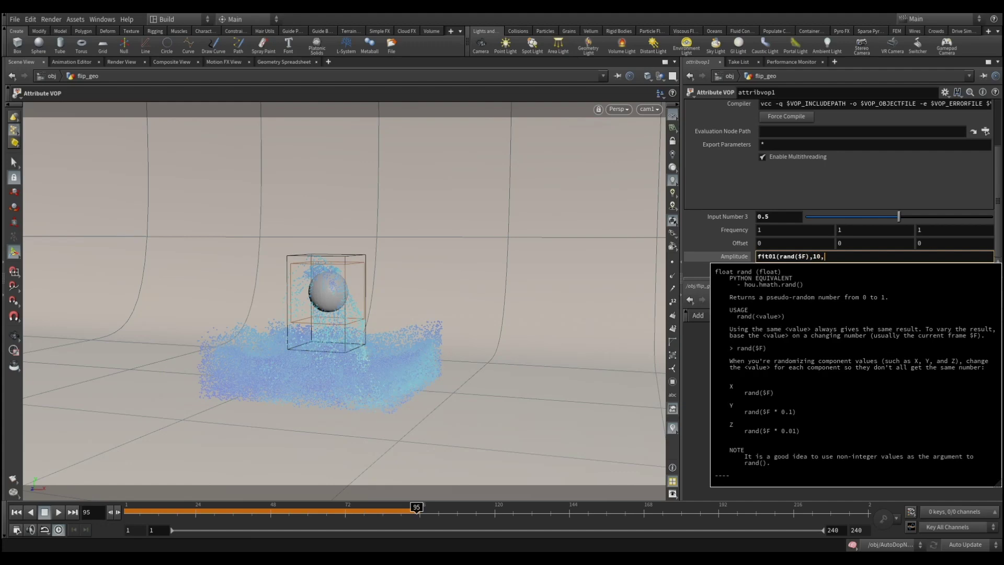
{"action": "type", "text": ")"}
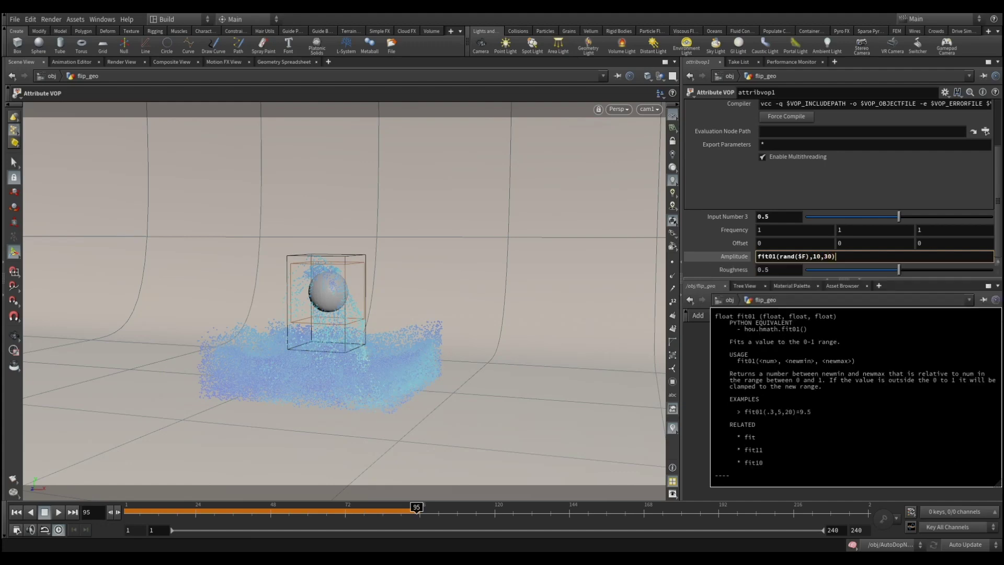
{"action": "key", "text": "Return"}
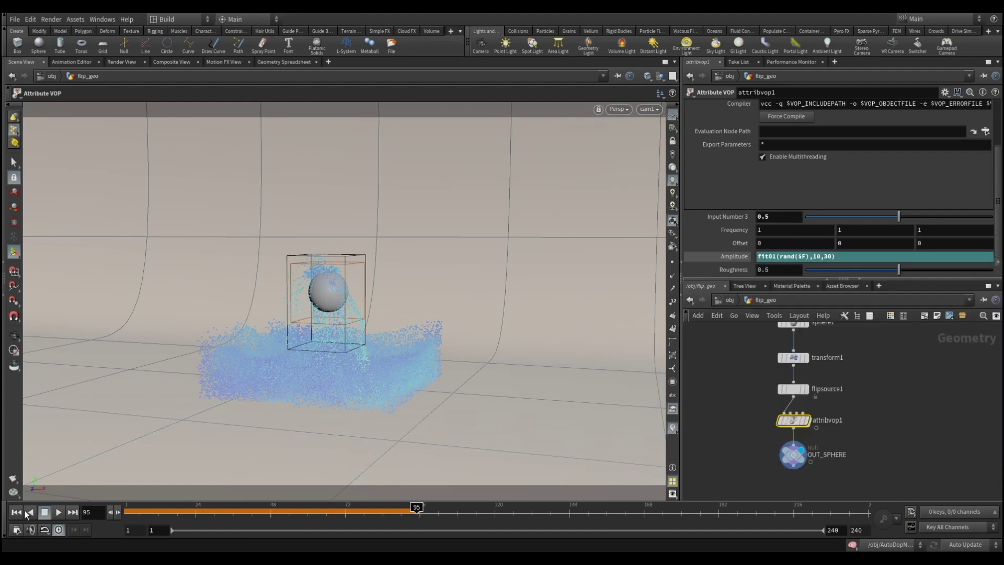
{"action": "left_click", "coordinate": [17, 512]}
{"action": "left_click", "coordinate": [58, 512]}
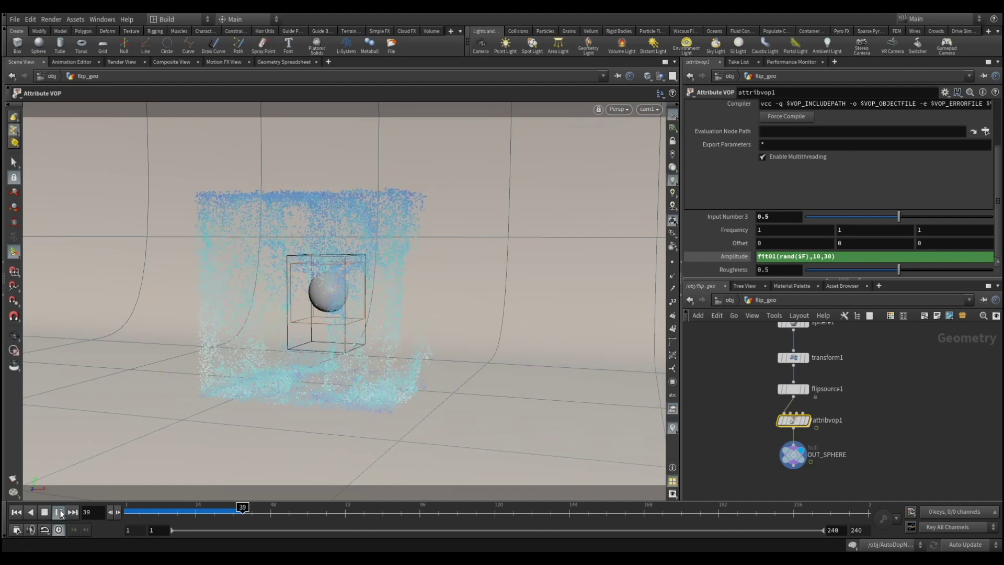
{"action": "left_click", "coordinate": [59, 512]}
Set all three noise Offset components to $T so the noise moves over time.
{"action": "left_click", "coordinate": [737, 249]}
{"action": "type", "text": "$T"}
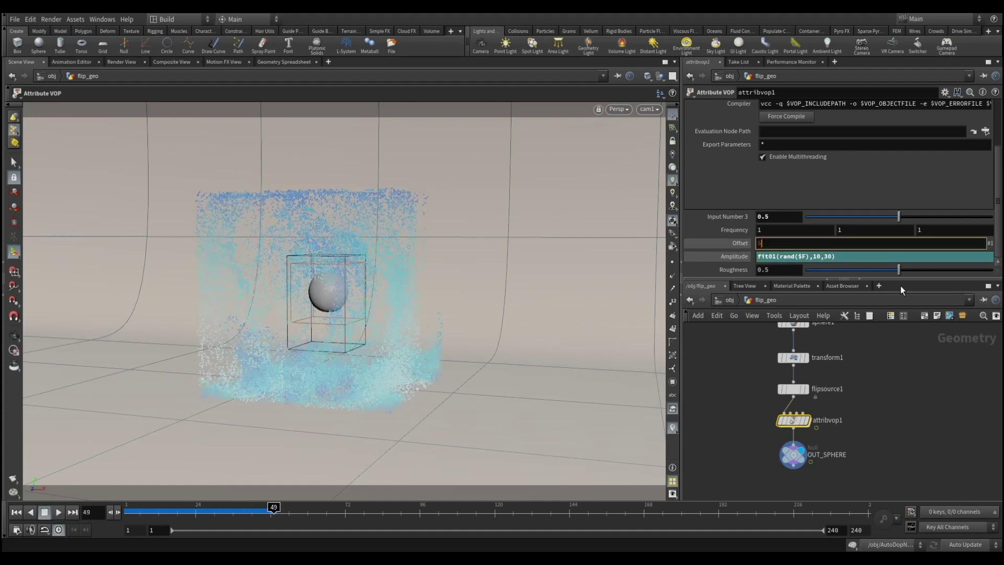
{"action": "key", "text": "Tab"}
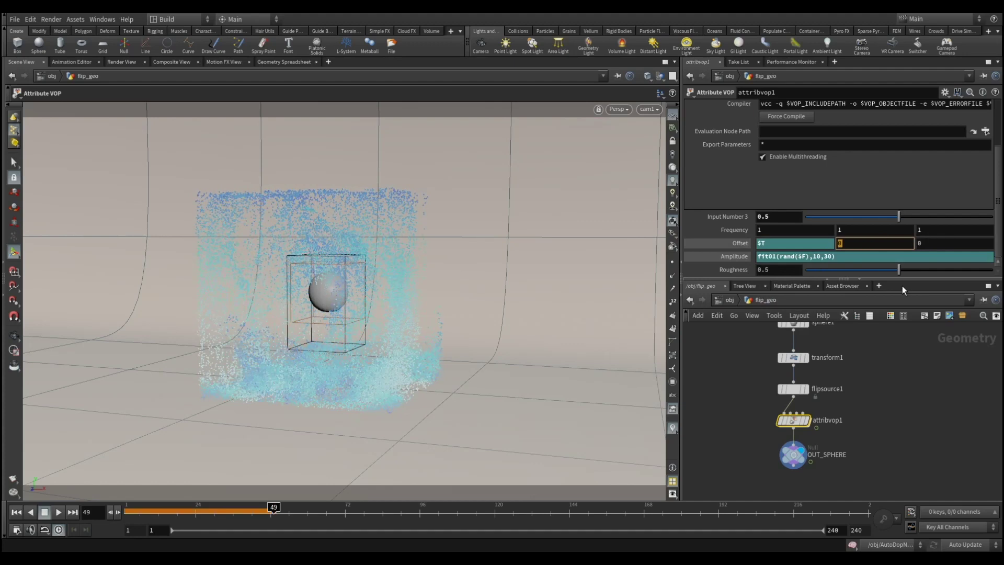
{"action": "type", "text": "$T"}
{"action": "key", "text": "Tab"}
{"action": "type", "text": "$T"}
{"action": "key", "text": "Return"}
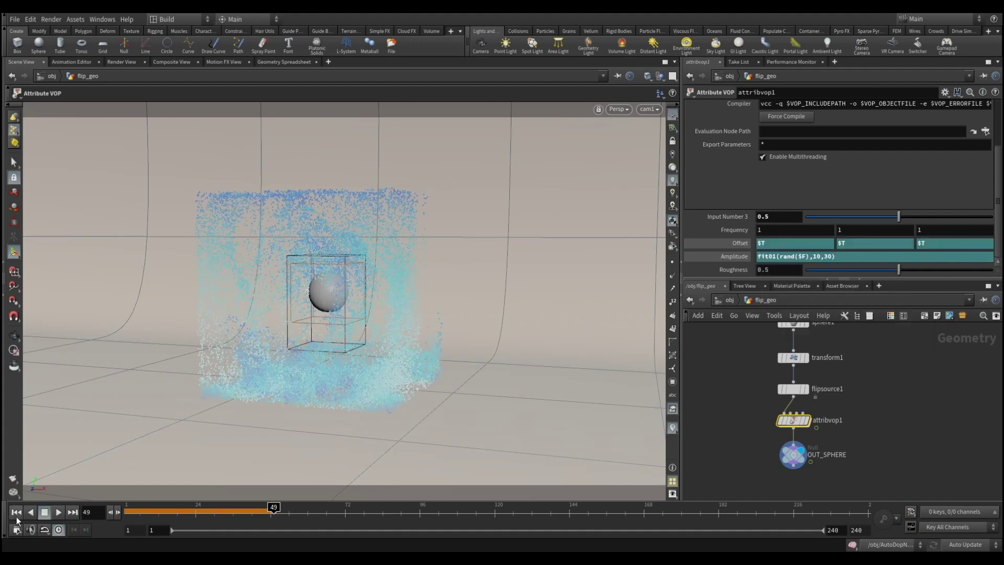
Replay the time-animated splash from frame 1 to frame 89 and open Global Animation Options.
{"action": "left_click", "coordinate": [16, 515]}
{"action": "left_click", "coordinate": [60, 512]}
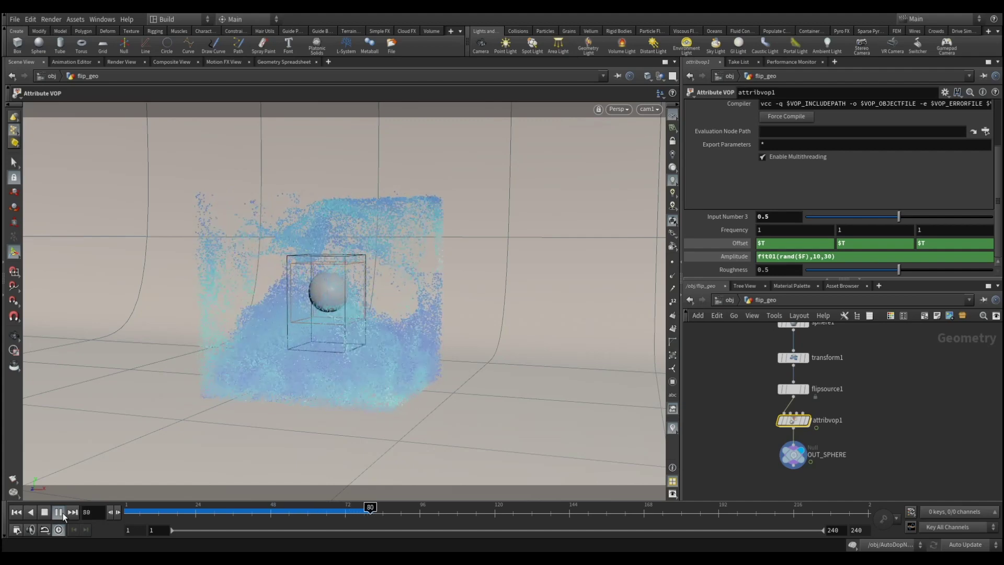
{"action": "left_click", "coordinate": [62, 512]}
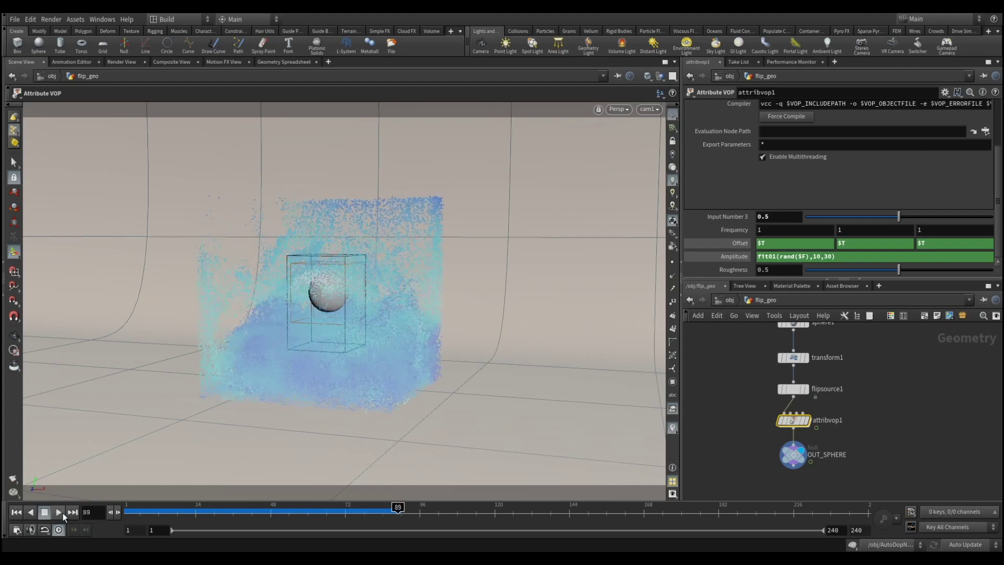
{"action": "left_click", "coordinate": [16, 530]}
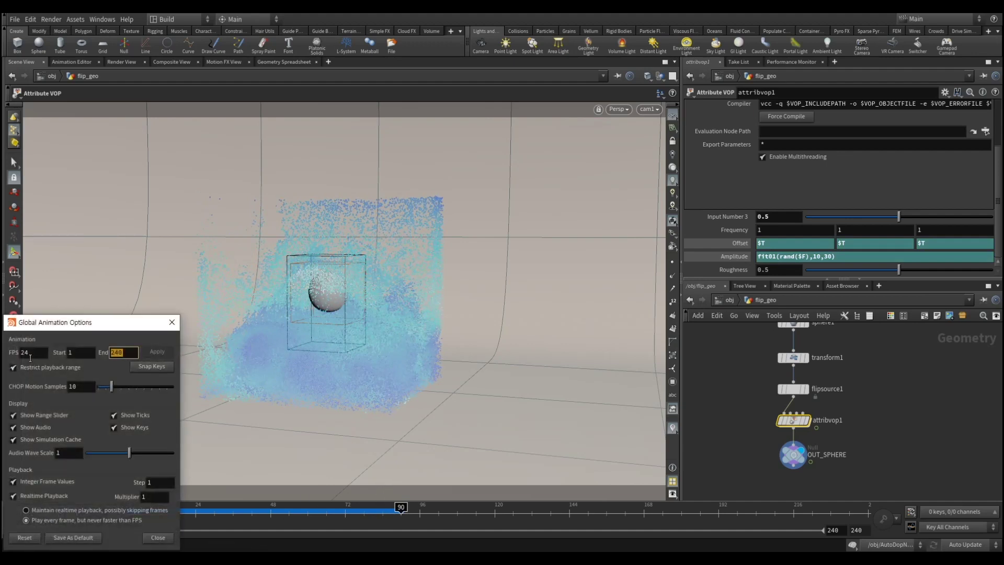
Set the End frame to 120, apply and close the dialog, and return to object level.
{"action": "type", "text": "20"}
{"action": "key", "text": "Return"}
{"action": "left_click", "coordinate": [156, 351]}
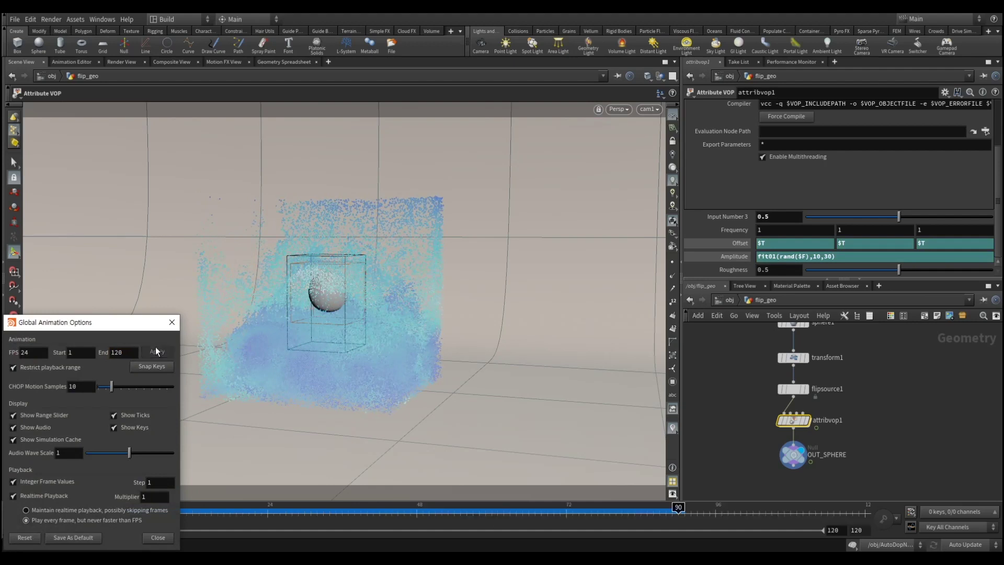
{"action": "left_click", "coordinate": [160, 535]}
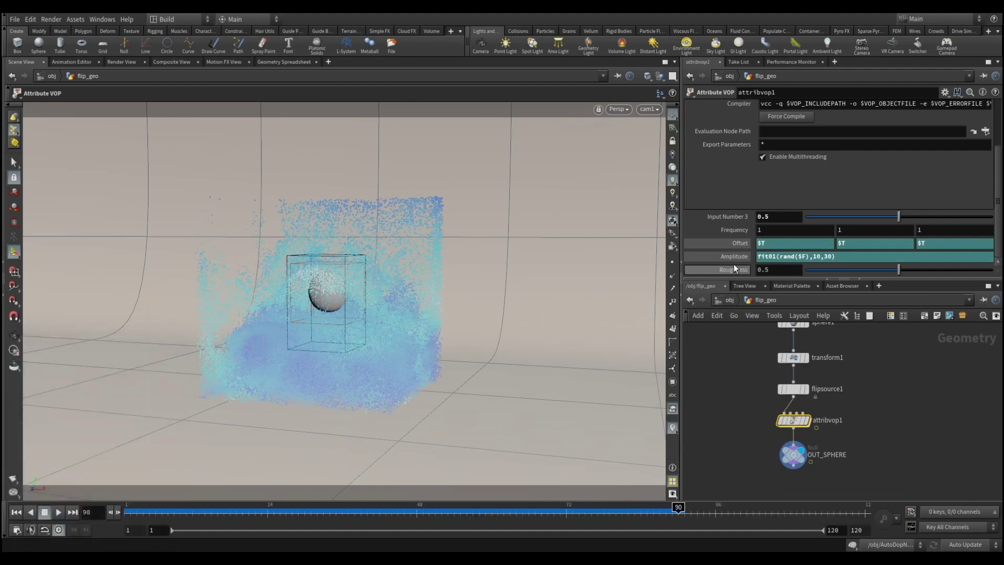
{"action": "left_click", "coordinate": [728, 302]}
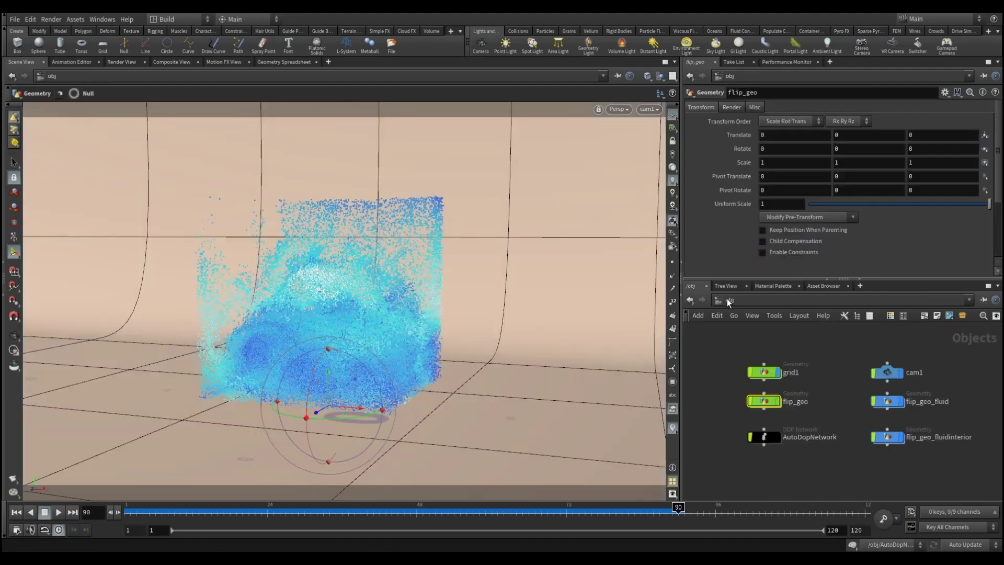
Enter AutoDopNetwork to show volumesource1 and scrub the playhead back to frame 80.
{"action": "double_click", "coordinate": [764, 436]}
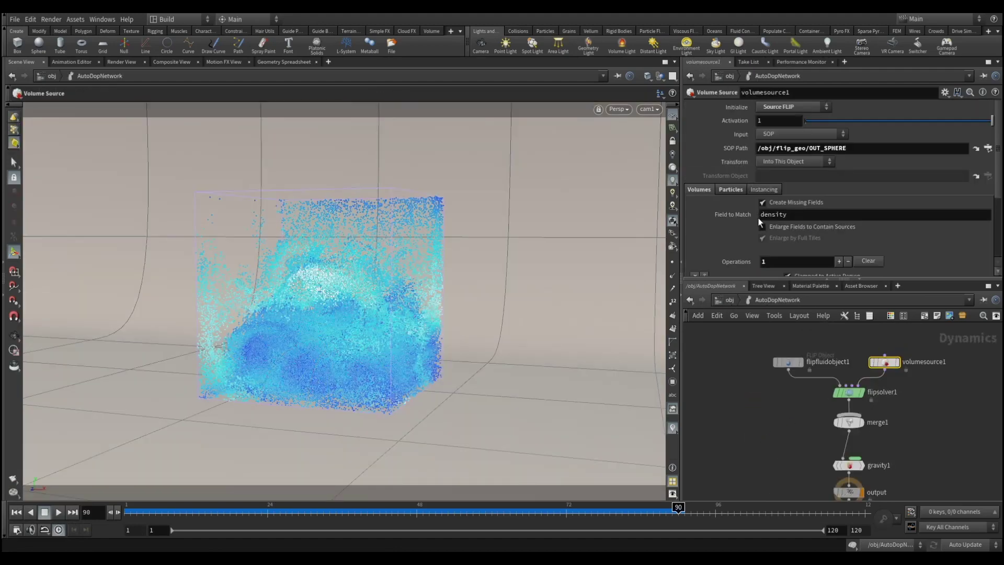
{"action": "scroll", "coordinate": [754, 220], "scroll_direction": "down", "scroll_amount": 3}
{"action": "scroll", "coordinate": [757, 229], "scroll_direction": "up", "scroll_amount": 3}
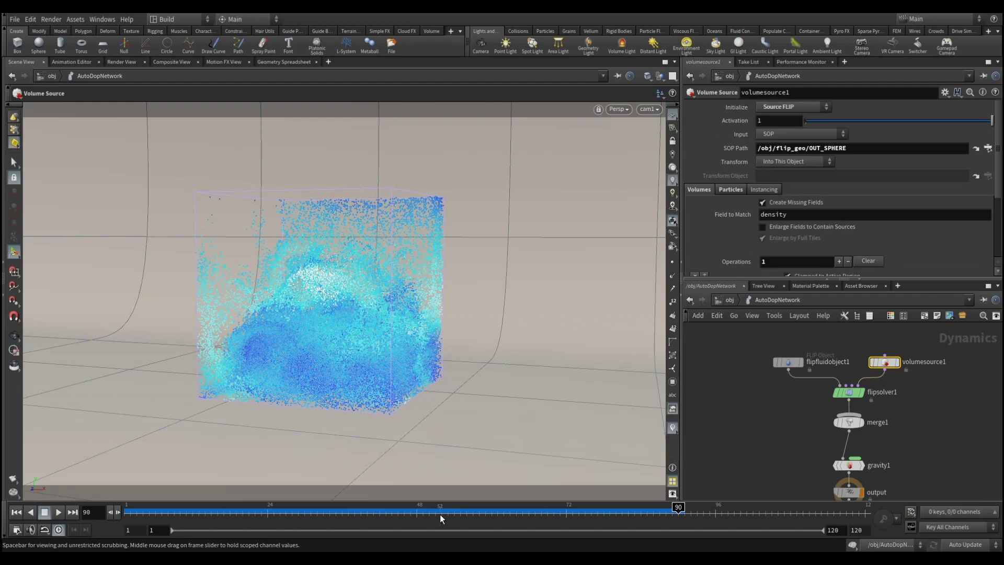
{"action": "mouse_move", "coordinate": [444, 513]}
{"action": "left_mouse_down"}
{"action": "mouse_move", "coordinate": [276, 506]}
{"action": "mouse_move", "coordinate": [639, 520]}
{"action": "mouse_move", "coordinate": [613, 520]}
{"action": "left_mouse_up"}
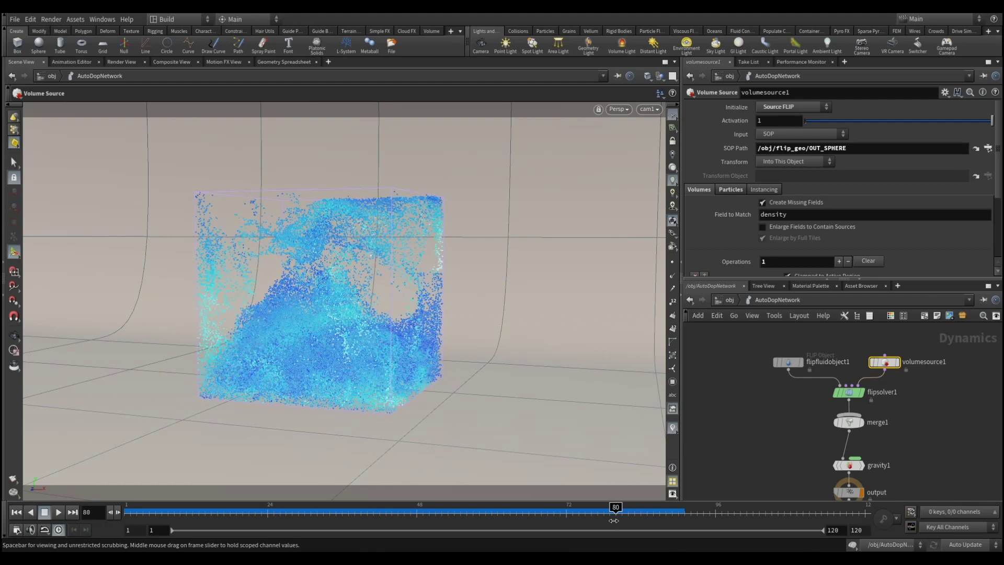
Keyframe volumesource1's Activation at 1 on frame 80.
{"action": "right_click", "coordinate": [776, 121]}
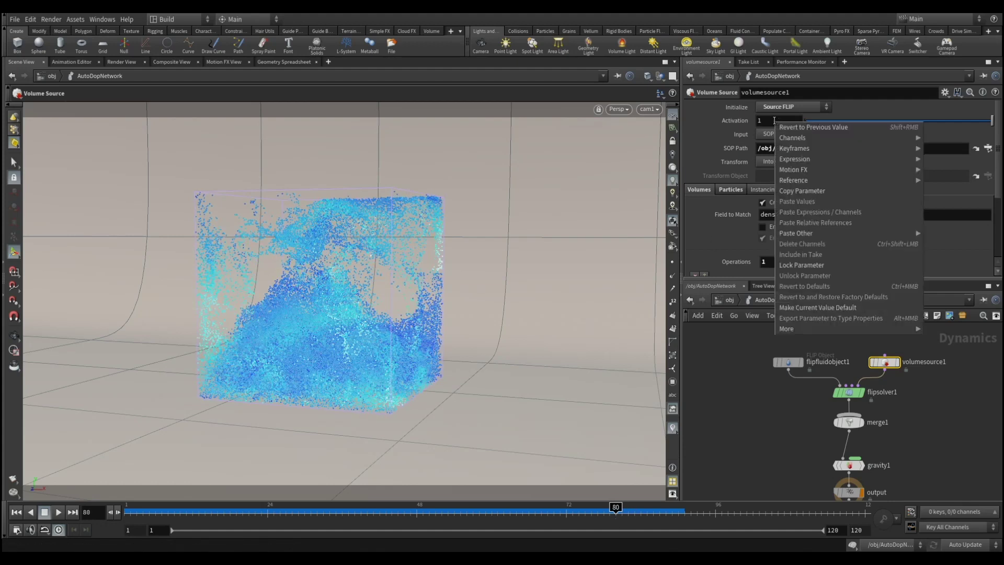
{"action": "key", "text": "Escape"}
{"action": "right_click", "coordinate": [774, 121]}
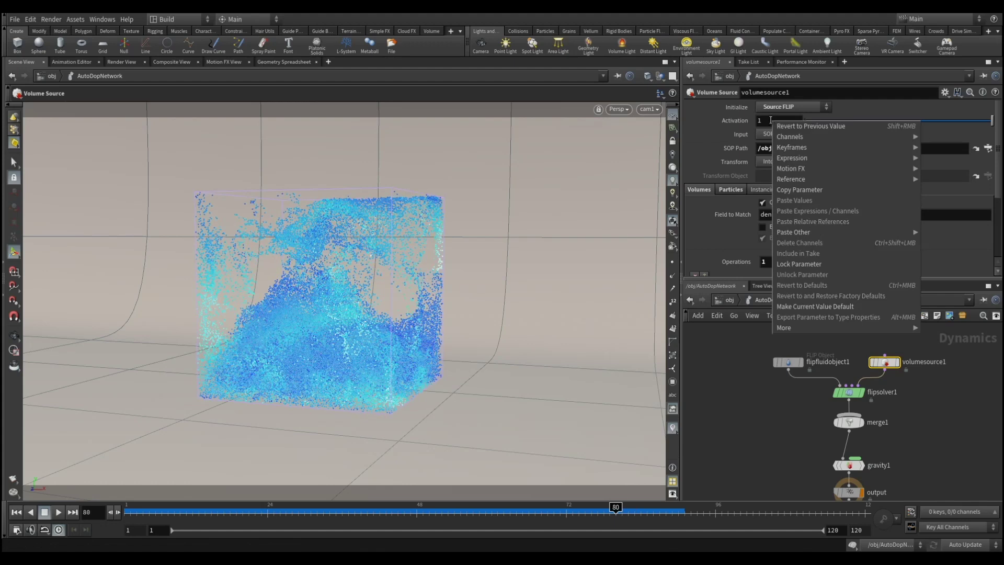
{"action": "key", "text": "Escape"}
{"action": "left_click", "coordinate": [769, 121], "text": "alt"}
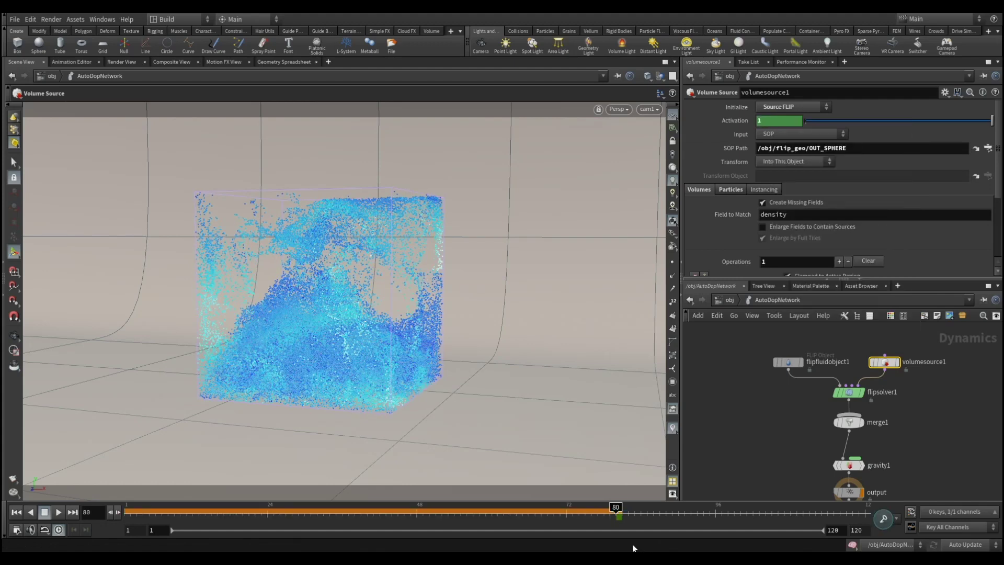
Keyframe Activation at 0 on frame 81, then rewind and replay the simulation.
{"action": "left_click", "coordinate": [622, 518]}
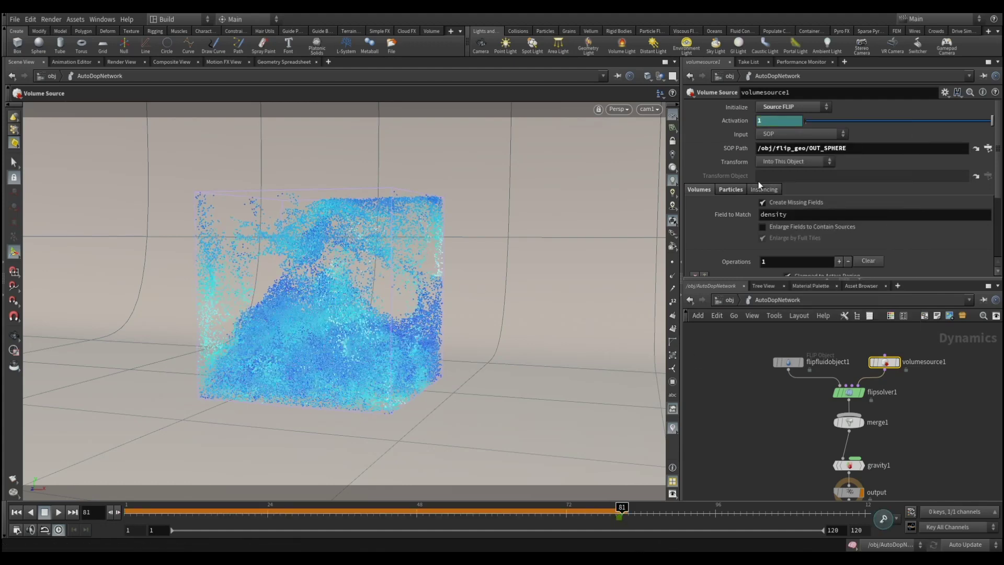
{"action": "left_click_drag", "start_coordinate": [778, 120], "coordinate": [710, 126]}
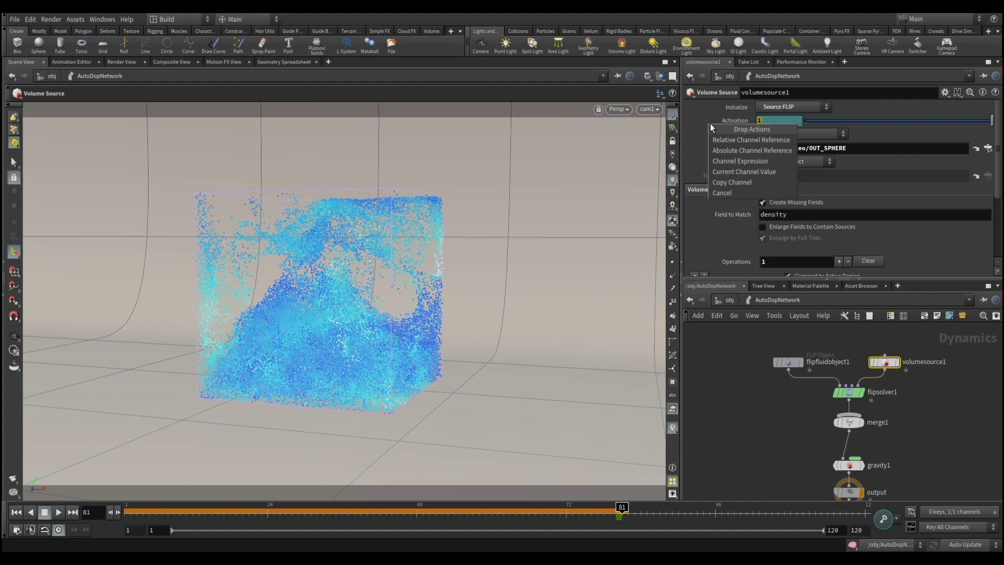
{"action": "left_click", "coordinate": [758, 122]}
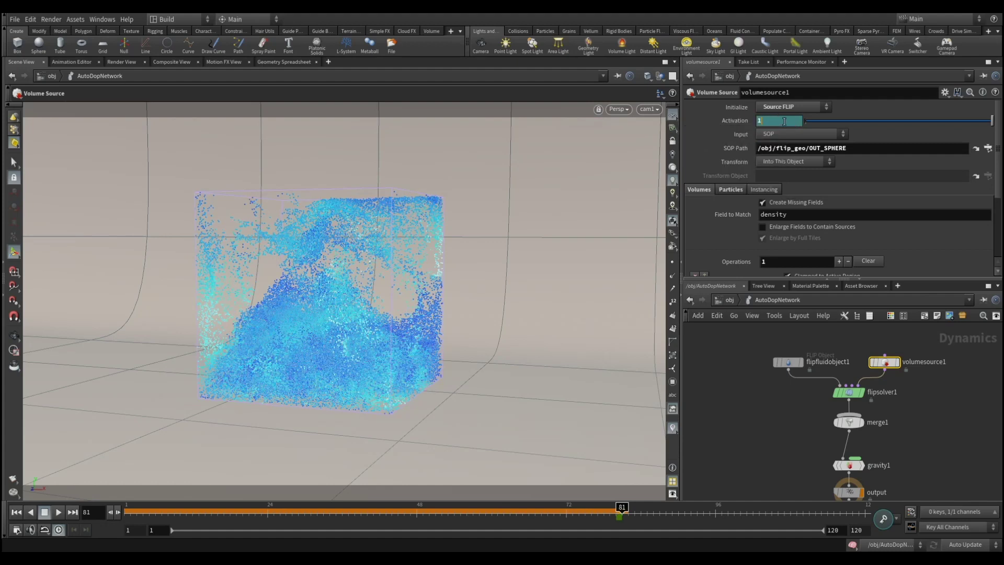
{"action": "type", "text": "0"}
{"action": "key", "text": "Return"}
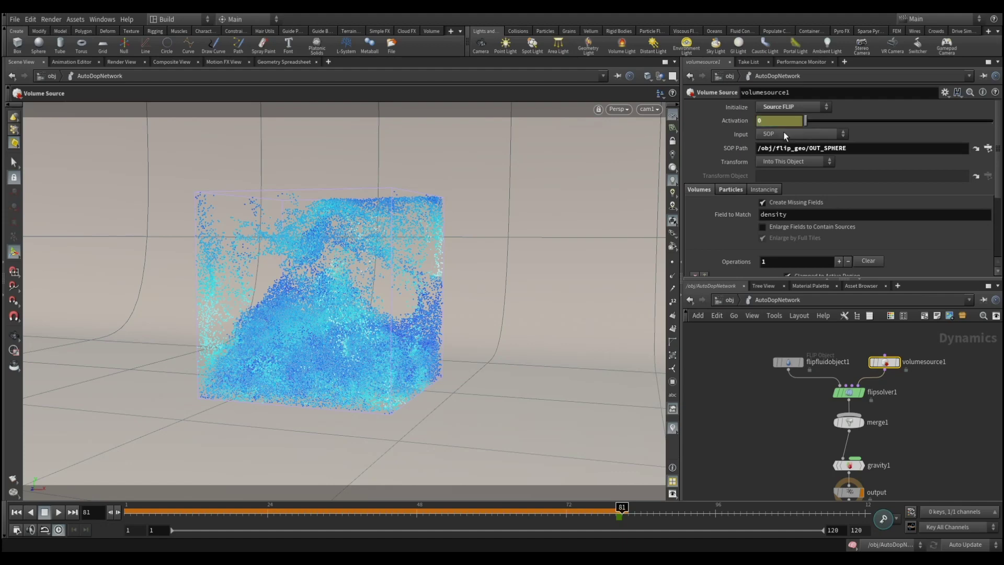
{"action": "left_click", "coordinate": [775, 121], "text": "alt"}
{"action": "left_click", "coordinate": [20, 511]}
{"action": "left_click", "coordinate": [58, 512]}
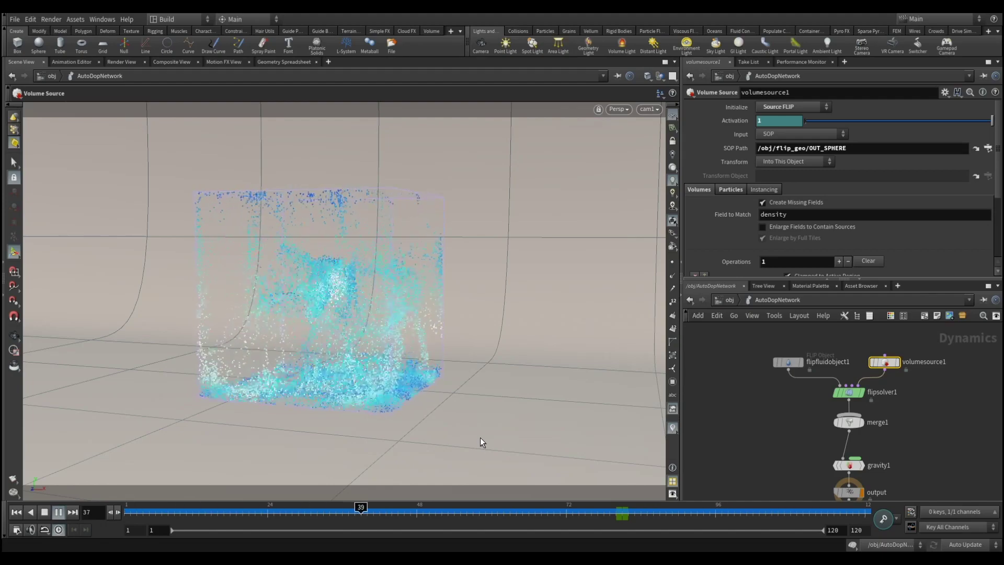
Reopen Global Animation Options, showing 24 FPS, frames 1–120 and realtime playback.
{"action": "left_click", "coordinate": [59, 529]}
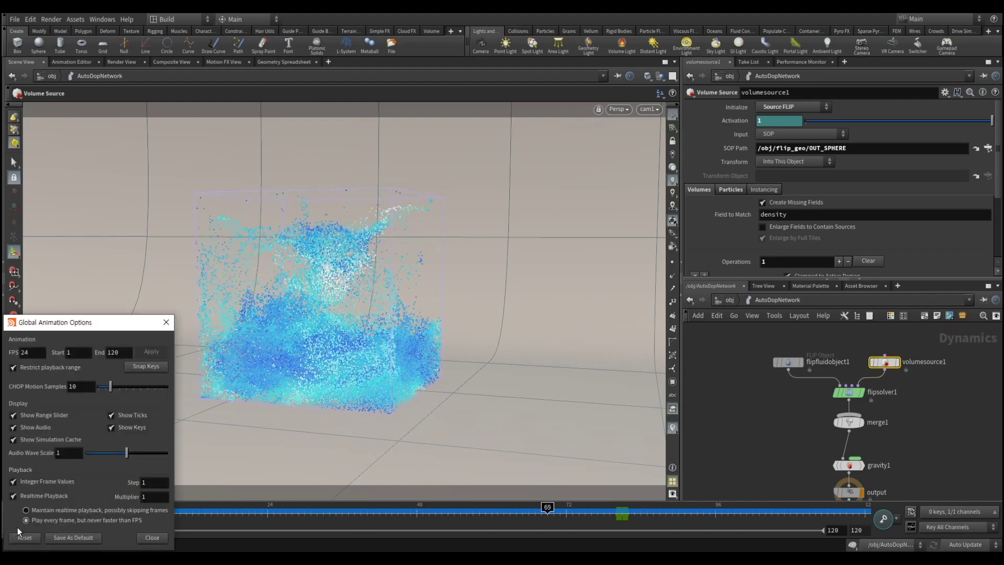
Extend the frame range end to 160 and replay the splash simulation.
{"action": "type", "text": "160"}
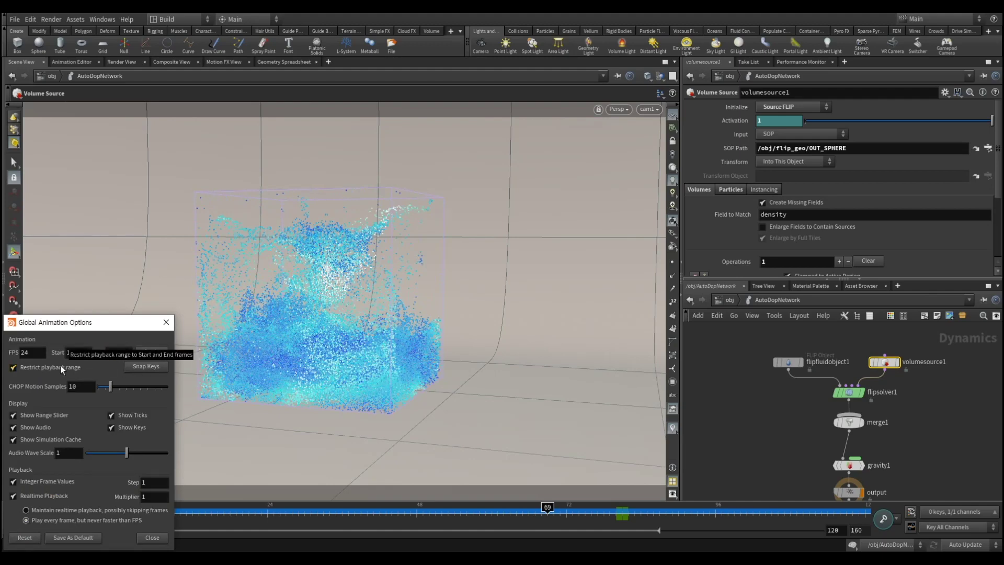
{"action": "left_click", "coordinate": [152, 352]}
{"action": "left_click", "coordinate": [166, 322]}
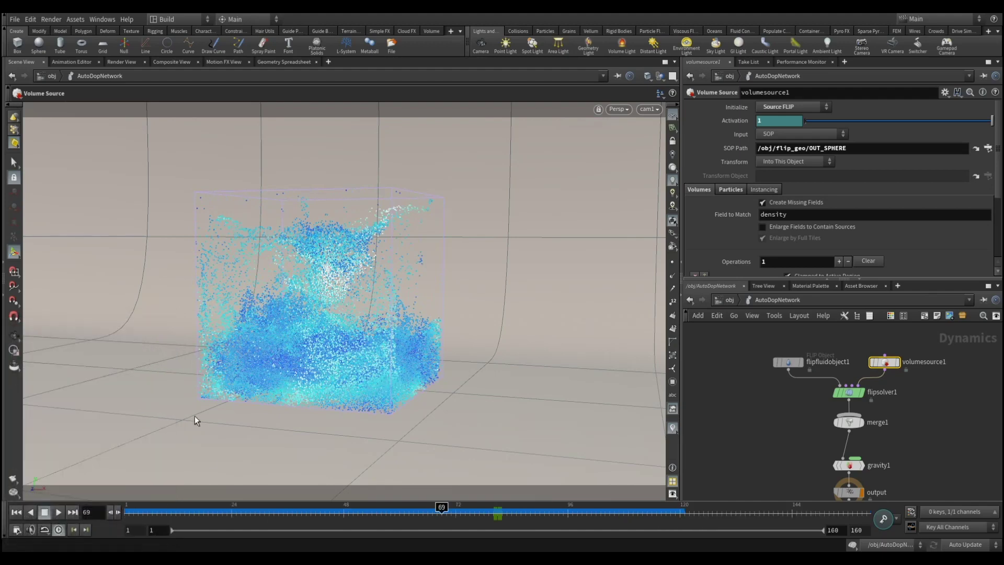
{"action": "left_click", "coordinate": [58, 512]}
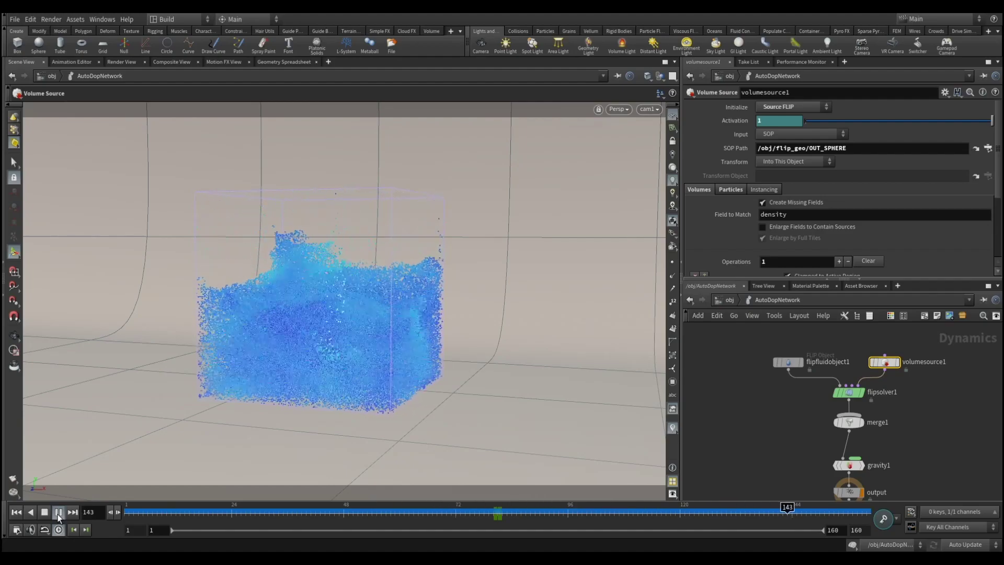
{"action": "left_click", "coordinate": [59, 513]}
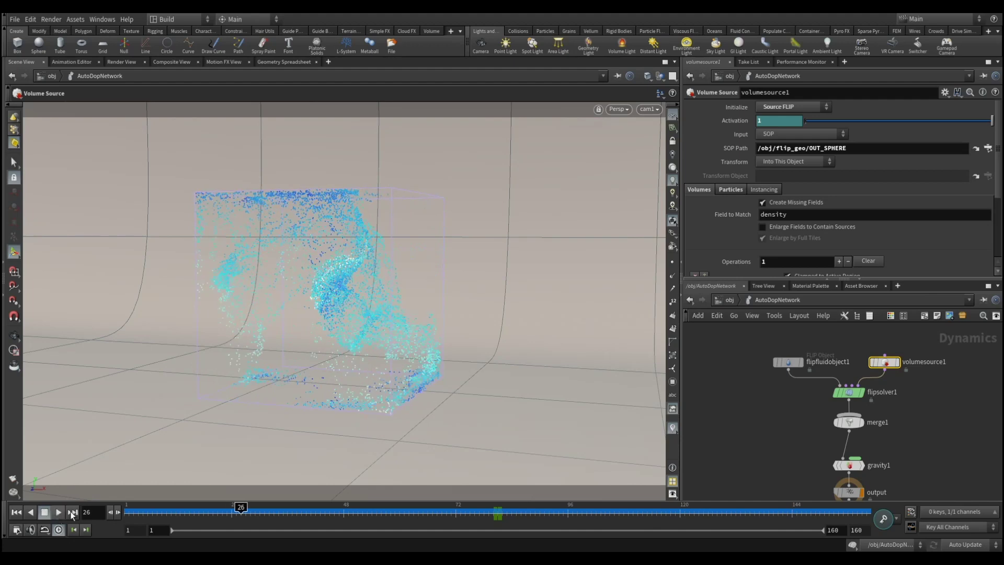
Keyframe Activation at 1 on frame 70, then step to frame 71.
{"action": "left_click", "coordinate": [445, 512]}
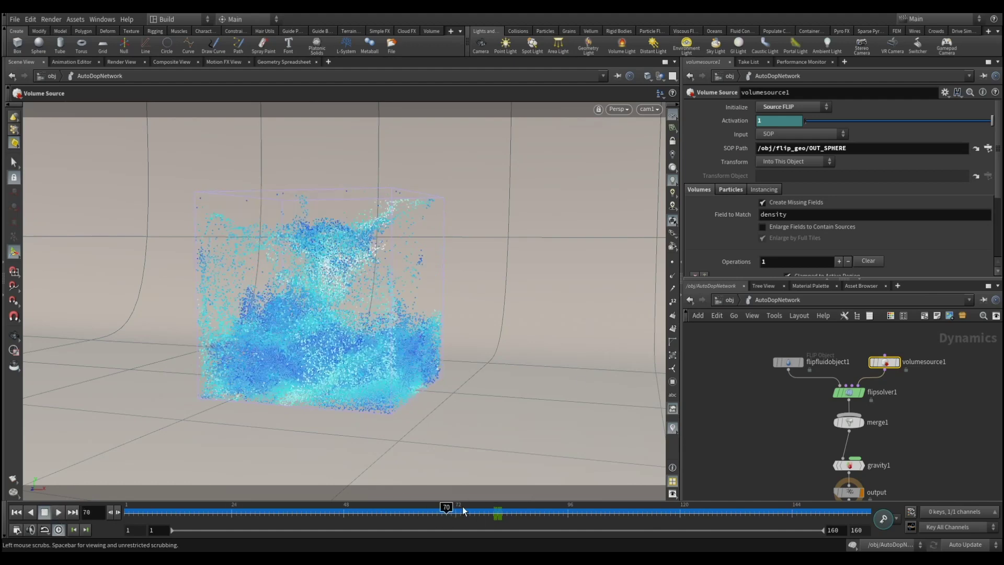
{"action": "left_click", "coordinate": [782, 120], "text": "alt"}
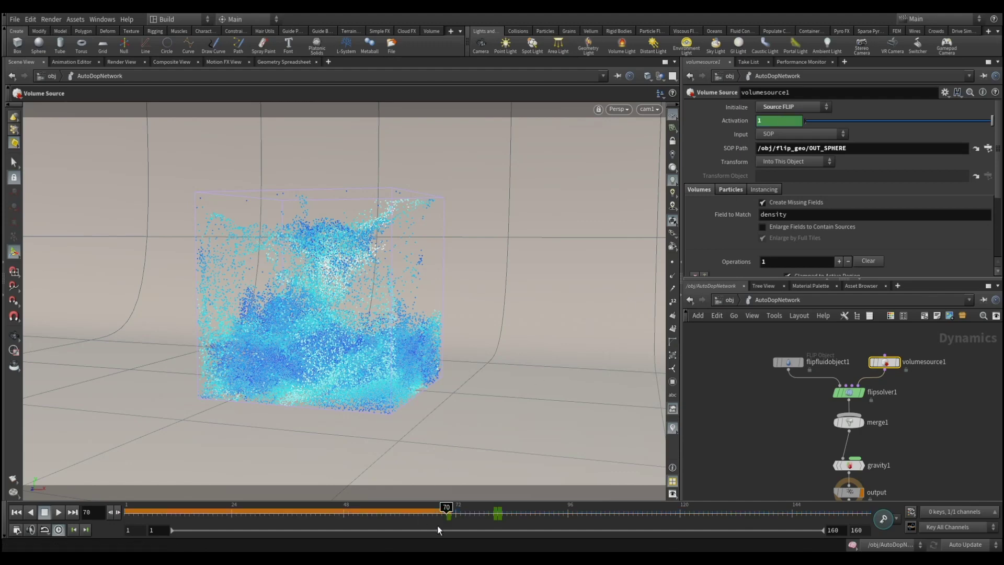
{"action": "left_click", "coordinate": [451, 518]}
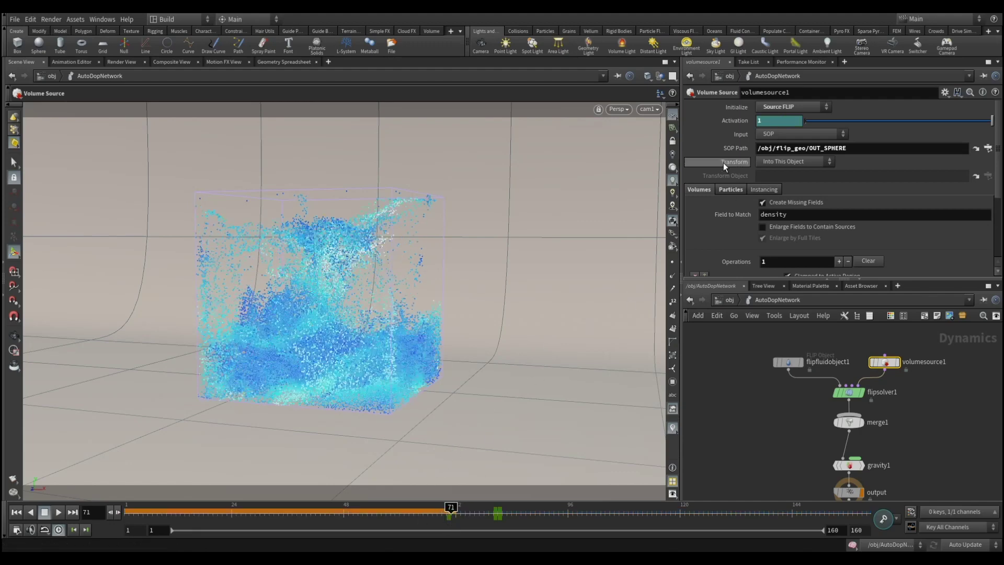
Key Activation to 0 at frame 71 and view its curve in the Animation Editor.
{"action": "type", "text": "0"}
{"action": "key", "text": "Return"}
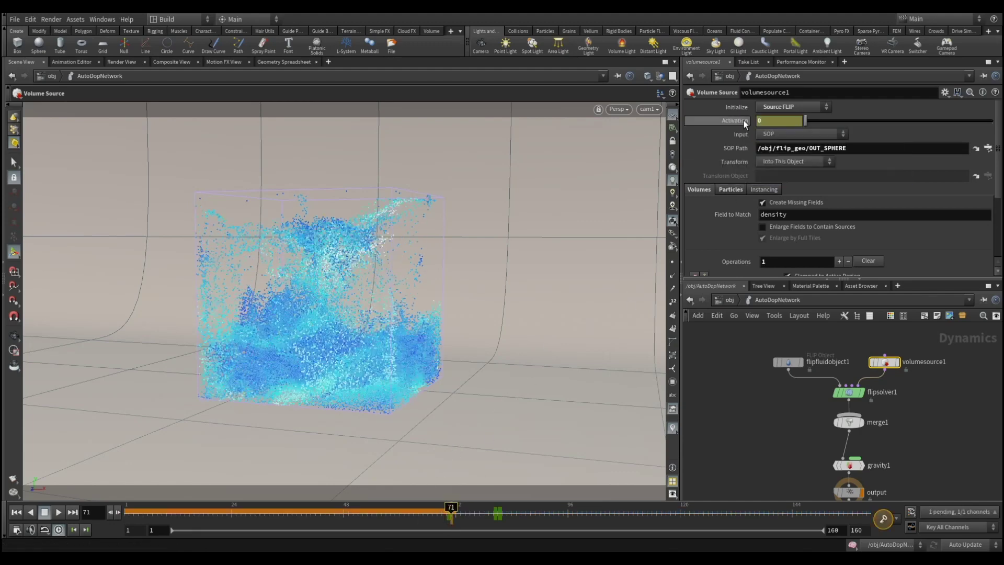
{"action": "left_click", "coordinate": [771, 121], "text": "shift"}
{"action": "mouse_move", "coordinate": [785, 164]}
{"action": "right_mouse_down"}
{"action": "mouse_move", "coordinate": [868, 230]}
{"action": "mouse_move", "coordinate": [779, 192]}
{"action": "right_mouse_up"}
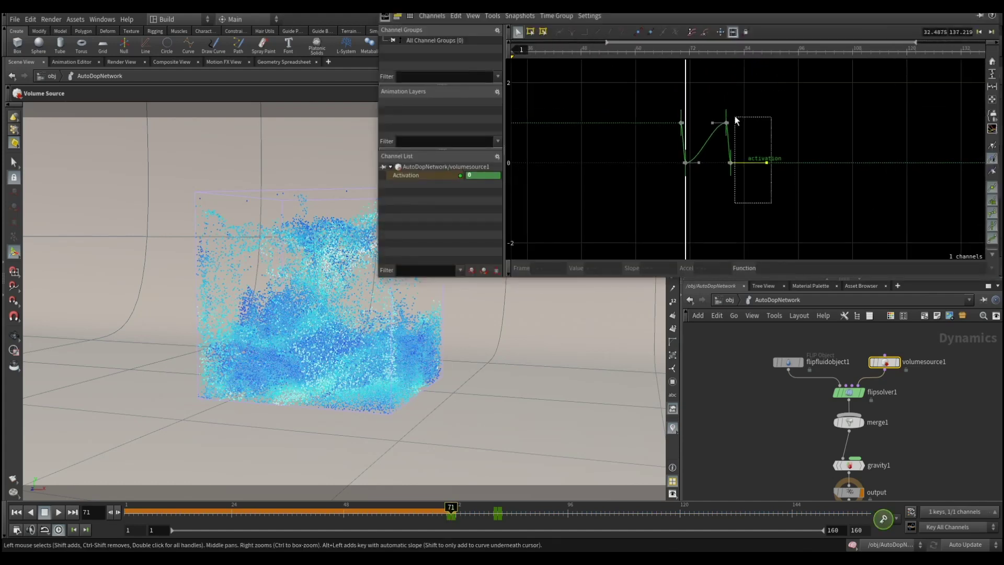
Delete the later frame 80–81 activation keys and rewind the simulation to frame 1.
{"action": "left_click_drag", "start_coordinate": [735, 120], "coordinate": [735, 120]}
{"action": "key", "text": "Delete"}
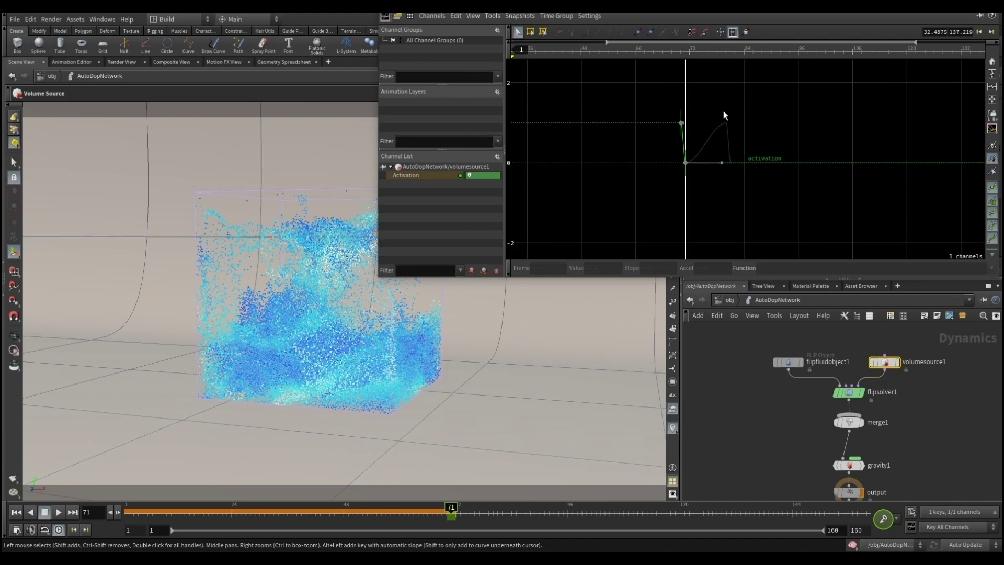
{"action": "left_click_drag", "start_coordinate": [785, 180], "coordinate": [634, 81]}
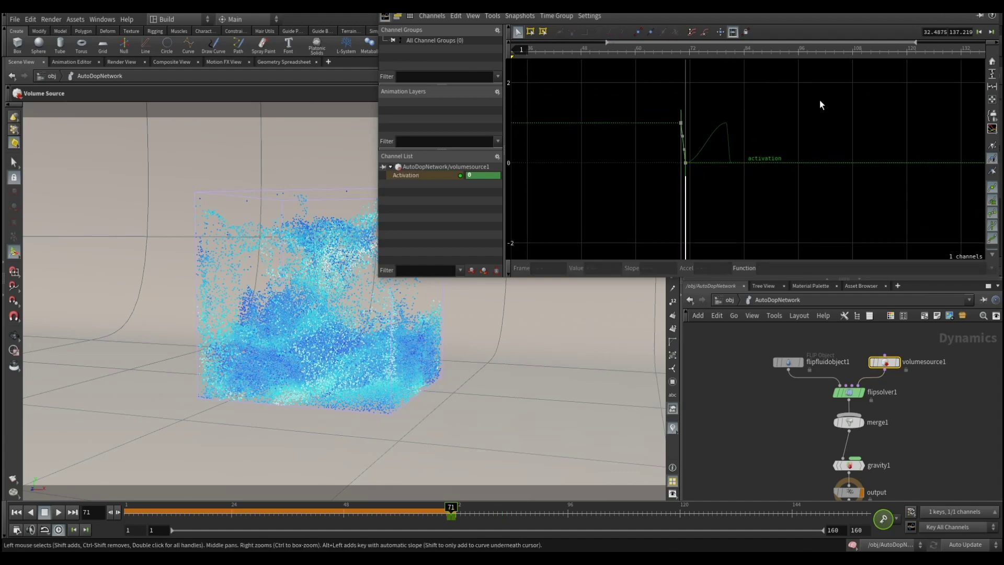
{"action": "left_click", "coordinate": [951, 17]}
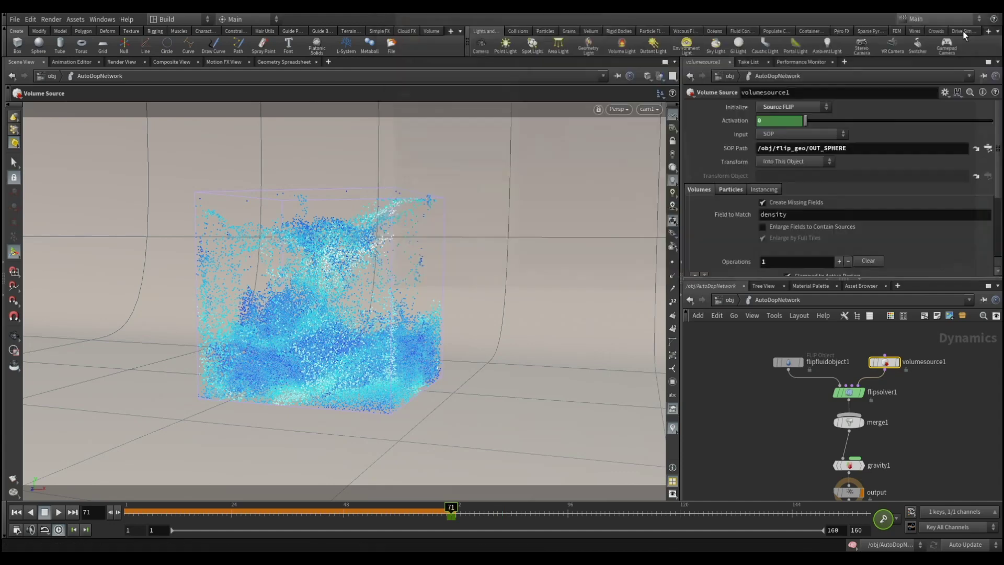
{"action": "left_click", "coordinate": [17, 511]}
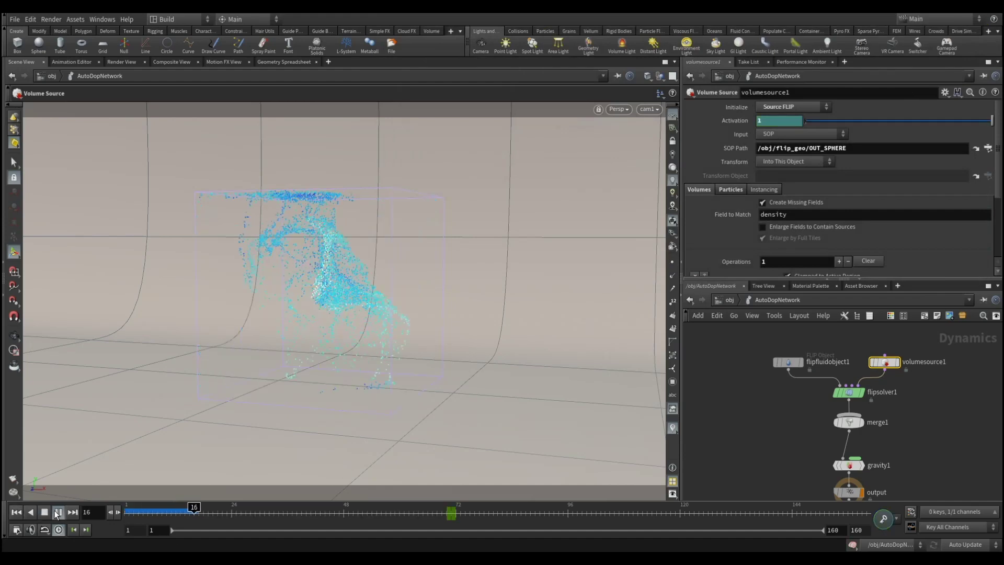
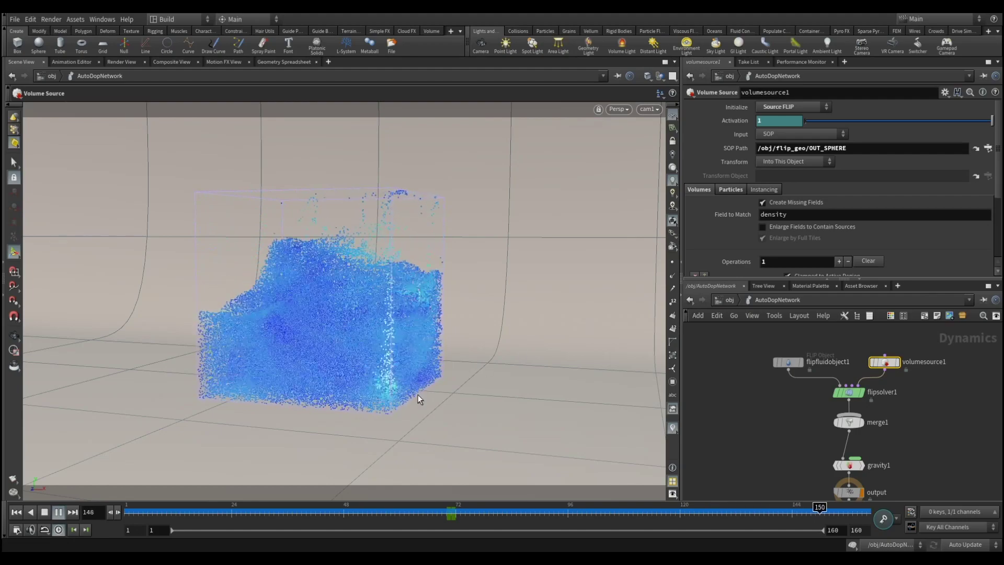
Play the simulation, then go from /obj into the flip_geo_fluid geometry network.
{"action": "left_click", "coordinate": [54, 510]}
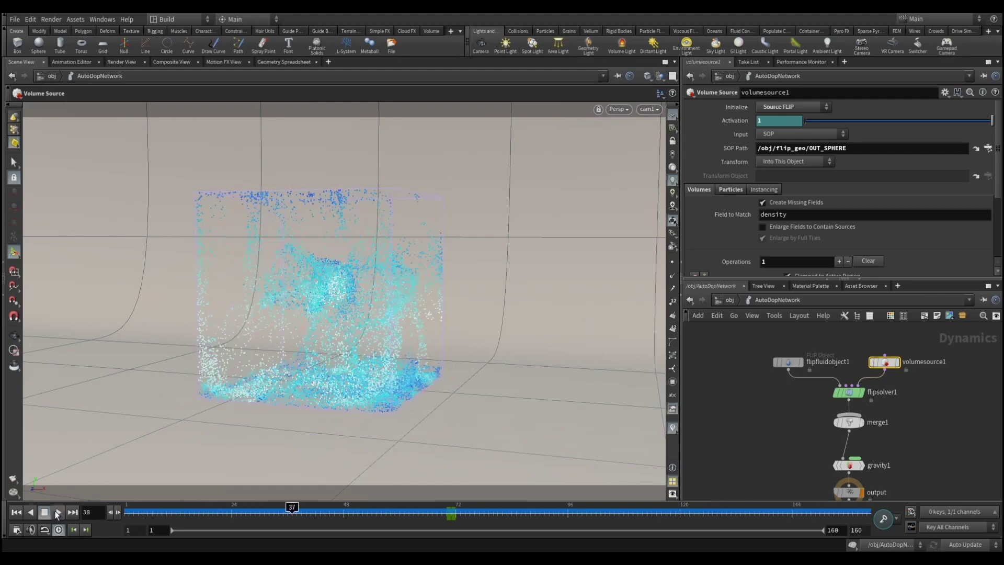
{"action": "key", "text": "h"}
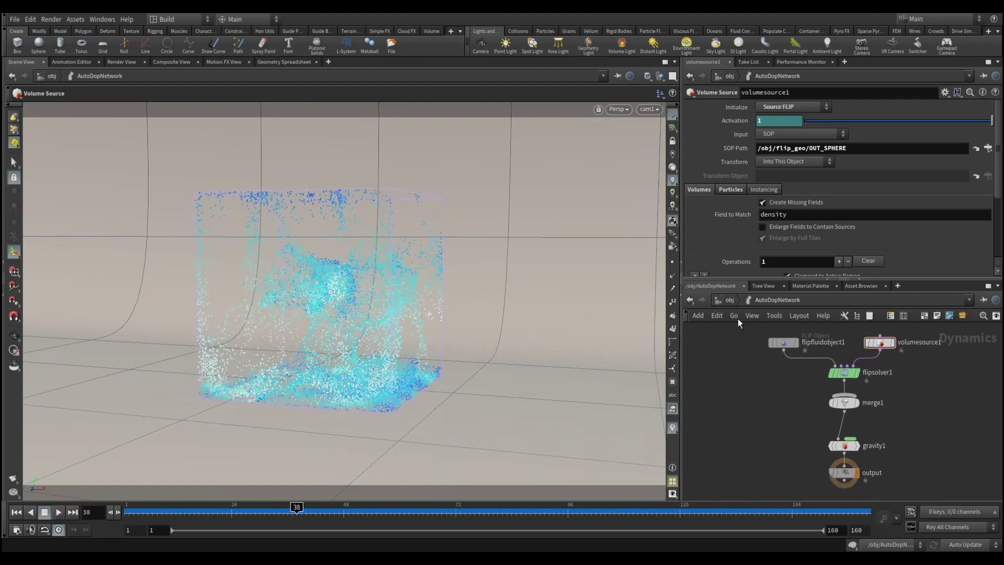
{"action": "left_click", "coordinate": [726, 299]}
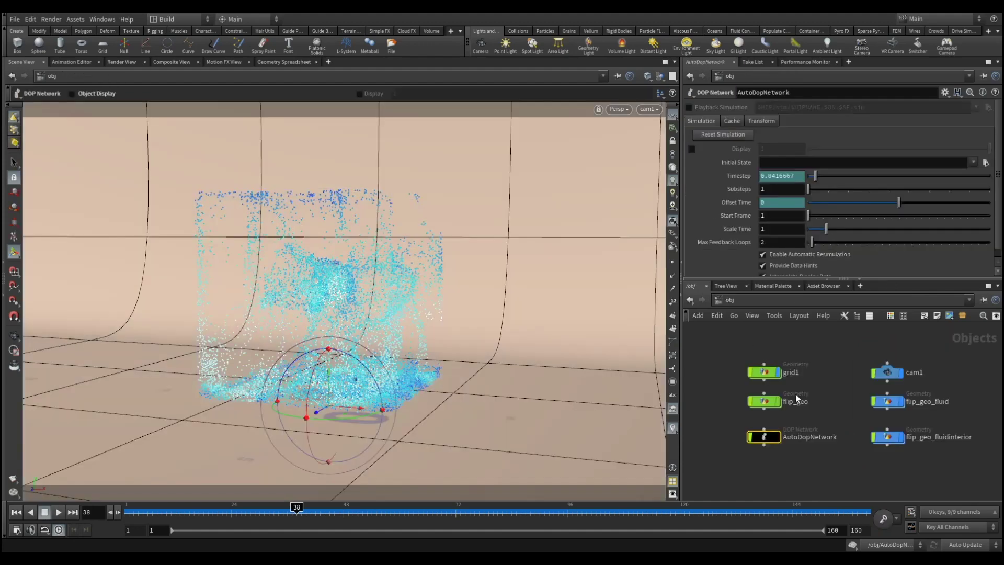
{"action": "double_click", "coordinate": [887, 402]}
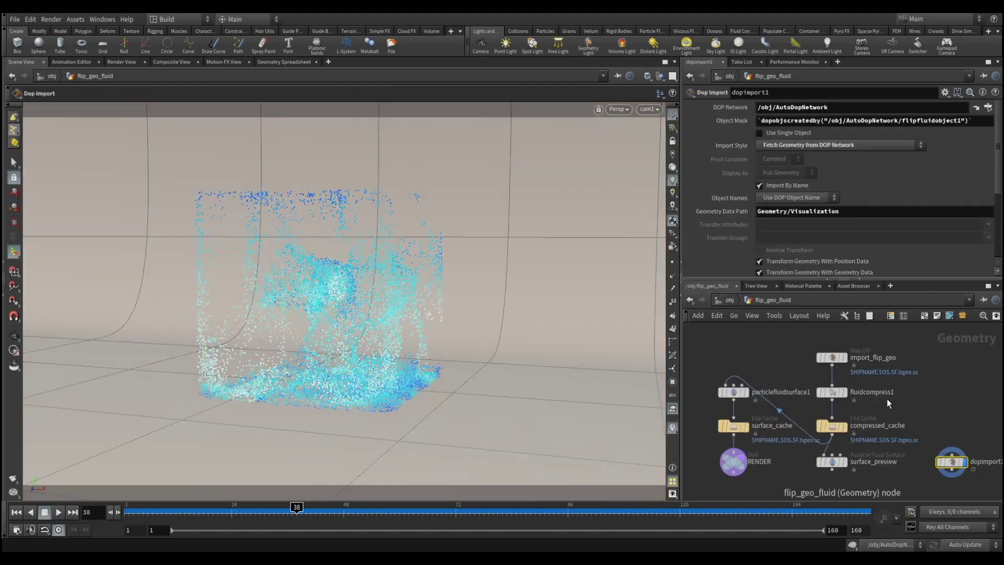
Inspect the import_flip_geo, fluidcompress1 and compressed_cache node settings.
{"action": "left_click", "coordinate": [832, 357]}
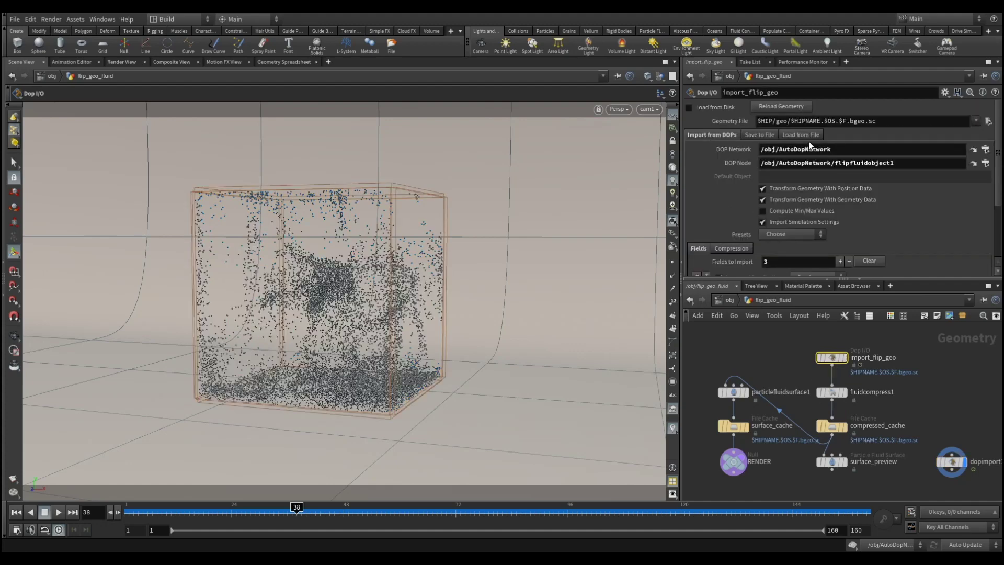
{"action": "left_click_drag", "start_coordinate": [790, 149], "coordinate": [875, 150]}
{"action": "left_click_drag", "start_coordinate": [778, 163], "coordinate": [909, 161]}
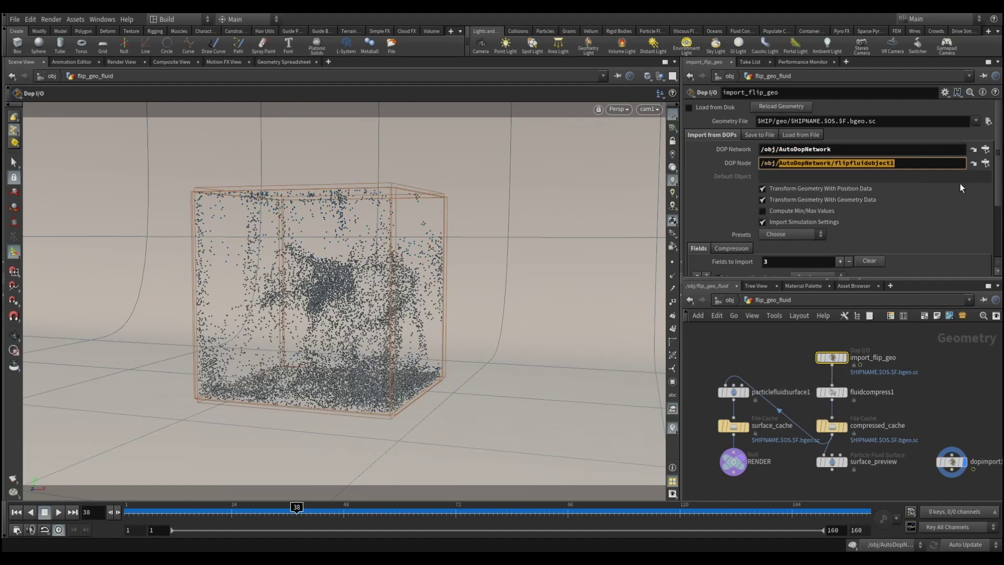
{"action": "left_click", "coordinate": [830, 391]}
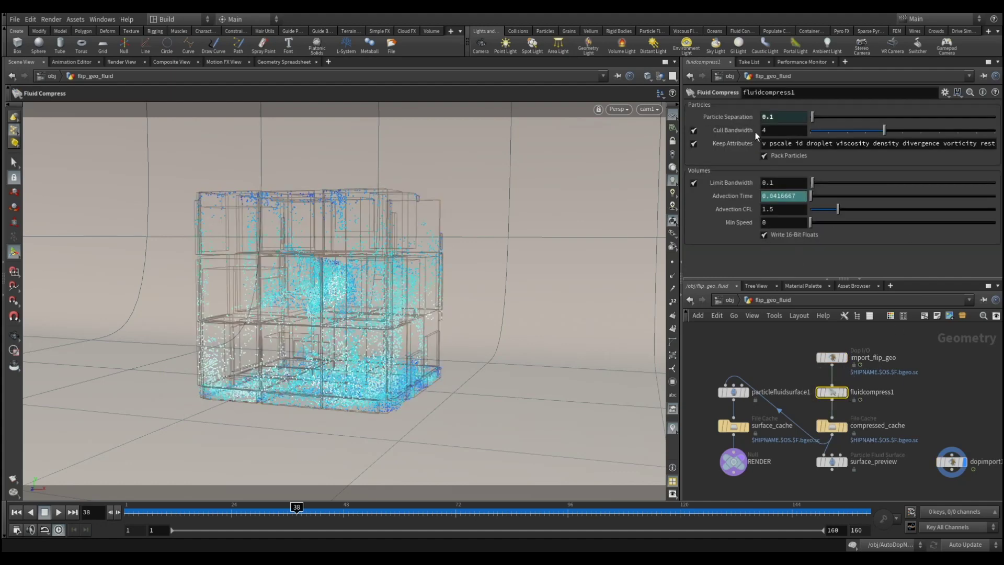
{"action": "left_click", "coordinate": [830, 427]}
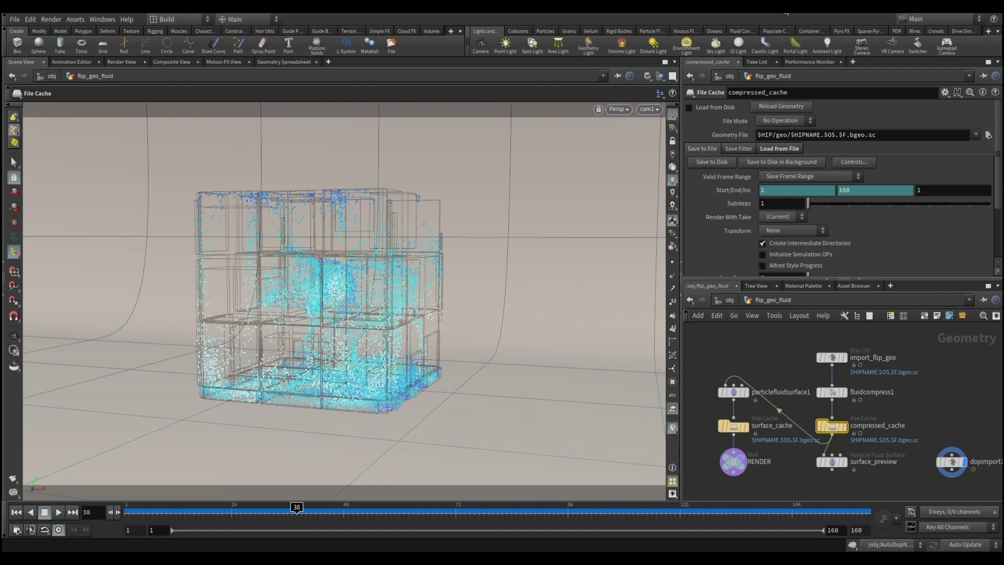
Save the scene as flip_box_v01.hip in F:/youtube_houdident/seq/19.flip_box/.
{"action": "left_click", "coordinate": [14, 20]}
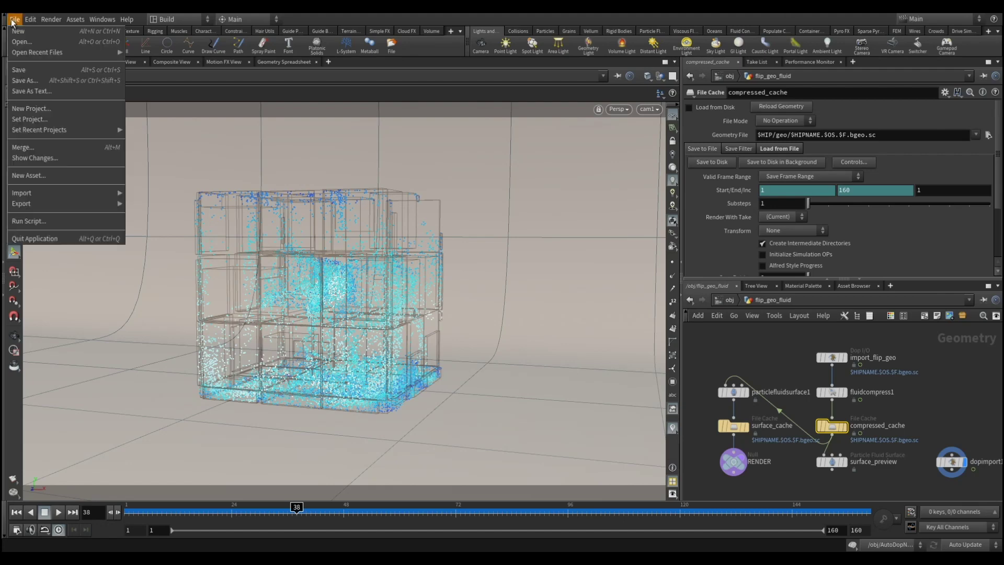
{"action": "left_click", "coordinate": [26, 69]}
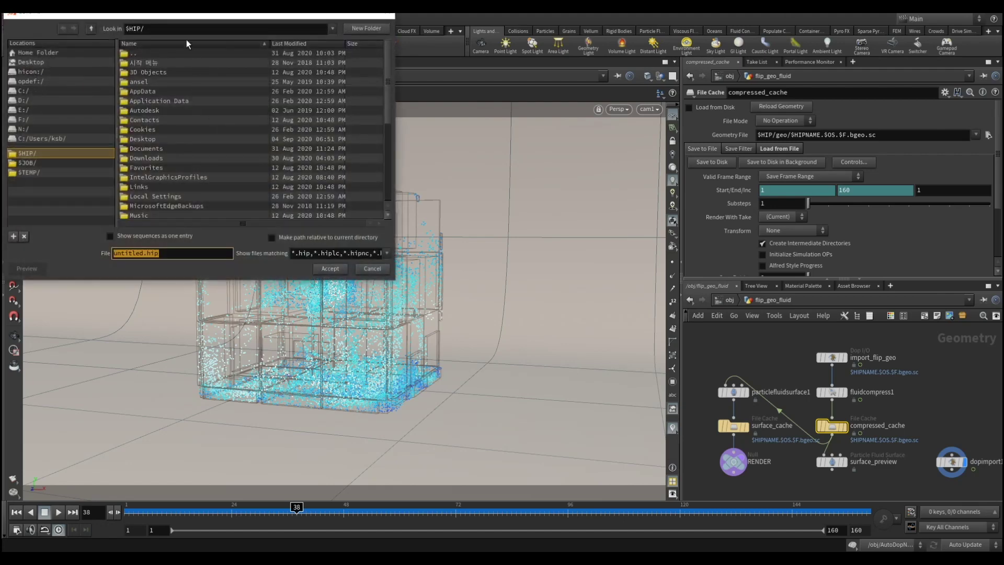
{"action": "type", "text": "F:/youtube_houdident/seq/19.flip_box/"}
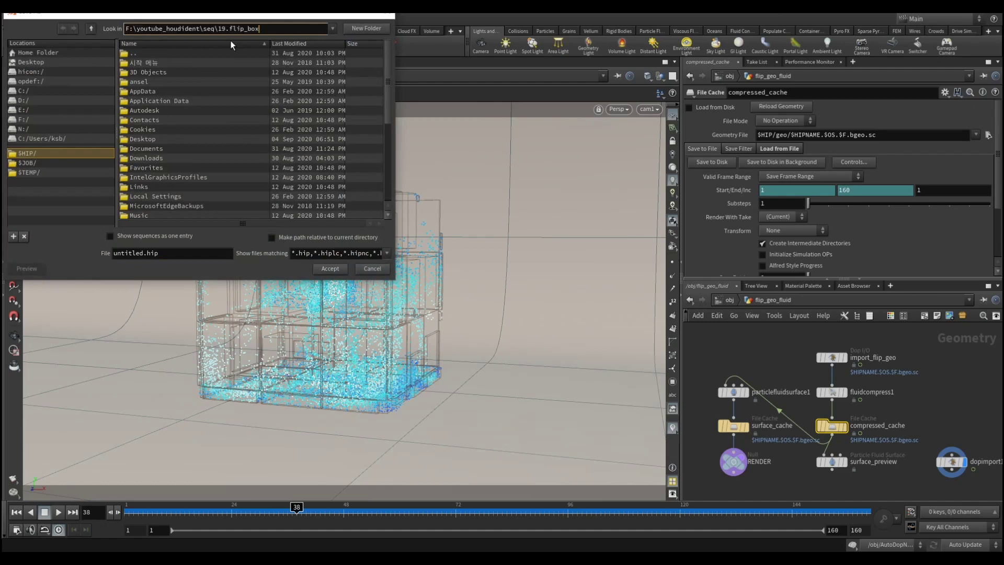
{"action": "key", "text": "Return"}
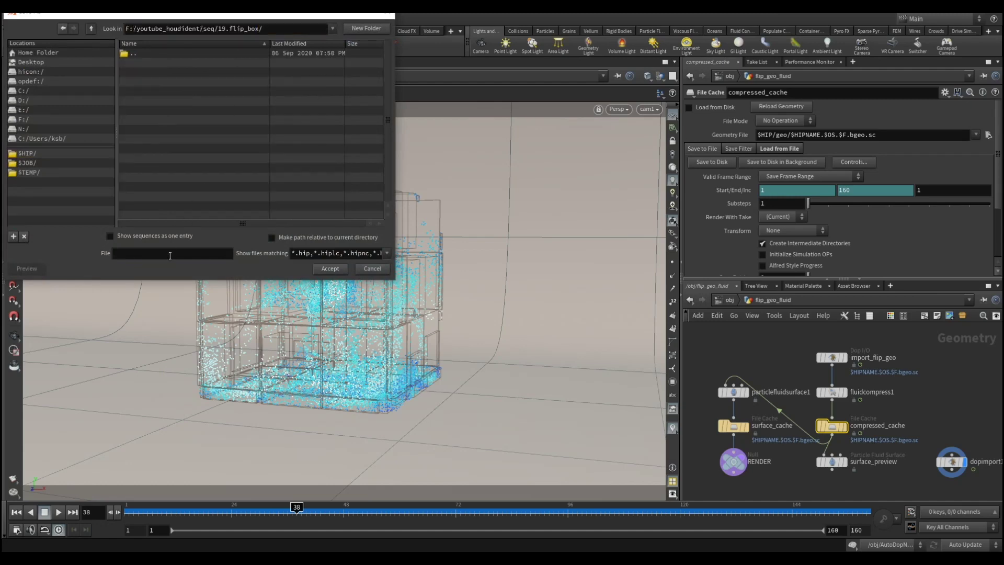
{"action": "type", "text": "fli"}
{"action": "type", "text": "p_box_v01"}
{"action": "left_click", "coordinate": [329, 268]}
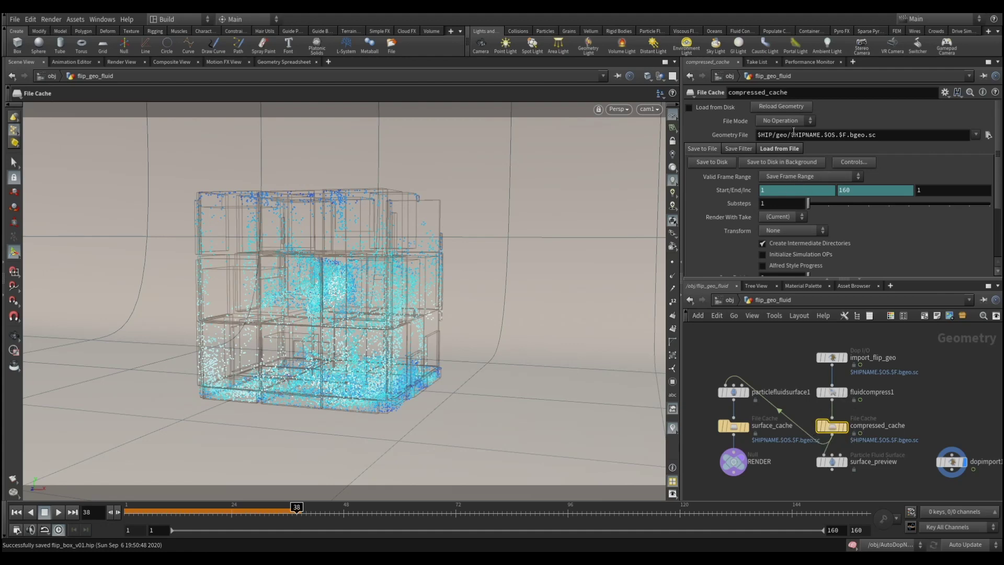
Point compressed_cache at the particle_cache folder, enable Load from Disk, and write frames 1–160.
{"action": "type", "text": "F:\\youtube_houdident\\seq\\19.flip_box\\particle_cache"}
{"action": "key", "text": "Return"}
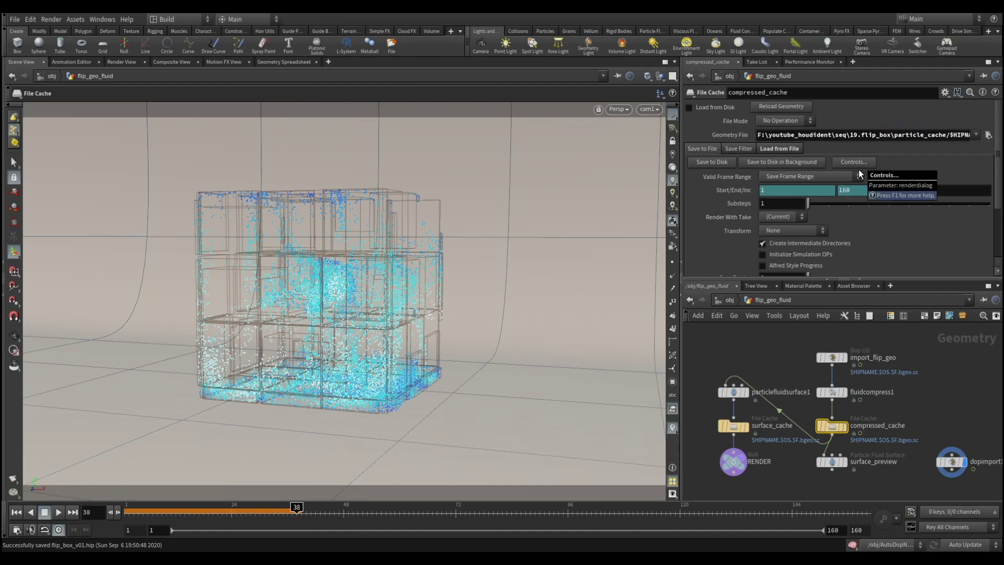
{"action": "left_click", "coordinate": [694, 107]}
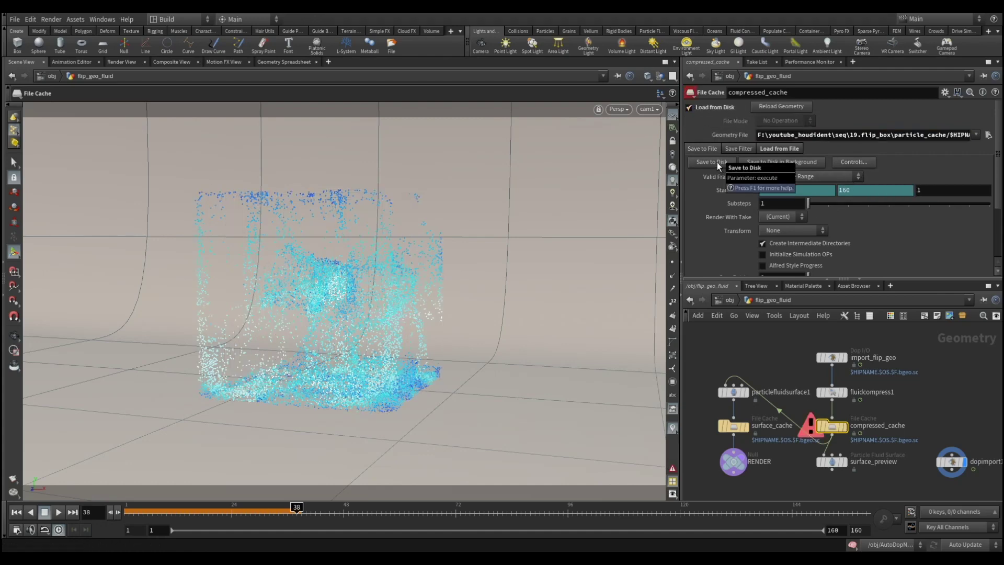
{"action": "left_click", "coordinate": [717, 162]}
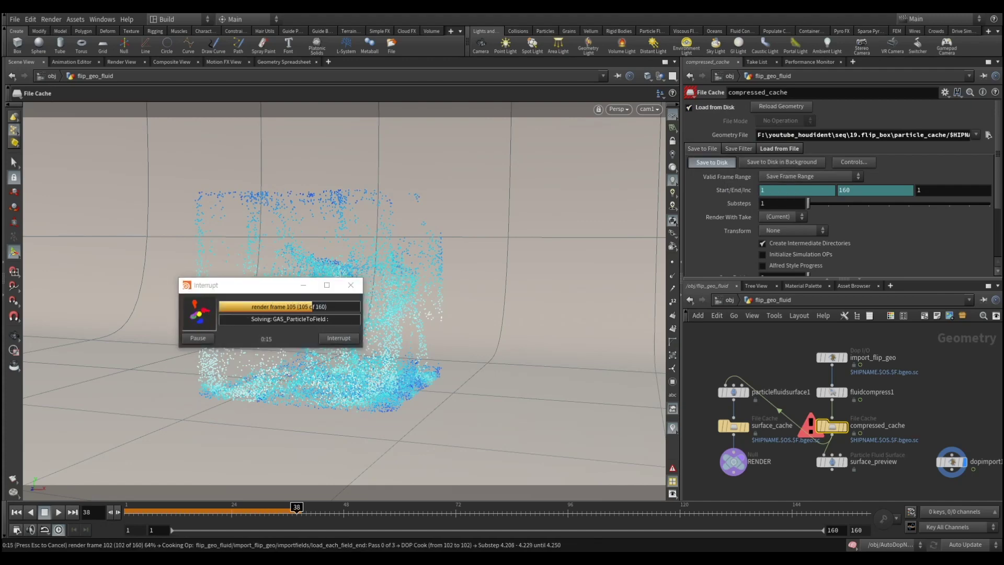
Play back the cached simulation from compressed_cache and scrub to frame 59.
{"action": "left_click", "coordinate": [58, 515]}
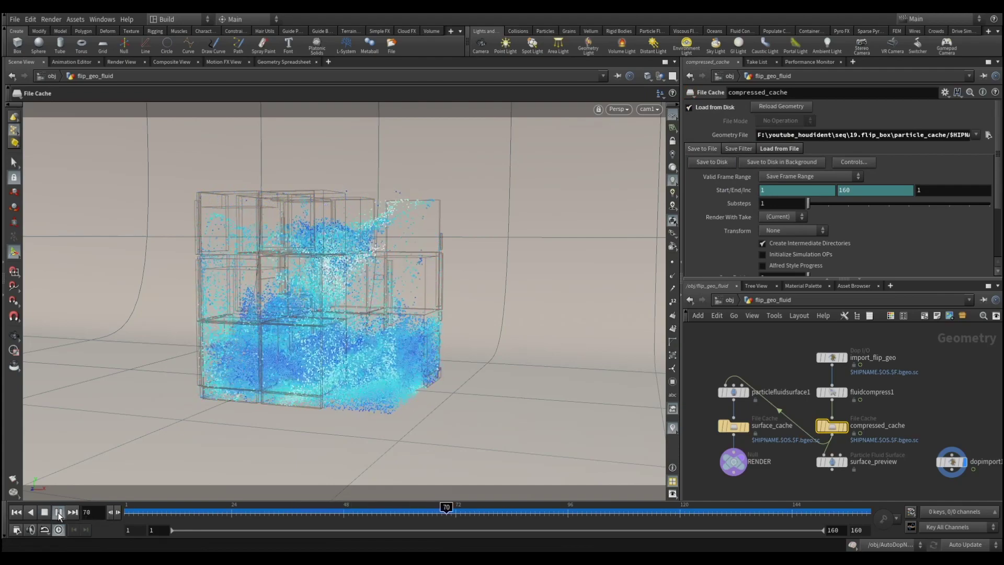
{"action": "left_click", "coordinate": [844, 426]}
{"action": "mouse_move", "coordinate": [194, 507]}
{"action": "left_mouse_down"}
{"action": "mouse_move", "coordinate": [124, 507]}
{"action": "mouse_move", "coordinate": [815, 504]}
{"action": "left_mouse_up"}
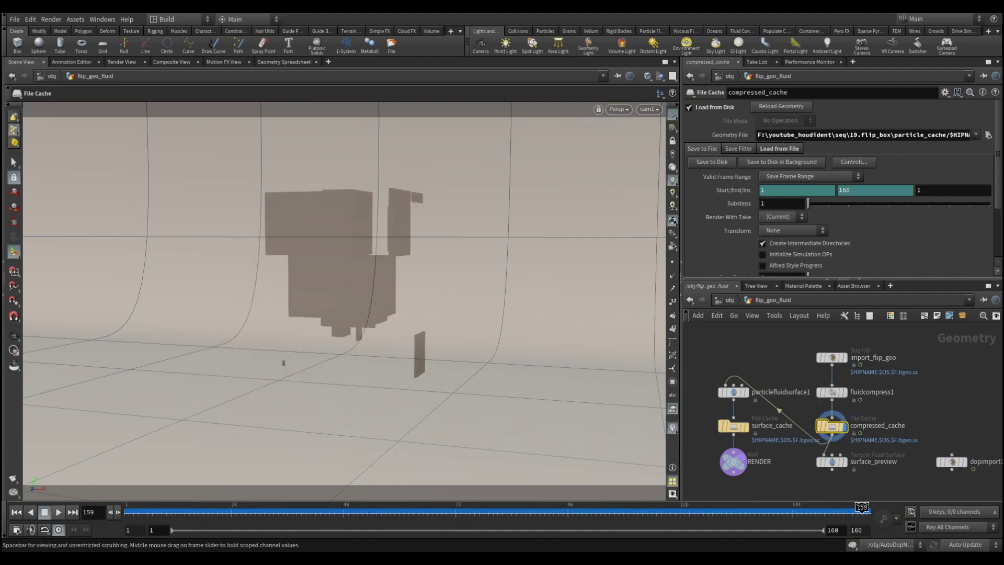
{"action": "left_click", "coordinate": [395, 507]}
Display surface_preview and set its Convert To option to Particles.
{"action": "left_click", "coordinate": [836, 463]}
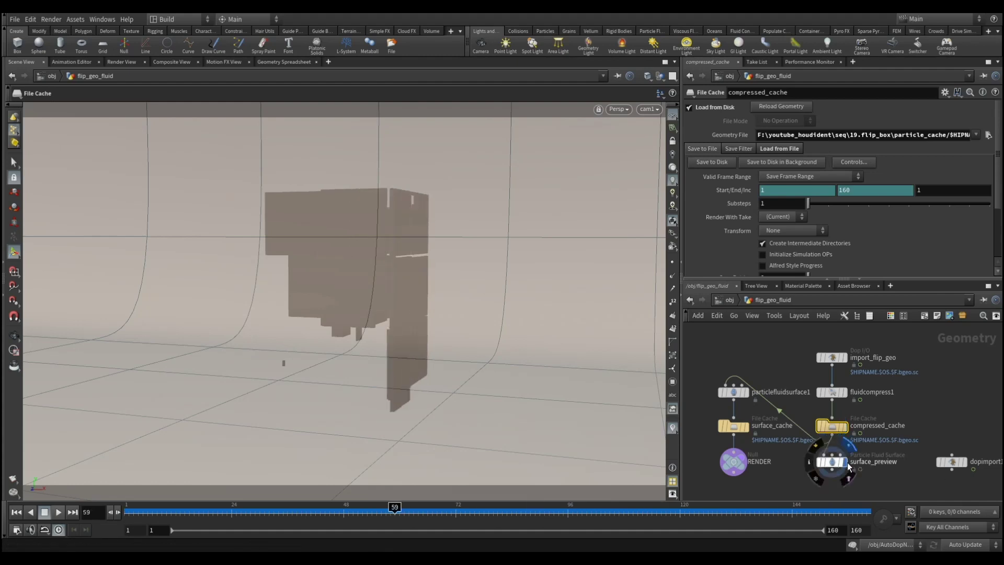
{"action": "left_click", "coordinate": [834, 465]}
{"action": "scroll", "coordinate": [777, 228], "scroll_direction": "down", "scroll_amount": 3}
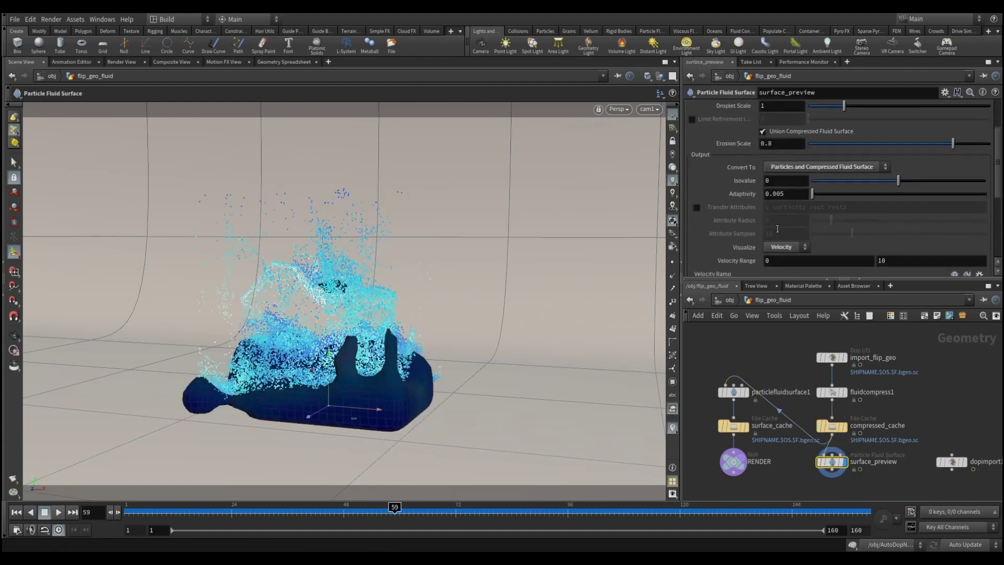
{"action": "scroll", "coordinate": [775, 233], "scroll_direction": "down", "scroll_amount": 3}
{"action": "scroll", "coordinate": [777, 235], "scroll_direction": "up", "scroll_amount": 2}
{"action": "scroll", "coordinate": [784, 219], "scroll_direction": "up", "scroll_amount": 2}
{"action": "left_click", "coordinate": [795, 168]}
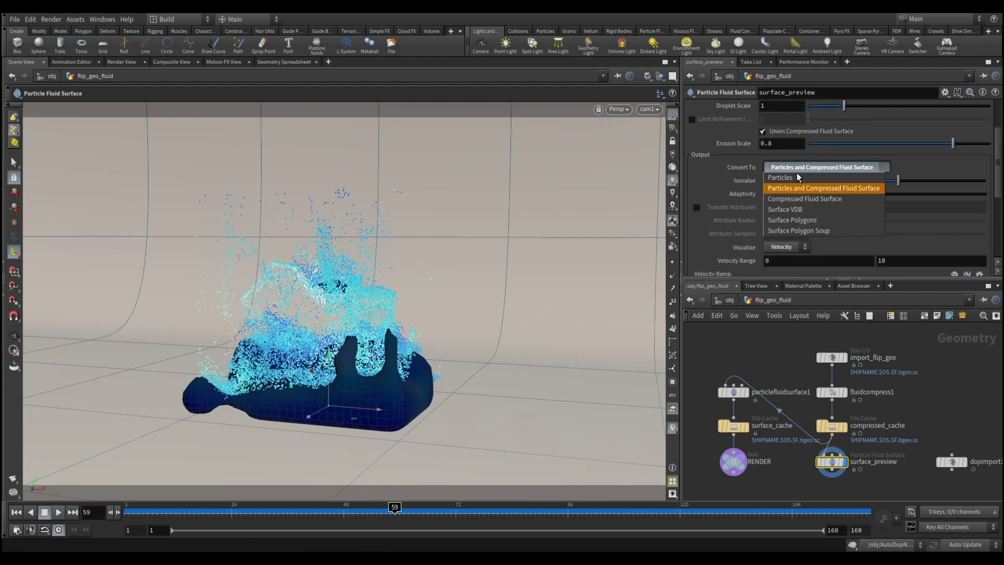
{"action": "left_click", "coordinate": [796, 178]}
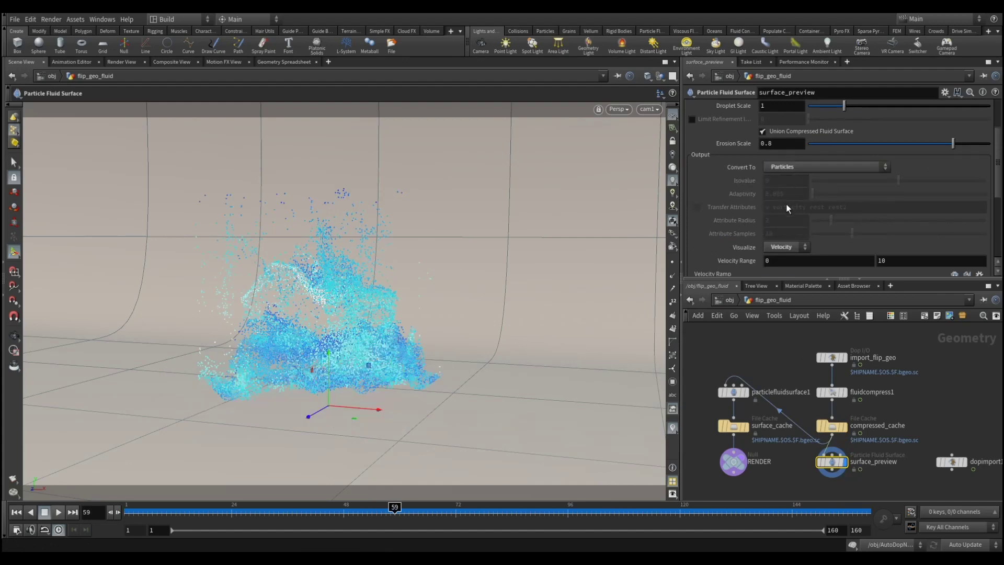
Keep Visualize on Velocity, then display particlefluidsurface1 instead.
{"action": "scroll", "coordinate": [785, 204], "scroll_direction": "down", "scroll_amount": 1}
{"action": "scroll", "coordinate": [783, 210], "scroll_direction": "down", "scroll_amount": 2}
{"action": "mouse_move", "coordinate": [394, 507]}
{"action": "left_mouse_down"}
{"action": "mouse_move", "coordinate": [759, 506]}
{"action": "mouse_move", "coordinate": [97, 509]}
{"action": "left_mouse_up"}
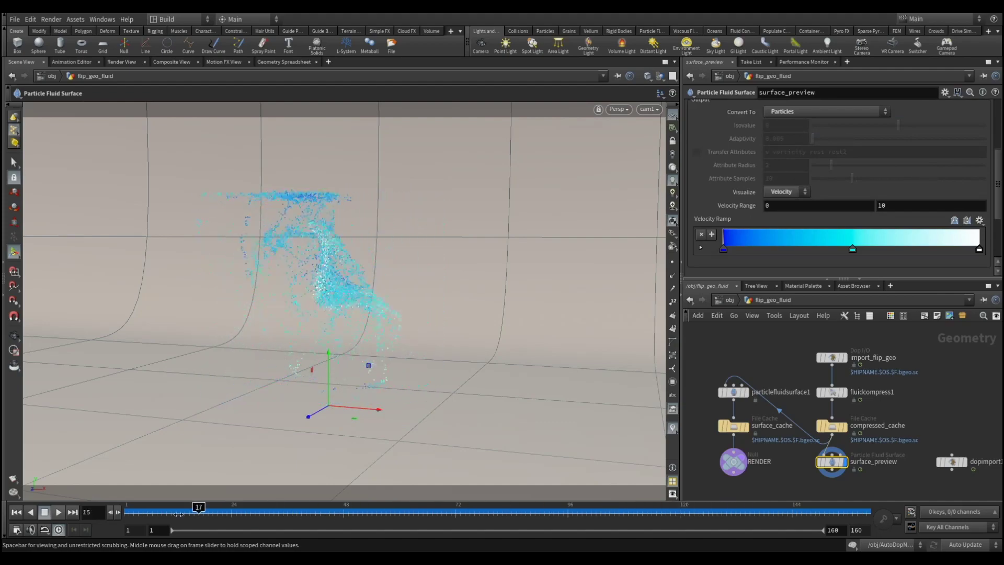
{"action": "scroll", "coordinate": [814, 213], "scroll_direction": "up", "scroll_amount": 3}
{"action": "scroll", "coordinate": [811, 216], "scroll_direction": "down", "scroll_amount": 2}
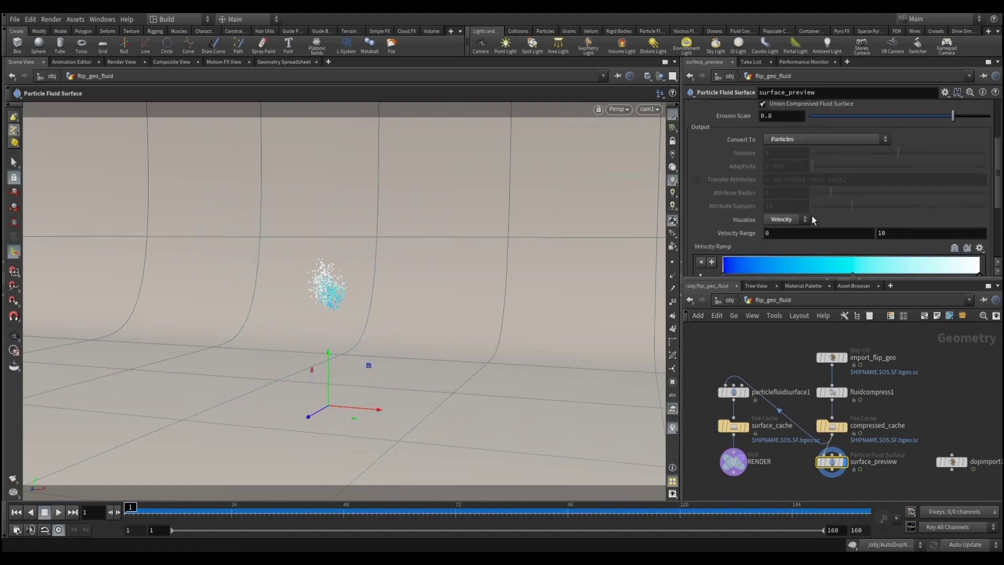
{"action": "left_click", "coordinate": [804, 220]}
{"action": "left_click", "coordinate": [848, 215]}
{"action": "scroll", "coordinate": [854, 218], "scroll_direction": "up", "scroll_amount": 3}
{"action": "scroll", "coordinate": [854, 218], "scroll_direction": "up", "scroll_amount": 3}
{"action": "scroll", "coordinate": [851, 219], "scroll_direction": "down", "scroll_amount": 3}
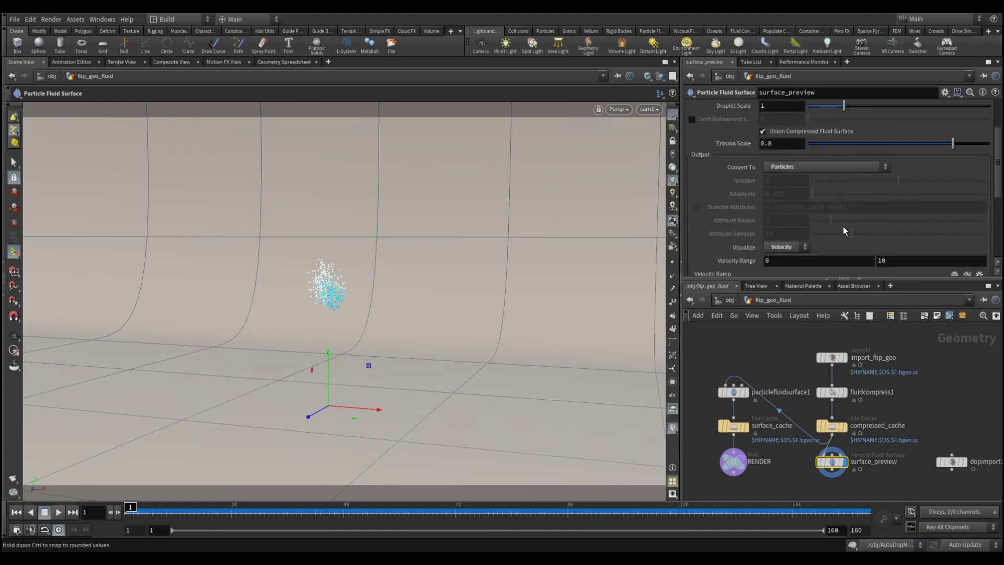
{"action": "scroll", "coordinate": [843, 226], "scroll_direction": "down", "scroll_amount": 2}
{"action": "left_click", "coordinate": [747, 393]}
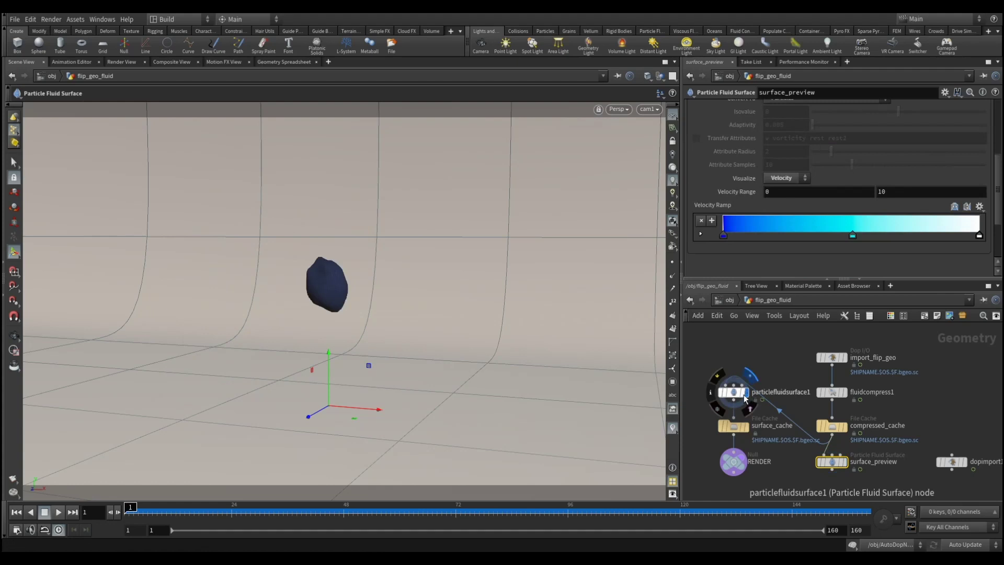
Look over particlefluidsurface1's surfacing, output type and filtering settings.
{"action": "left_click", "coordinate": [742, 393]}
{"action": "scroll", "coordinate": [805, 204], "scroll_direction": "up", "scroll_amount": 2}
{"action": "scroll", "coordinate": [805, 204], "scroll_direction": "up", "scroll_amount": 3}
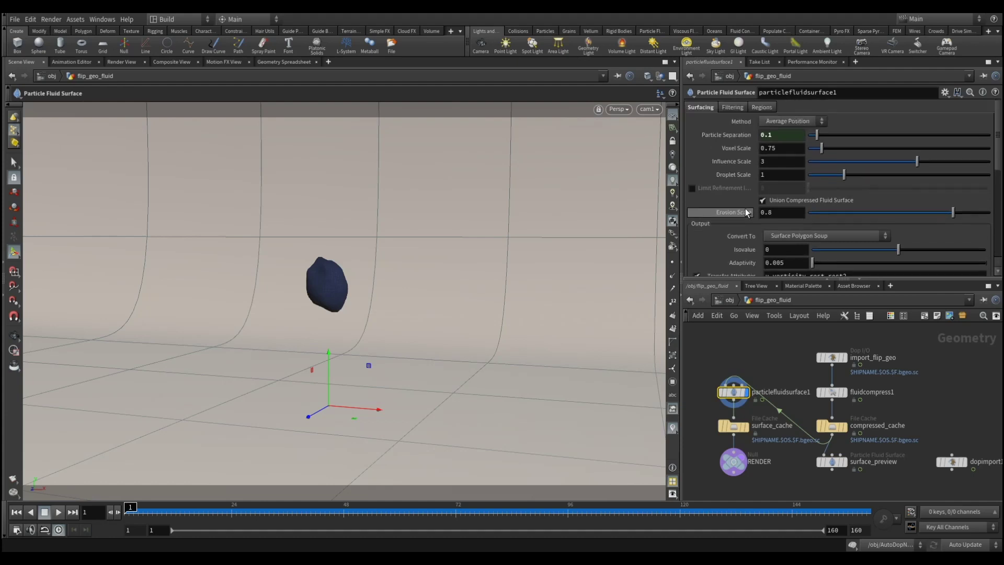
{"action": "scroll", "coordinate": [742, 220], "scroll_direction": "down", "scroll_amount": 2}
{"action": "scroll", "coordinate": [741, 225], "scroll_direction": "up", "scroll_amount": 2}
{"action": "left_click", "coordinate": [765, 235]}
{"action": "left_click", "coordinate": [727, 107]}
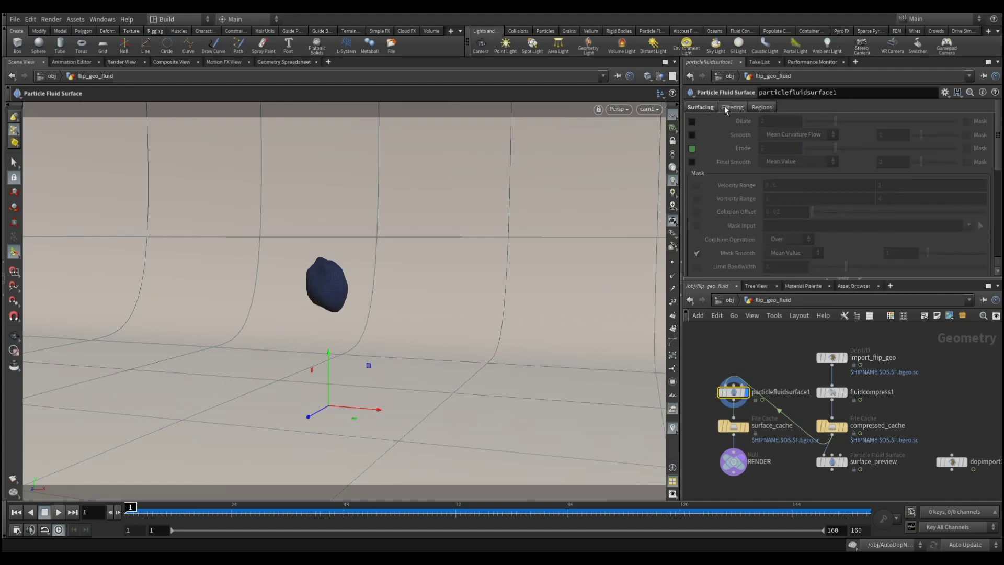
{"action": "left_click", "coordinate": [758, 107]}
{"action": "left_click", "coordinate": [698, 107]}
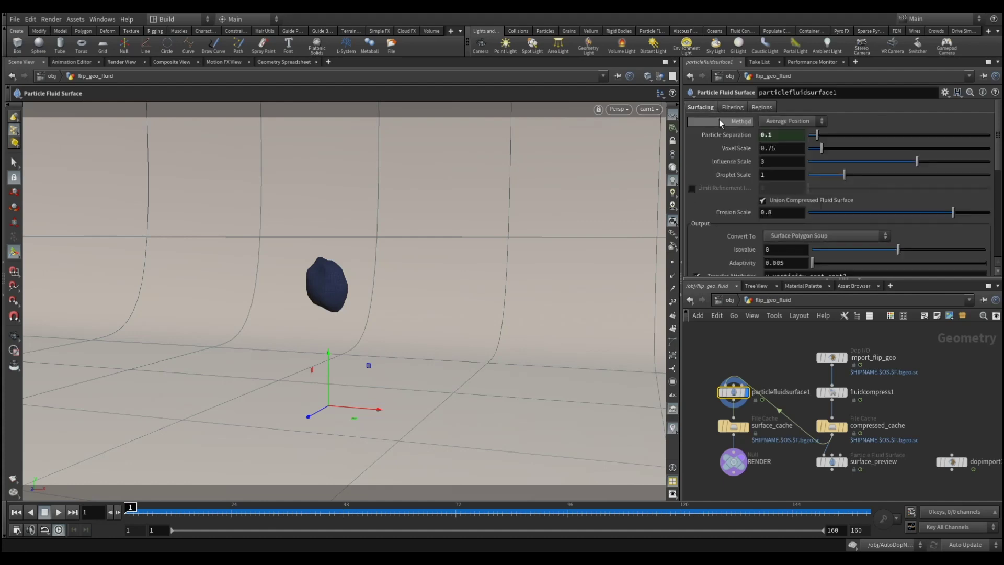
Play the fluid animation, then stop at frame 137.
{"action": "left_click", "coordinate": [59, 513]}
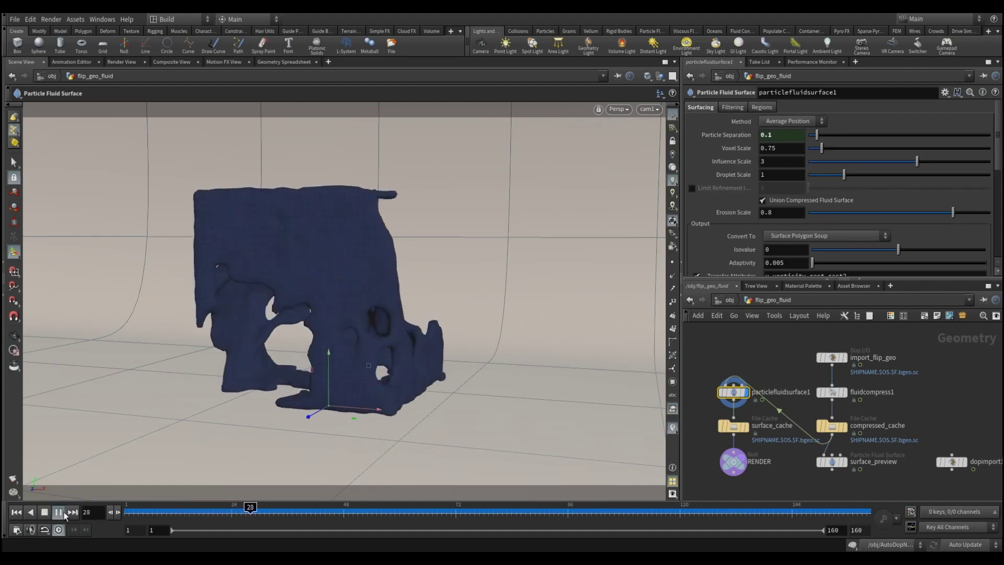
{"action": "left_click", "coordinate": [265, 509]}
{"action": "mouse_move", "coordinate": [279, 509]}
{"action": "left_mouse_down"}
{"action": "mouse_move", "coordinate": [699, 510]}
{"action": "mouse_move", "coordinate": [948, 495]}
{"action": "left_mouse_up"}
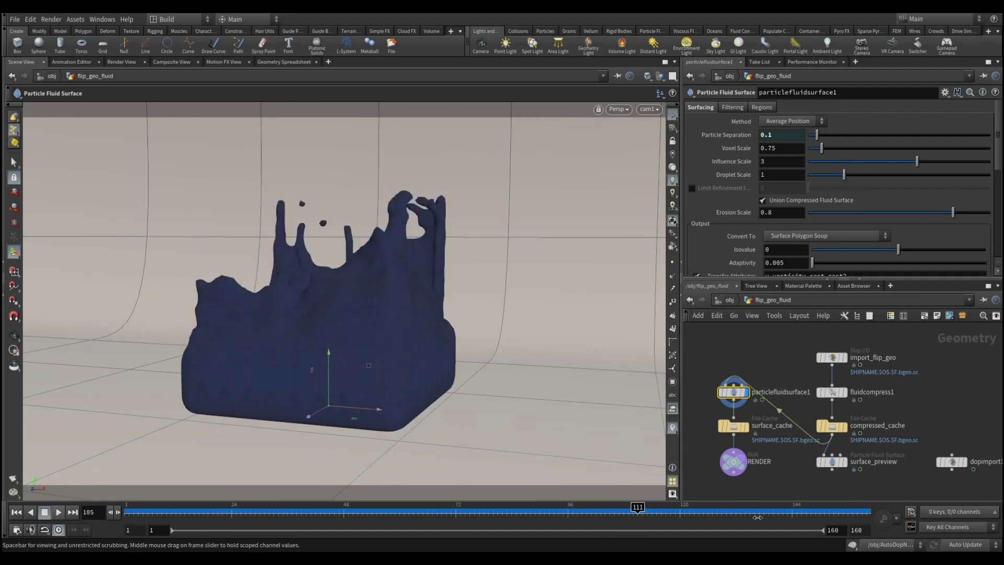
{"action": "left_click_drag", "start_coordinate": [989, 491], "coordinate": [759, 508]}
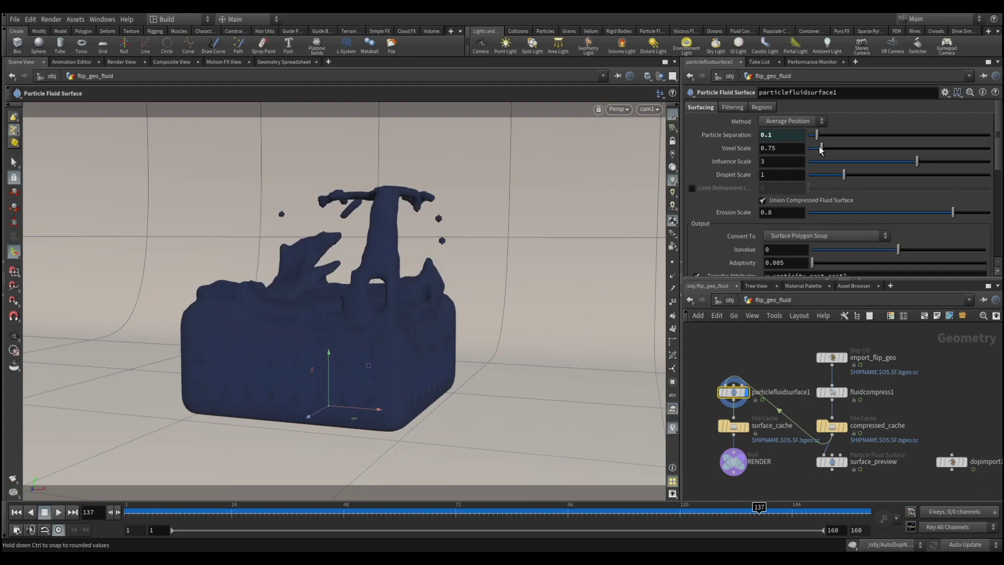
Test Voxel, Influence and Droplet Scale, reverting them to defaults 0.75, 3 and 1.
{"action": "mouse_move", "coordinate": [818, 148]}
{"action": "left_mouse_down"}
{"action": "mouse_move", "coordinate": [847, 150]}
{"action": "mouse_move", "coordinate": [818, 152]}
{"action": "left_mouse_up"}
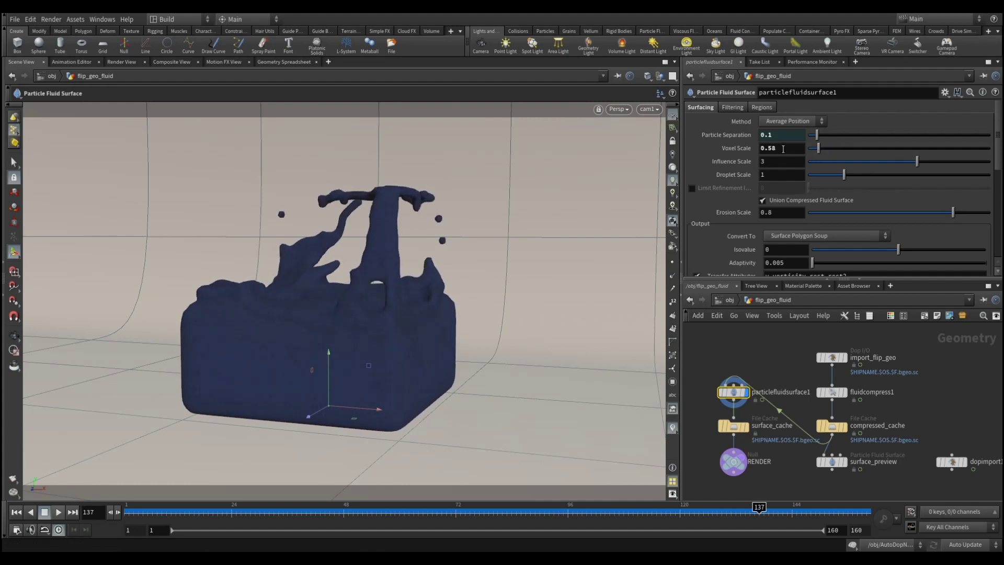
{"action": "right_click", "coordinate": [783, 149]}
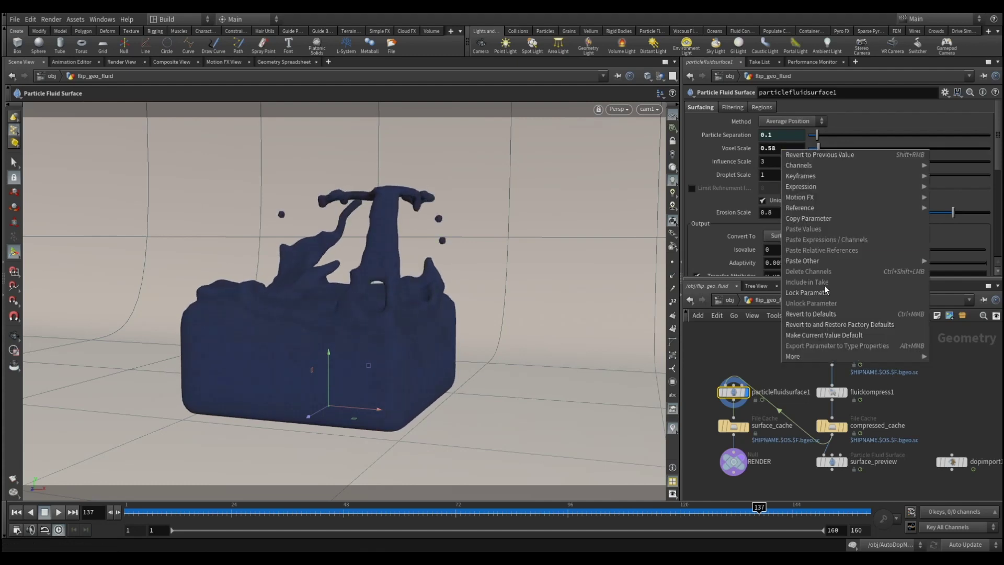
{"action": "left_click", "coordinate": [822, 314]}
{"action": "mouse_move", "coordinate": [897, 162]}
{"action": "left_mouse_down"}
{"action": "mouse_move", "coordinate": [829, 170]}
{"action": "mouse_move", "coordinate": [990, 162]}
{"action": "left_mouse_up"}
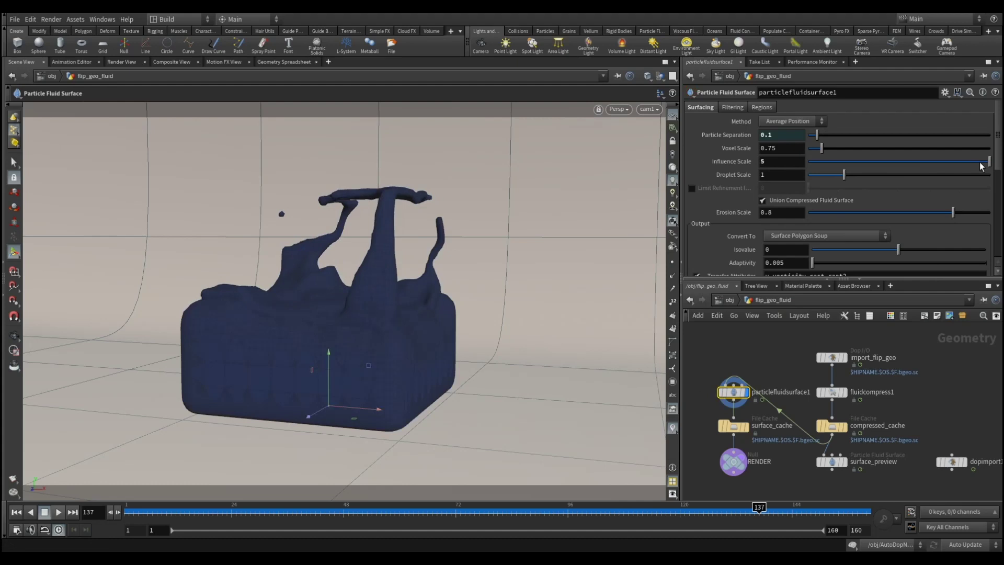
{"action": "right_click", "coordinate": [783, 163]}
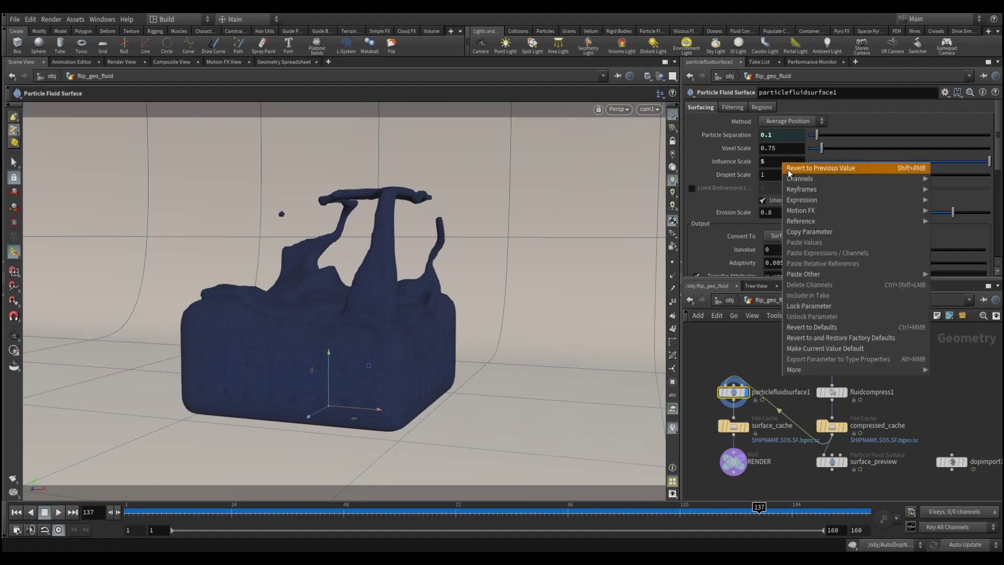
{"action": "left_click", "coordinate": [819, 326]}
{"action": "mouse_move", "coordinate": [843, 174]}
{"action": "left_mouse_down"}
{"action": "mouse_move", "coordinate": [908, 176]}
{"action": "mouse_move", "coordinate": [799, 183]}
{"action": "mouse_move", "coordinate": [836, 178]}
{"action": "left_mouse_up"}
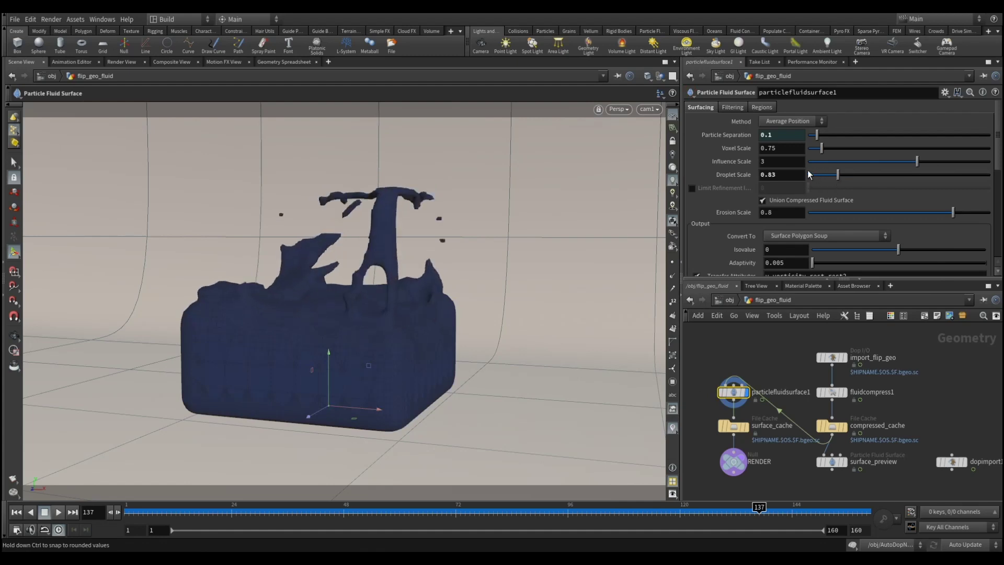
{"action": "right_click", "coordinate": [792, 174]}
{"action": "left_click", "coordinate": [818, 337]}
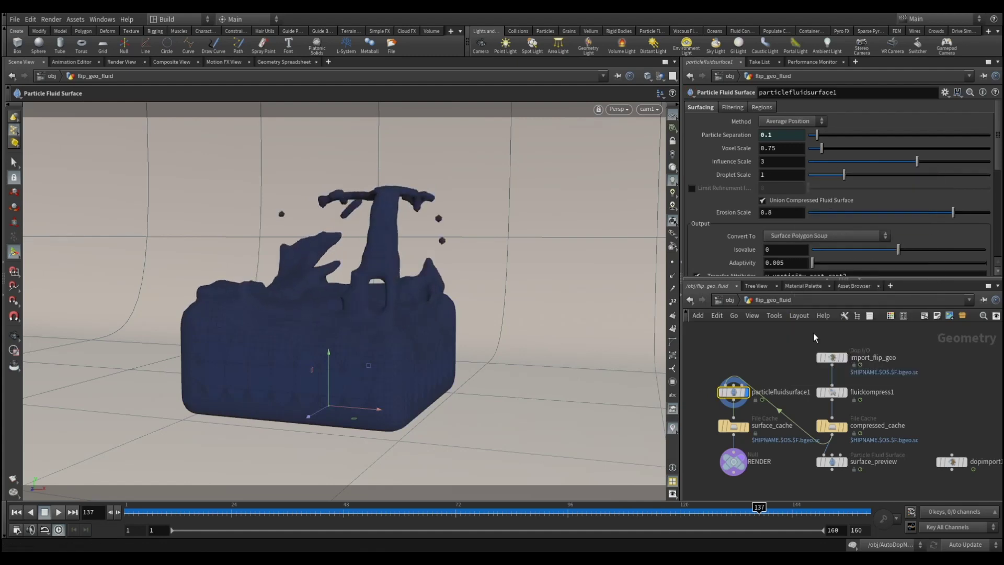
Test Isovalue and Adaptivity, leaving Isovalue 0 and Adaptivity at its default 0.005.
{"action": "scroll", "coordinate": [775, 232], "scroll_direction": "down", "scroll_amount": 2}
{"action": "scroll", "coordinate": [774, 228], "scroll_direction": "down", "scroll_amount": 1}
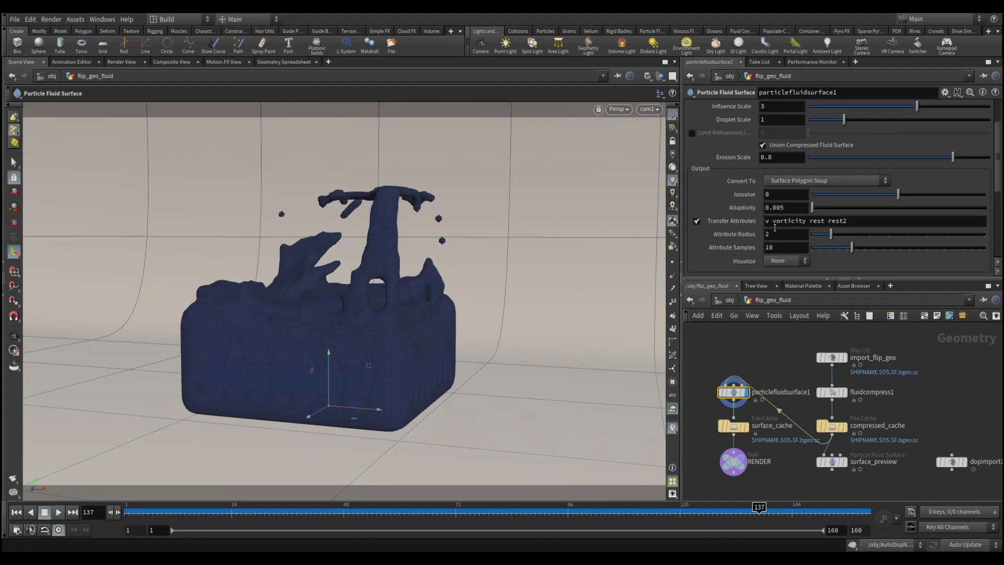
{"action": "left_click", "coordinate": [879, 193]}
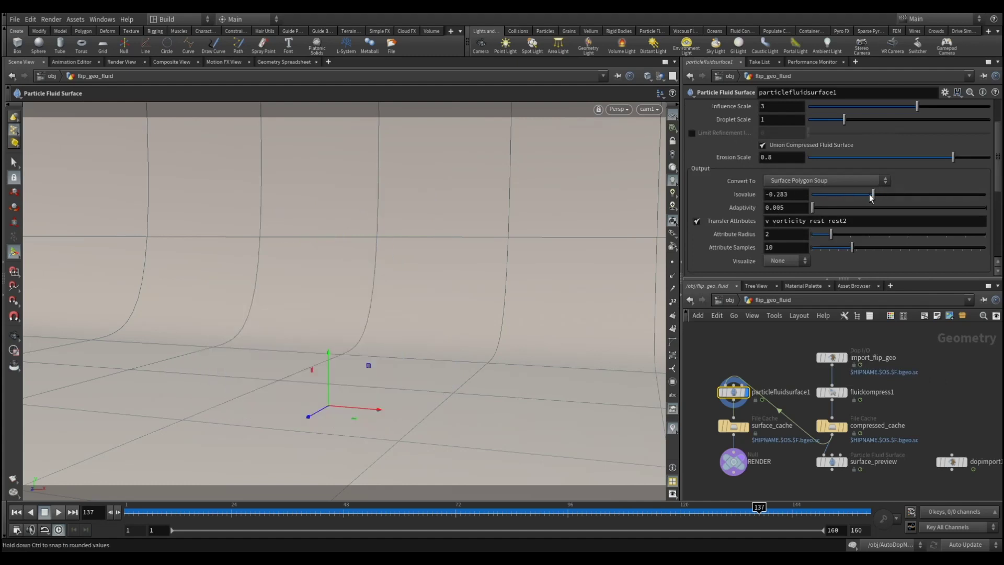
{"action": "mouse_move", "coordinate": [881, 192]}
{"action": "left_mouse_down"}
{"action": "mouse_move", "coordinate": [935, 193]}
{"action": "mouse_move", "coordinate": [879, 202]}
{"action": "left_mouse_up"}
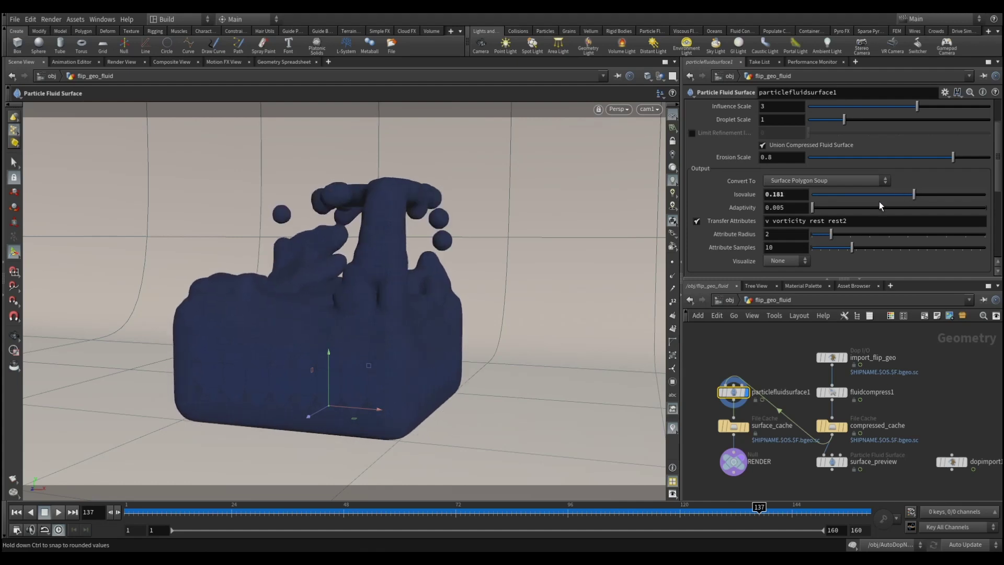
{"action": "left_click_drag", "start_coordinate": [817, 209], "coordinate": [840, 208]}
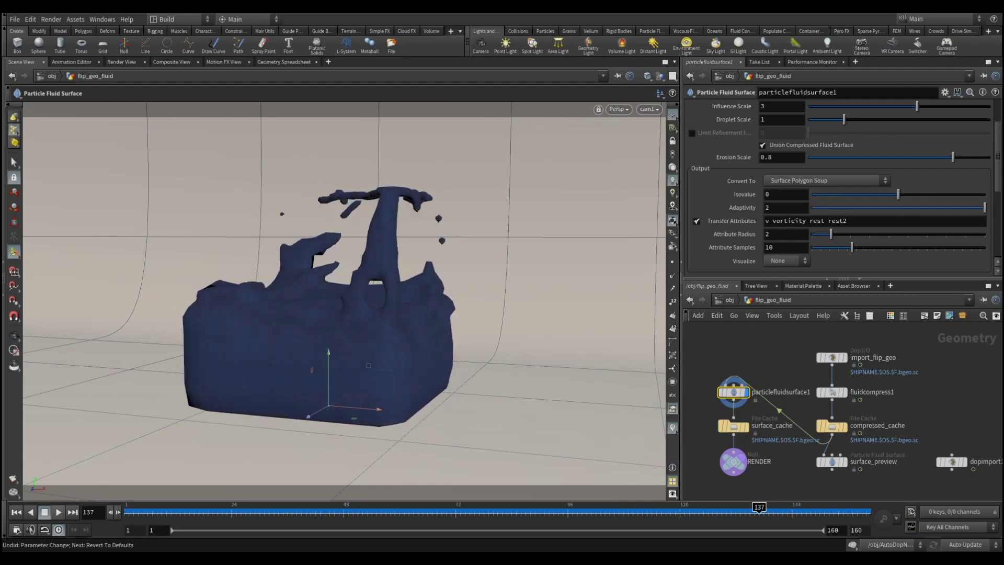
{"action": "left_click_drag", "start_coordinate": [840, 208], "coordinate": [811, 208]}
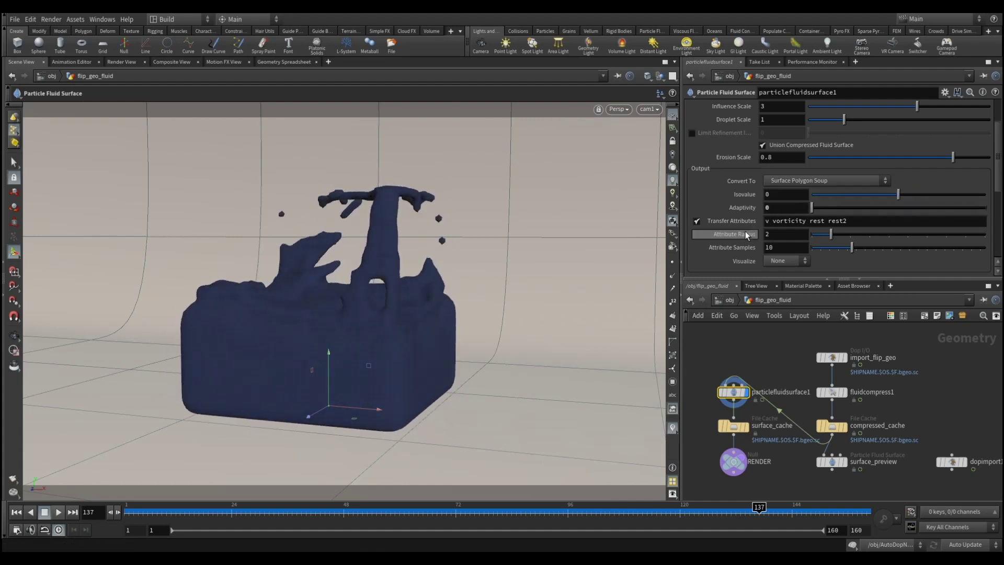
{"action": "right_click", "coordinate": [792, 208]}
{"action": "left_click", "coordinate": [808, 372]}
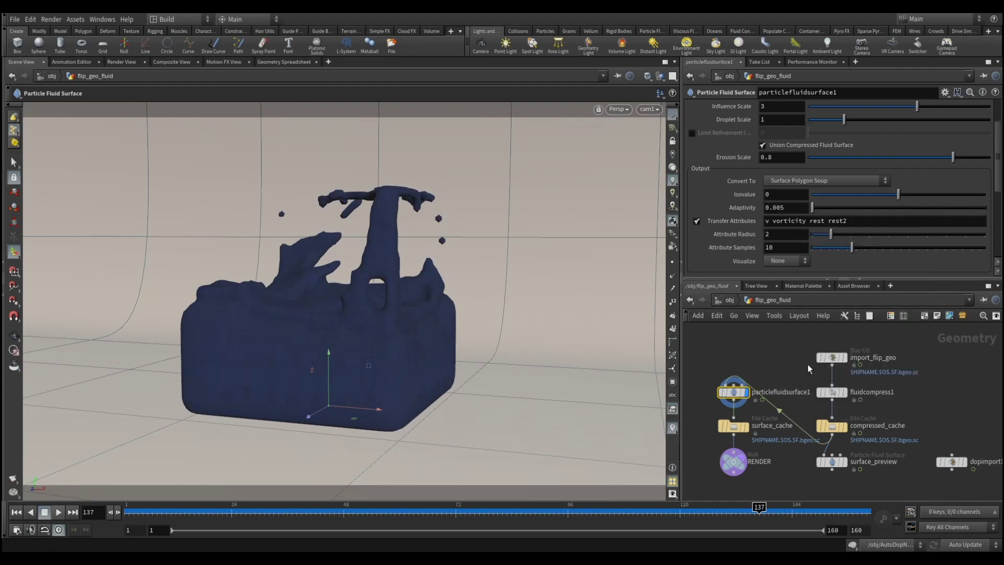
{"action": "right_click", "coordinate": [785, 196]}
{"action": "left_click", "coordinate": [769, 234]}
{"action": "scroll", "coordinate": [768, 149], "scroll_direction": "up", "scroll_amount": 3}
Enable Dilate on the Filtering tab and test Dilate/Erode values up to 3.45.
{"action": "left_click", "coordinate": [735, 107]}
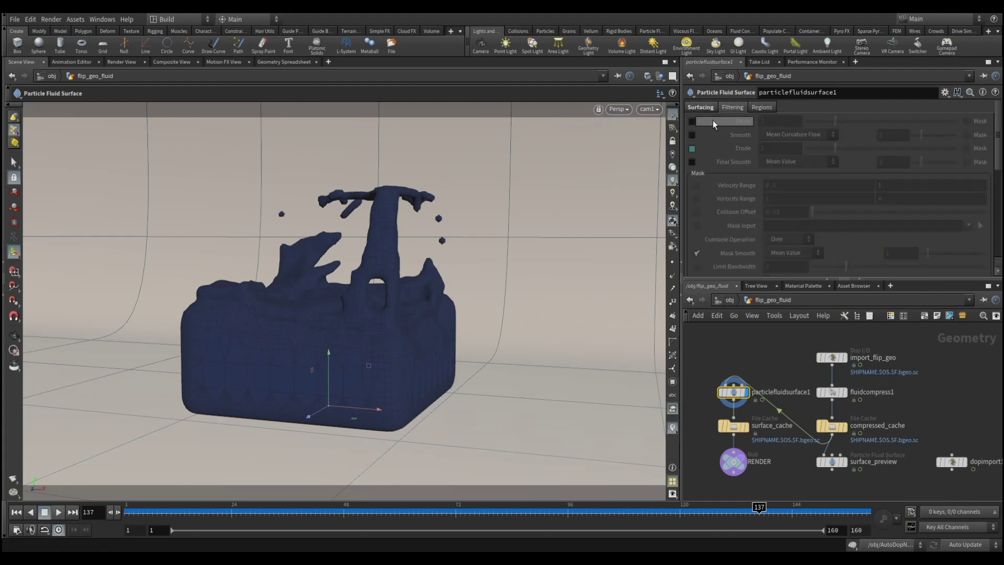
{"action": "left_click", "coordinate": [692, 120]}
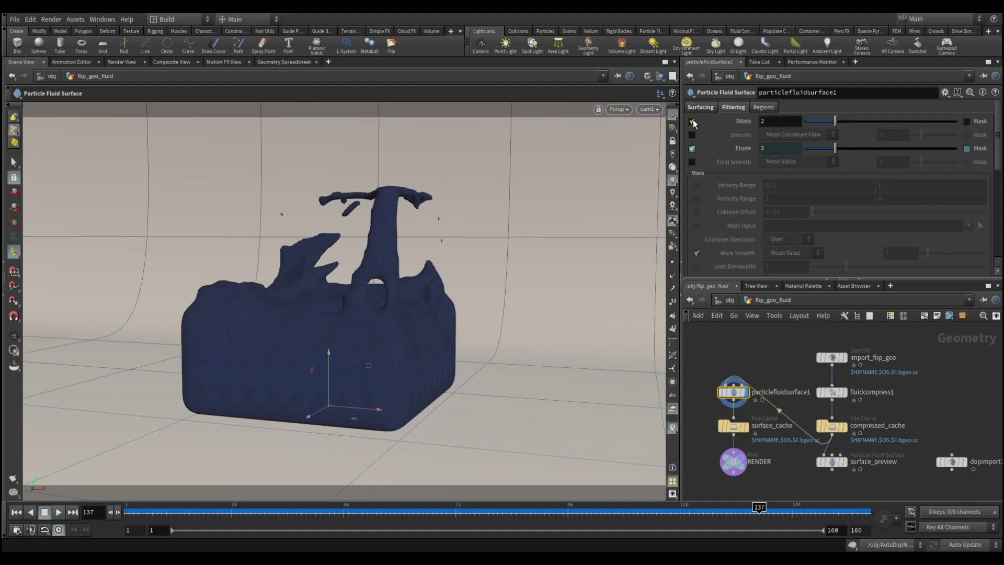
{"action": "mouse_move", "coordinate": [834, 121]}
{"action": "left_mouse_down"}
{"action": "mouse_move", "coordinate": [792, 127]}
{"action": "mouse_move", "coordinate": [923, 119]}
{"action": "mouse_move", "coordinate": [904, 121]}
{"action": "left_mouse_up"}
{"action": "right_click", "coordinate": [793, 121]}
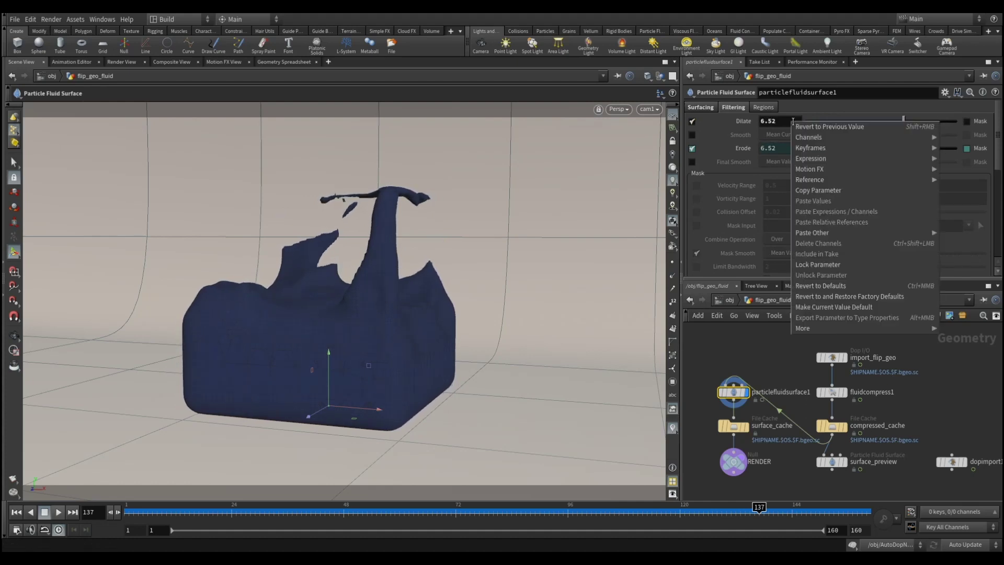
{"action": "left_click", "coordinate": [820, 285]}
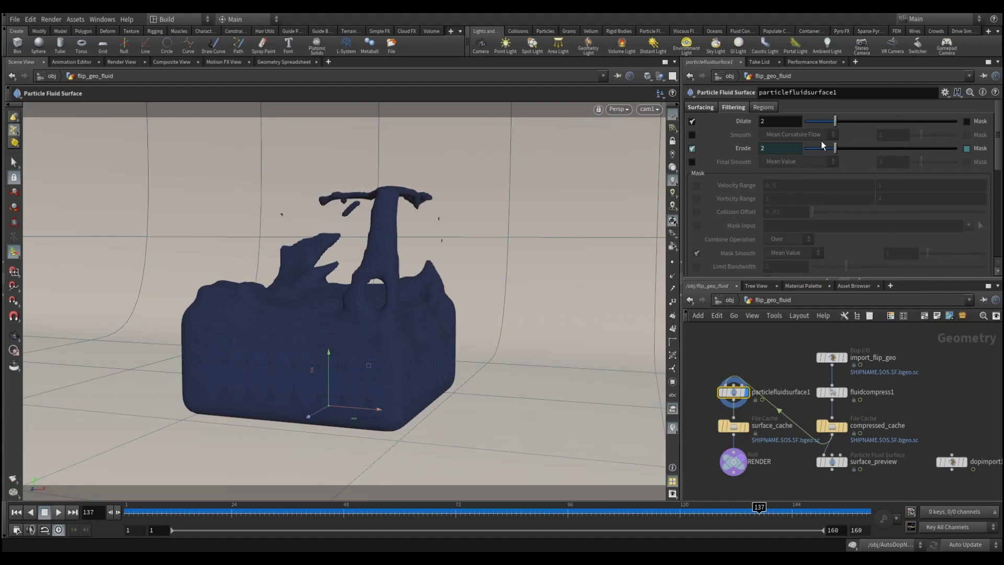
{"action": "left_click_drag", "start_coordinate": [834, 121], "coordinate": [853, 121]}
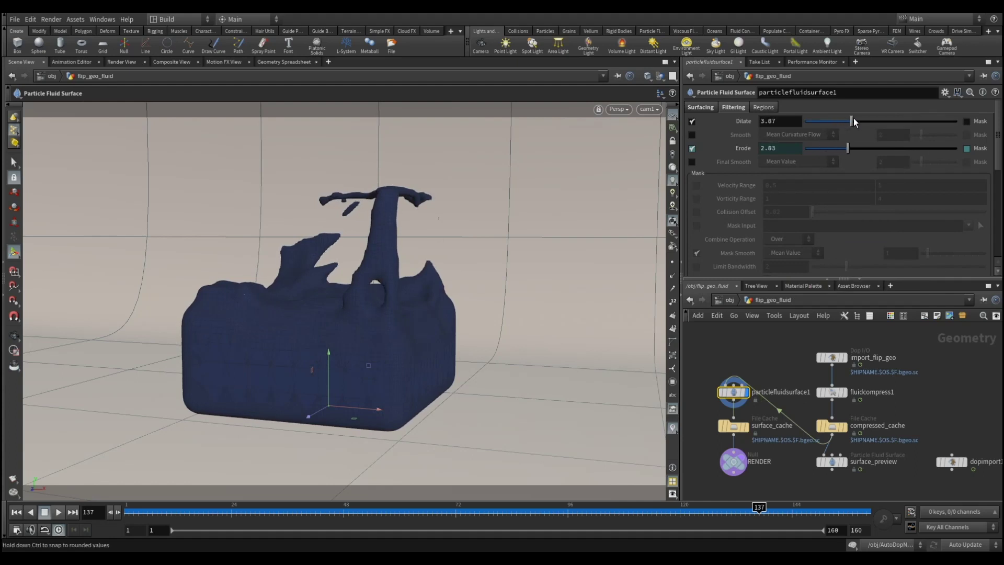
{"action": "left_click_drag", "start_coordinate": [853, 121], "coordinate": [858, 121]}
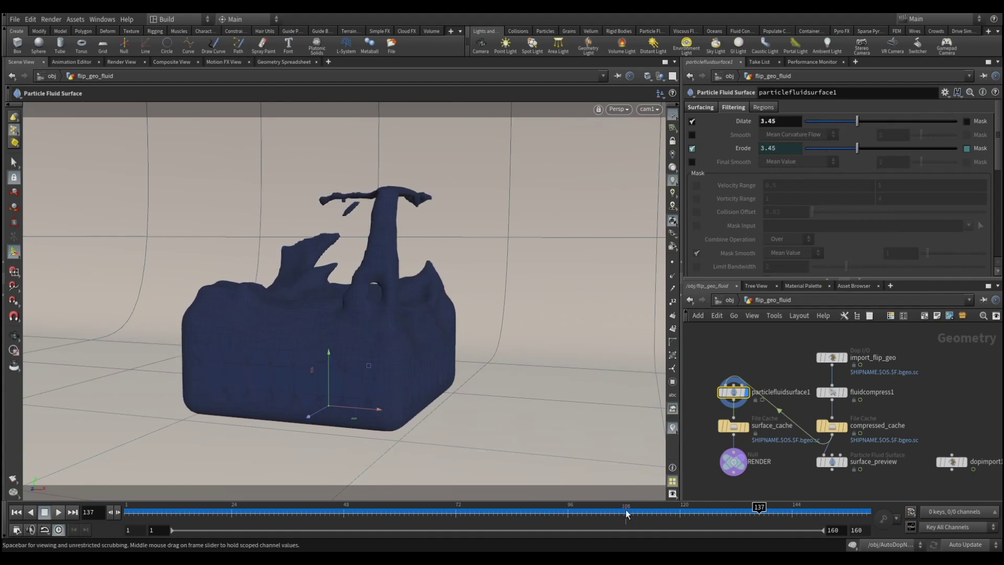
Check the surface across frames up to 160 and revert Dilate/Erode to 2.
{"action": "mouse_move", "coordinate": [612, 509]}
{"action": "left_mouse_down"}
{"action": "mouse_move", "coordinate": [109, 522]}
{"action": "mouse_move", "coordinate": [394, 522]}
{"action": "left_mouse_up"}
{"action": "left_click_drag", "start_coordinate": [566, 523], "coordinate": [864, 513]}
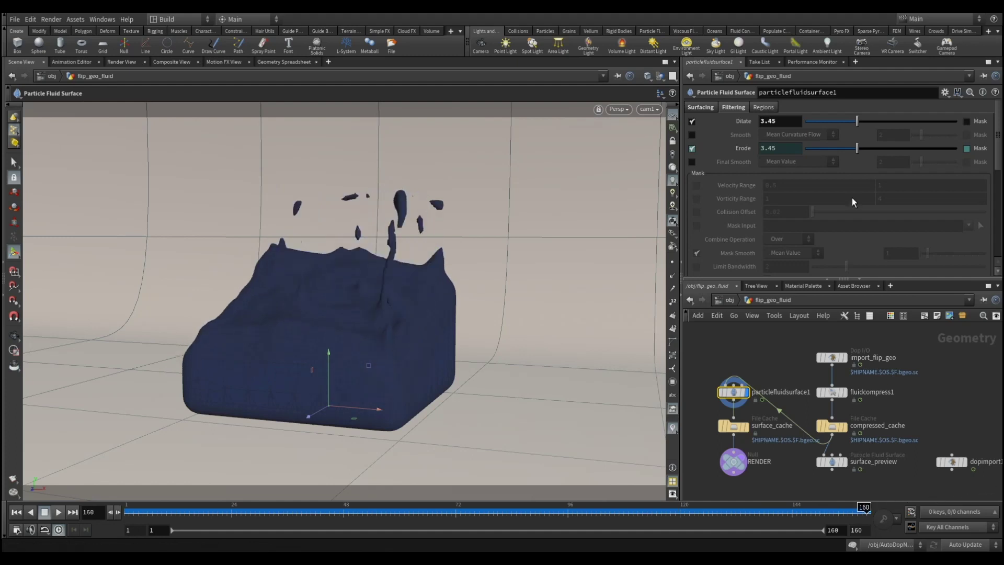
{"action": "right_click", "coordinate": [783, 120]}
{"action": "left_click", "coordinate": [805, 281]}
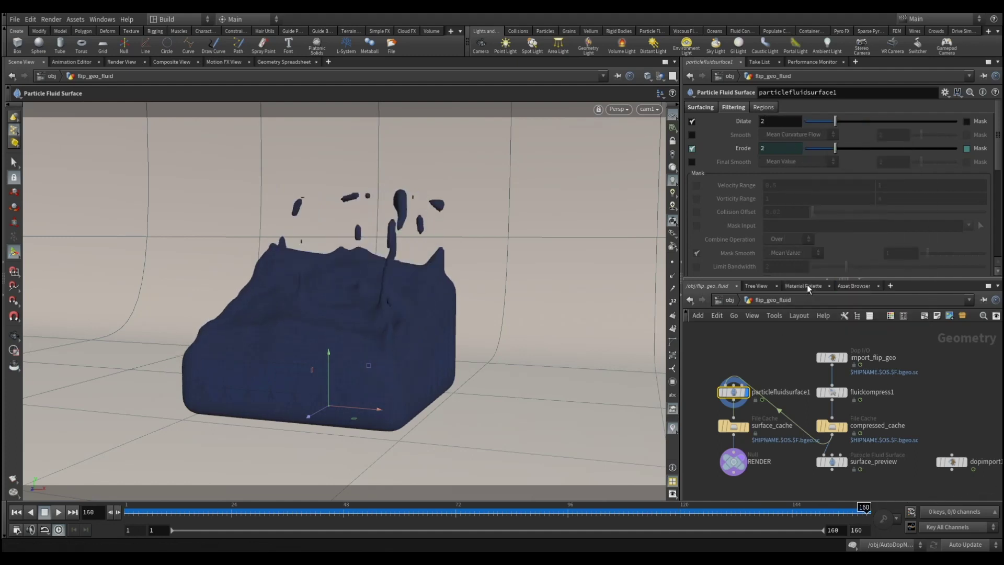
{"action": "mouse_move", "coordinate": [835, 121]}
{"action": "left_mouse_down"}
{"action": "mouse_move", "coordinate": [847, 125]}
{"action": "mouse_move", "coordinate": [821, 126]}
{"action": "left_mouse_up"}
{"action": "right_click", "coordinate": [795, 123]}
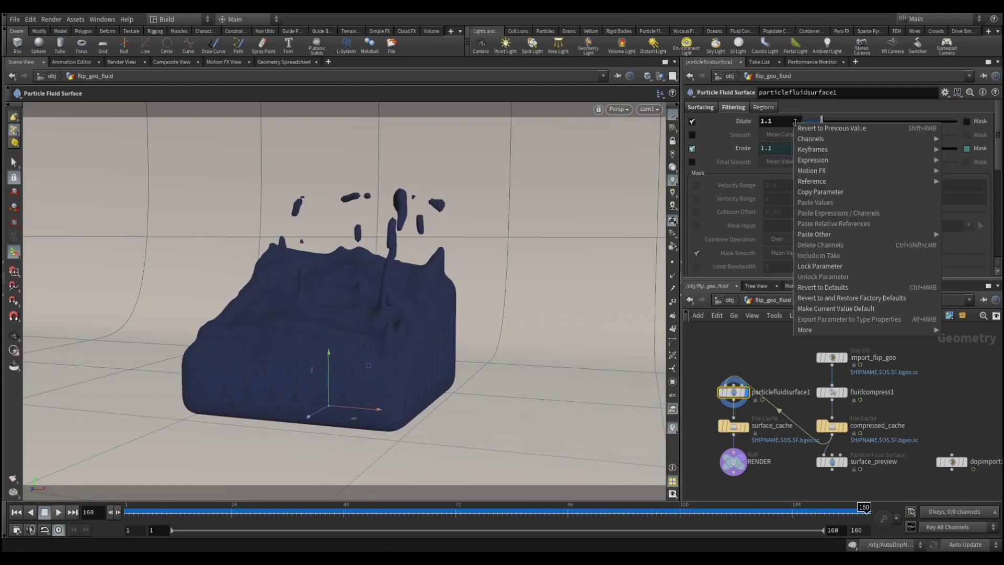
{"action": "left_click", "coordinate": [836, 287]}
Review the Regions settings, then return to the main surfacing parameters.
{"action": "scroll", "coordinate": [783, 245], "scroll_direction": "down", "scroll_amount": 3}
{"action": "scroll", "coordinate": [783, 244], "scroll_direction": "up", "scroll_amount": 5}
{"action": "left_click", "coordinate": [759, 104]}
{"action": "scroll", "coordinate": [767, 171], "scroll_direction": "down", "scroll_amount": 1}
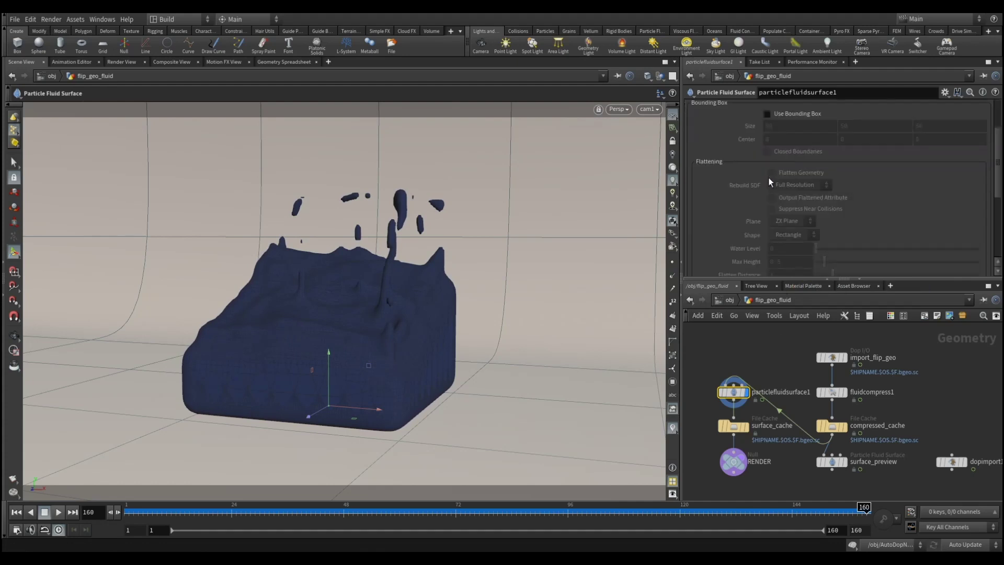
{"action": "scroll", "coordinate": [771, 183], "scroll_direction": "up", "scroll_amount": 1}
{"action": "scroll", "coordinate": [773, 183], "scroll_direction": "up", "scroll_amount": 1}
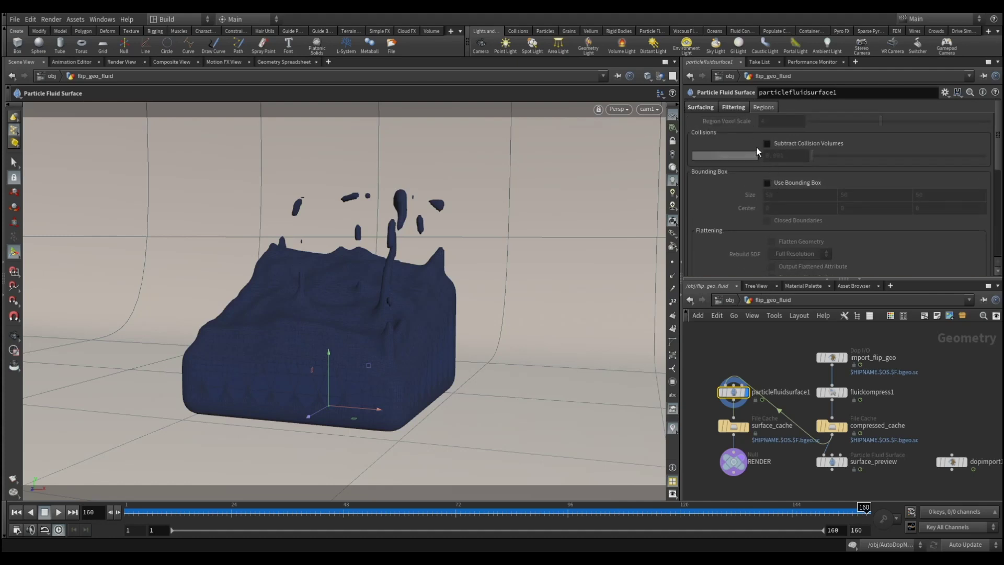
{"action": "left_click", "coordinate": [738, 109]}
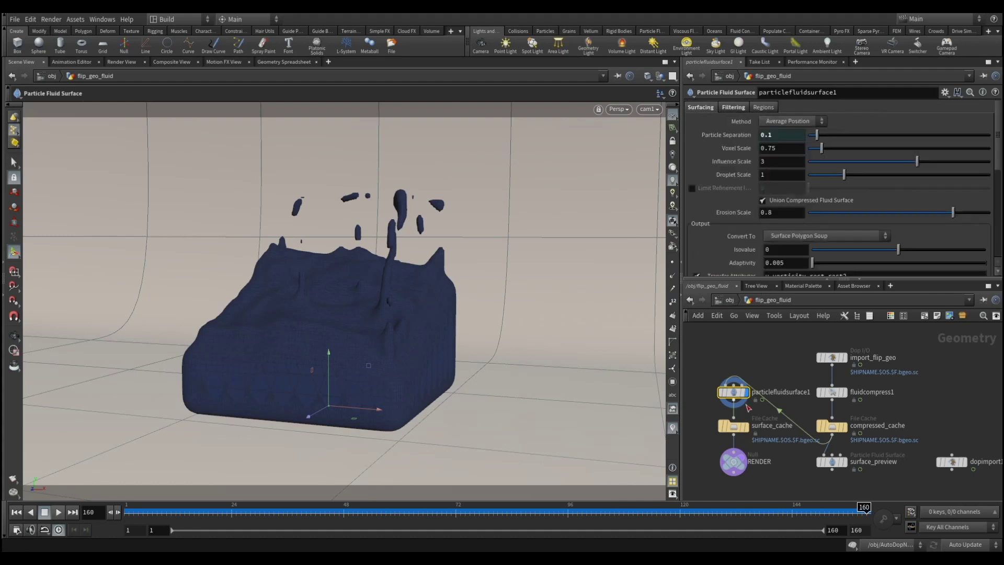
Point surface_cache at the flip_box project folder, enable Load from Disk, and write frames 1–160.
{"action": "left_click", "coordinate": [747, 429]}
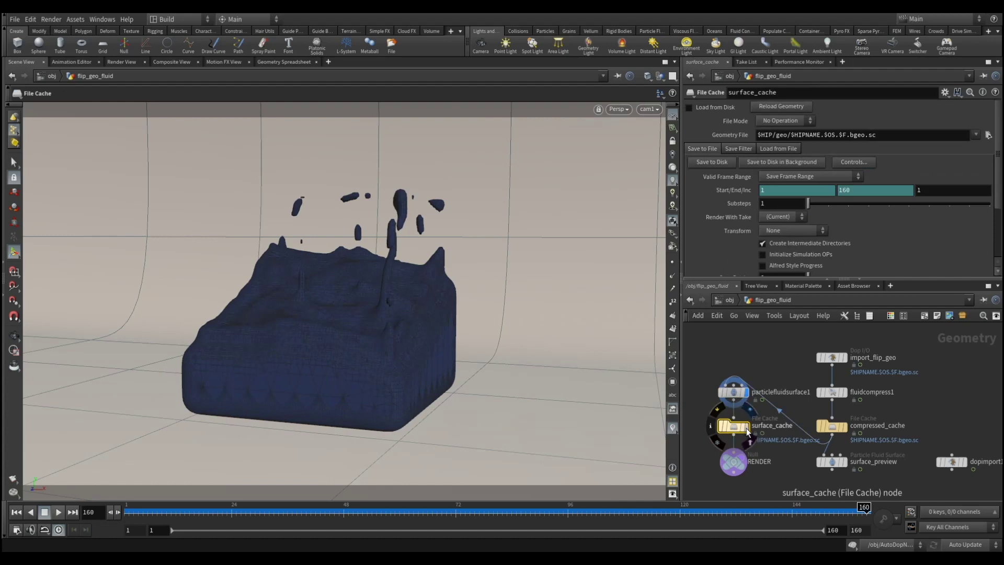
{"action": "left_click", "coordinate": [799, 135]}
{"action": "left_click", "coordinate": [773, 135]}
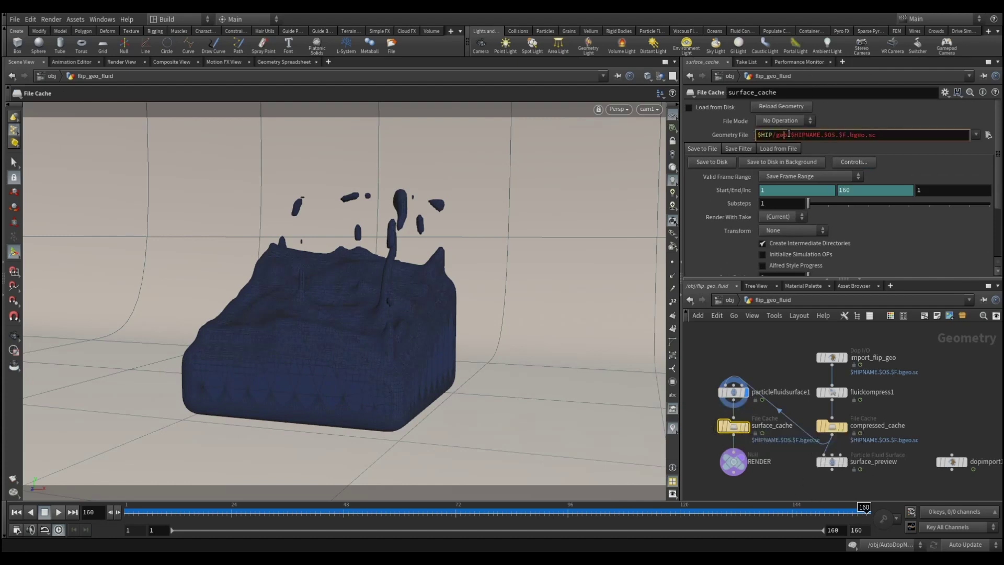
{"action": "key", "text": "ctrl+v"}
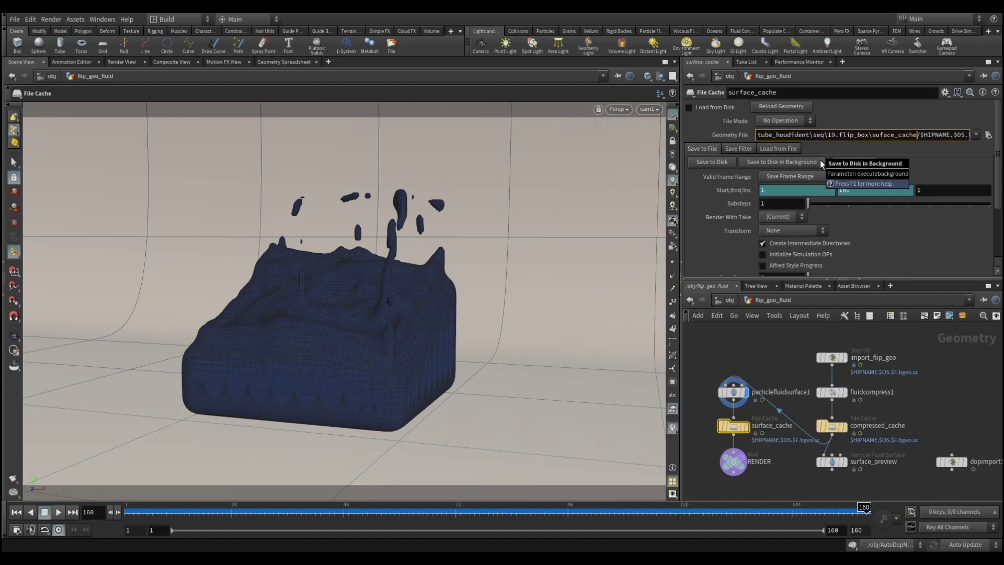
{"action": "left_click", "coordinate": [690, 107]}
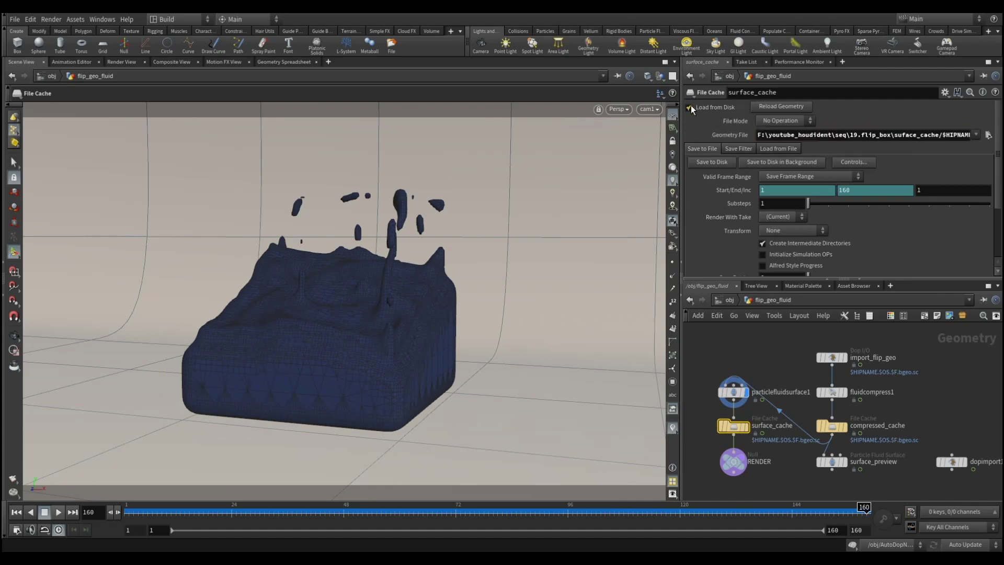
{"action": "left_click", "coordinate": [715, 163]}
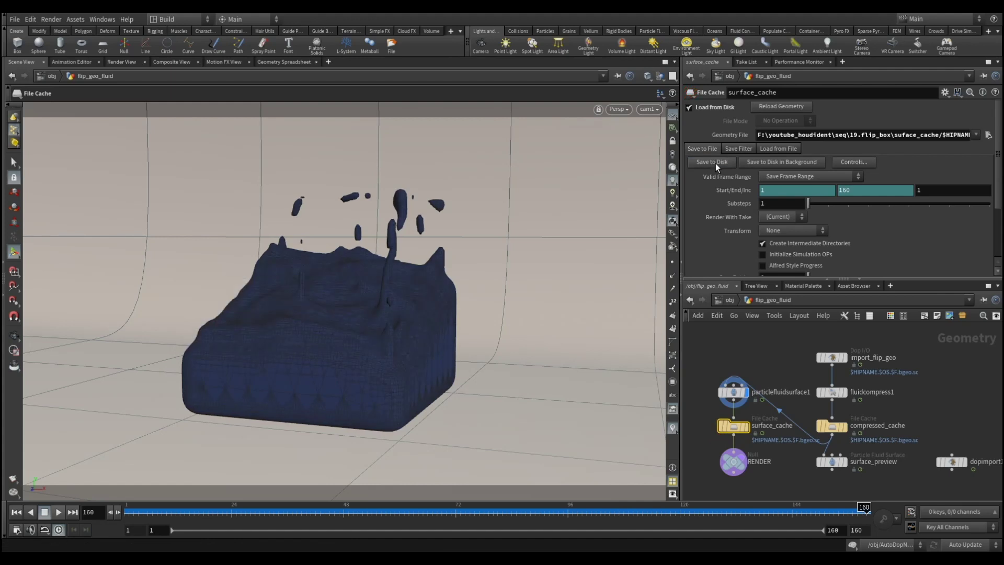
{"action": "left_click", "coordinate": [726, 300]}
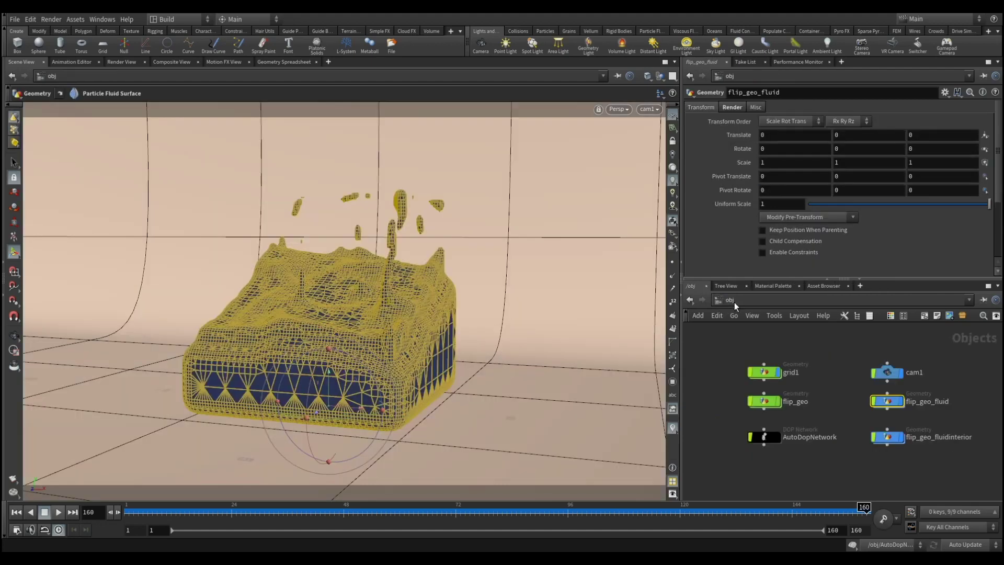
Look at the material network and render view, then return to the /obj network.
{"action": "left_click", "coordinate": [773, 296]}
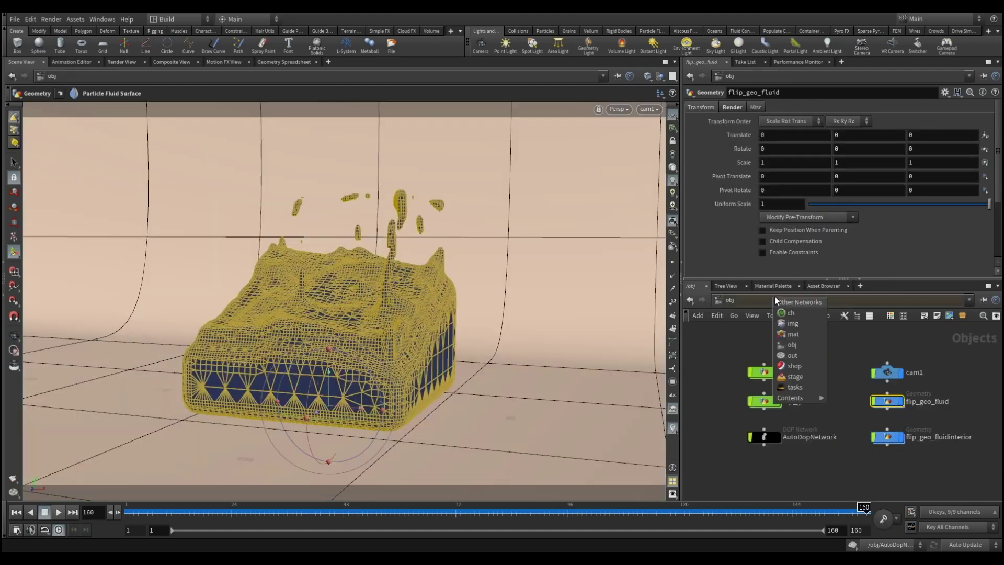
{"action": "left_click", "coordinate": [794, 335]}
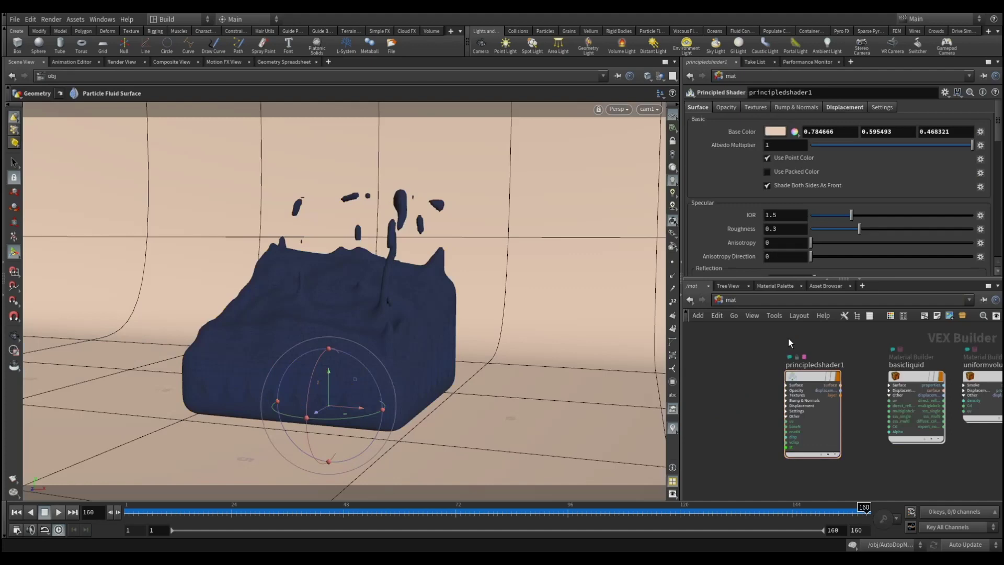
{"action": "left_click", "coordinate": [123, 63]}
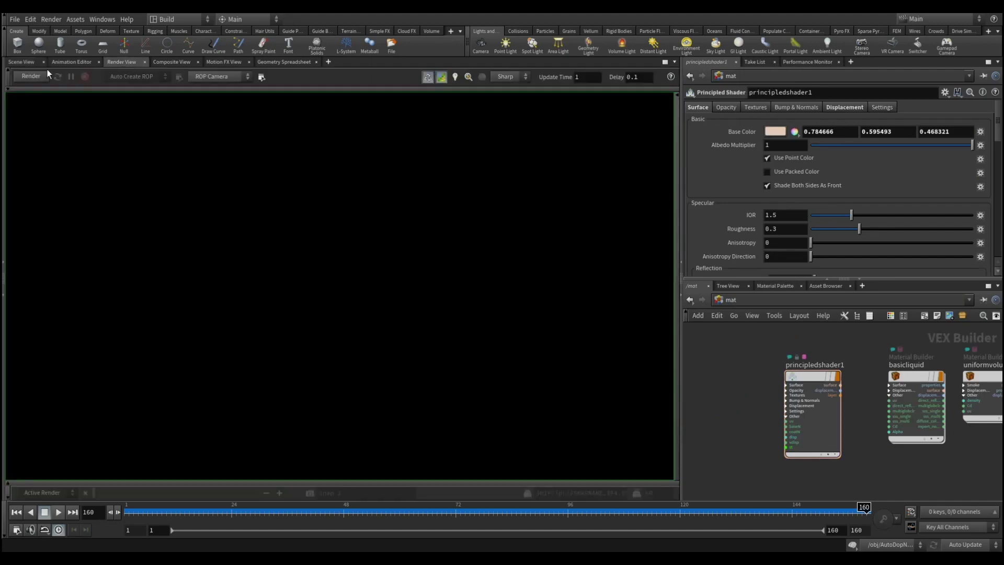
{"action": "left_click", "coordinate": [32, 63]}
{"action": "left_click", "coordinate": [718, 302]}
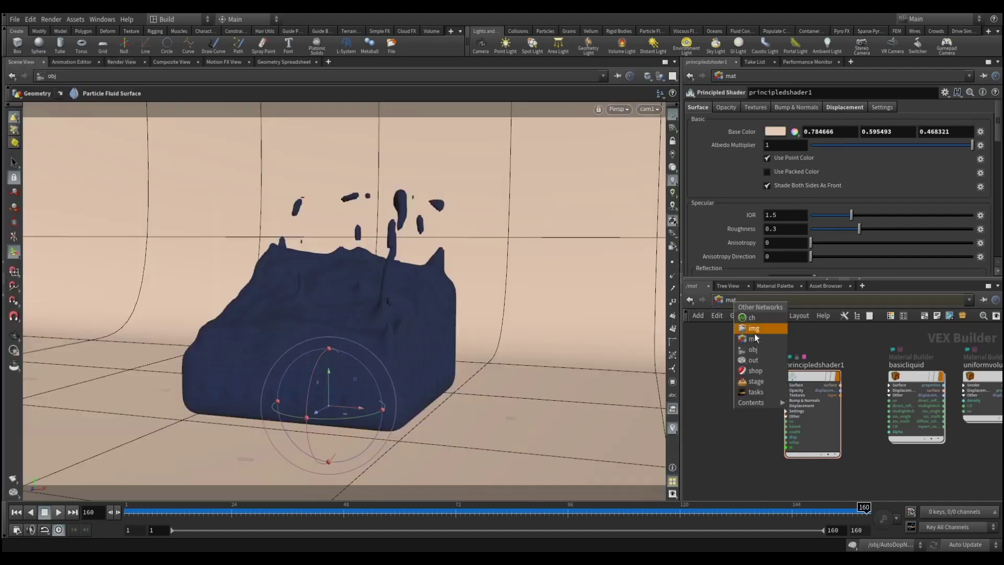
{"action": "left_click", "coordinate": [969, 400]}
{"action": "scroll", "coordinate": [930, 374], "scroll_direction": "down", "scroll_amount": 3}
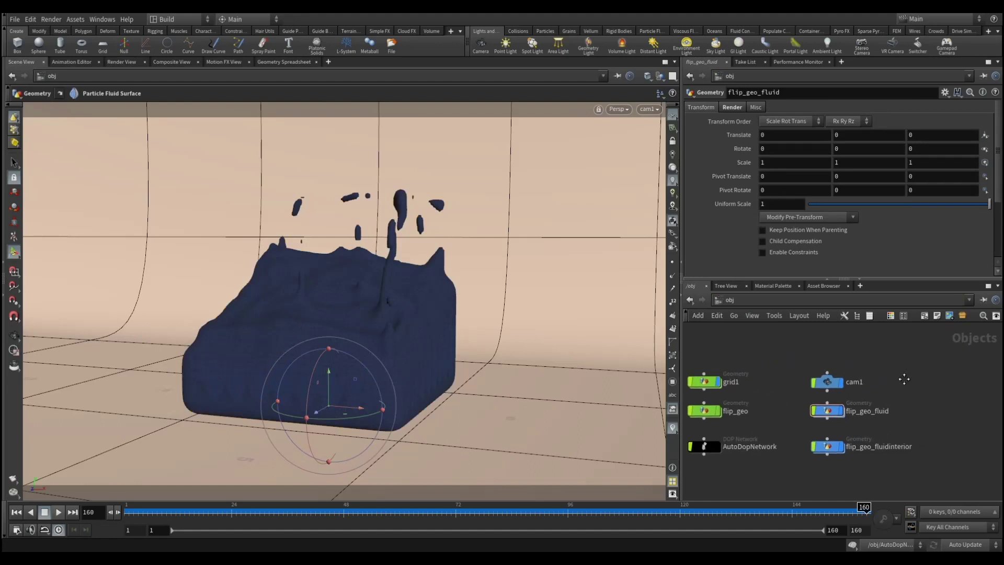
Add envlight1 from the Lights and Cameras shelf and place it below AutoDopNetwork.
{"action": "left_click", "coordinate": [685, 44]}
{"action": "left_click_drag", "start_coordinate": [773, 421], "coordinate": [733, 425]}
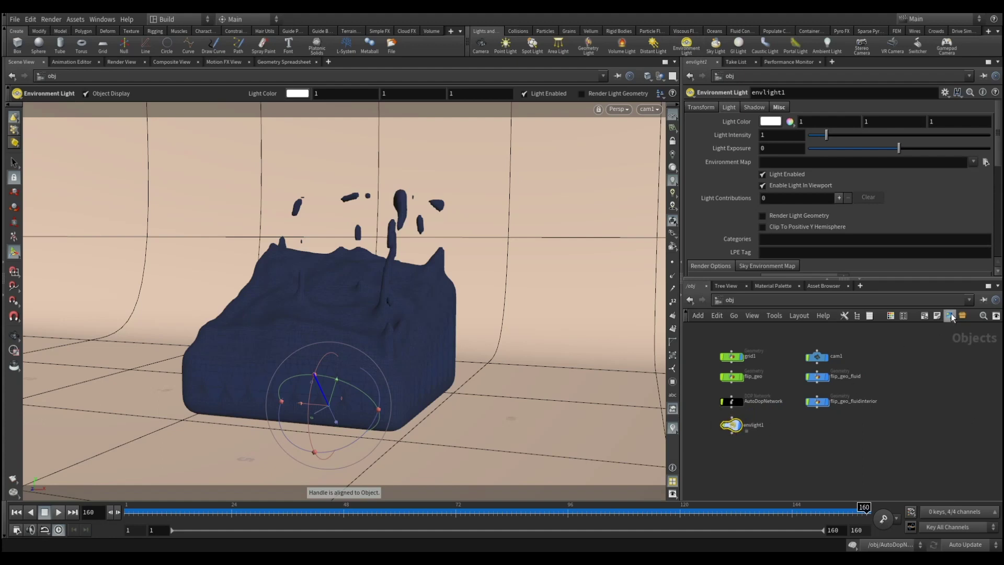
{"action": "left_click", "coordinate": [889, 315]}
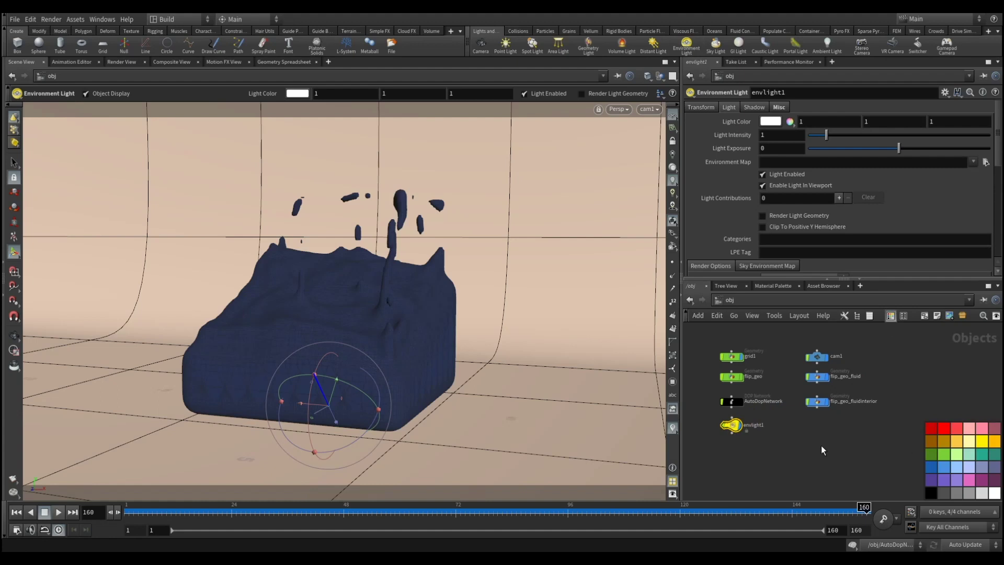
{"action": "scroll", "coordinate": [821, 444], "scroll_direction": "up", "scroll_amount": 2}
{"action": "scroll", "coordinate": [795, 433], "scroll_direction": "up", "scroll_amount": 2}
{"action": "middle_click_drag", "start_coordinate": [795, 432], "coordinate": [828, 445]}
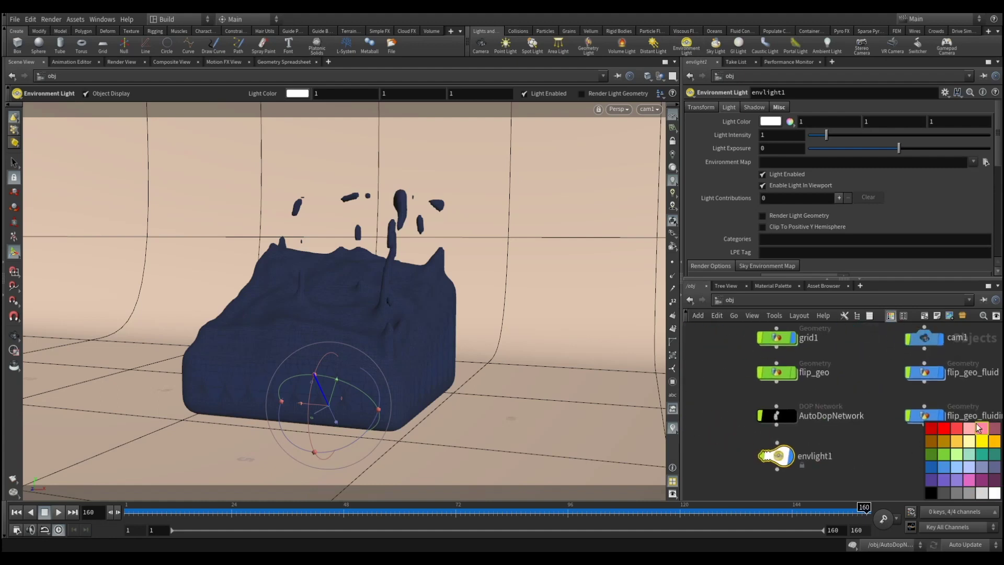
{"action": "left_click", "coordinate": [890, 316]}
{"action": "scroll", "coordinate": [835, 473], "scroll_direction": "down", "scroll_amount": 2}
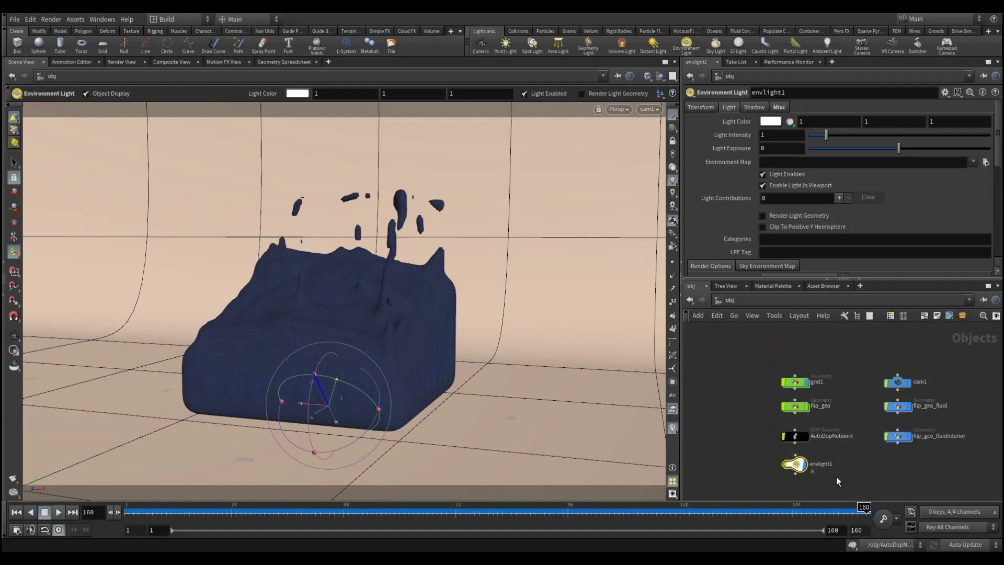
{"action": "scroll", "coordinate": [810, 422], "scroll_direction": "down", "scroll_amount": 2}
{"action": "left_click", "coordinate": [985, 161]}
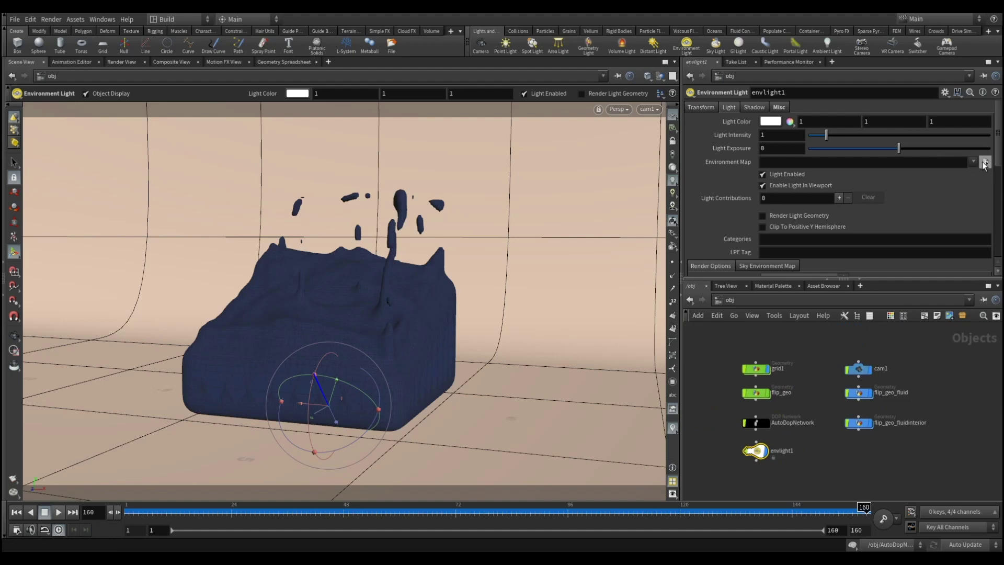
Set the environment map to HDRIHaven_lenong_1_2k.rat from $HFS/houdini/pic/hdri/.
{"action": "left_click", "coordinate": [681, 202]}
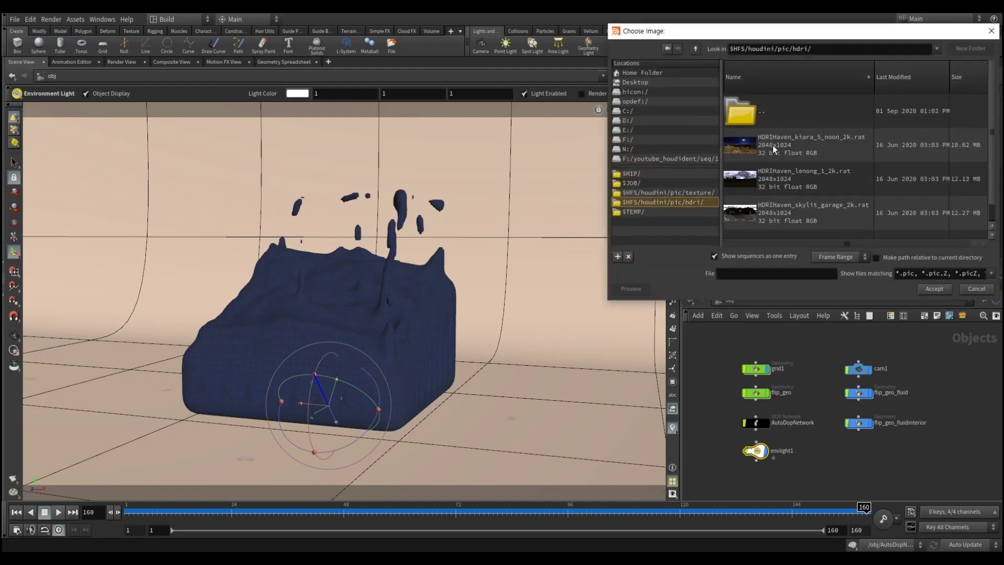
{"action": "left_click", "coordinate": [772, 145]}
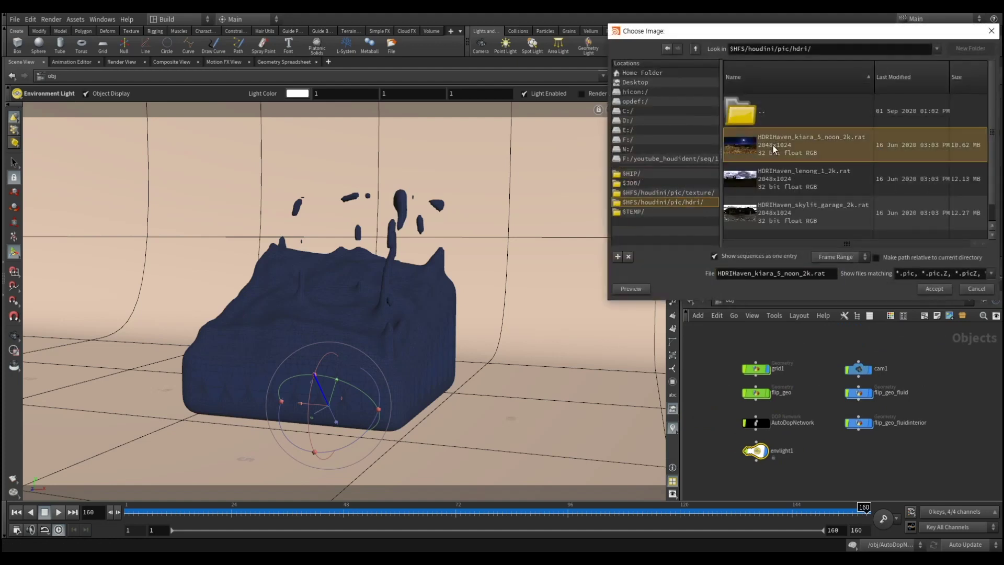
{"action": "left_click", "coordinate": [774, 173]}
{"action": "left_click", "coordinate": [774, 211]}
{"action": "left_click", "coordinate": [779, 184]}
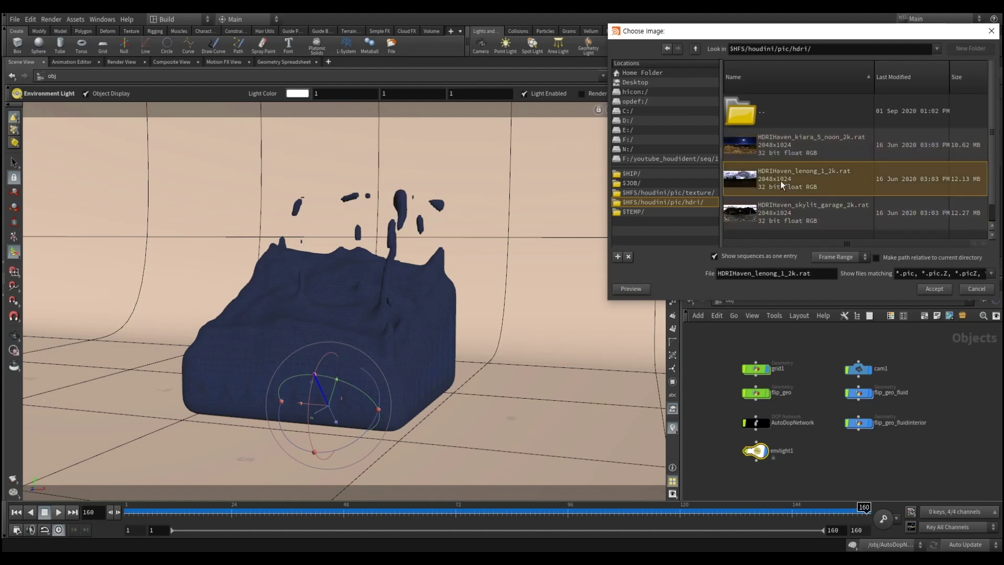
{"action": "double_click", "coordinate": [785, 178]}
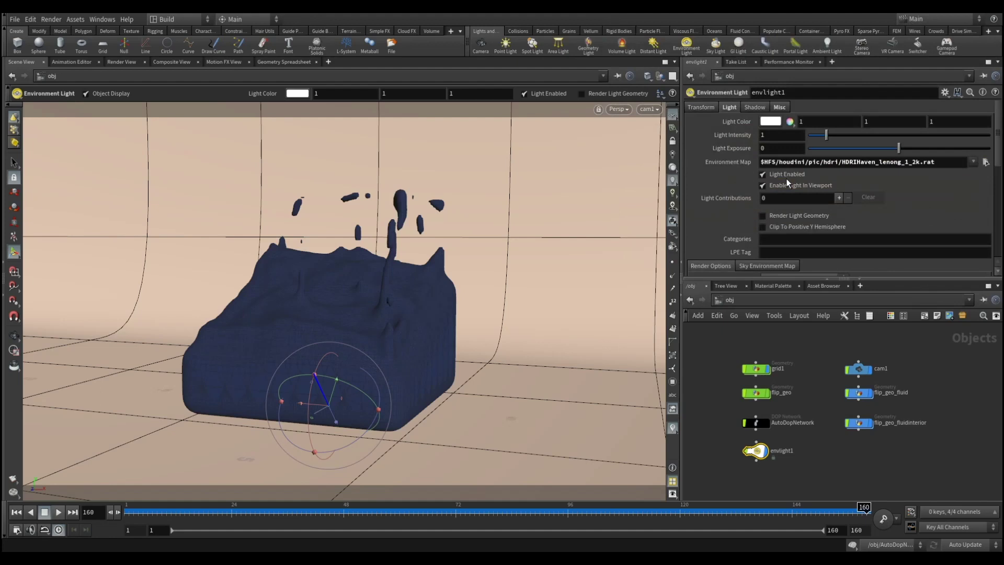
Set envlight1's Light Intensity to 5 and switch to the Render View.
{"action": "left_click", "coordinate": [781, 135]}
{"action": "type", "text": "5"}
{"action": "key", "text": "Return"}
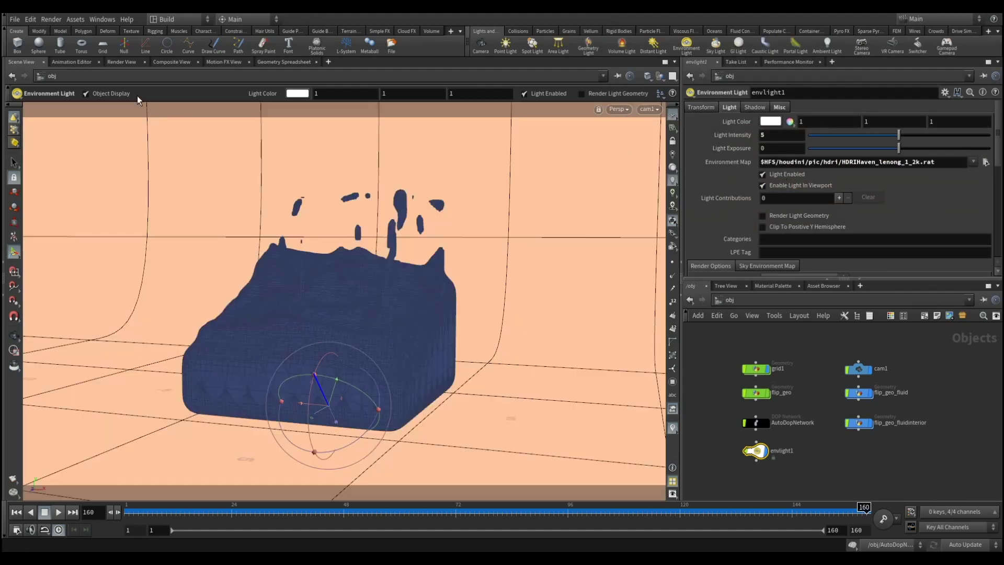
{"action": "left_click", "coordinate": [115, 62]}
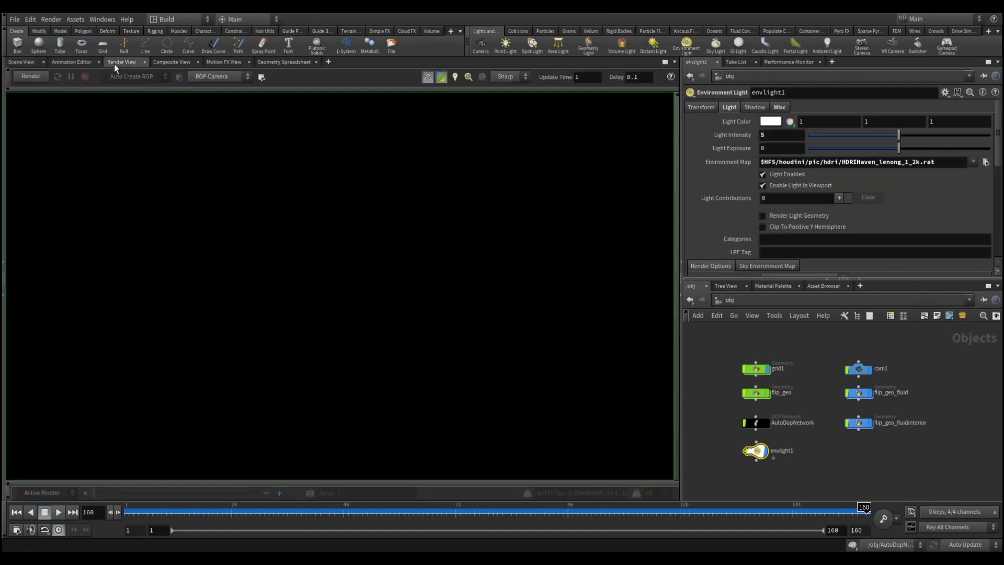
Run a mantra_ipr preview of the light blue fluid, stop it, and open the out network.
{"action": "left_click", "coordinate": [36, 75]}
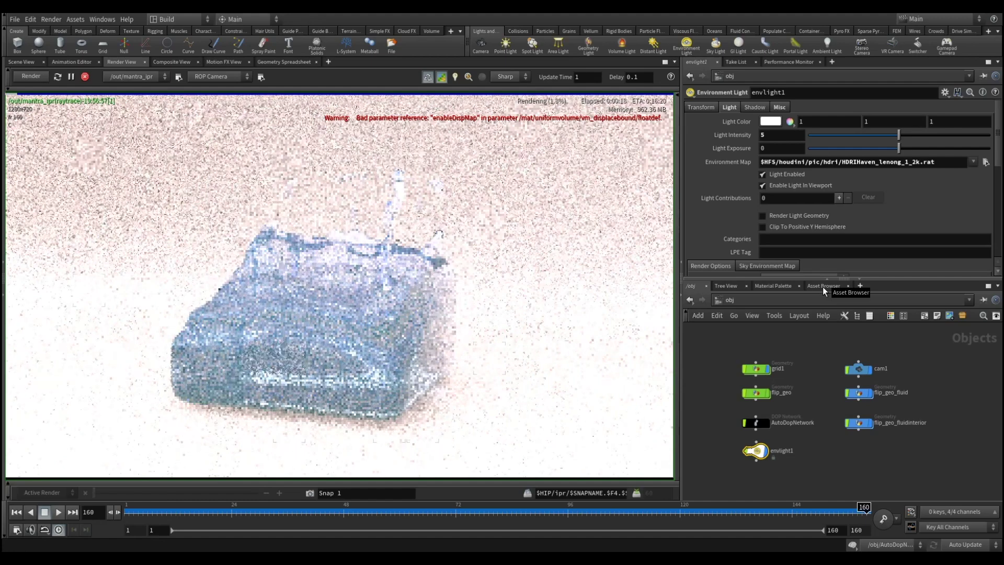
{"action": "scroll", "coordinate": [409, 296], "scroll_direction": "down", "scroll_amount": 1}
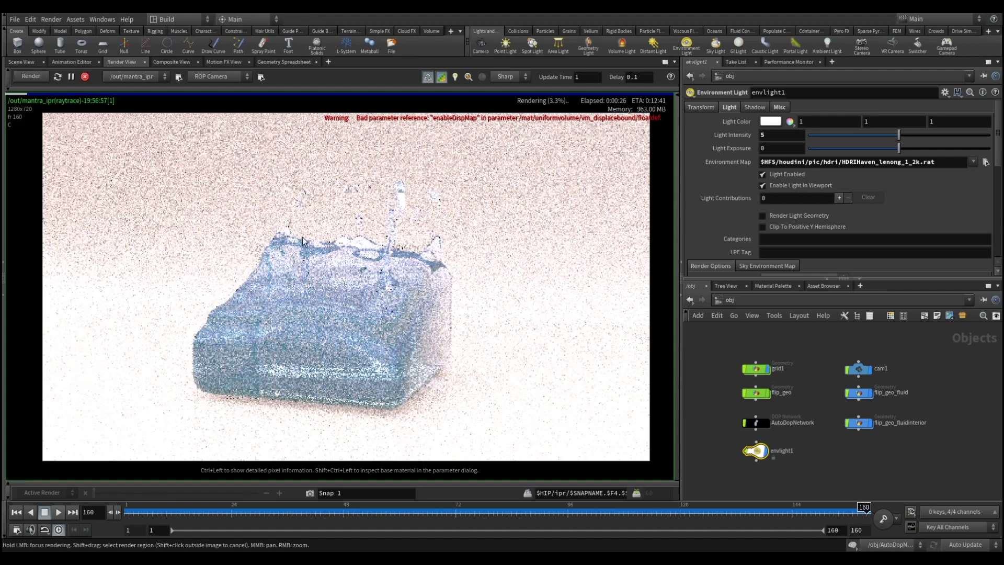
{"action": "left_click", "coordinate": [84, 76]}
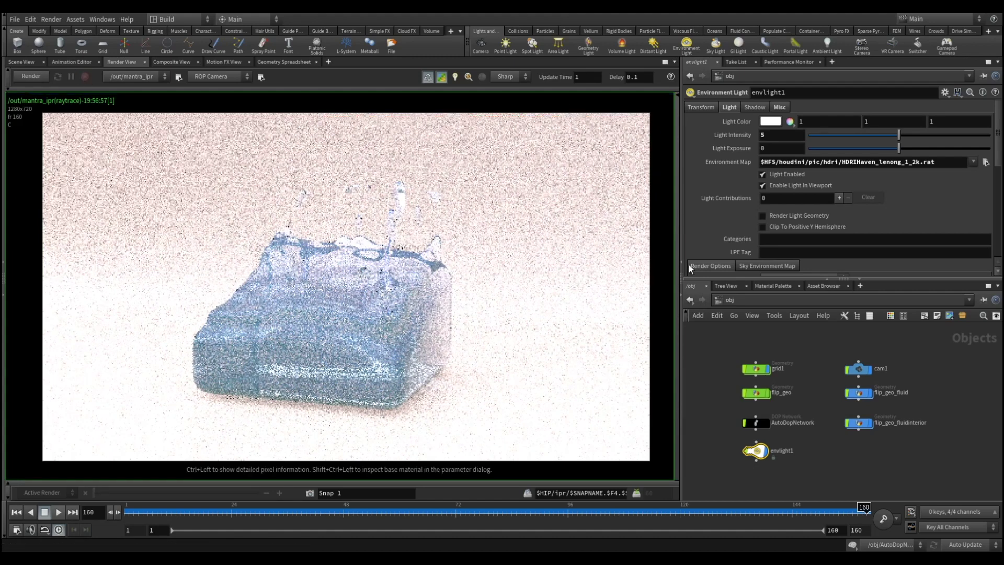
{"action": "left_click", "coordinate": [748, 296]}
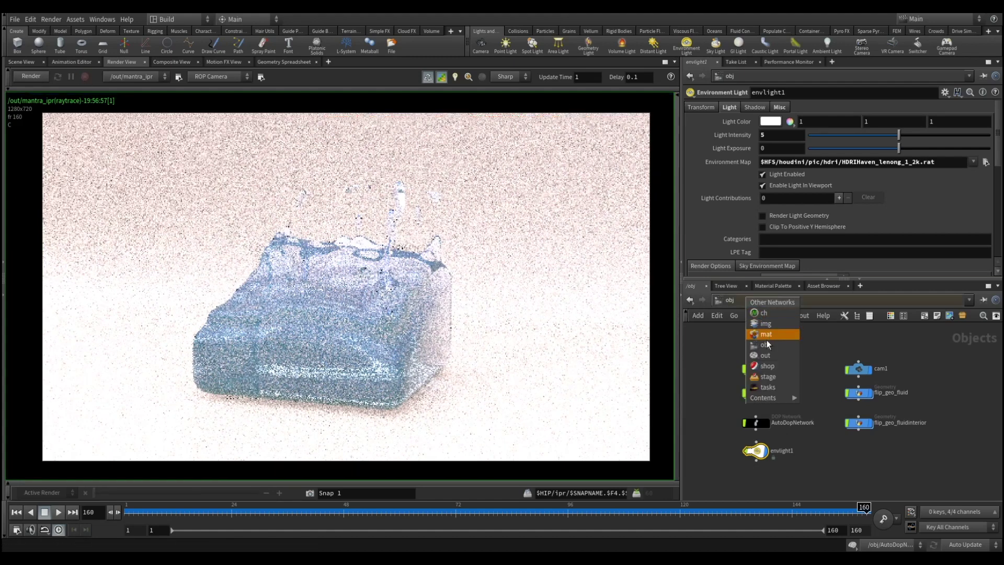
{"action": "left_click", "coordinate": [766, 355]}
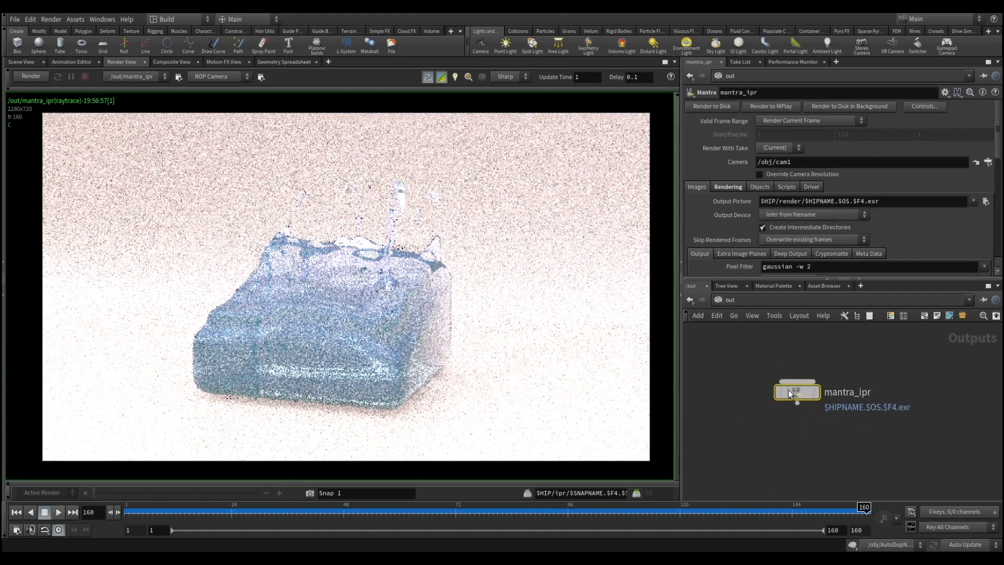
Look through mantra_ipr's resolution override, extra image planes, deep output and Cryptomatte settings.
{"action": "left_click", "coordinate": [760, 174]}
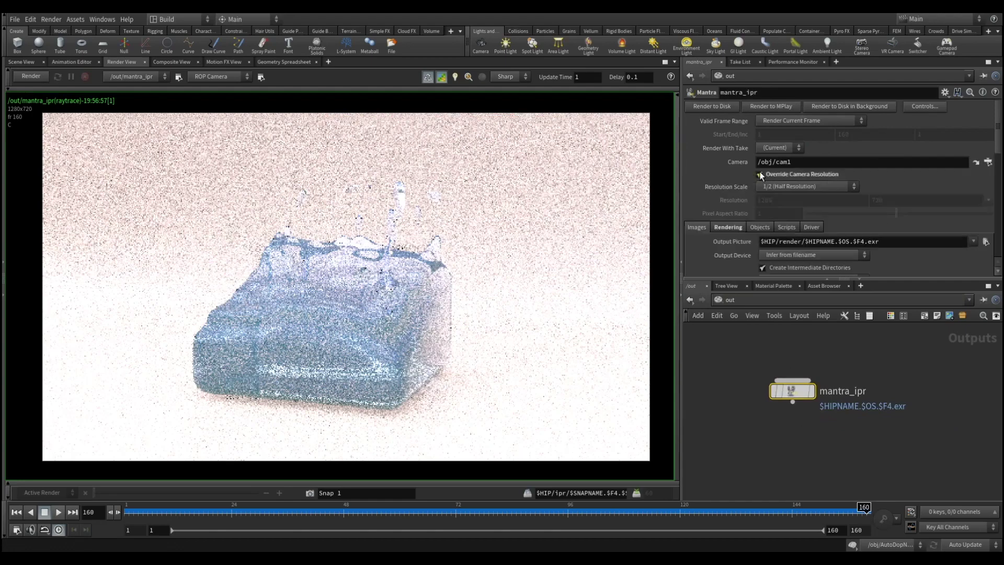
{"action": "scroll", "coordinate": [764, 194], "scroll_direction": "down", "scroll_amount": 3}
{"action": "scroll", "coordinate": [762, 191], "scroll_direction": "down", "scroll_amount": 2}
{"action": "scroll", "coordinate": [761, 189], "scroll_direction": "down", "scroll_amount": 3}
{"action": "scroll", "coordinate": [759, 196], "scroll_direction": "down", "scroll_amount": 3}
{"action": "scroll", "coordinate": [758, 197], "scroll_direction": "up", "scroll_amount": 5}
{"action": "scroll", "coordinate": [759, 191], "scroll_direction": "up", "scroll_amount": 3}
{"action": "left_click", "coordinate": [745, 168]}
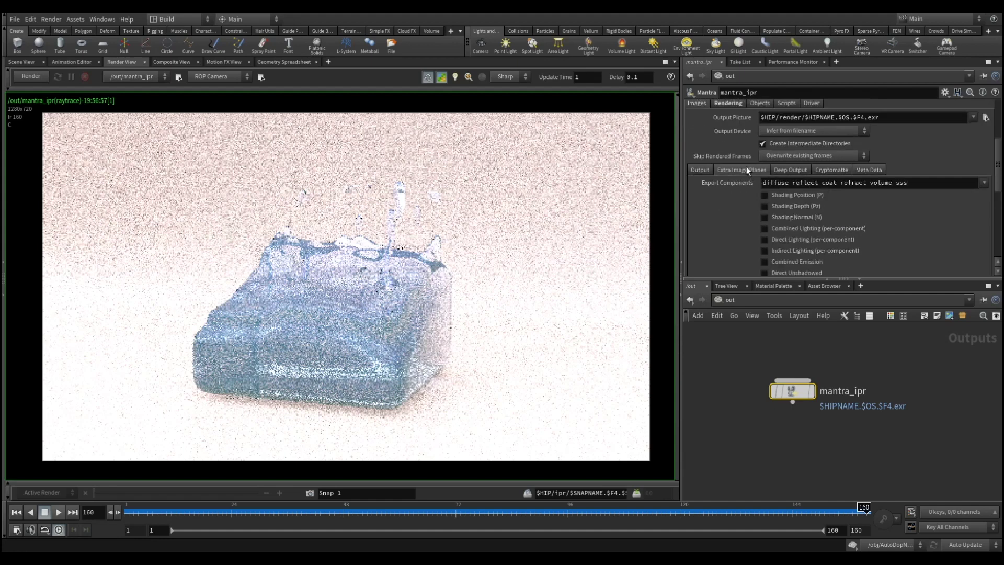
{"action": "left_click", "coordinate": [783, 165]}
{"action": "left_click", "coordinate": [816, 171]}
{"action": "scroll", "coordinate": [782, 177], "scroll_direction": "up", "scroll_amount": 3}
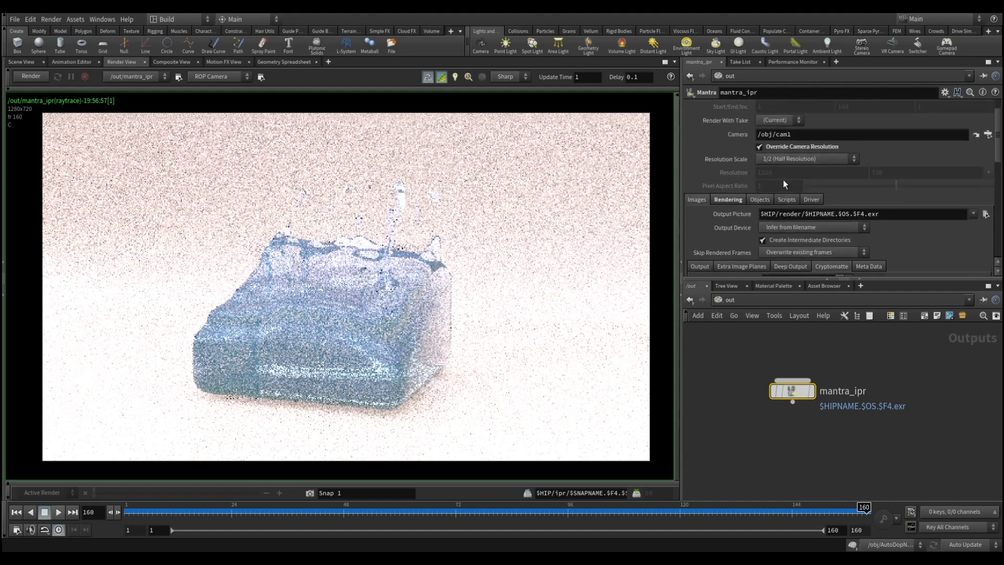
Enable Allow Motion Blur and bring up the Force Objects bundle chooser on the Objects tab.
{"action": "left_click", "coordinate": [730, 201]}
{"action": "left_click", "coordinate": [762, 238]}
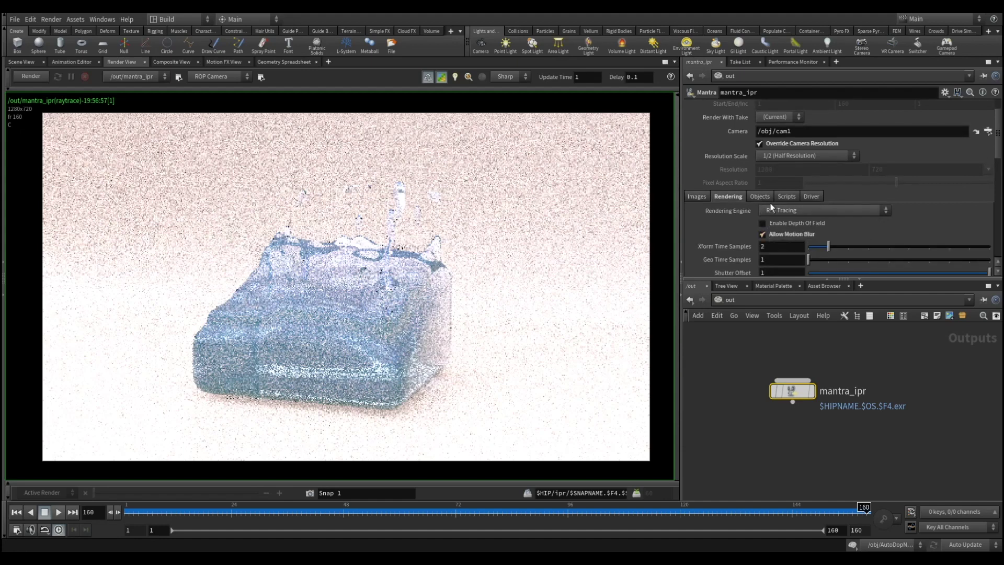
{"action": "scroll", "coordinate": [755, 194], "scroll_direction": "up", "scroll_amount": 2}
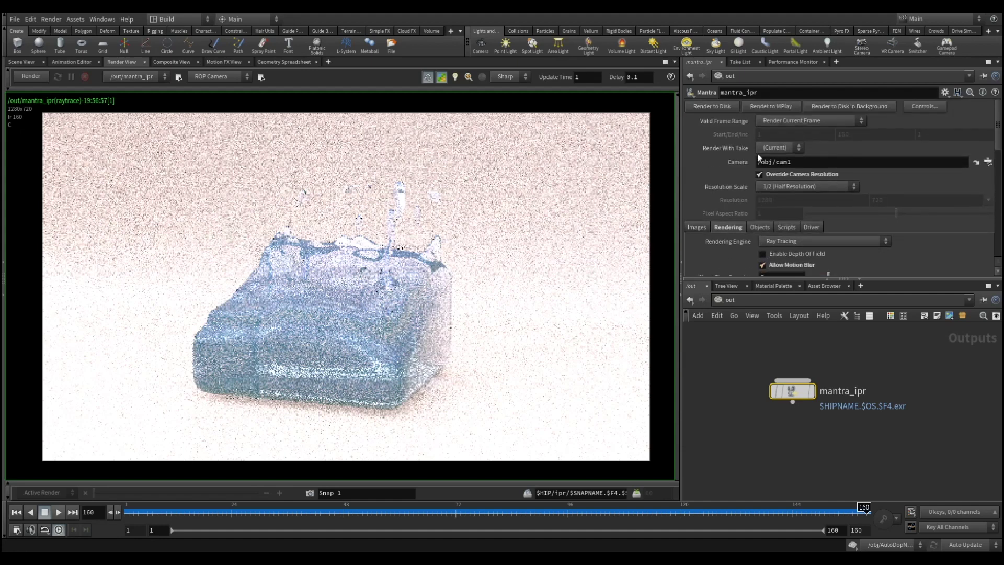
{"action": "left_click", "coordinate": [761, 226]}
{"action": "scroll", "coordinate": [761, 226], "scroll_direction": "down", "scroll_amount": 2}
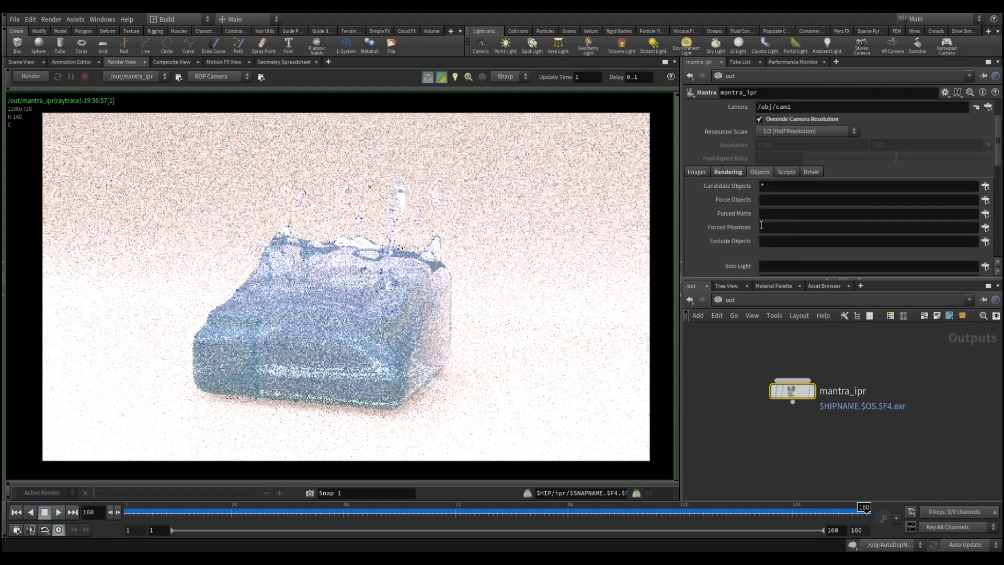
{"action": "left_click", "coordinate": [984, 201]}
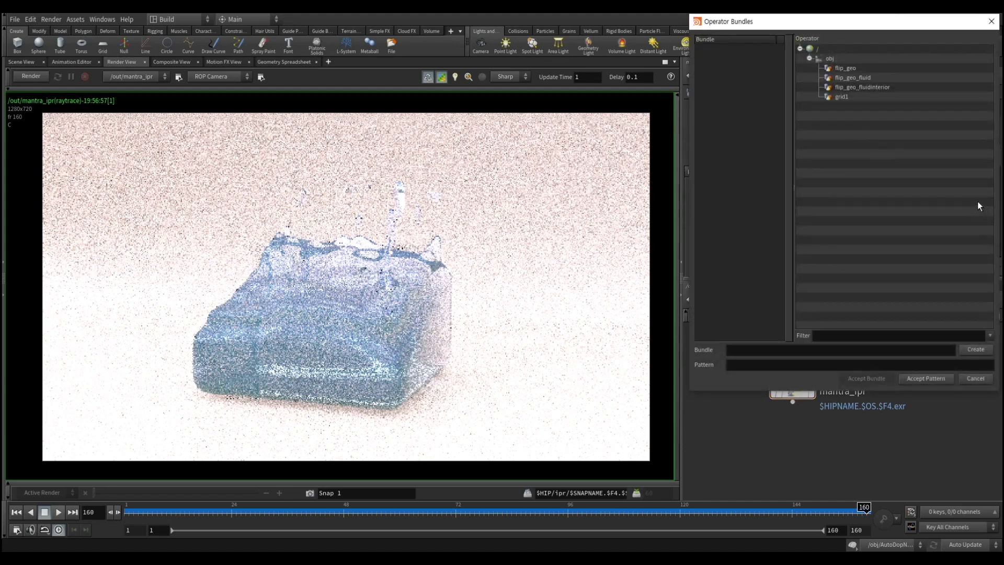
Set mantra_ipr's Force Objects to grid1 and flip_geo_fluid.
{"action": "left_click", "coordinate": [853, 80]}
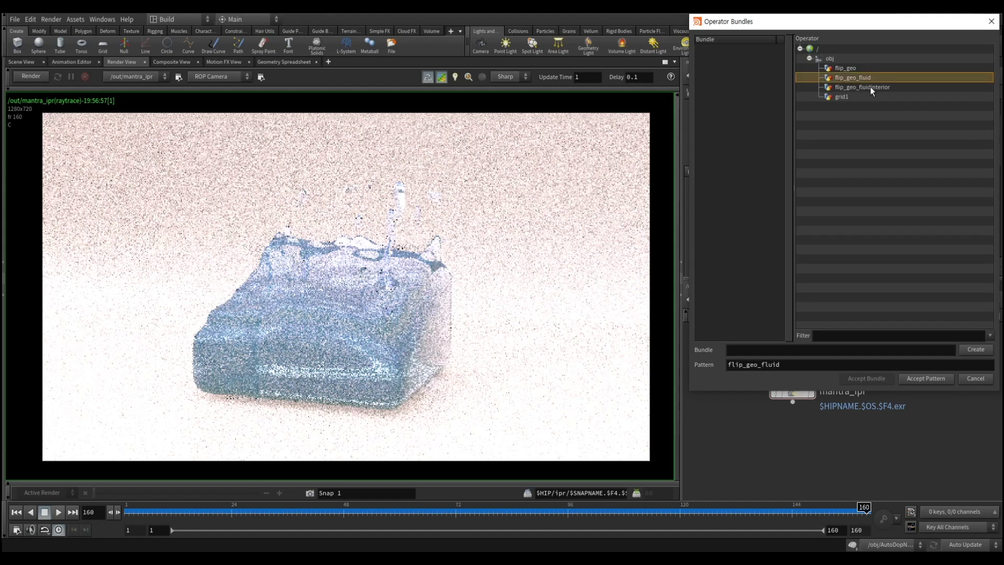
{"action": "double_click", "coordinate": [866, 77]}
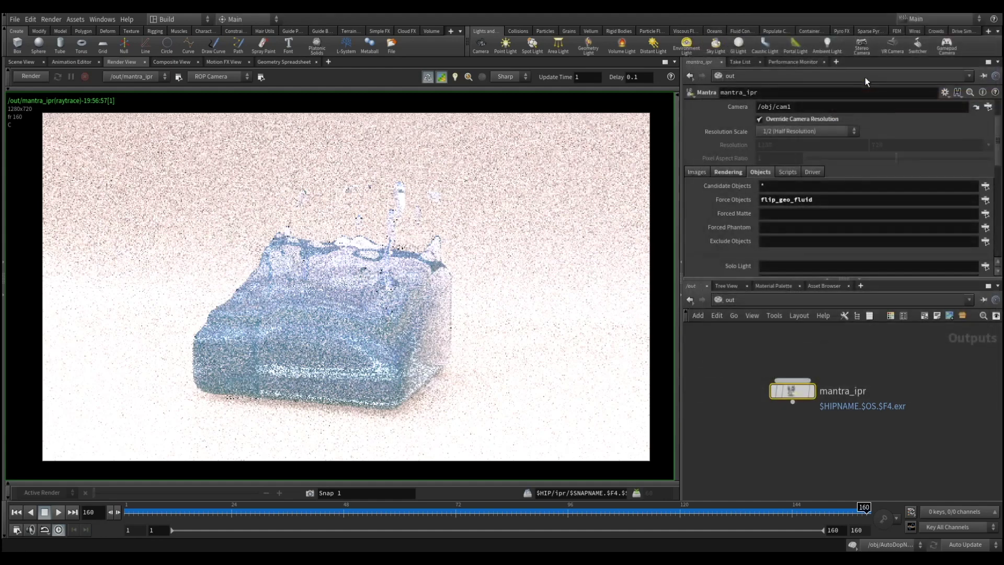
{"action": "left_click", "coordinate": [985, 199]}
{"action": "double_click", "coordinate": [840, 96]}
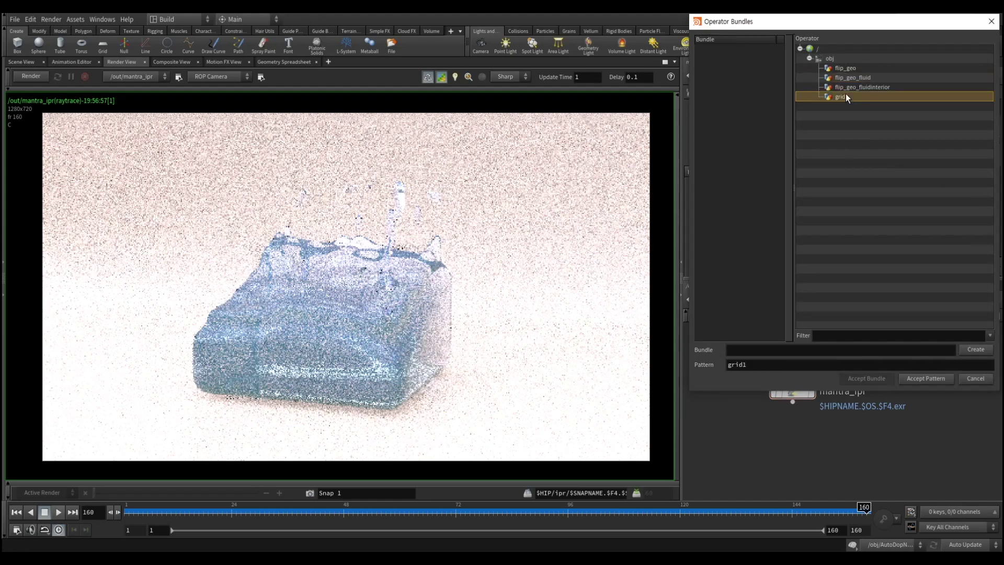
{"action": "left_click", "coordinate": [985, 200]}
{"action": "left_click", "coordinate": [864, 62]}
{"action": "left_click", "coordinate": [844, 79], "text": "ctrl"}
{"action": "left_click", "coordinate": [942, 362]}
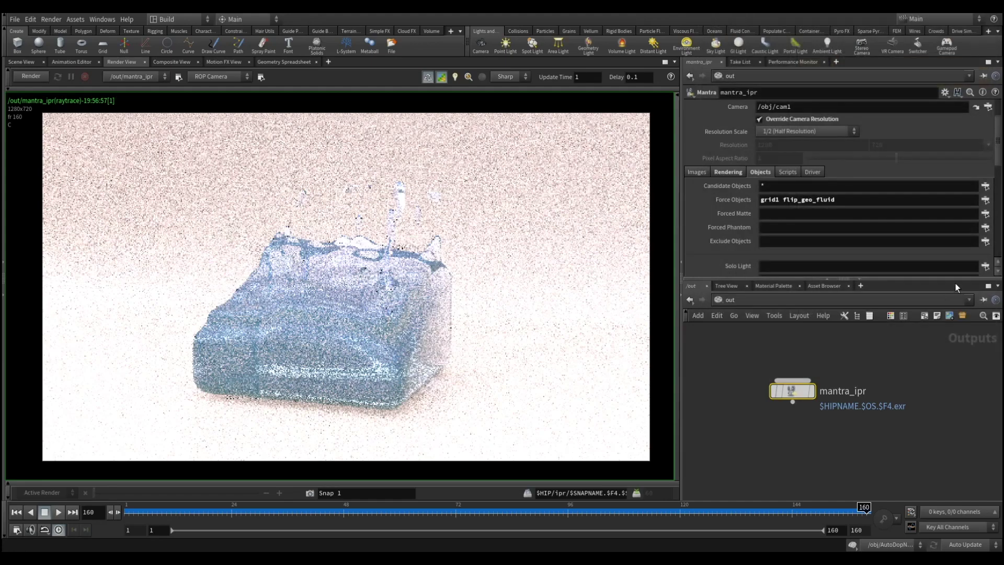
Make flip_geo_fluidinterior the Forced Phantom object and clear the Candidate Objects wildcard.
{"action": "left_click", "coordinate": [986, 230]}
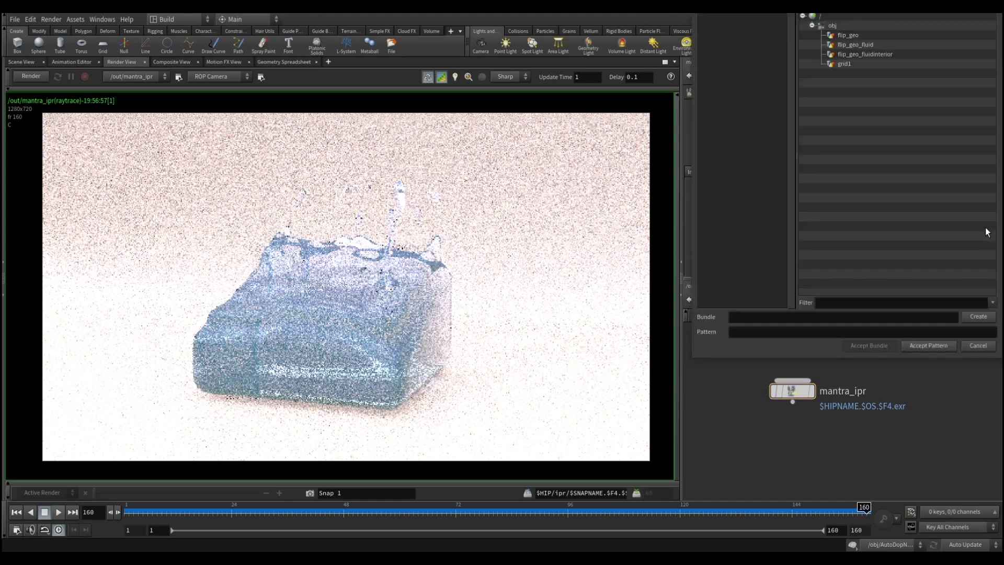
{"action": "left_click", "coordinate": [863, 53]}
{"action": "double_click", "coordinate": [880, 55]}
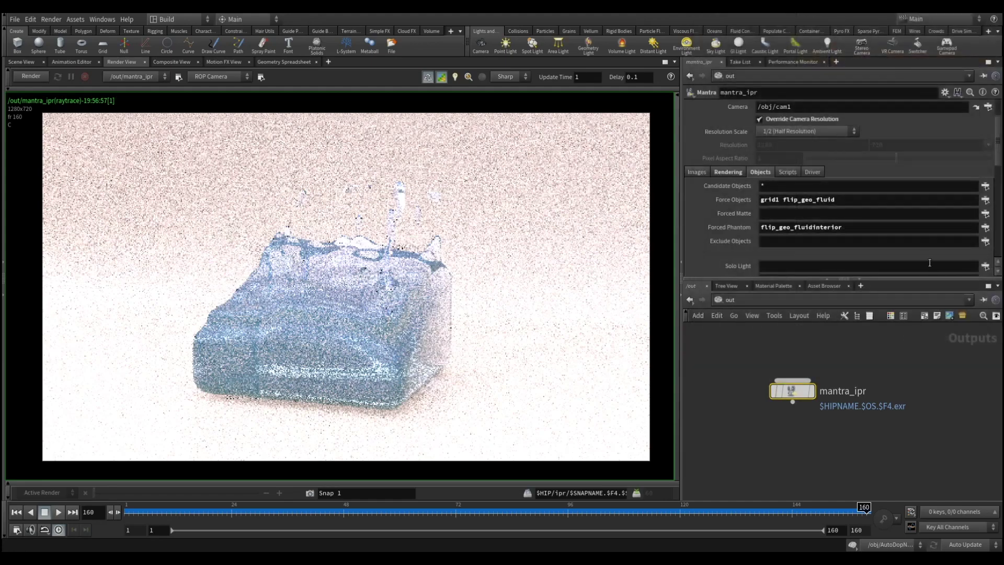
{"action": "scroll", "coordinate": [905, 246], "scroll_direction": "down", "scroll_amount": 2}
{"action": "left_click", "coordinate": [764, 145]}
{"action": "key", "text": "BackSpace"}
{"action": "key", "text": "Return"}
Clear Candidate Lights and set Force Lights to envlight1.
{"action": "left_click", "coordinate": [773, 238]}
{"action": "key", "text": "BackSpace"}
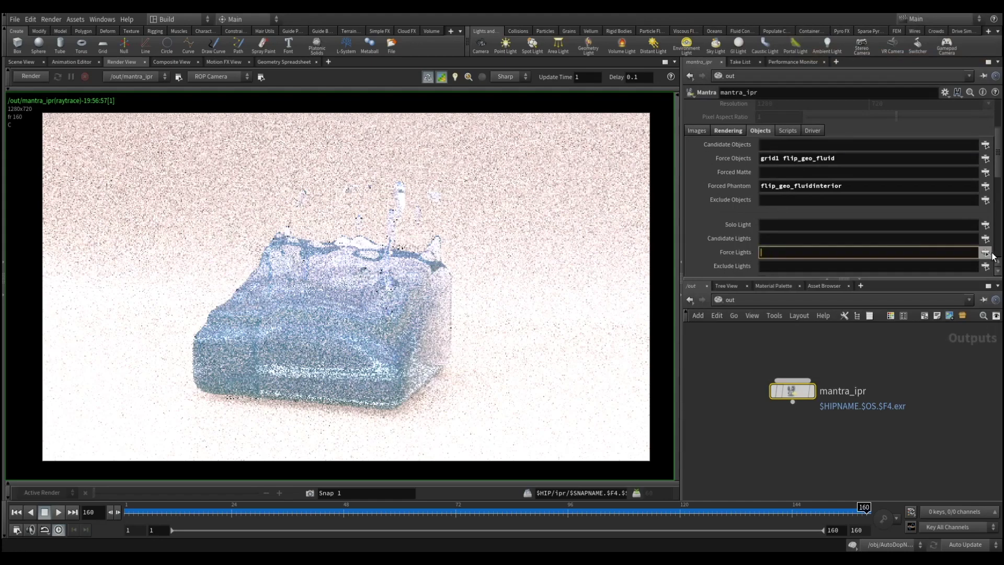
{"action": "left_click", "coordinate": [986, 252]}
{"action": "double_click", "coordinate": [845, 19]}
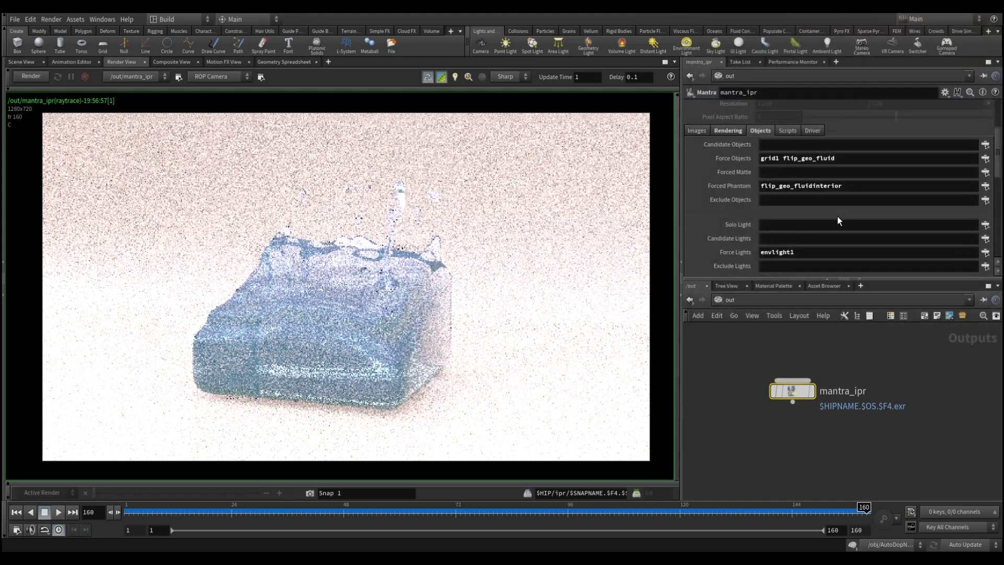
{"action": "left_click", "coordinate": [756, 302]}
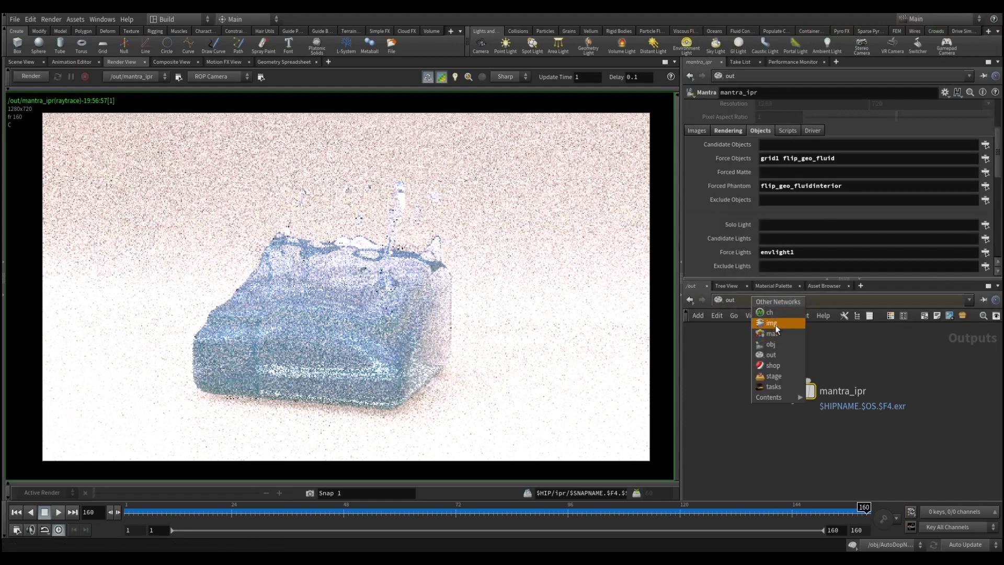
Set envlight1's Light Intensity to 3 and re-render the preview.
{"action": "left_click", "coordinate": [771, 344]}
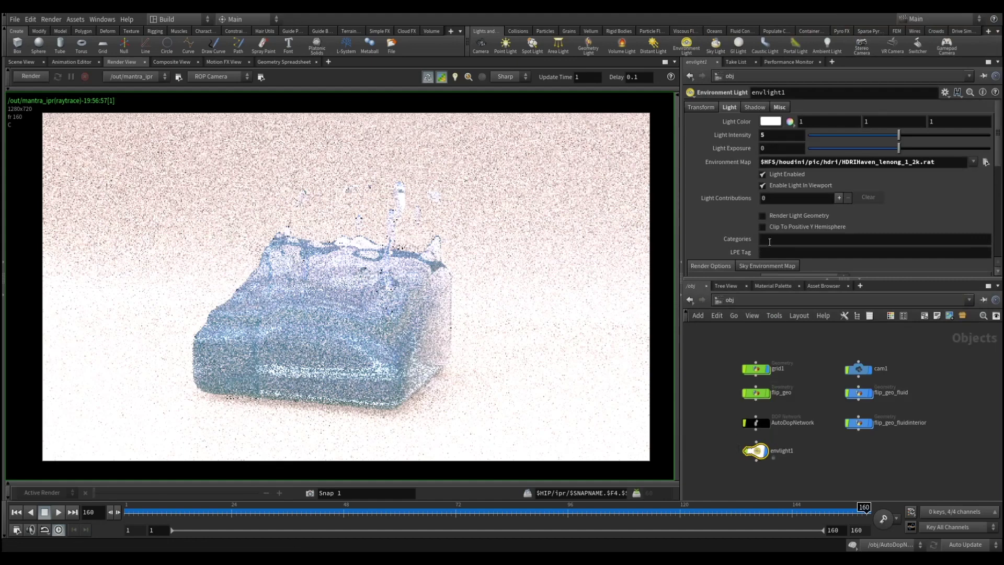
{"action": "left_click", "coordinate": [787, 135]}
{"action": "type", "text": "3"}
{"action": "key", "text": "Return"}
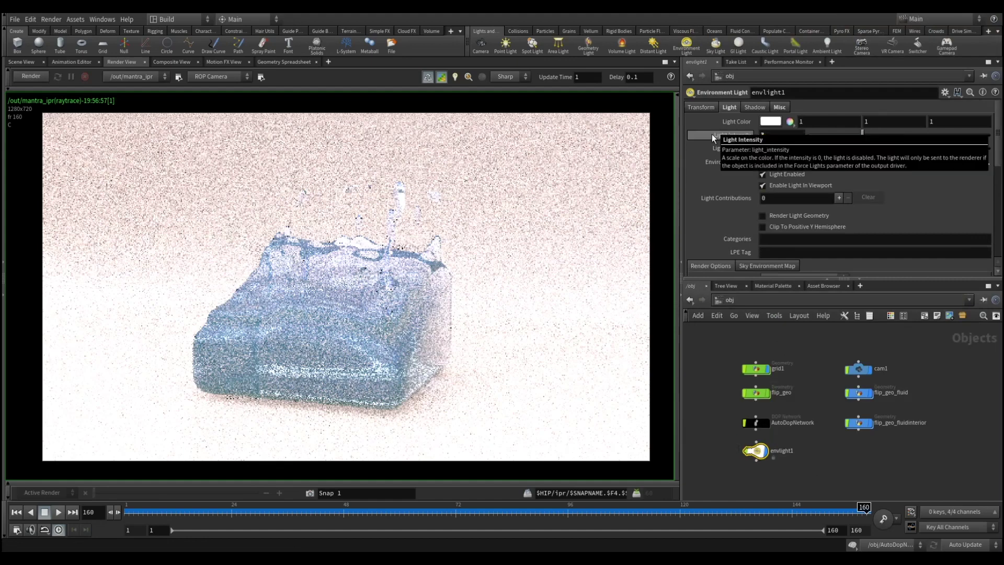
{"action": "left_click", "coordinate": [33, 76]}
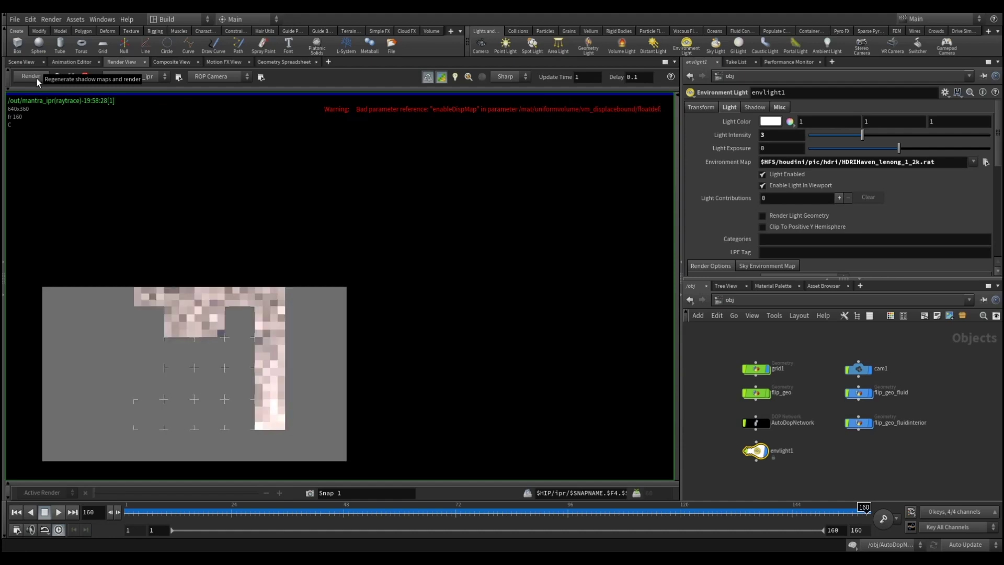
Pan and zoom the Render View to inspect the re-rendered fluid.
{"action": "middle_click_drag", "start_coordinate": [353, 339], "coordinate": [436, 308]}
{"action": "scroll", "coordinate": [310, 312], "scroll_direction": "up", "scroll_amount": 3}
{"action": "middle_click_drag", "start_coordinate": [310, 307], "coordinate": [359, 283]}
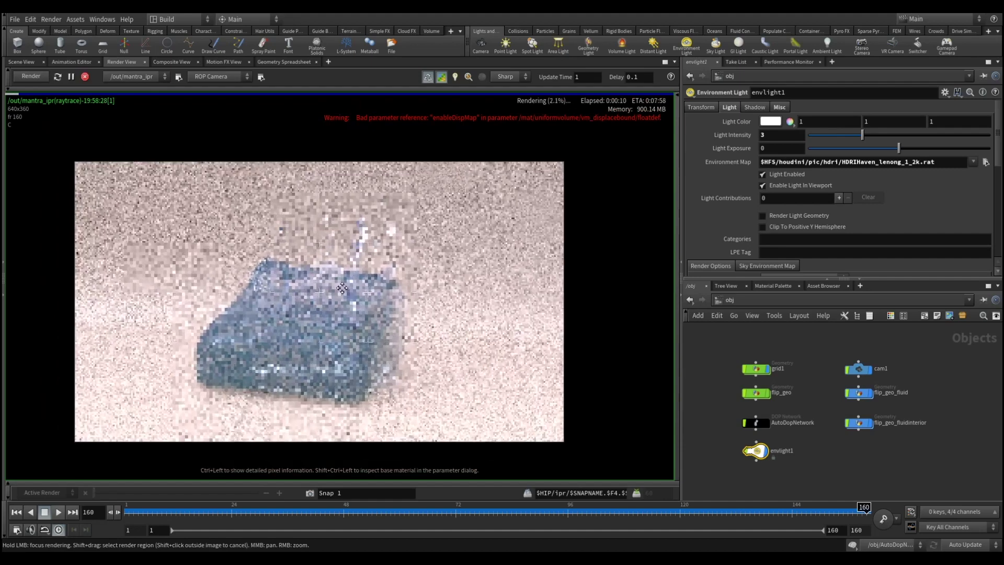
{"action": "scroll", "coordinate": [359, 284], "scroll_direction": "up", "scroll_amount": 1}
{"action": "scroll", "coordinate": [368, 285], "scroll_direction": "down", "scroll_amount": 1}
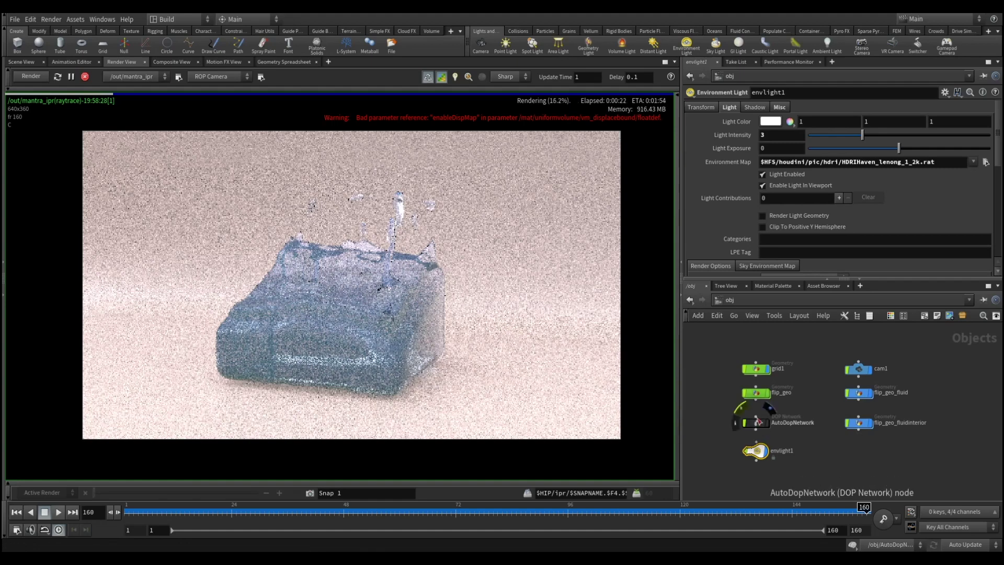
{"action": "left_click", "coordinate": [760, 299]}
In the mat network, bring up the basicliquid material's parameters.
{"action": "left_click", "coordinate": [779, 337]}
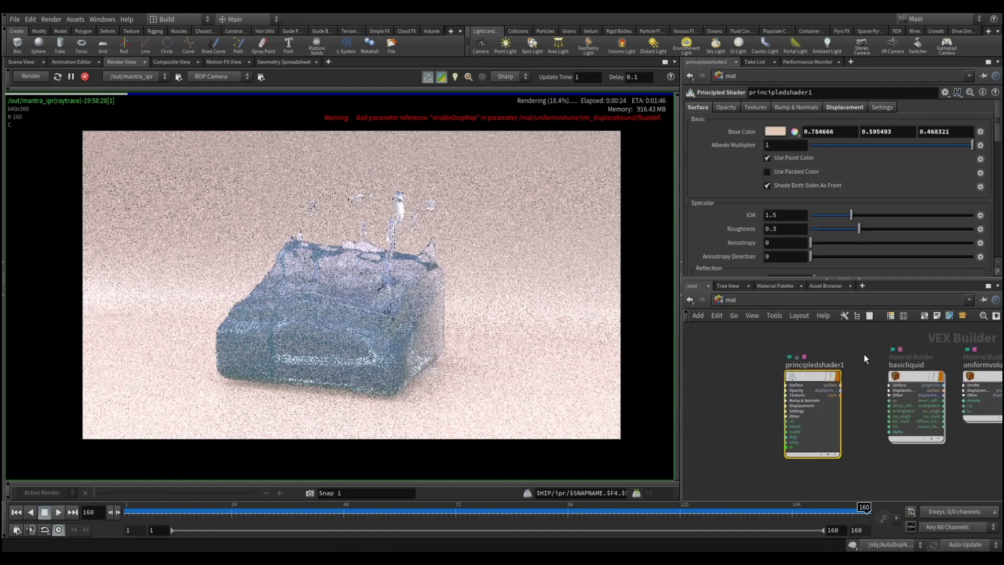
{"action": "middle_click_drag", "start_coordinate": [861, 353], "coordinate": [784, 364]}
{"action": "middle_click_drag", "start_coordinate": [943, 373], "coordinate": [926, 354]}
{"action": "left_click", "coordinate": [774, 397]}
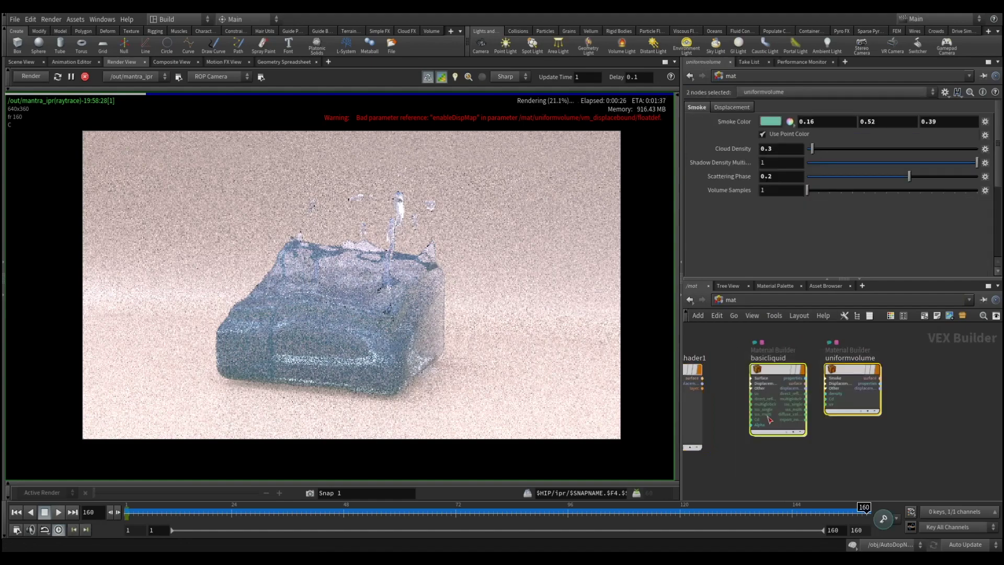
{"action": "middle_click_drag", "start_coordinate": [688, 352], "coordinate": [712, 372]}
{"action": "left_click", "coordinate": [873, 403]}
{"action": "middle_click_drag", "start_coordinate": [871, 354], "coordinate": [870, 356]}
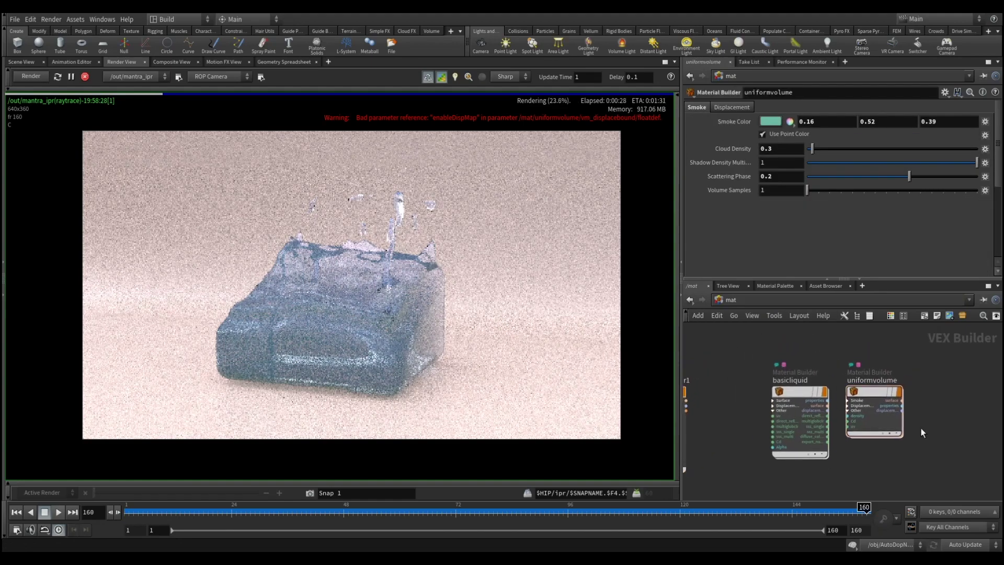
{"action": "left_click", "coordinate": [801, 390]}
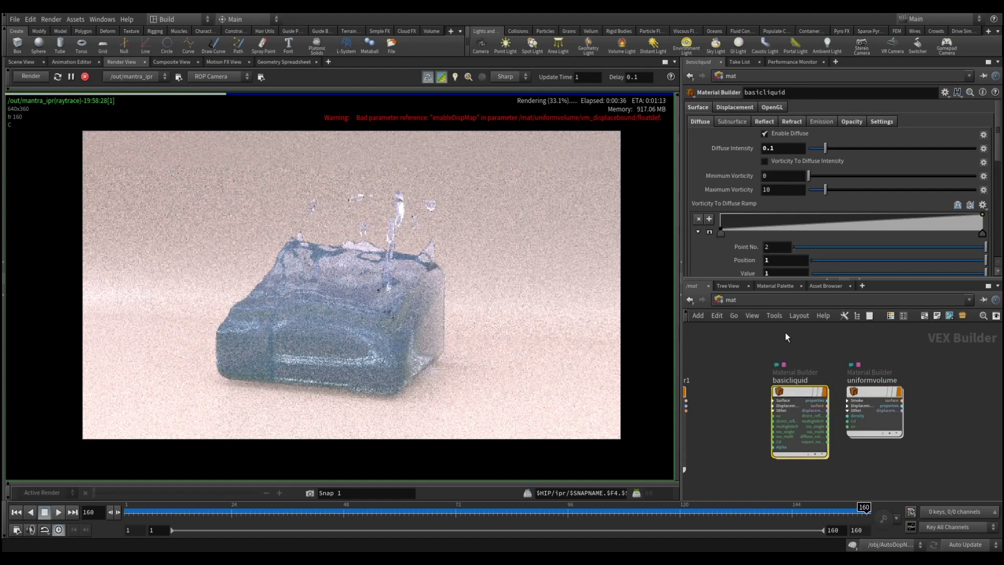
Scroll through basicliquid's surface, subsurface and reflection parameters.
{"action": "scroll", "coordinate": [806, 216], "scroll_direction": "down", "scroll_amount": 3}
{"action": "scroll", "coordinate": [807, 216], "scroll_direction": "down", "scroll_amount": 3}
{"action": "scroll", "coordinate": [806, 216], "scroll_direction": "down", "scroll_amount": 2}
{"action": "scroll", "coordinate": [786, 216], "scroll_direction": "down", "scroll_amount": 2}
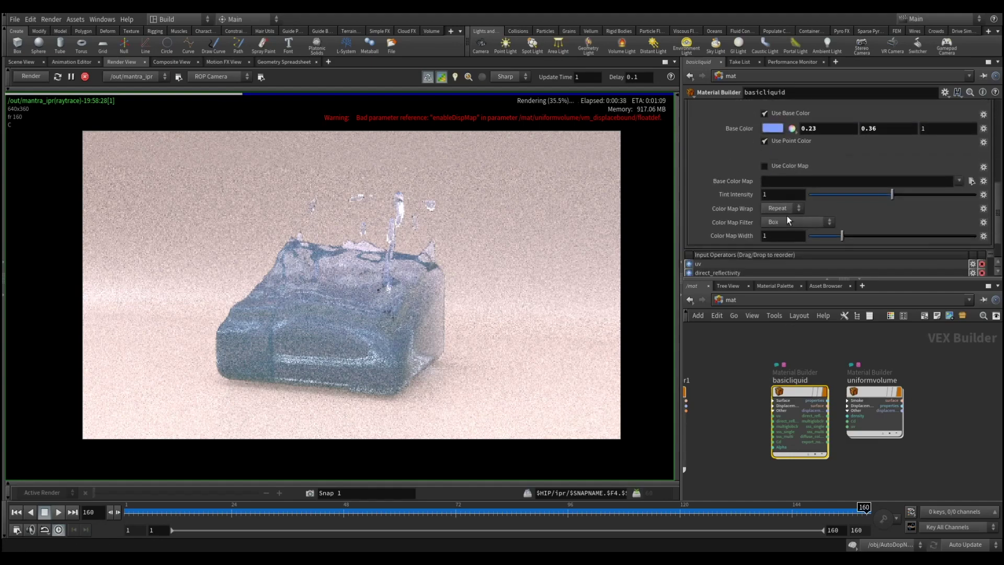
{"action": "scroll", "coordinate": [789, 222], "scroll_direction": "down", "scroll_amount": 2}
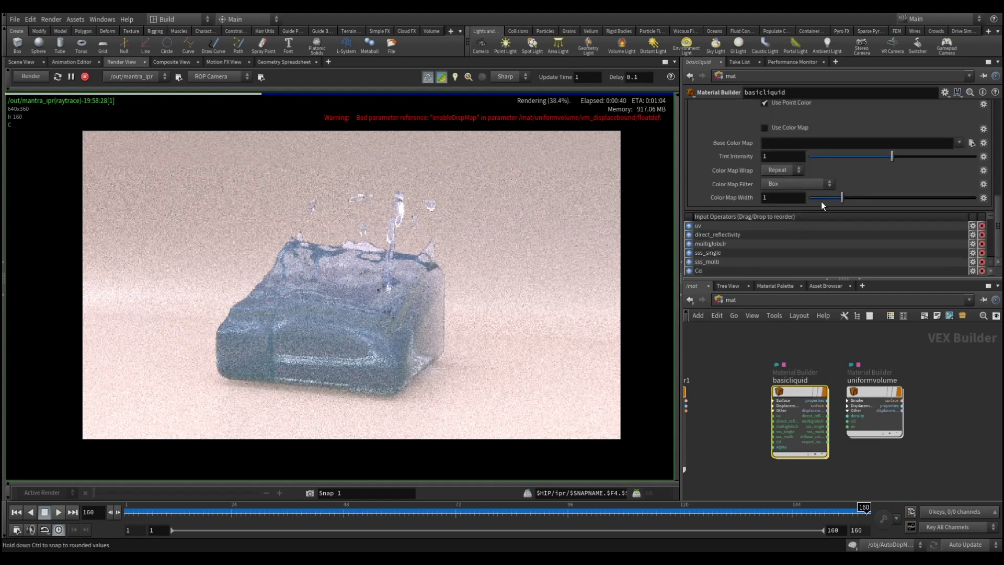
{"action": "scroll", "coordinate": [813, 210], "scroll_direction": "up", "scroll_amount": 3}
{"action": "scroll", "coordinate": [813, 214], "scroll_direction": "up", "scroll_amount": 1}
{"action": "scroll", "coordinate": [810, 220], "scroll_direction": "down", "scroll_amount": 2}
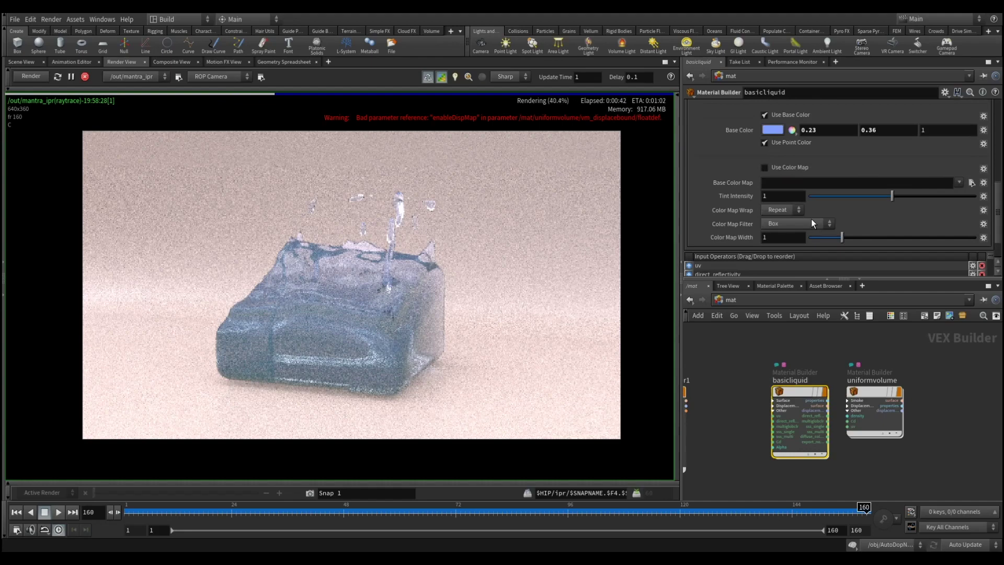
{"action": "scroll", "coordinate": [811, 219], "scroll_direction": "up", "scroll_amount": 4}
{"action": "scroll", "coordinate": [814, 217], "scroll_direction": "up", "scroll_amount": 3}
{"action": "scroll", "coordinate": [814, 217], "scroll_direction": "up", "scroll_amount": 3}
{"action": "left_click", "coordinate": [733, 121]}
{"action": "scroll", "coordinate": [774, 170], "scroll_direction": "down", "scroll_amount": 1}
{"action": "scroll", "coordinate": [776, 175], "scroll_direction": "up", "scroll_amount": 2}
{"action": "left_click", "coordinate": [764, 121]}
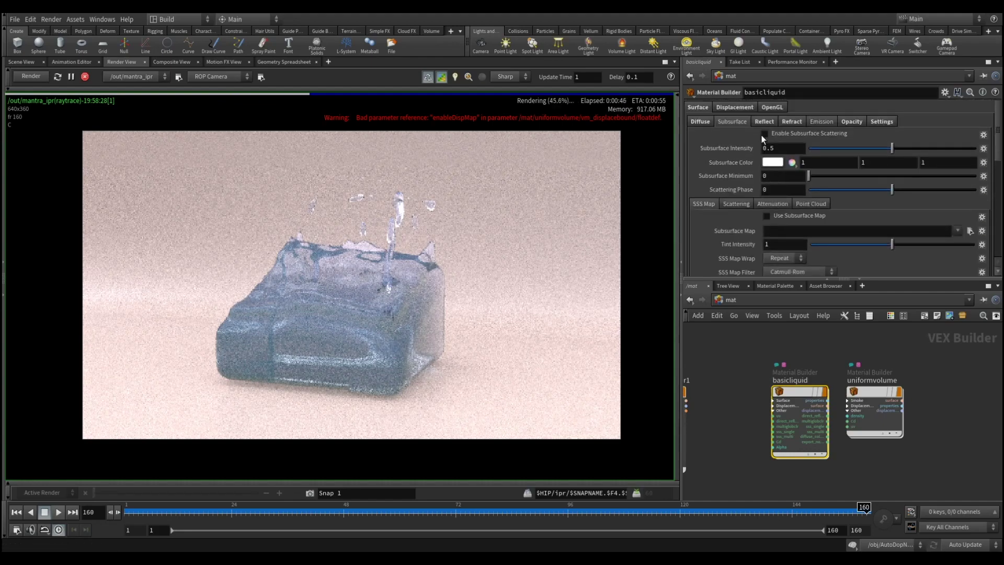
{"action": "scroll", "coordinate": [796, 173], "scroll_direction": "down", "scroll_amount": 2}
{"action": "scroll", "coordinate": [796, 174], "scroll_direction": "down", "scroll_amount": 2}
{"action": "scroll", "coordinate": [797, 175], "scroll_direction": "up", "scroll_amount": 3}
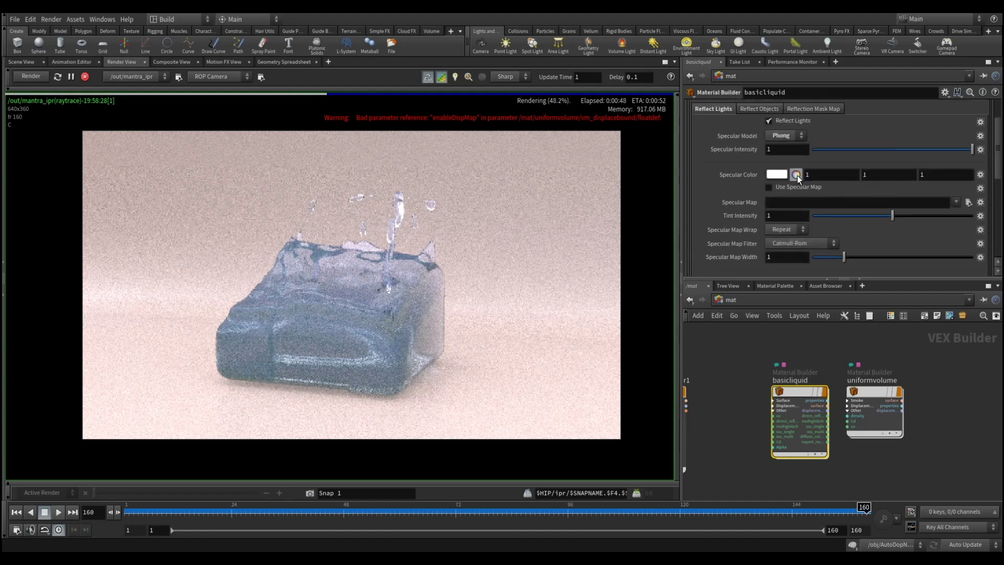
{"action": "scroll", "coordinate": [784, 157], "scroll_direction": "up", "scroll_amount": 1}
Review basicliquid's Refract, Emission, Opacity and Settings tabs.
{"action": "left_click", "coordinate": [789, 108]}
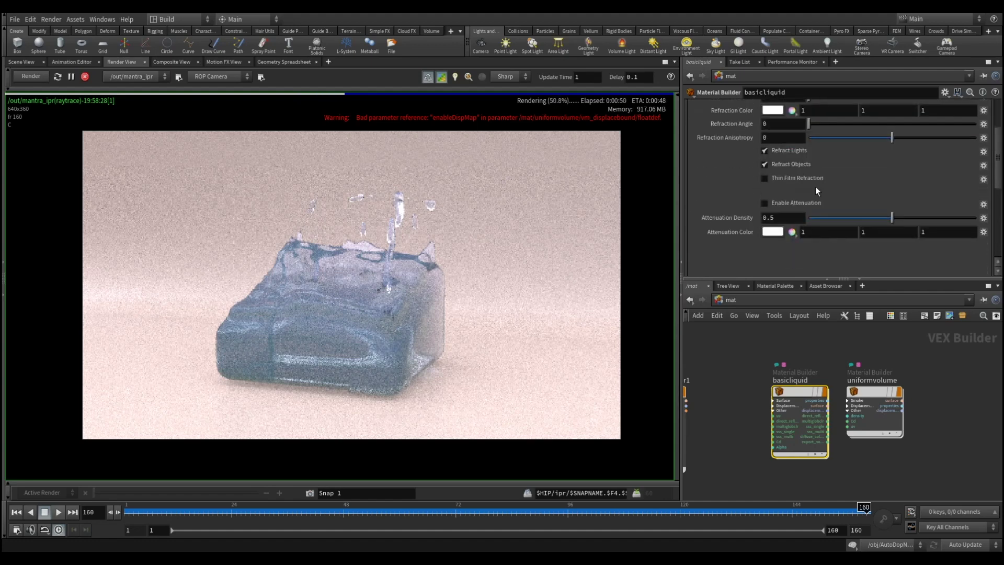
{"action": "scroll", "coordinate": [814, 186], "scroll_direction": "down", "scroll_amount": 3}
{"action": "scroll", "coordinate": [821, 197], "scroll_direction": "down", "scroll_amount": 2}
{"action": "scroll", "coordinate": [820, 199], "scroll_direction": "up", "scroll_amount": 5}
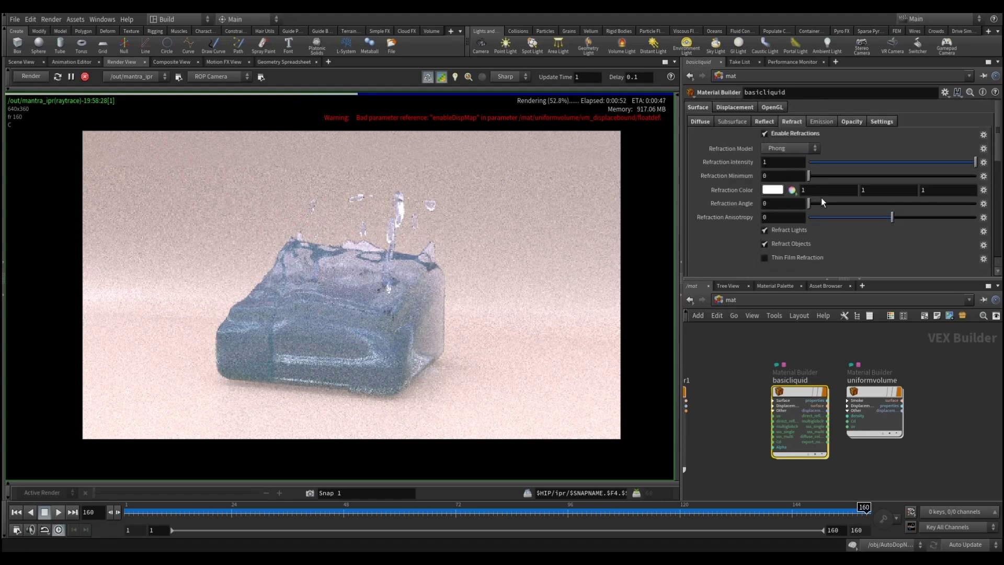
{"action": "left_click", "coordinate": [824, 115]}
{"action": "scroll", "coordinate": [834, 151], "scroll_direction": "down", "scroll_amount": 3}
{"action": "scroll", "coordinate": [836, 167], "scroll_direction": "up", "scroll_amount": 4}
{"action": "left_click", "coordinate": [852, 117]}
{"action": "scroll", "coordinate": [862, 178], "scroll_direction": "down", "scroll_amount": 3}
{"action": "scroll", "coordinate": [860, 182], "scroll_direction": "down", "scroll_amount": 1}
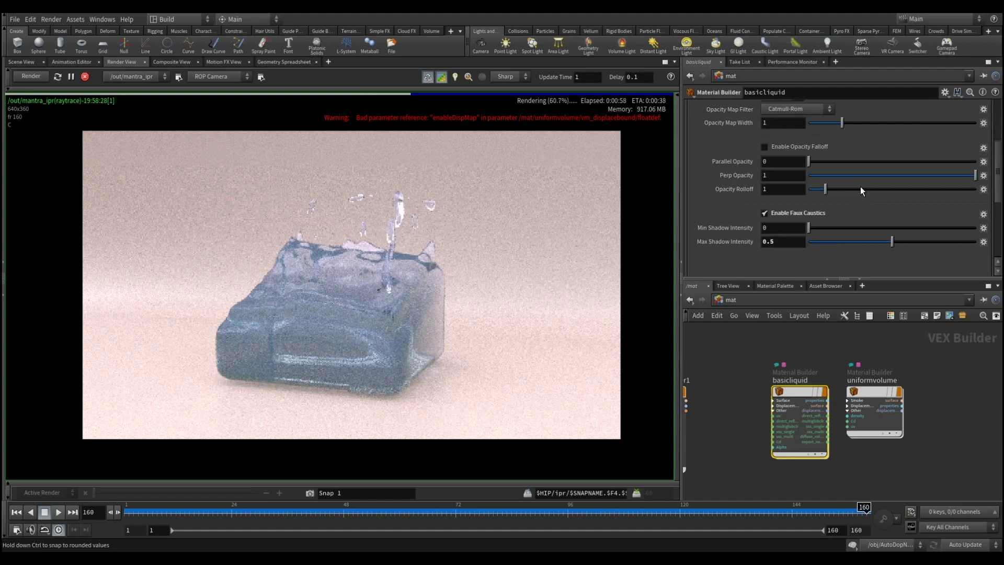
{"action": "scroll", "coordinate": [860, 191], "scroll_direction": "up", "scroll_amount": 3}
{"action": "scroll", "coordinate": [865, 168], "scroll_direction": "up", "scroll_amount": 2}
{"action": "left_click", "coordinate": [880, 118]}
{"action": "scroll", "coordinate": [878, 171], "scroll_direction": "down", "scroll_amount": 4}
{"action": "scroll", "coordinate": [869, 214], "scroll_direction": "up", "scroll_amount": 4}
Check basicliquid's displacement wave and OpenGL display settings.
{"action": "left_click", "coordinate": [753, 124]}
{"action": "scroll", "coordinate": [805, 172], "scroll_direction": "down", "scroll_amount": 3}
{"action": "scroll", "coordinate": [816, 186], "scroll_direction": "up", "scroll_amount": 2}
{"action": "scroll", "coordinate": [813, 186], "scroll_direction": "up", "scroll_amount": 1}
{"action": "left_click", "coordinate": [772, 107]}
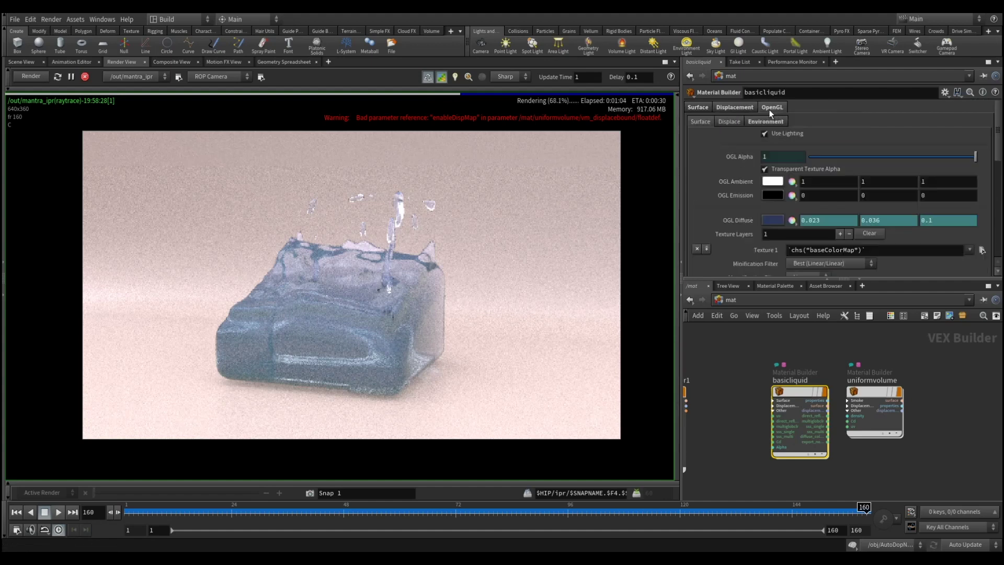
{"action": "scroll", "coordinate": [784, 157], "scroll_direction": "down", "scroll_amount": 1}
{"action": "scroll", "coordinate": [784, 167], "scroll_direction": "down", "scroll_amount": 2}
{"action": "scroll", "coordinate": [790, 183], "scroll_direction": "up", "scroll_amount": 1}
{"action": "scroll", "coordinate": [795, 205], "scroll_direction": "up", "scroll_amount": 2}
Show basicliquid's opacity settings, pause the IPR render and take a snapshot.
{"action": "left_click", "coordinate": [700, 106]}
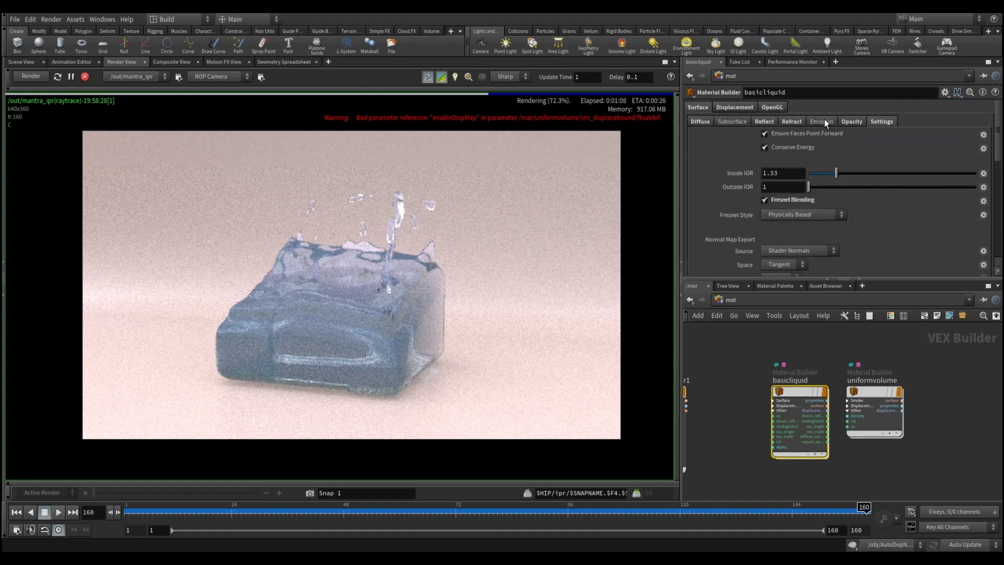
{"action": "left_click", "coordinate": [844, 121]}
{"action": "scroll", "coordinate": [834, 187], "scroll_direction": "down", "scroll_amount": 3}
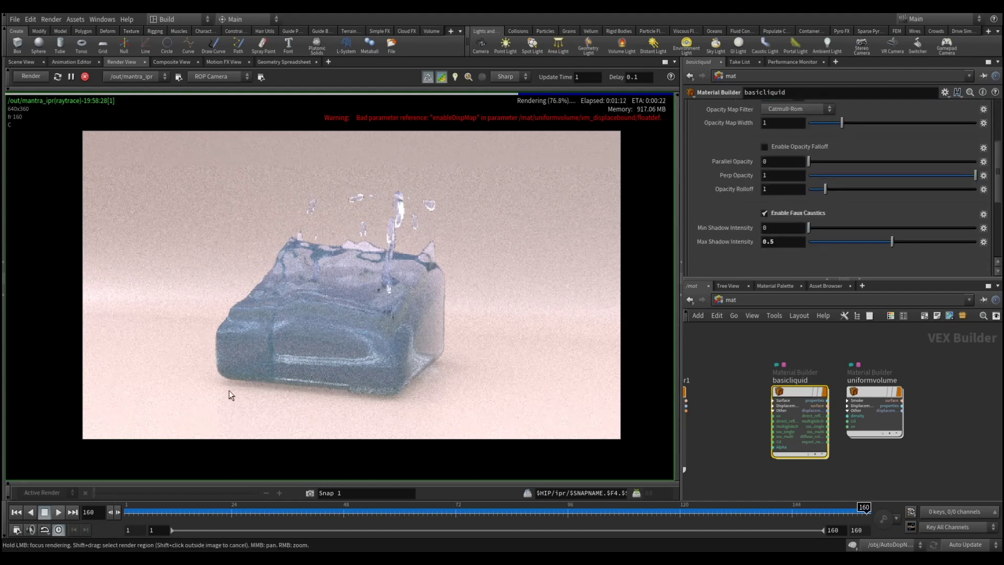
{"action": "left_click", "coordinate": [72, 78]}
{"action": "left_click", "coordinate": [310, 493]}
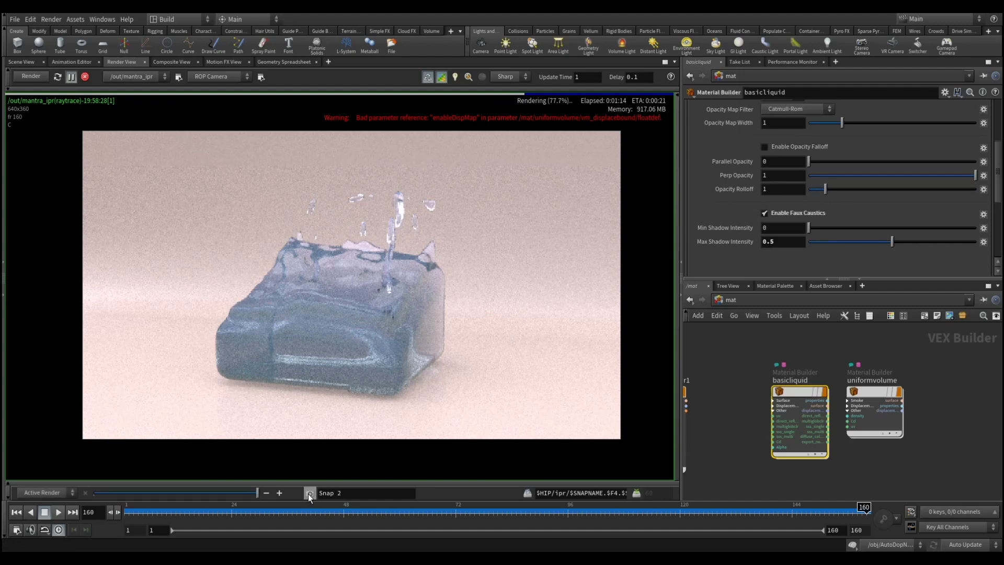
Switch the render camera to /obj/cam1 and restart the render.
{"action": "left_click", "coordinate": [144, 76]}
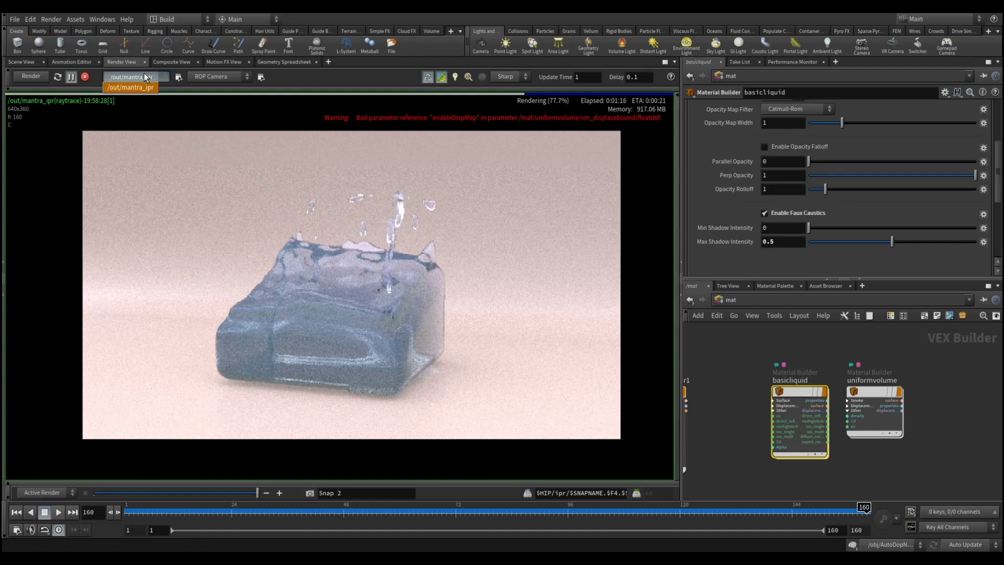
{"action": "left_click", "coordinate": [143, 75]}
{"action": "left_click", "coordinate": [213, 76]}
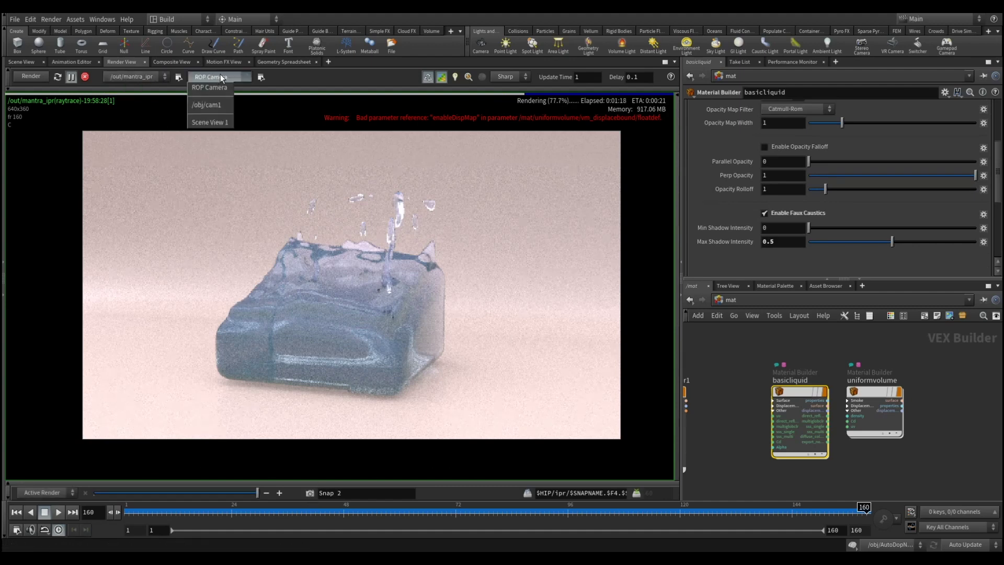
{"action": "left_click", "coordinate": [212, 104]}
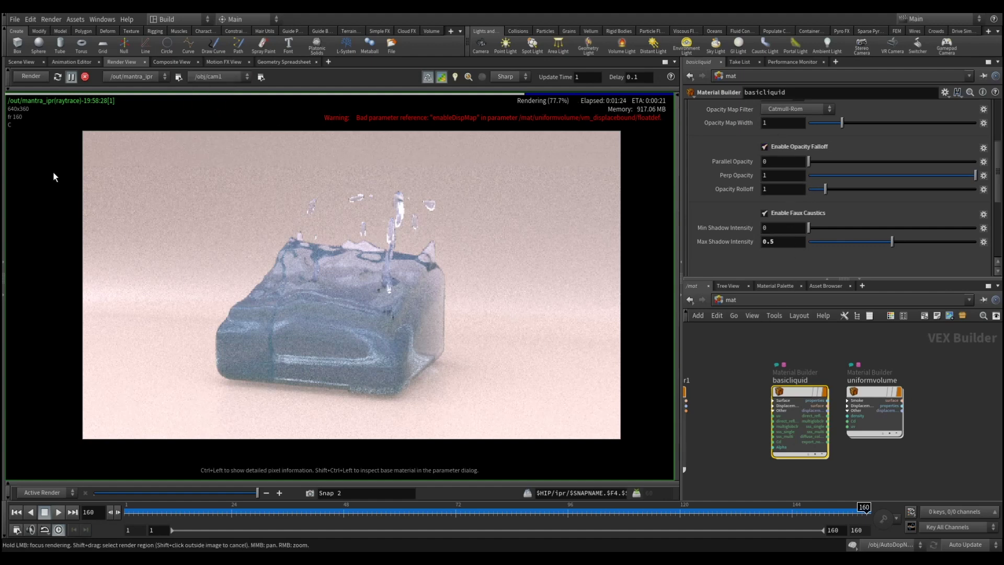
{"action": "left_click", "coordinate": [26, 77]}
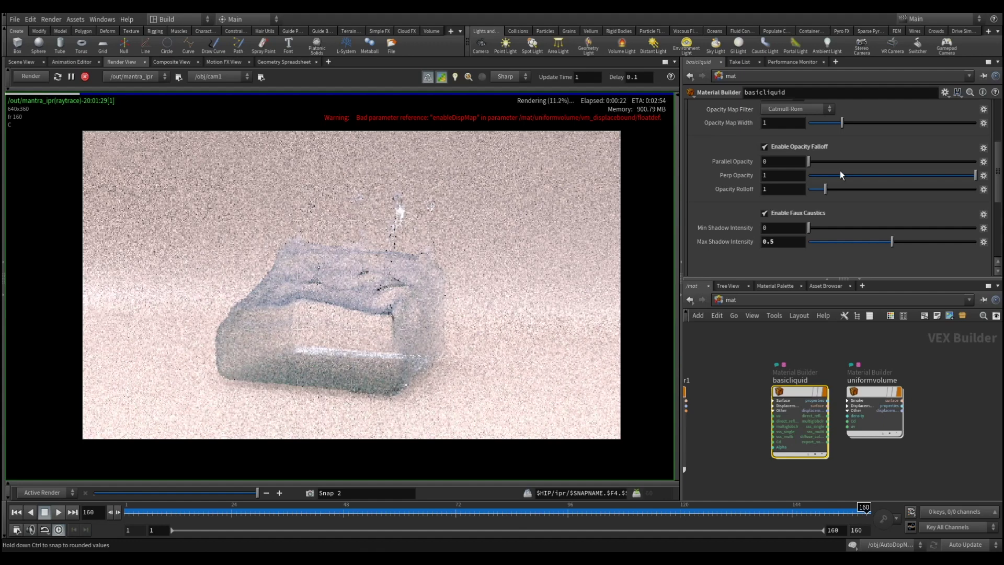
Uncheck Enable Diffuse on the basicliquid material.
{"action": "scroll", "coordinate": [839, 170], "scroll_direction": "up", "scroll_amount": 3}
{"action": "scroll", "coordinate": [839, 170], "scroll_direction": "up", "scroll_amount": 2}
{"action": "left_click", "coordinate": [699, 125]}
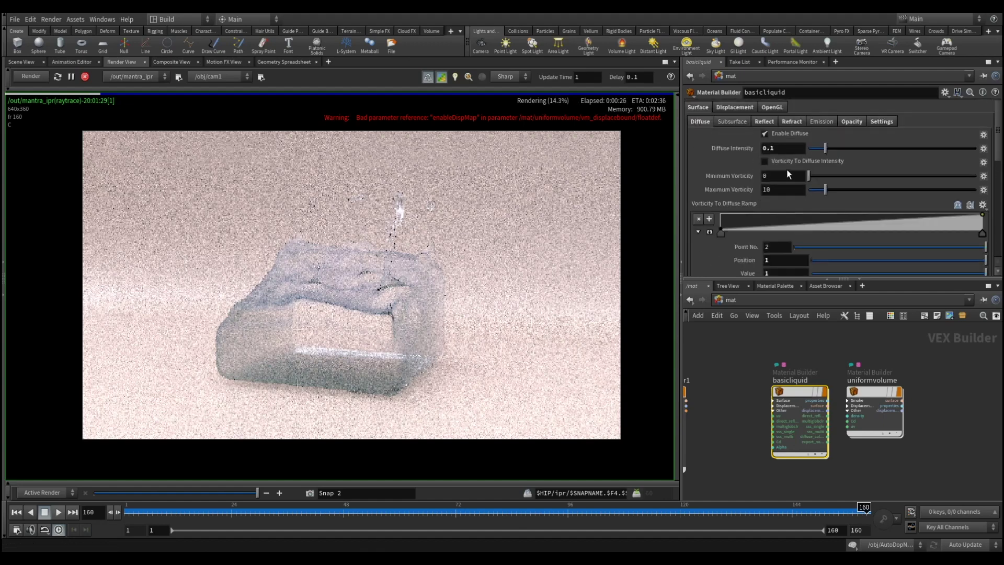
{"action": "scroll", "coordinate": [786, 175], "scroll_direction": "down", "scroll_amount": 3}
{"action": "scroll", "coordinate": [789, 178], "scroll_direction": "down", "scroll_amount": 1}
{"action": "scroll", "coordinate": [790, 178], "scroll_direction": "up", "scroll_amount": 3}
{"action": "left_click", "coordinate": [764, 133]}
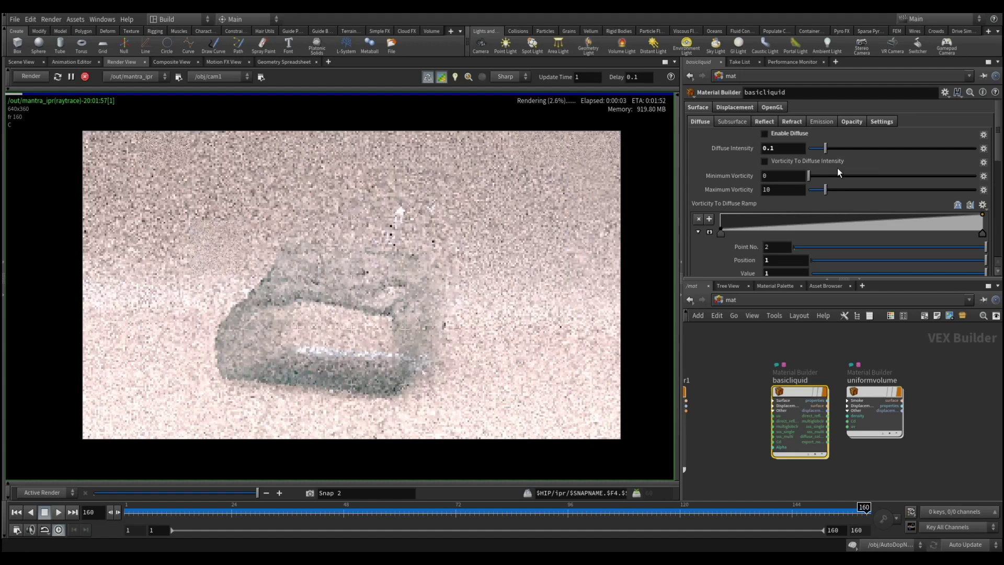
Uncheck Enable Opacity Falloff on basicliquid.
{"action": "left_click", "coordinate": [865, 389]}
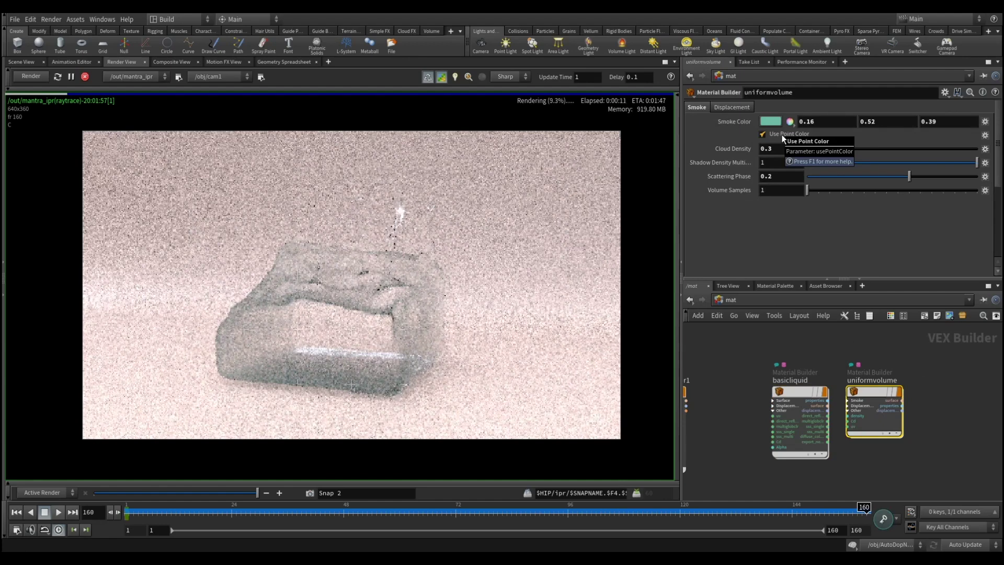
{"action": "left_click", "coordinate": [799, 391]}
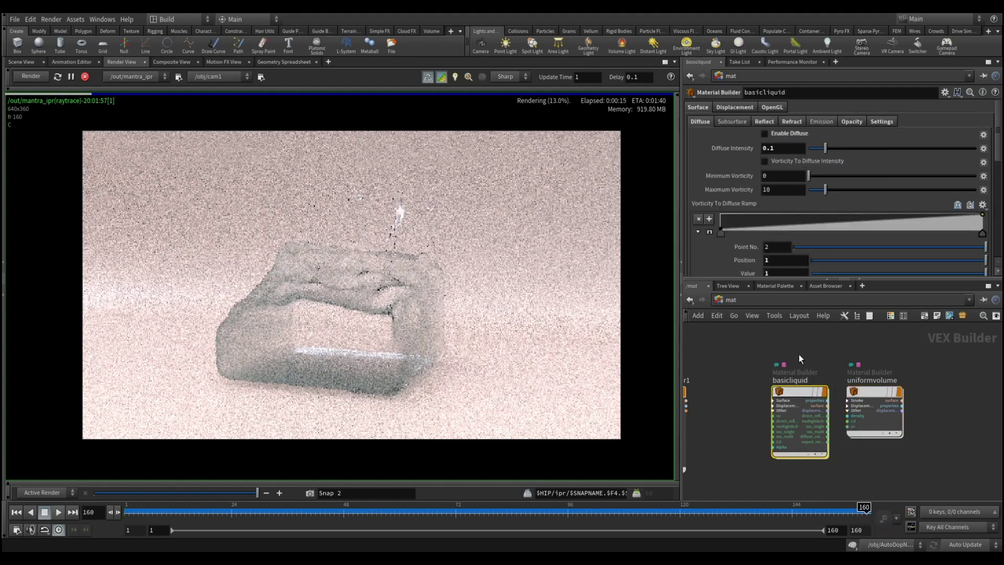
{"action": "left_click", "coordinate": [851, 121]}
{"action": "scroll", "coordinate": [869, 213], "scroll_direction": "down", "scroll_amount": 3}
{"action": "scroll", "coordinate": [781, 164], "scroll_direction": "down", "scroll_amount": 2}
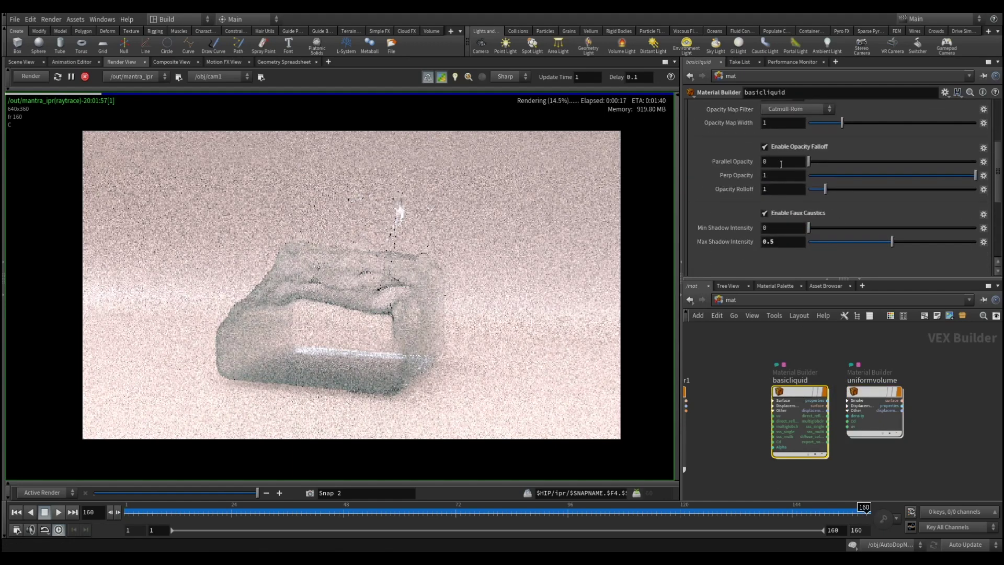
{"action": "left_click", "coordinate": [763, 148]}
{"action": "scroll", "coordinate": [740, 184], "scroll_direction": "up", "scroll_amount": 2}
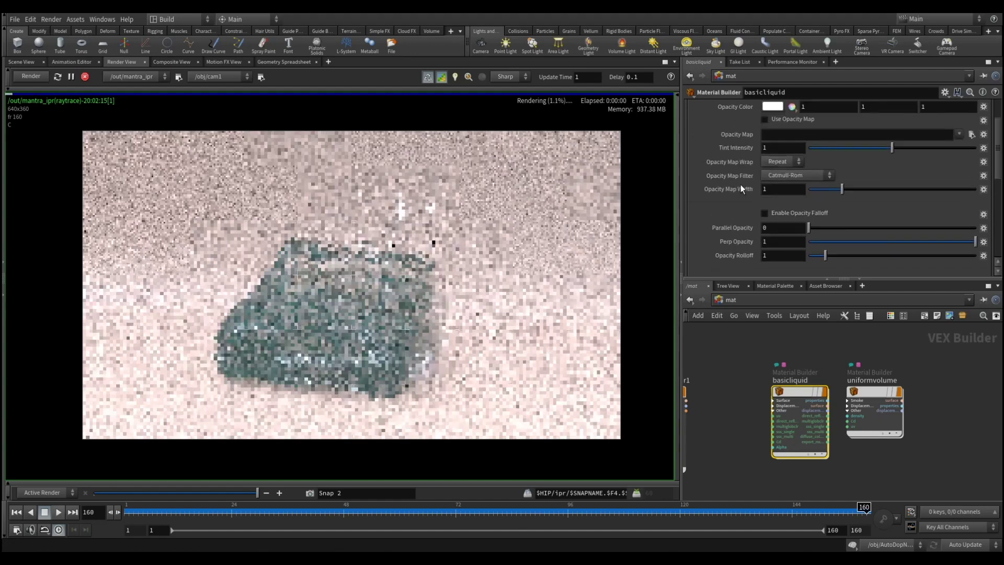
{"action": "scroll", "coordinate": [740, 184], "scroll_direction": "up", "scroll_amount": 3}
Try Cloud Density 0.1 on uniformvolume, then undo it back to 0.3.
{"action": "left_click", "coordinate": [697, 122]}
{"action": "mouse_move", "coordinate": [875, 400]}
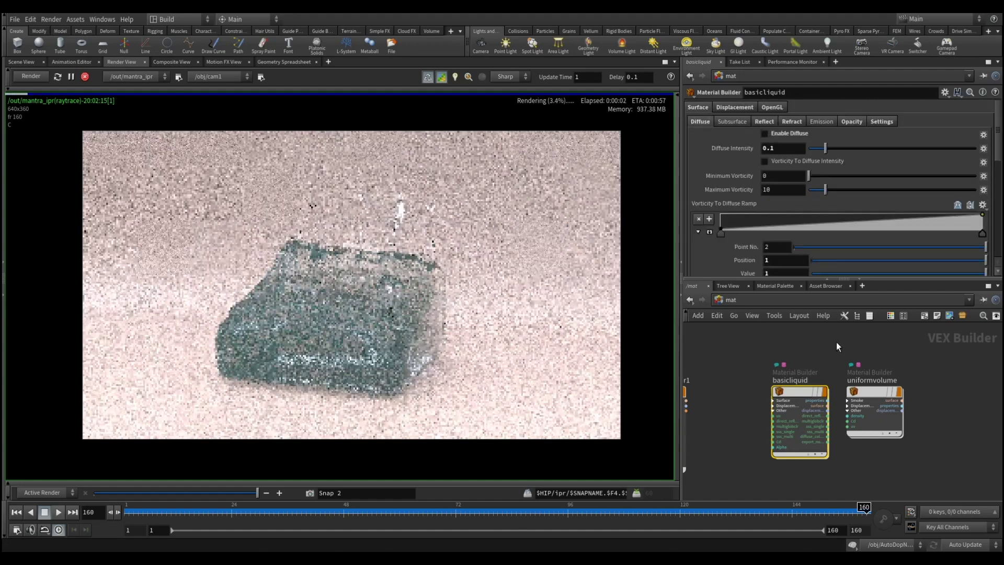
{"action": "left_click", "coordinate": [875, 393]}
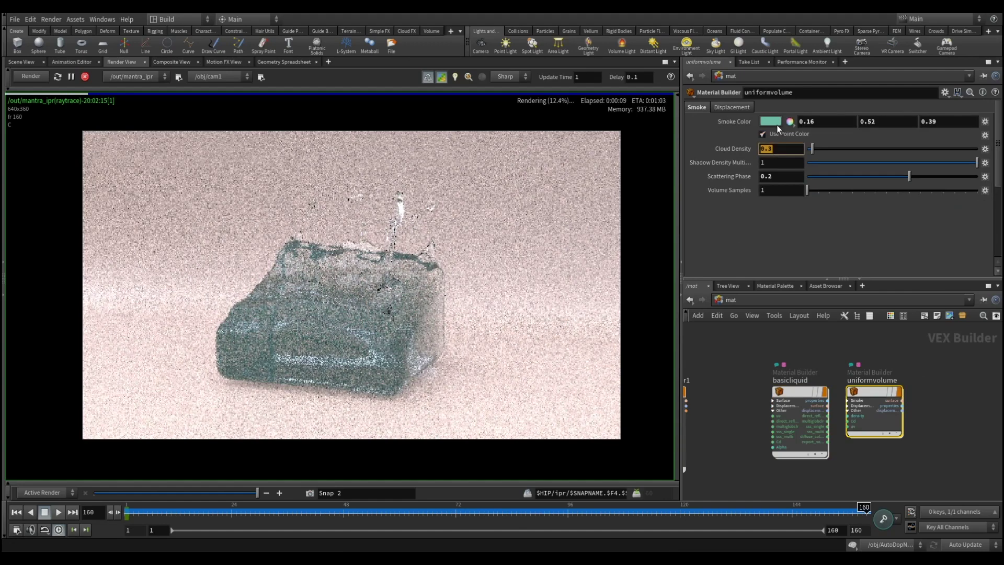
{"action": "type", "text": "0.1"}
{"action": "key", "text": "Return"}
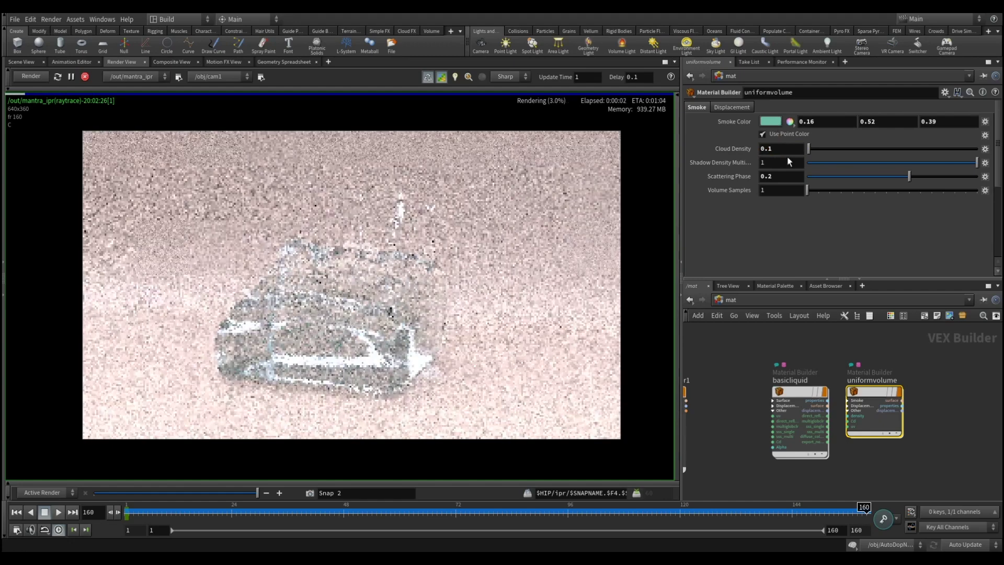
{"action": "key", "text": "ctrl+z"}
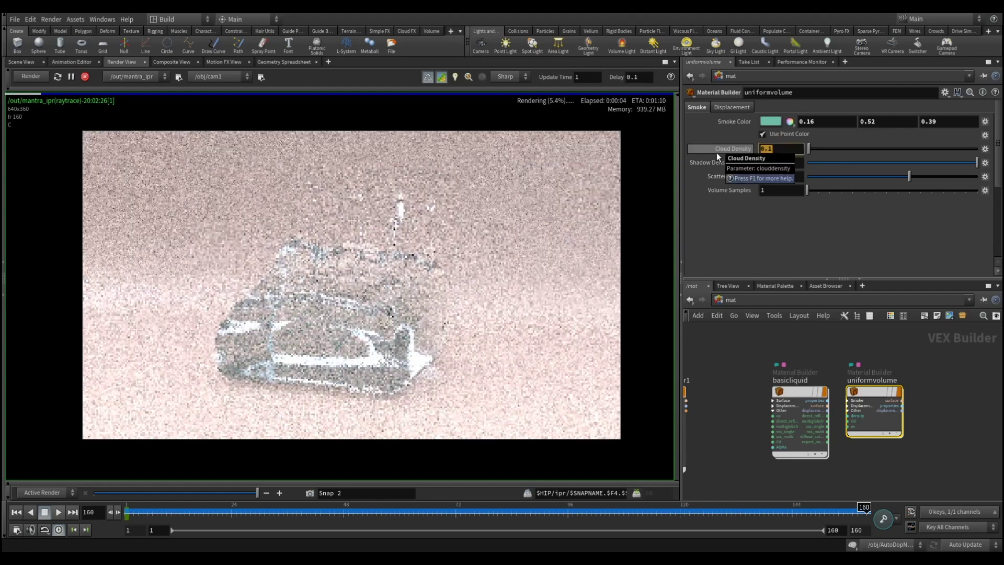
{"action": "left_click", "coordinate": [769, 120]}
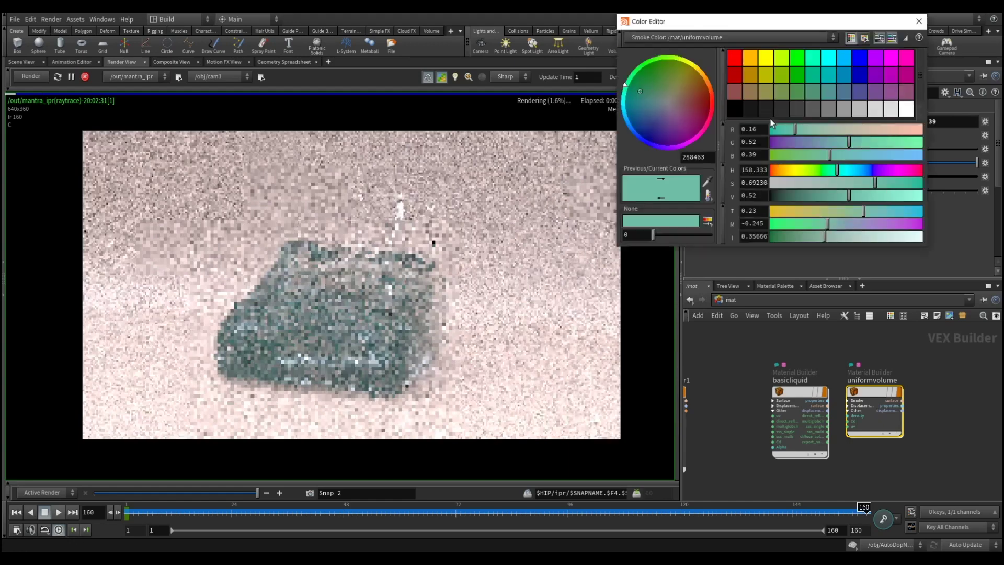
Change uniformvolume's Smoke Color from cyan to pale light blue with S 0.225 and H 199.
{"action": "left_click", "coordinate": [827, 58]}
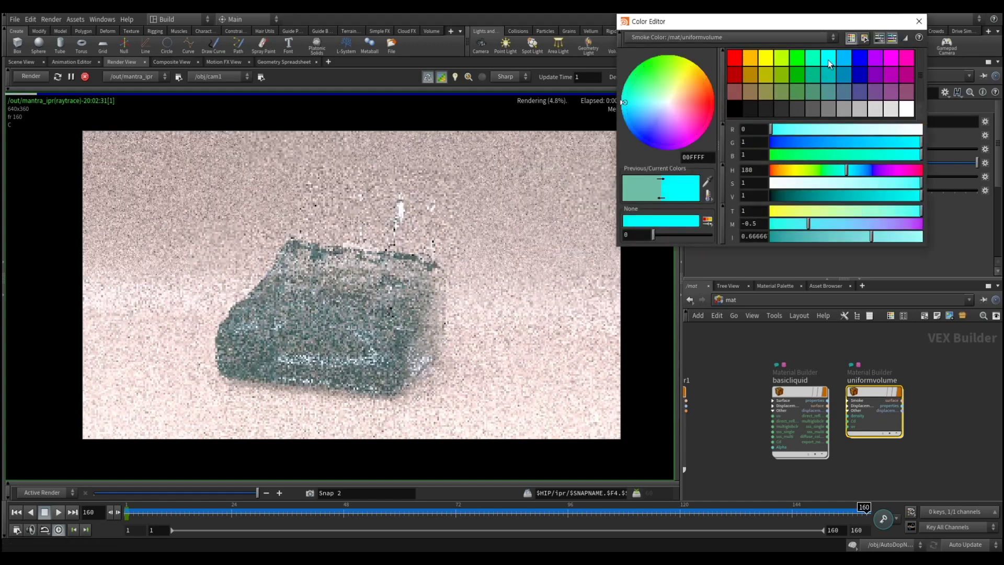
{"action": "left_click_drag", "start_coordinate": [844, 183], "coordinate": [823, 183]}
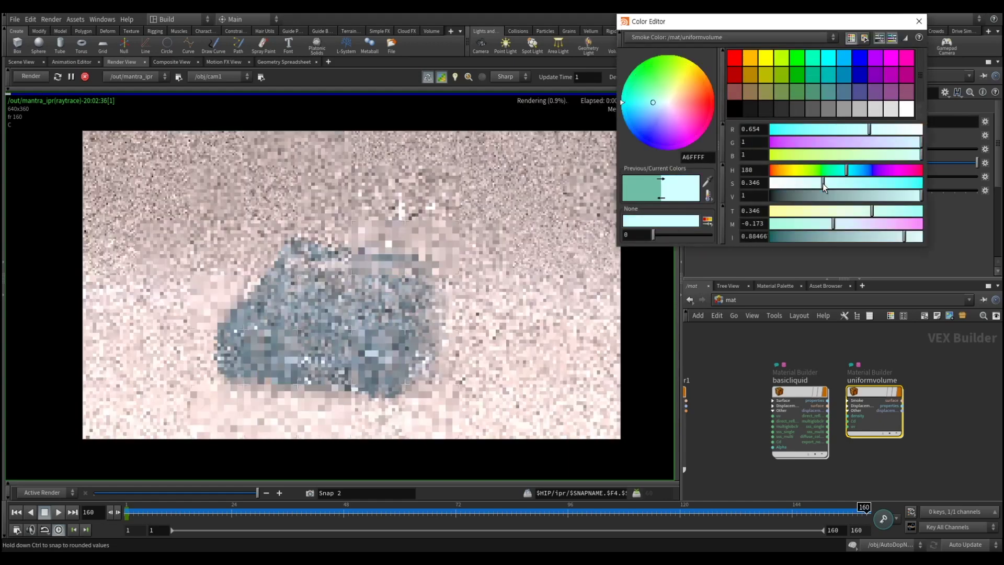
{"action": "left_click_drag", "start_coordinate": [812, 184], "coordinate": [804, 183]}
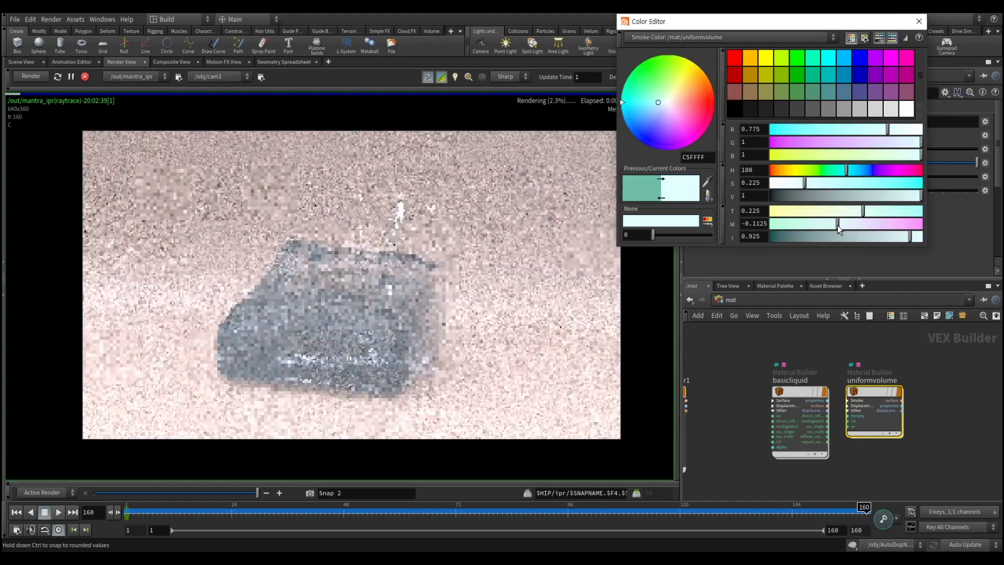
{"action": "left_click_drag", "start_coordinate": [850, 172], "coordinate": [854, 171]}
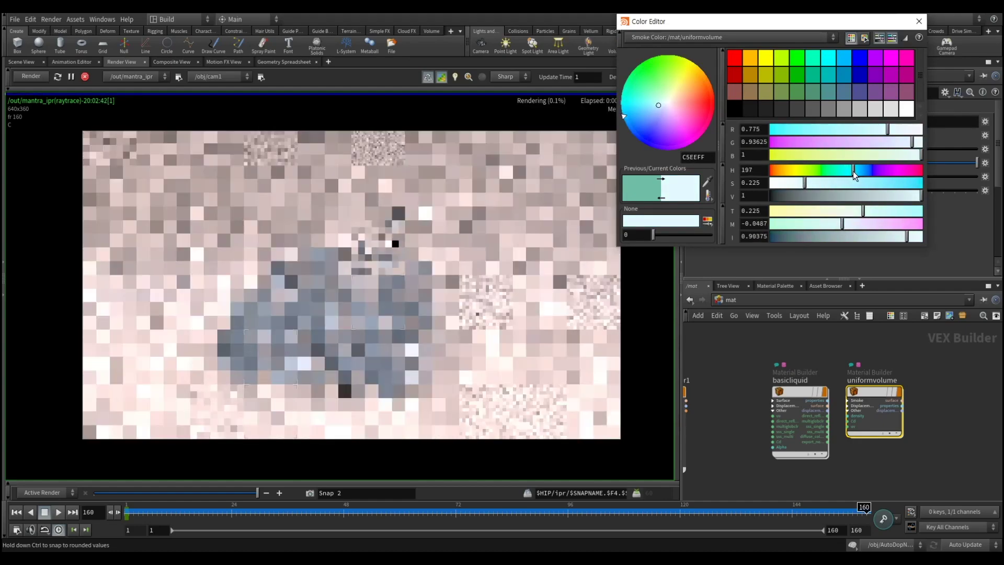
{"action": "left_click", "coordinate": [918, 21]}
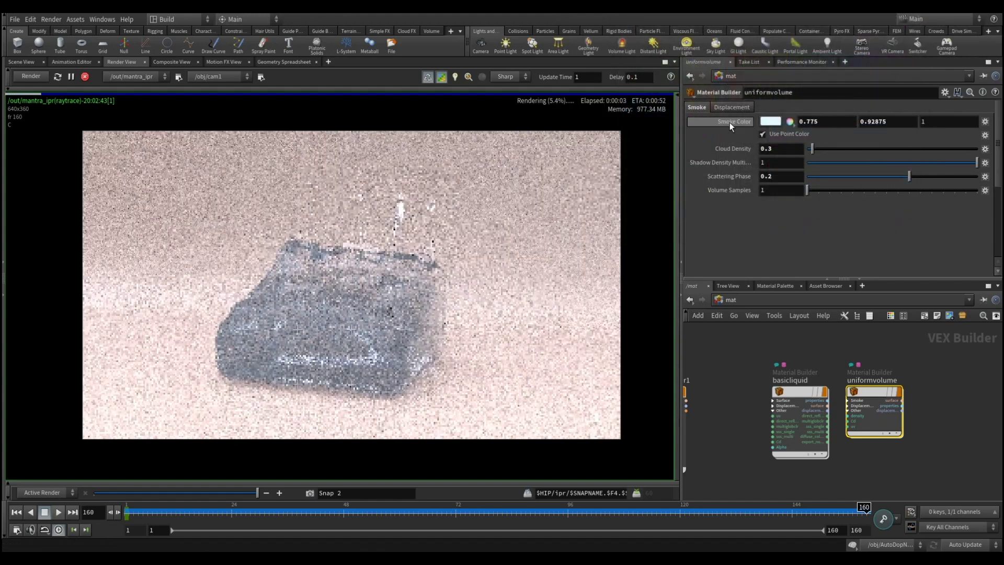
Select the basicliquid material and turn on Enable Diffuse.
{"action": "left_click", "coordinate": [801, 390]}
{"action": "scroll", "coordinate": [827, 238], "scroll_direction": "down", "scroll_amount": 5}
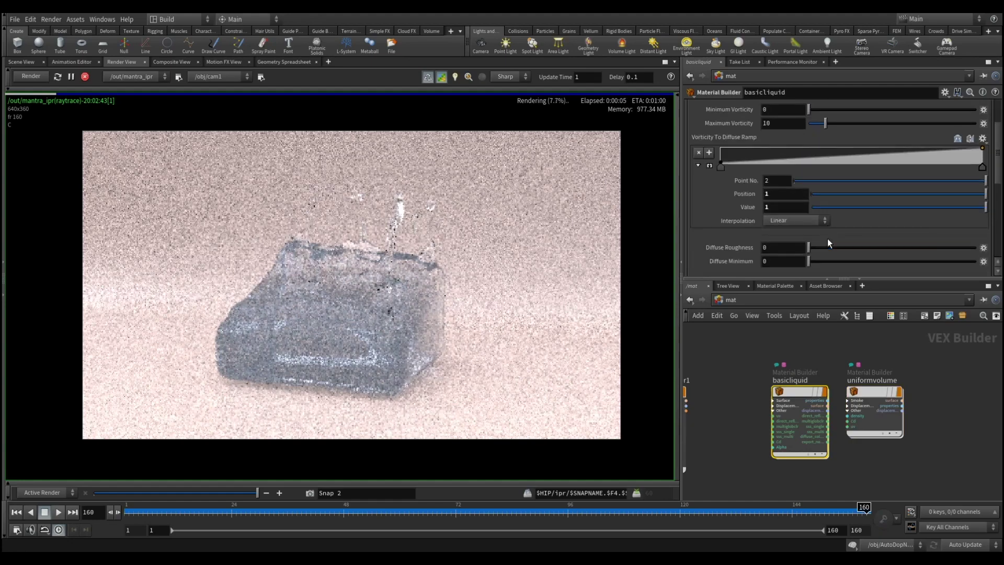
{"action": "scroll", "coordinate": [828, 235], "scroll_direction": "down", "scroll_amount": 5}
{"action": "scroll", "coordinate": [779, 183], "scroll_direction": "up", "scroll_amount": 5}
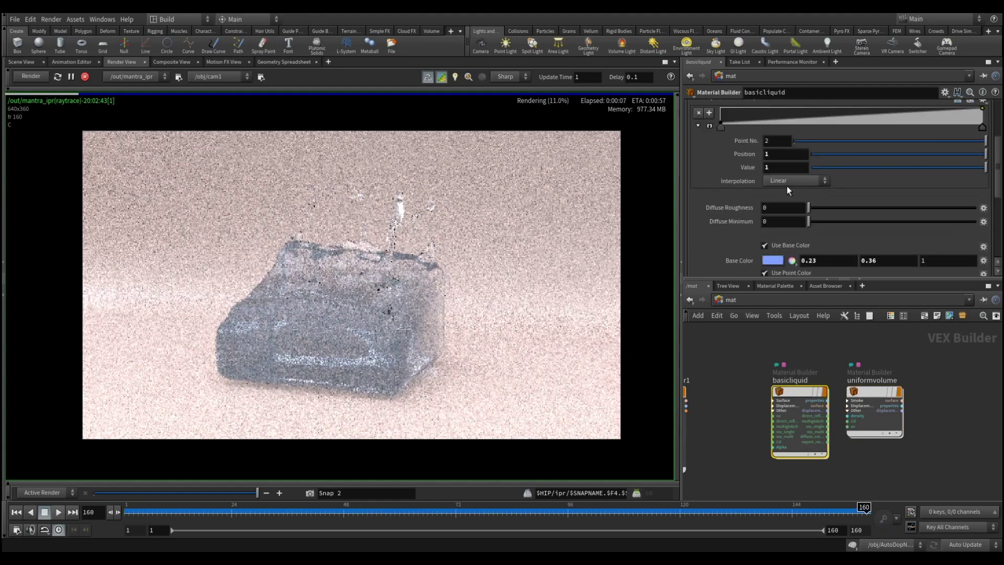
{"action": "scroll", "coordinate": [786, 186], "scroll_direction": "up", "scroll_amount": 5}
{"action": "left_click", "coordinate": [771, 134]}
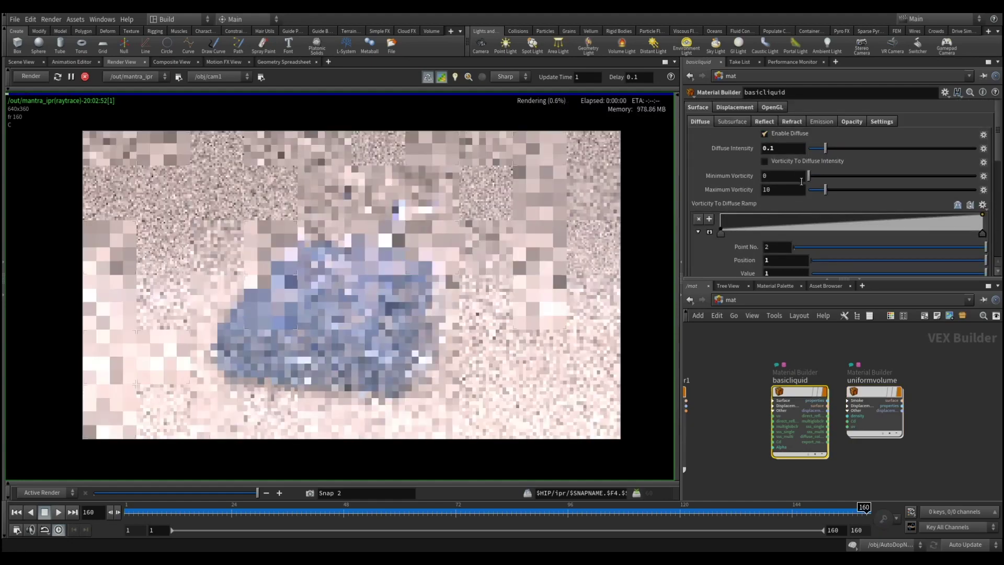
{"action": "scroll", "coordinate": [803, 175], "scroll_direction": "down", "scroll_amount": 5}
{"action": "scroll", "coordinate": [804, 177], "scroll_direction": "down", "scroll_amount": 5}
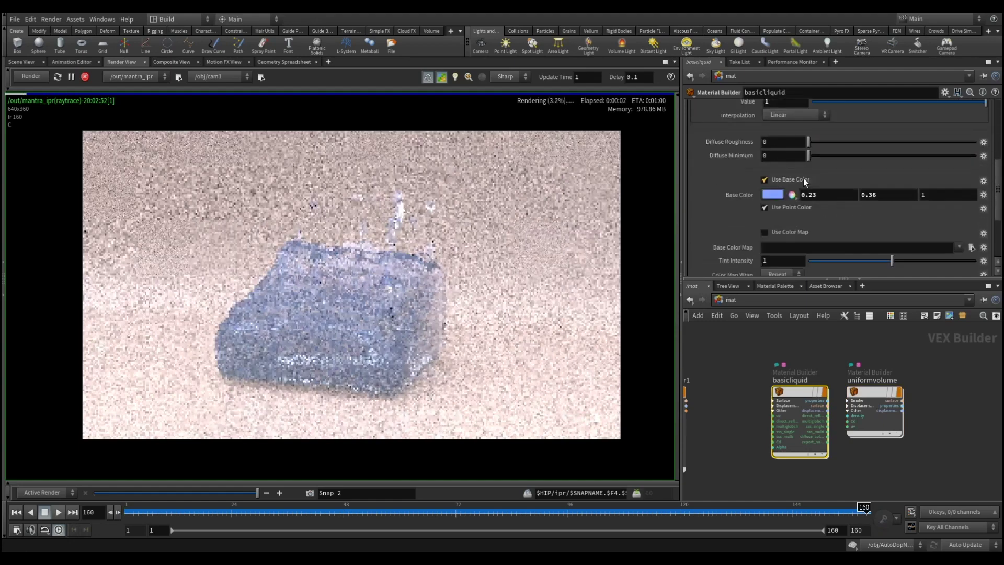
Lower the base colour saturation, then set Base Color to 1, 1, 2.
{"action": "left_click", "coordinate": [775, 197]}
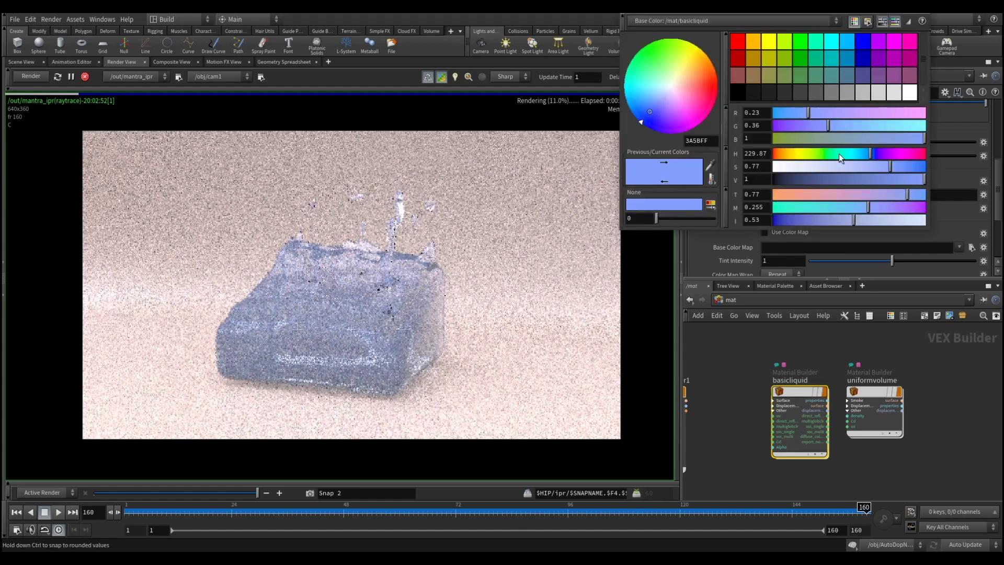
{"action": "left_click_drag", "start_coordinate": [855, 173], "coordinate": [853, 168]}
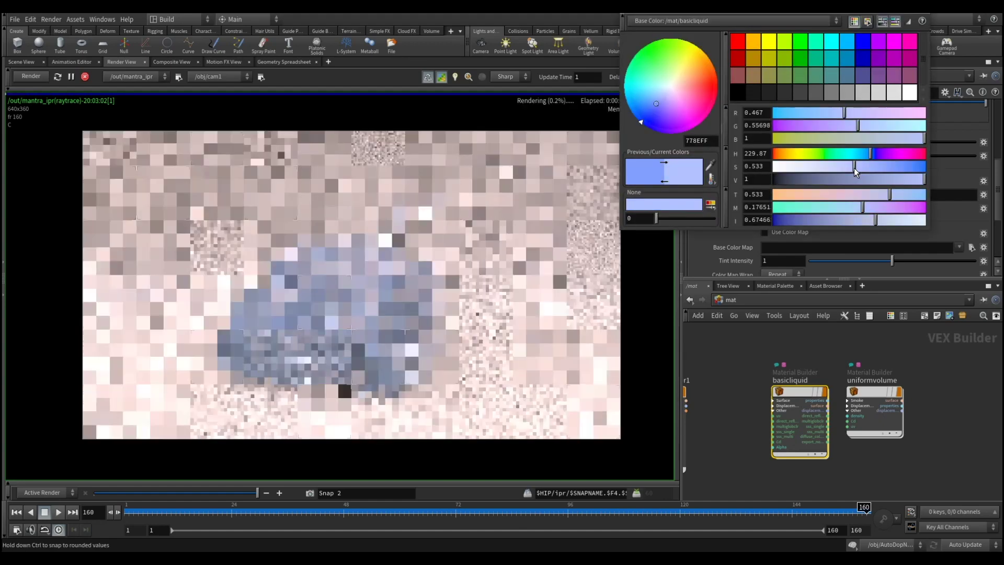
{"action": "left_click", "coordinate": [826, 166]}
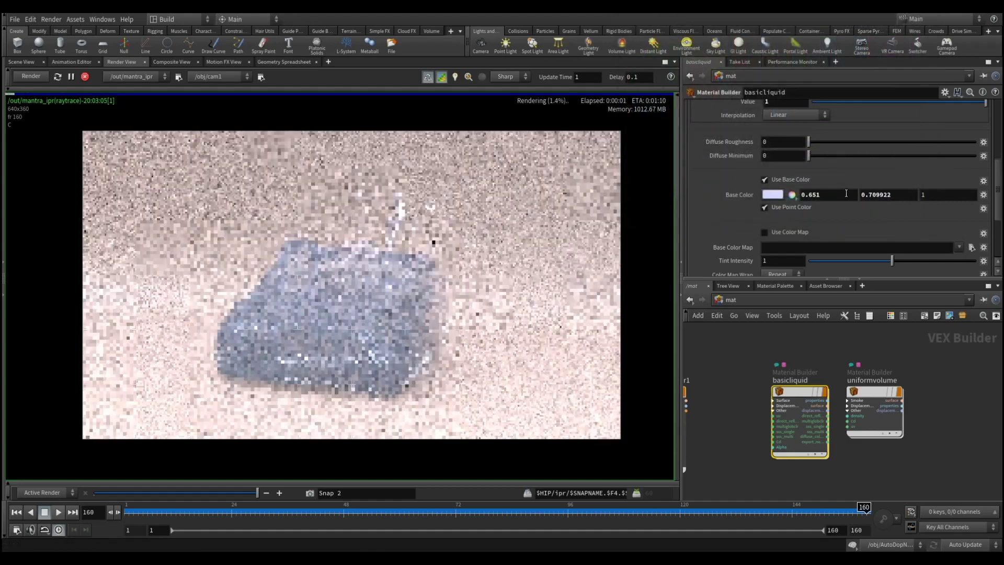
{"action": "left_click", "coordinate": [843, 194]}
{"action": "type", "text": "1"}
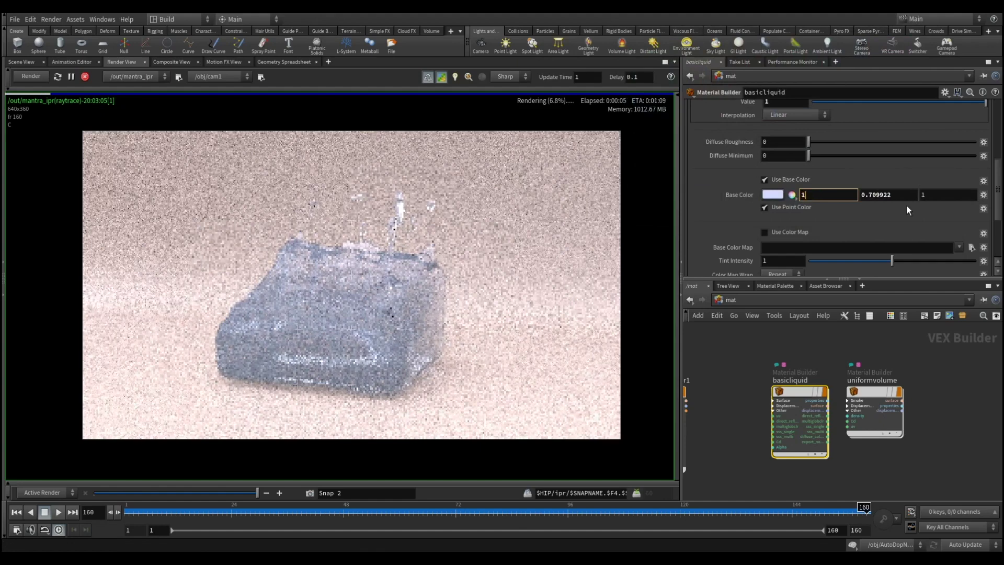
{"action": "key", "text": "Tab"}
{"action": "type", "text": "1"}
{"action": "key", "text": "Tab"}
{"action": "type", "text": "2"}
{"action": "key", "text": "Return"}
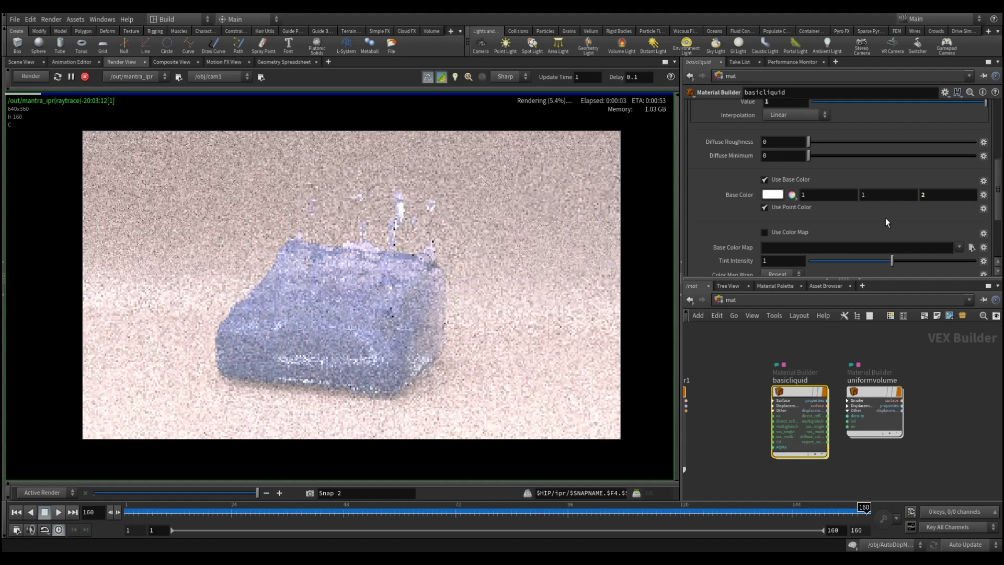
{"action": "scroll", "coordinate": [885, 217], "scroll_direction": "up", "scroll_amount": 3}
Try diffuse intensity values of 0.5, 0.05 and 0.15 on basicliquid.
{"action": "scroll", "coordinate": [885, 217], "scroll_direction": "up", "scroll_amount": 2}
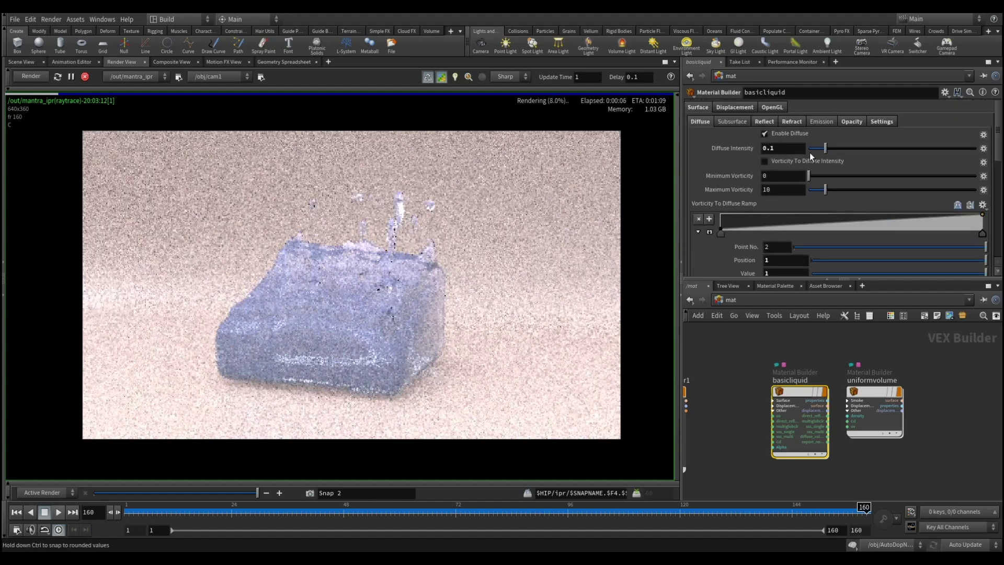
{"action": "type", "text": "0.5"}
{"action": "key", "text": "Return"}
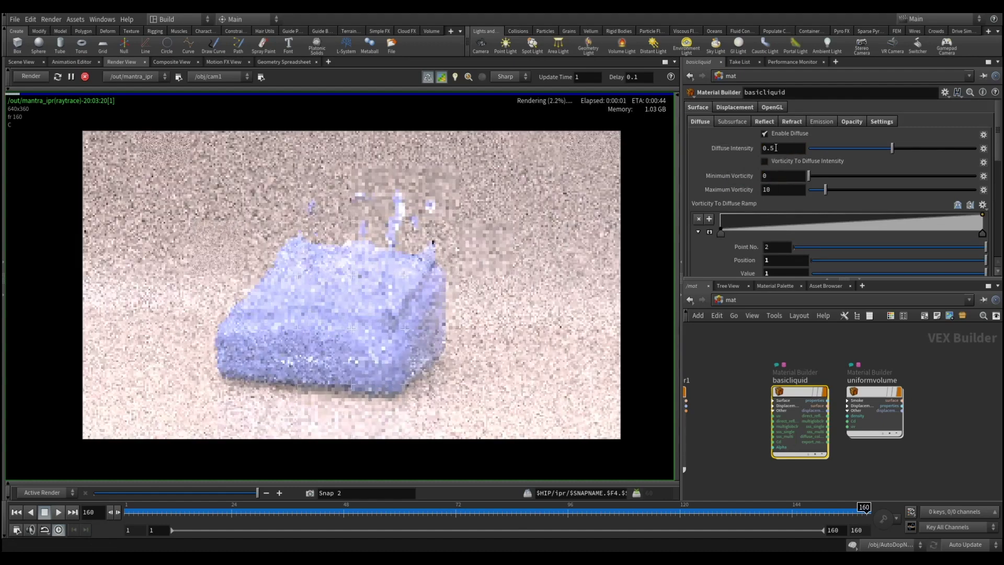
{"action": "left_click", "coordinate": [771, 148]}
{"action": "type", "text": "0"}
{"action": "key", "text": "Return"}
{"action": "key", "text": "BackSpace"}
{"action": "key", "text": "BackSpace"}
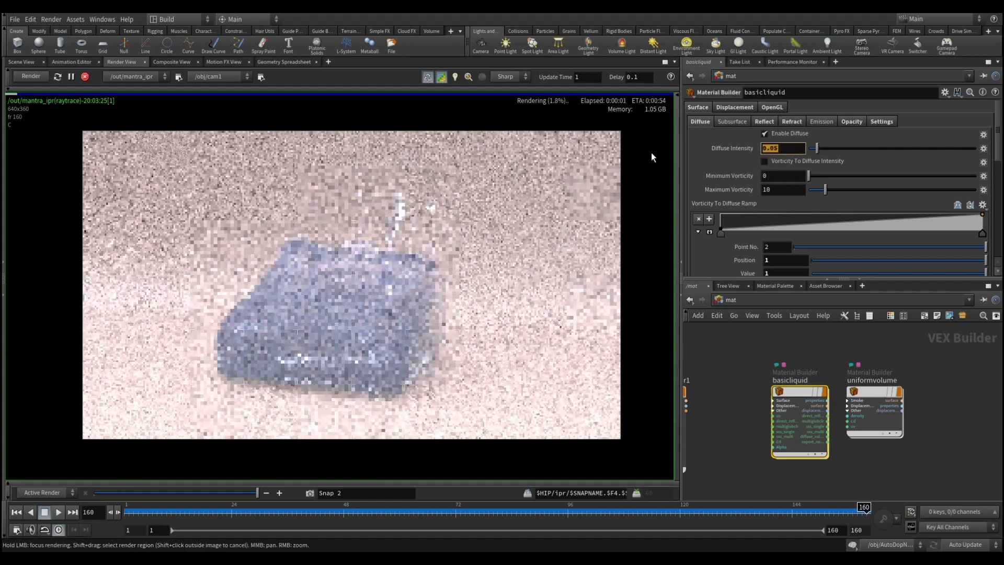
{"action": "type", "text": "15"}
{"action": "key", "text": "Return"}
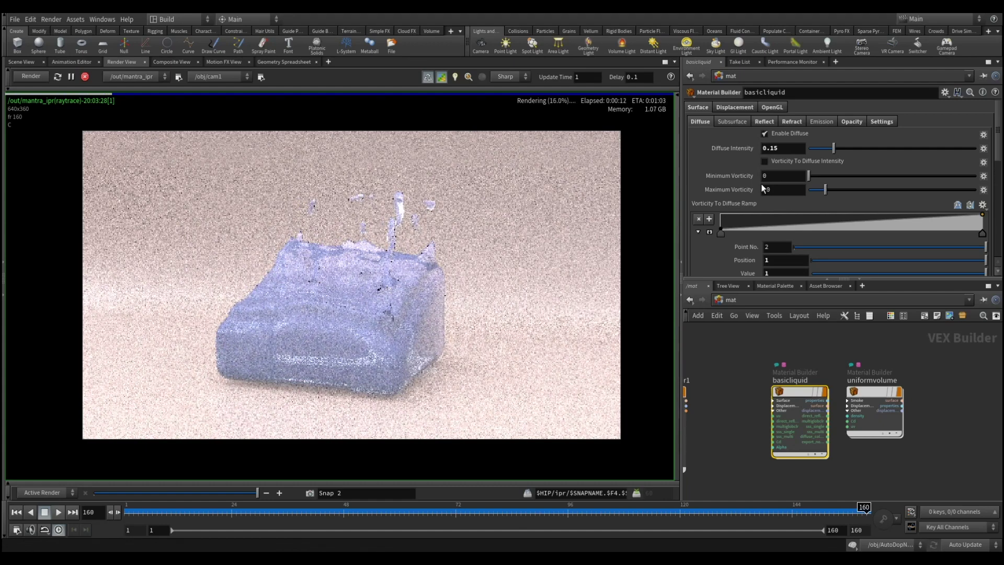
Reduce base colour saturation and set Base Color to 0.6, 0.6, 1.
{"action": "scroll", "coordinate": [763, 189], "scroll_direction": "down", "scroll_amount": 3}
{"action": "scroll", "coordinate": [758, 200], "scroll_direction": "down", "scroll_amount": 3}
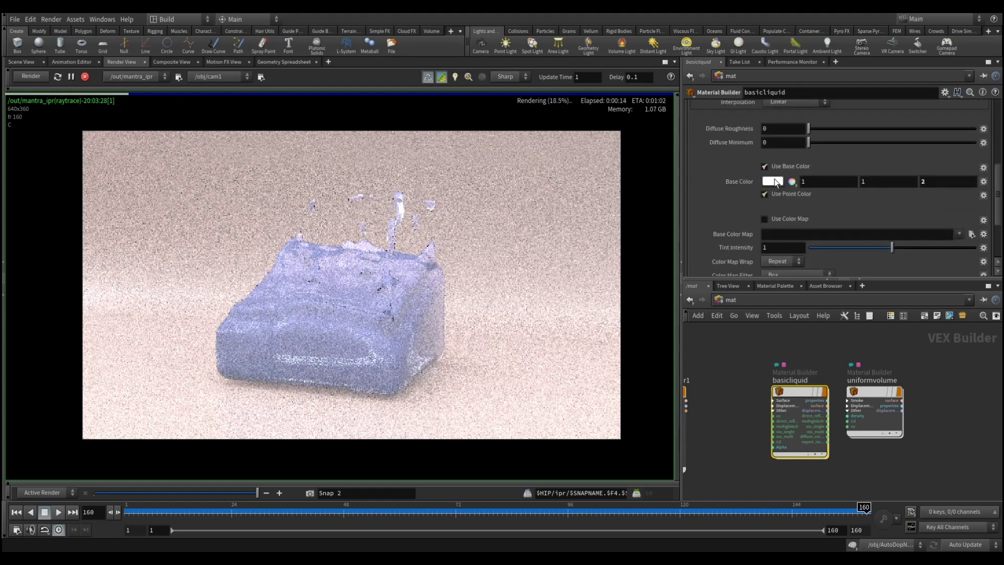
{"action": "left_click", "coordinate": [776, 183]}
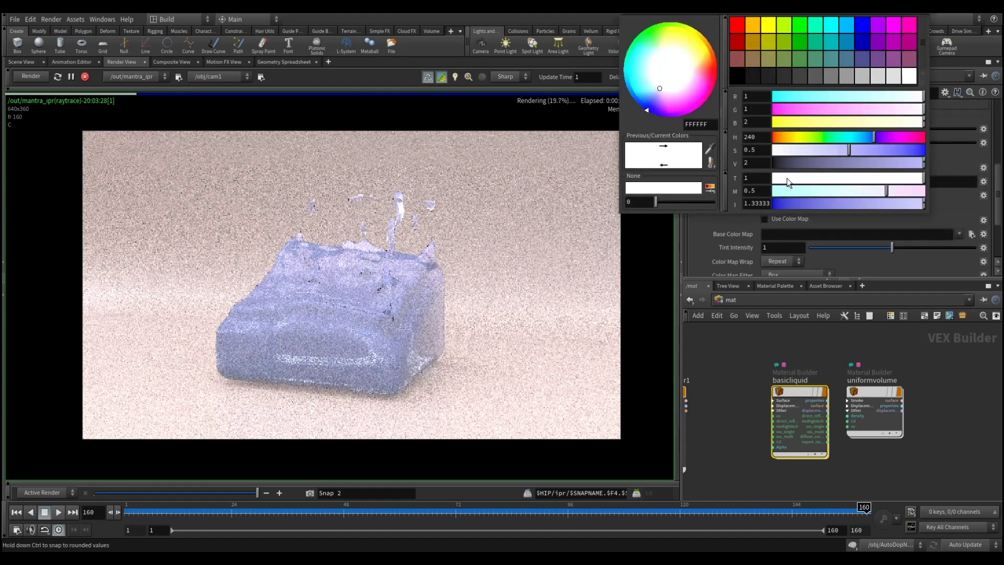
{"action": "left_click", "coordinate": [824, 149]}
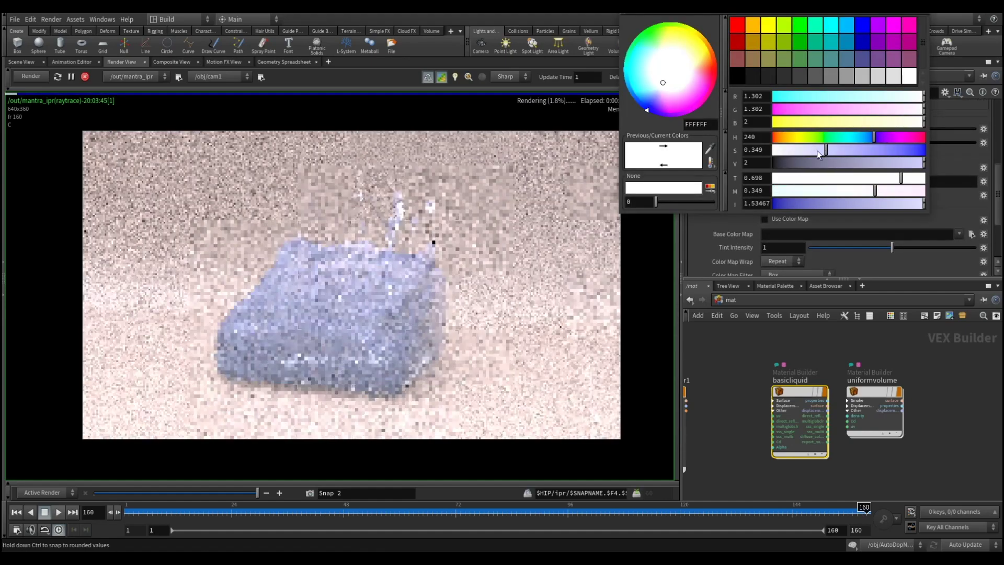
{"action": "left_click", "coordinate": [820, 150]}
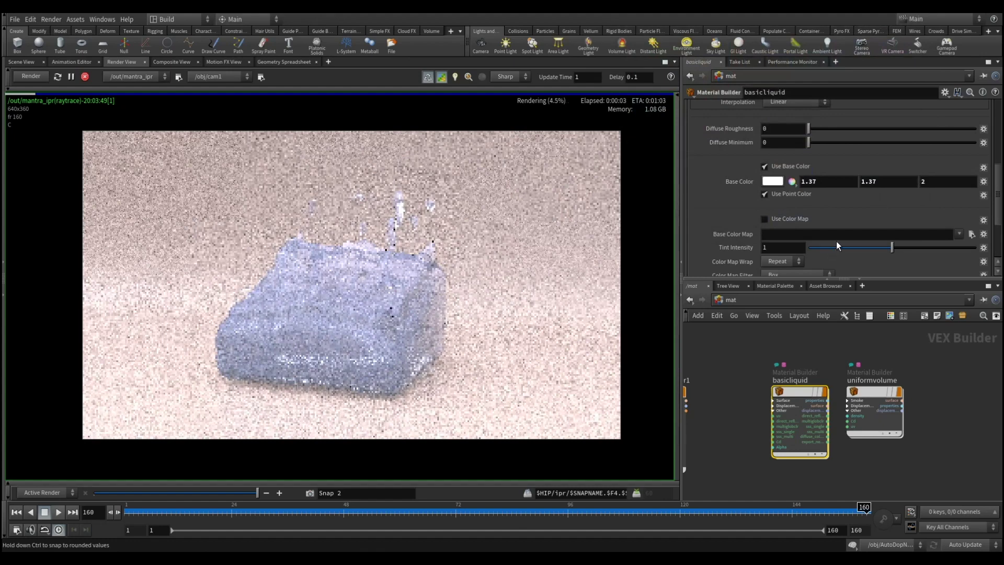
{"action": "left_click", "coordinate": [828, 181]}
{"action": "type", "text": "0.6 0.6 1"}
{"action": "key", "text": "Return"}
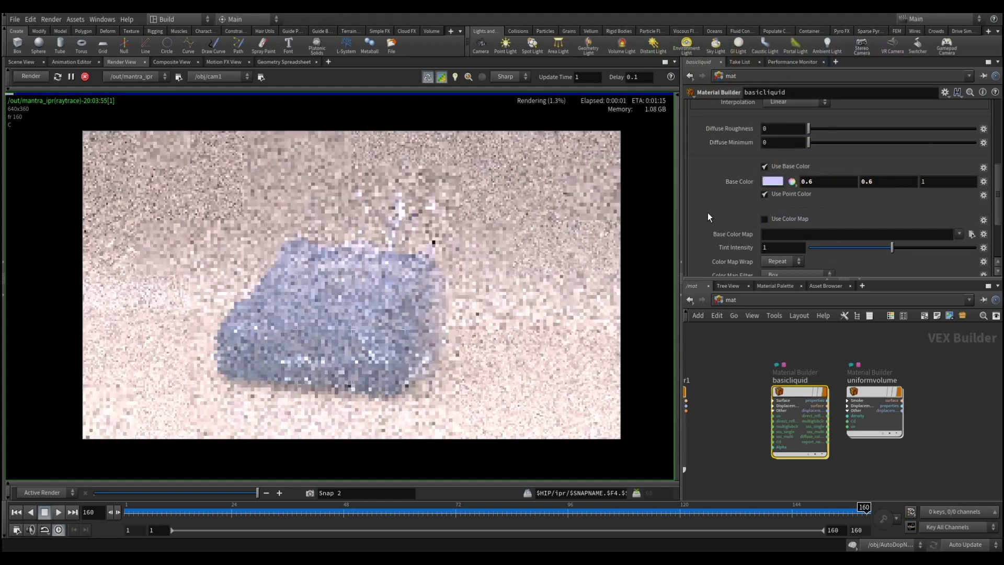
Tweak green, saturation and hue to a pale blue of 0.73685, 0.723, 1.
{"action": "left_click", "coordinate": [773, 182]}
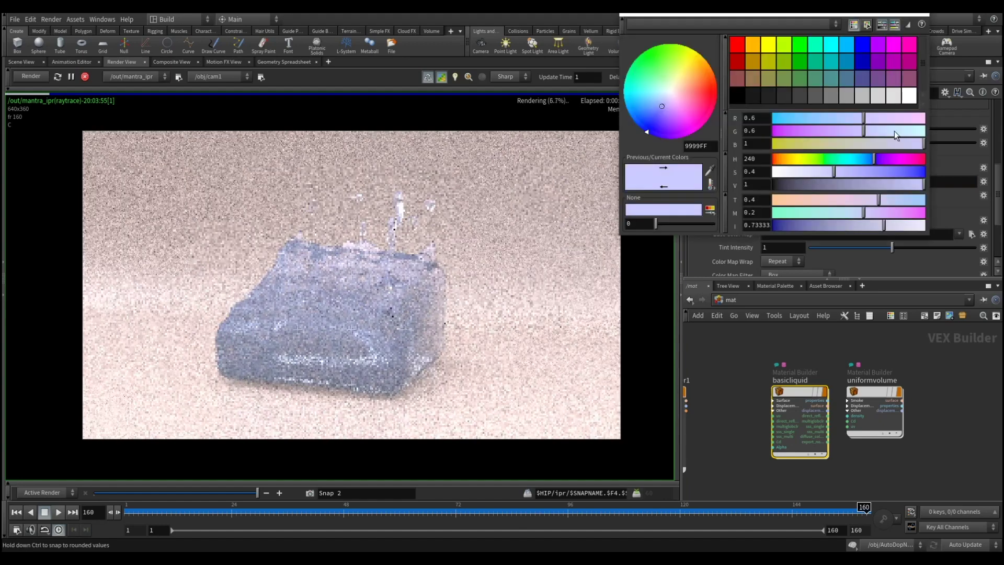
{"action": "left_click", "coordinate": [899, 130]}
{"action": "left_click_drag", "start_coordinate": [820, 176], "coordinate": [814, 175]}
{"action": "left_click", "coordinate": [870, 159]}
{"action": "left_click", "coordinate": [876, 159]}
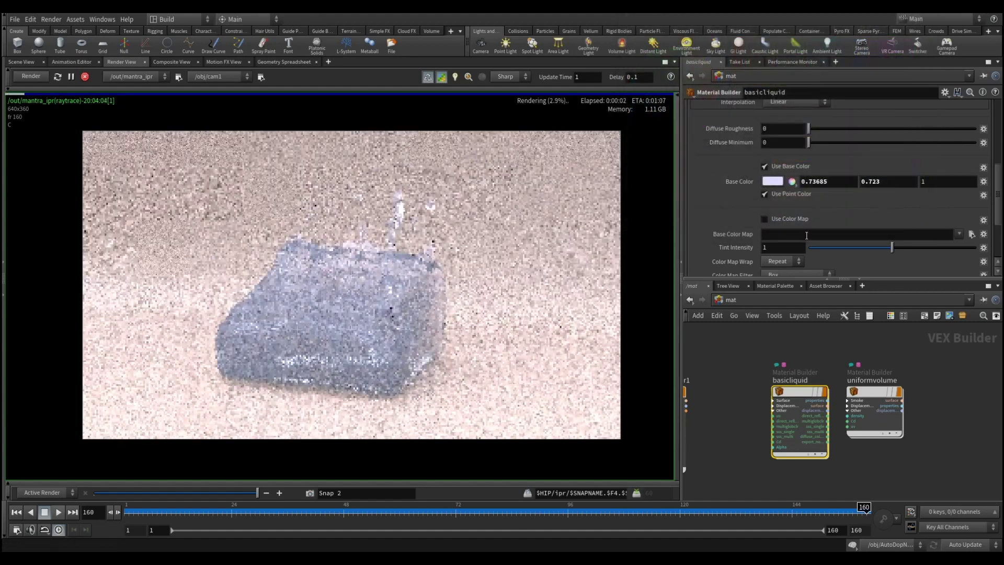
Set basicliquid's Diffuse Intensity to 0.2.
{"action": "scroll", "coordinate": [806, 235], "scroll_direction": "up", "scroll_amount": 5}
{"action": "scroll", "coordinate": [806, 235], "scroll_direction": "up", "scroll_amount": 5}
{"action": "type", "text": "0.2"}
{"action": "key", "text": "Return"}
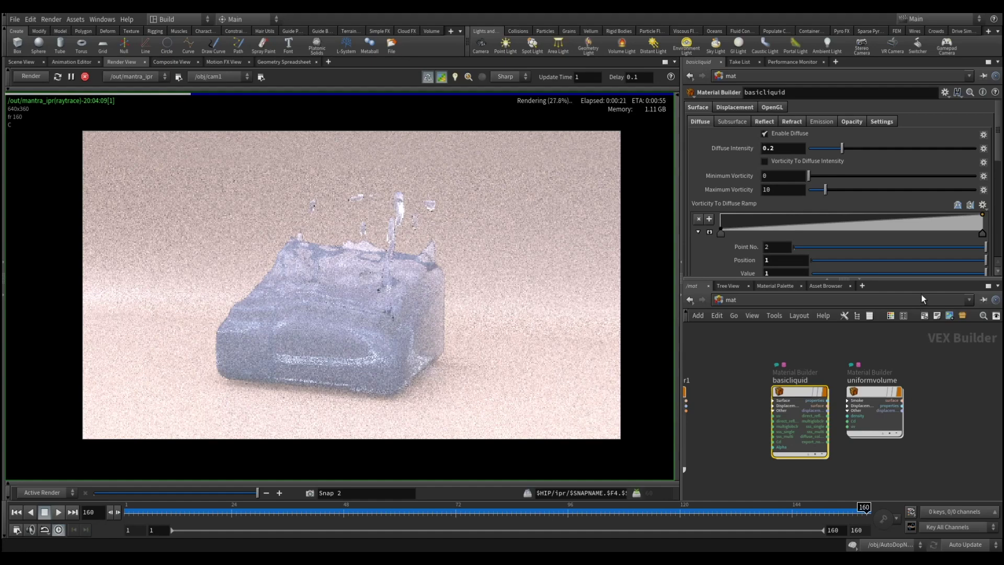
Stop the interactive render, compare it with Snap 2, and return to Scene View.
{"action": "left_click", "coordinate": [84, 77]}
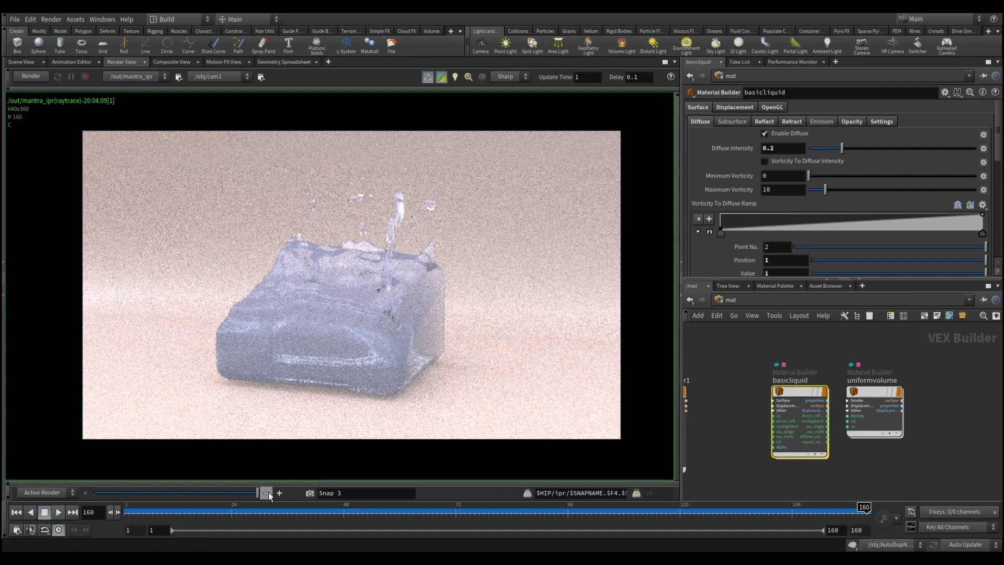
{"action": "mouse_move", "coordinate": [255, 491]}
{"action": "left_mouse_down"}
{"action": "mouse_move", "coordinate": [73, 497]}
{"action": "mouse_move", "coordinate": [271, 485]}
{"action": "mouse_move", "coordinate": [84, 496]}
{"action": "mouse_move", "coordinate": [175, 493]}
{"action": "left_mouse_up"}
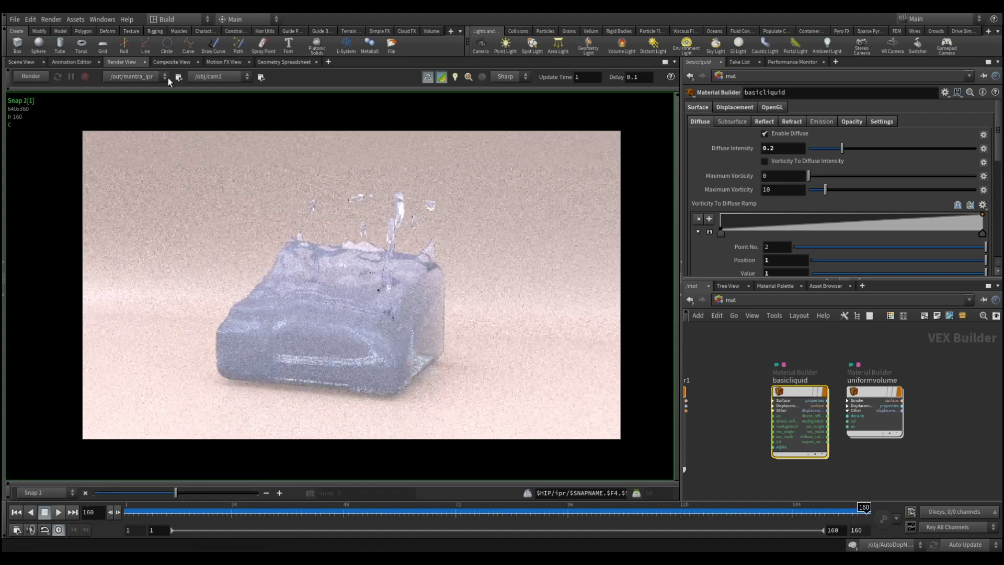
{"action": "left_click", "coordinate": [27, 60]}
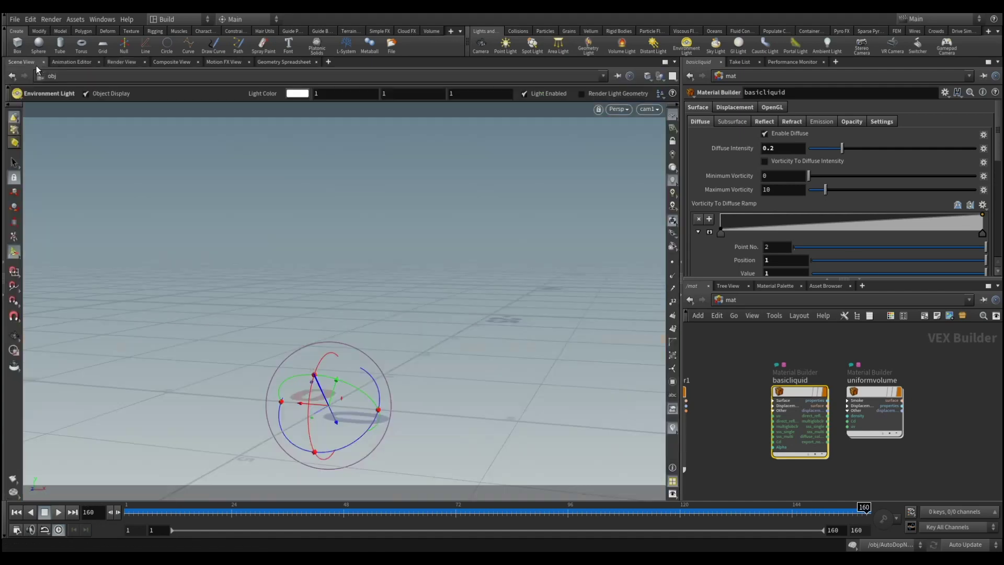
Scrub through the early simulation frames with the liquid smooth shaded, no wireframe.
{"action": "left_click_drag", "start_coordinate": [629, 512], "coordinate": [372, 512]}
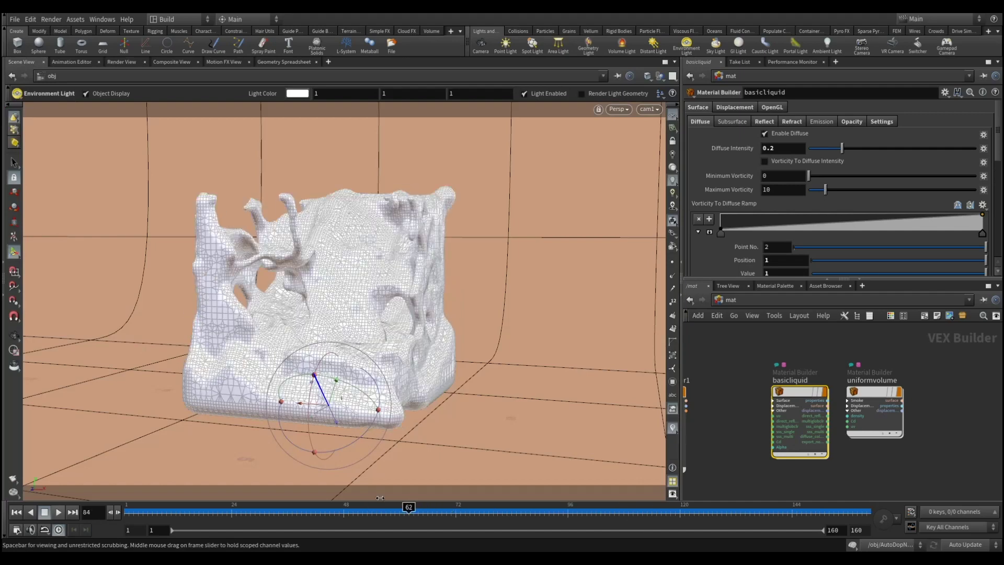
{"action": "left_click", "coordinate": [648, 76]}
{"action": "left_click", "coordinate": [673, 172]}
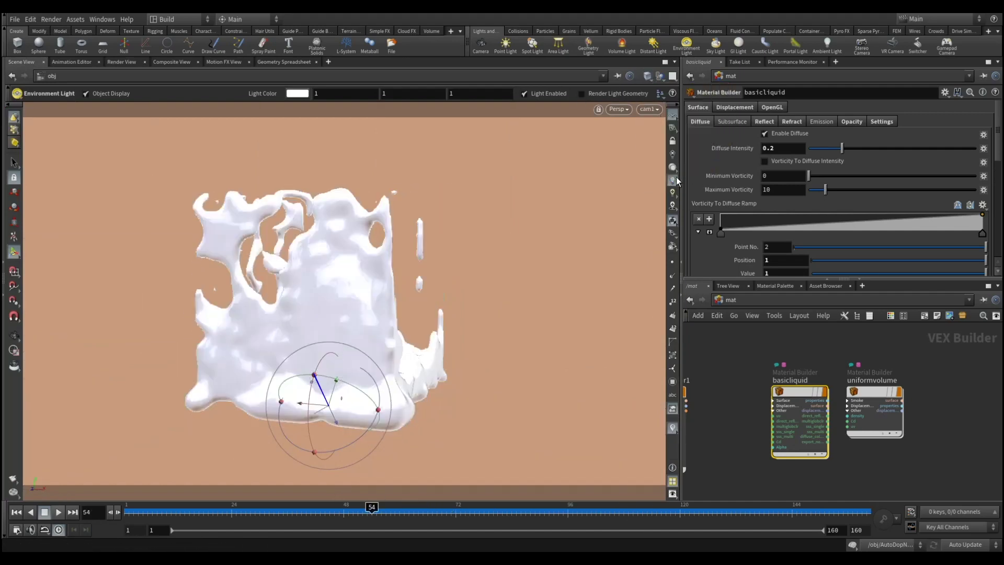
{"action": "left_click_drag", "start_coordinate": [141, 512], "coordinate": [647, 506]}
Set mantra_ipr's Valid Frame Range to Render Frame Range, frames 1–160.
{"action": "left_click", "coordinate": [740, 300]}
{"action": "left_click", "coordinate": [763, 355]}
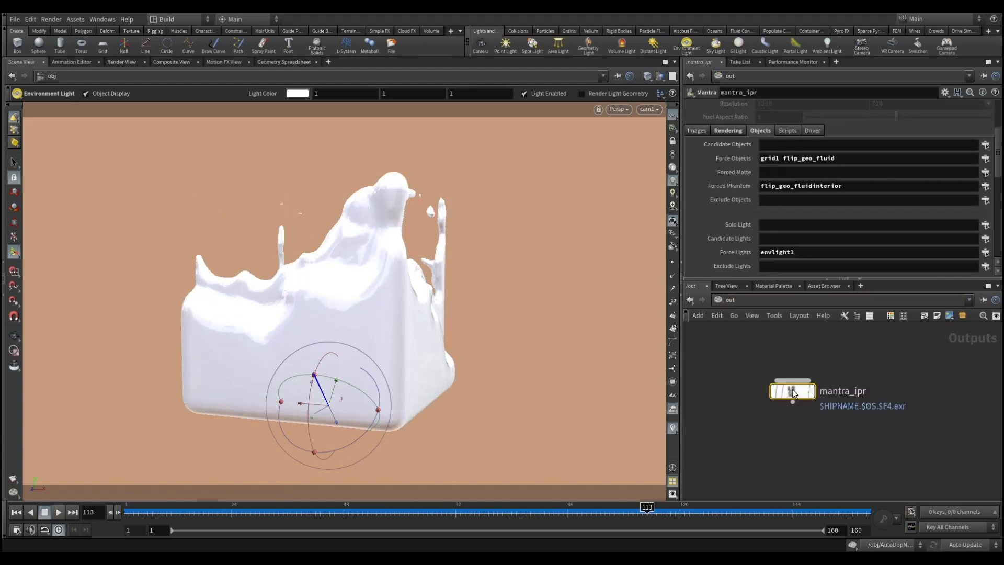
{"action": "scroll", "coordinate": [719, 204], "scroll_direction": "up", "scroll_amount": 2}
{"action": "scroll", "coordinate": [716, 204], "scroll_direction": "up", "scroll_amount": 2}
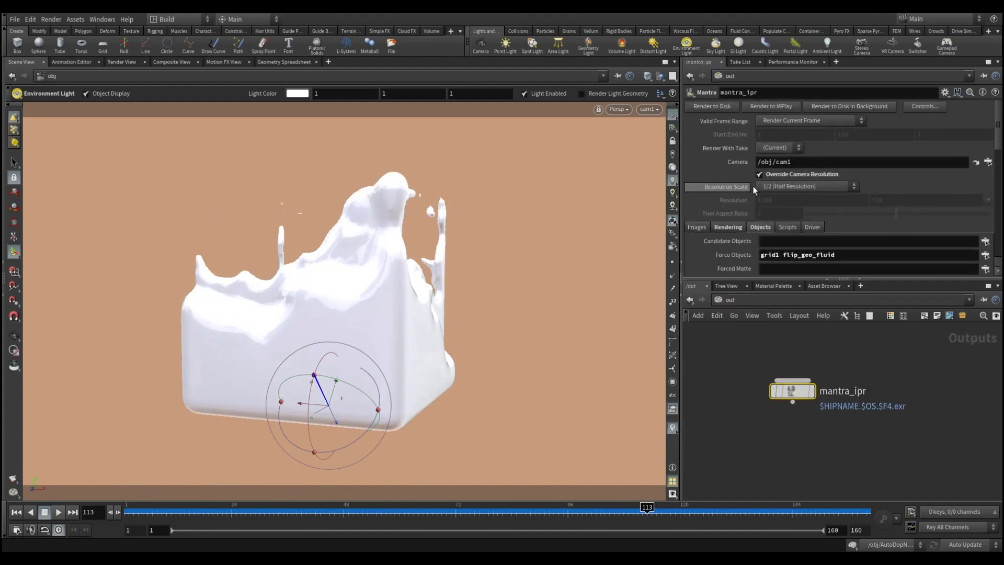
{"action": "scroll", "coordinate": [763, 174], "scroll_direction": "down", "scroll_amount": 1}
{"action": "scroll", "coordinate": [725, 244], "scroll_direction": "down", "scroll_amount": 3}
{"action": "scroll", "coordinate": [727, 239], "scroll_direction": "up", "scroll_amount": 3}
{"action": "scroll", "coordinate": [726, 239], "scroll_direction": "up", "scroll_amount": 1}
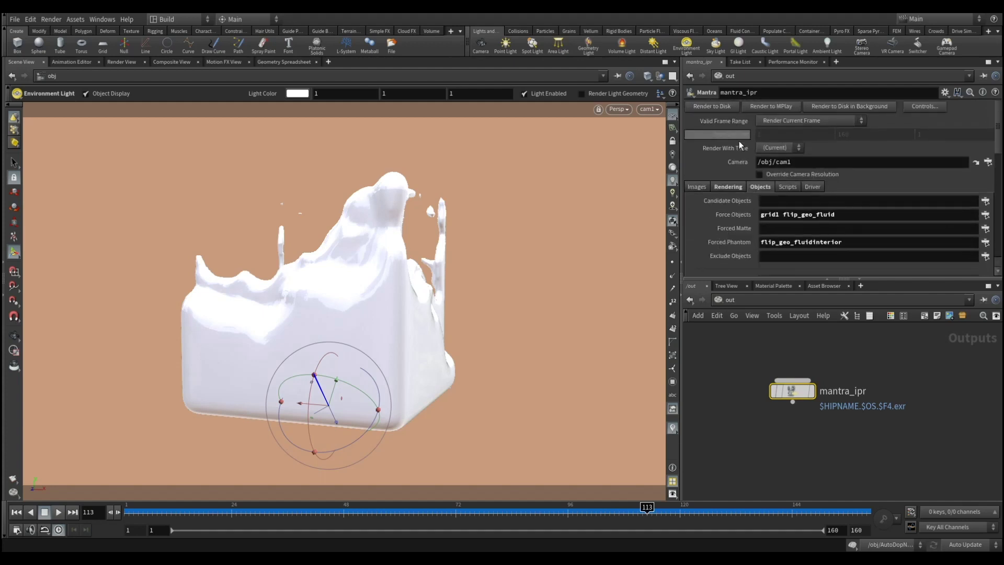
{"action": "left_click", "coordinate": [787, 120]}
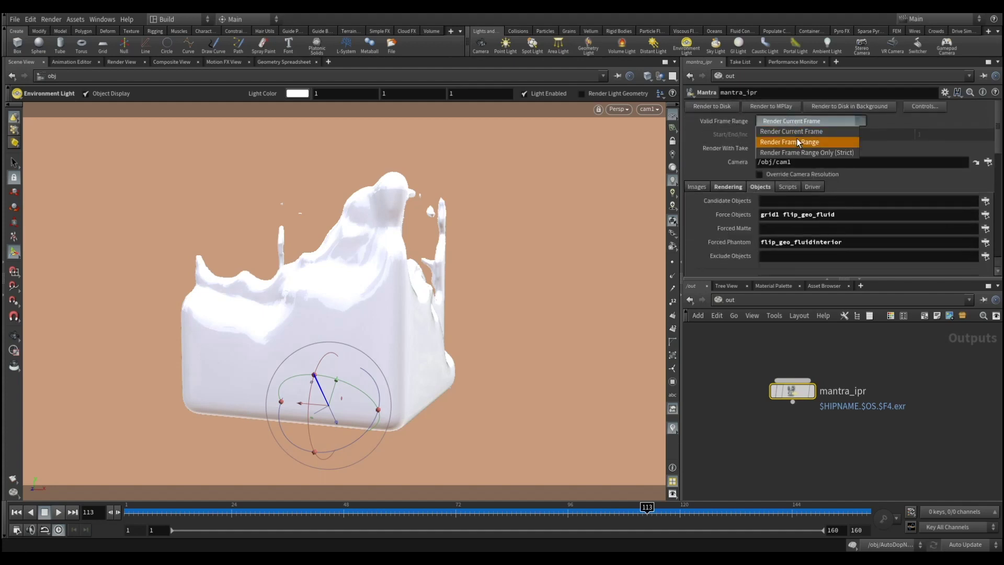
{"action": "left_click", "coordinate": [796, 141]}
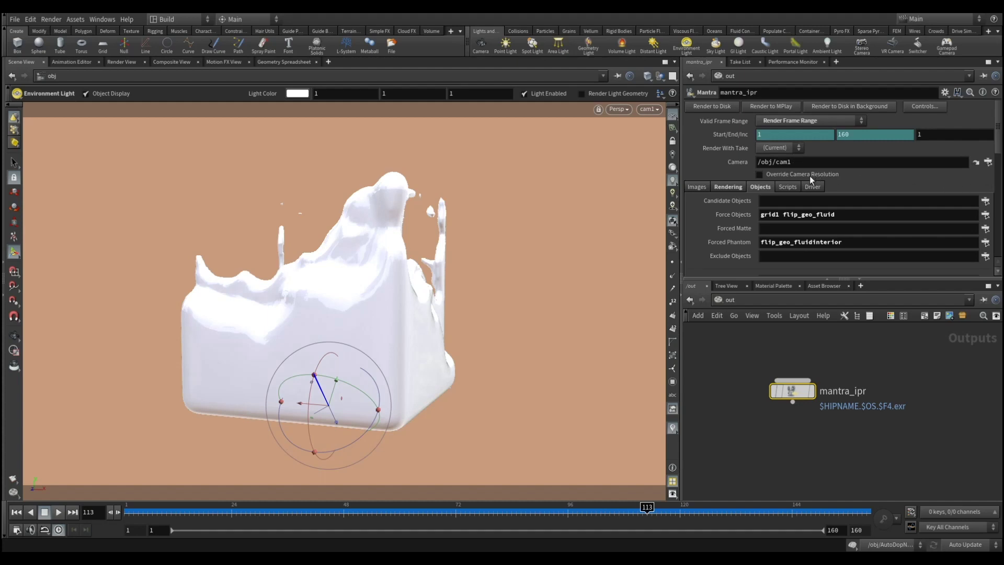
Review mantra_ipr's Rendering settings and return to the /obj network.
{"action": "left_click", "coordinate": [727, 187]}
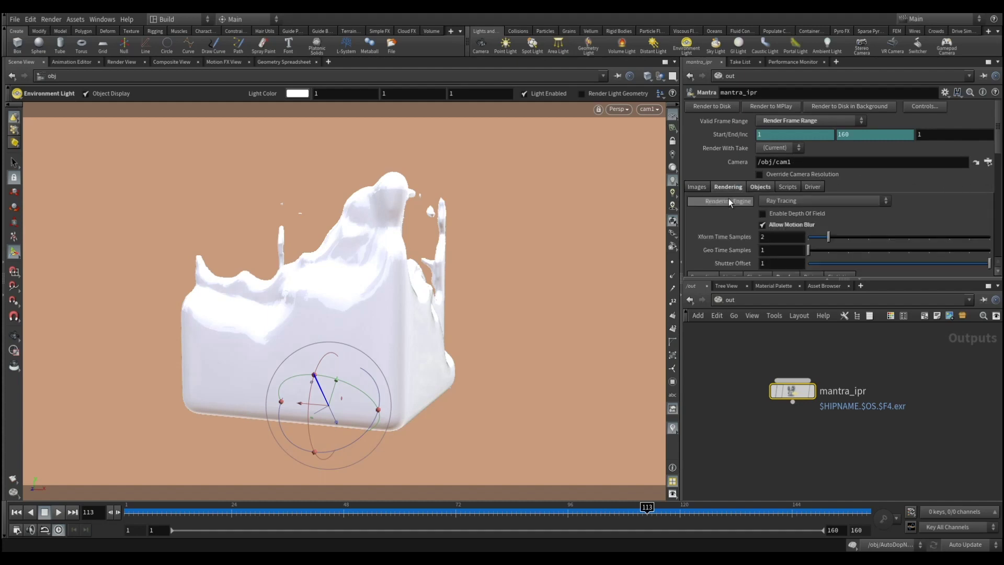
{"action": "scroll", "coordinate": [729, 198], "scroll_direction": "down", "scroll_amount": 3}
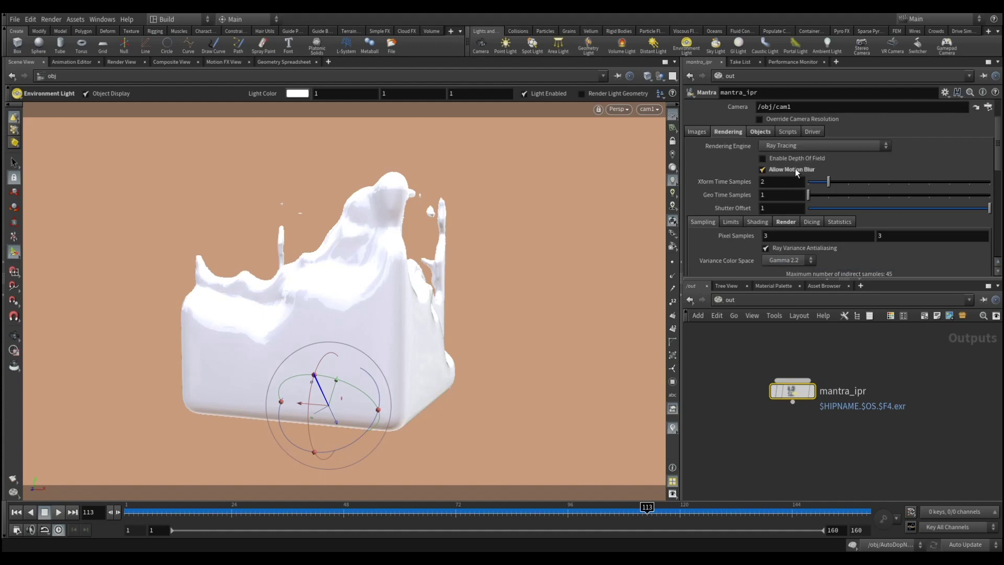
{"action": "left_click", "coordinate": [732, 301]}
{"action": "left_click", "coordinate": [764, 340]}
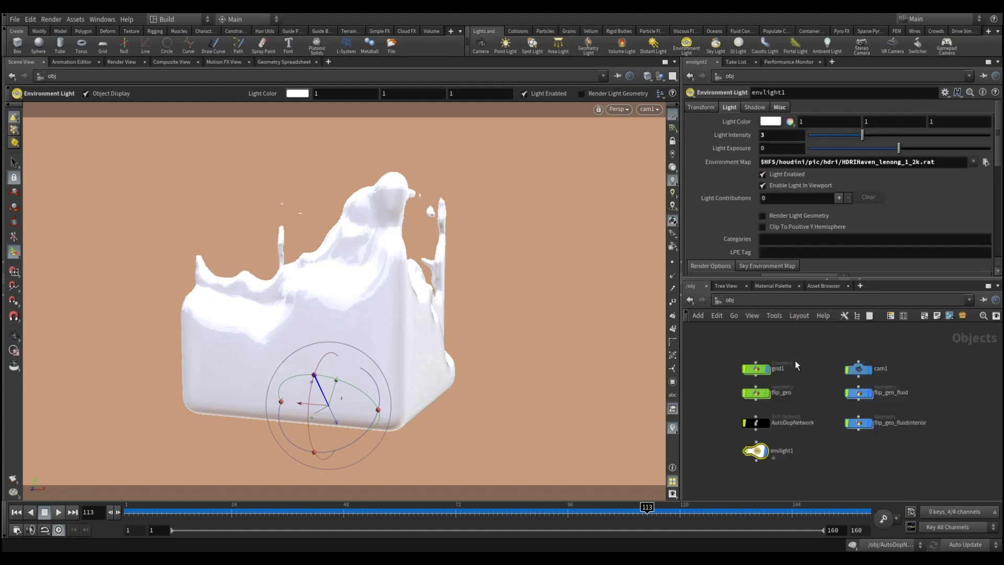
Set flip_geo_fluid's Geometry Velocity Blur to Velocity Blur.
{"action": "left_click", "coordinate": [858, 392]}
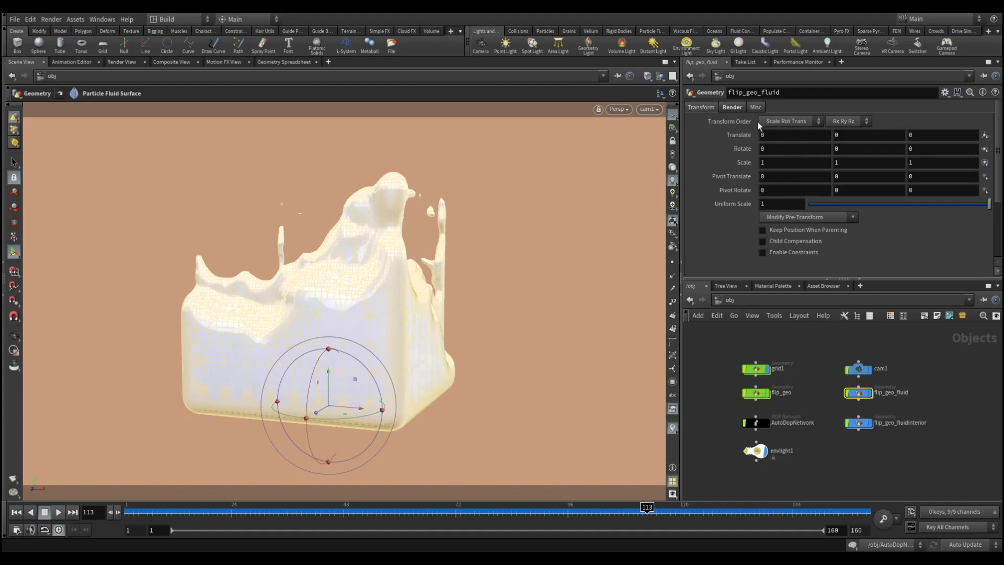
{"action": "left_click", "coordinate": [734, 108]}
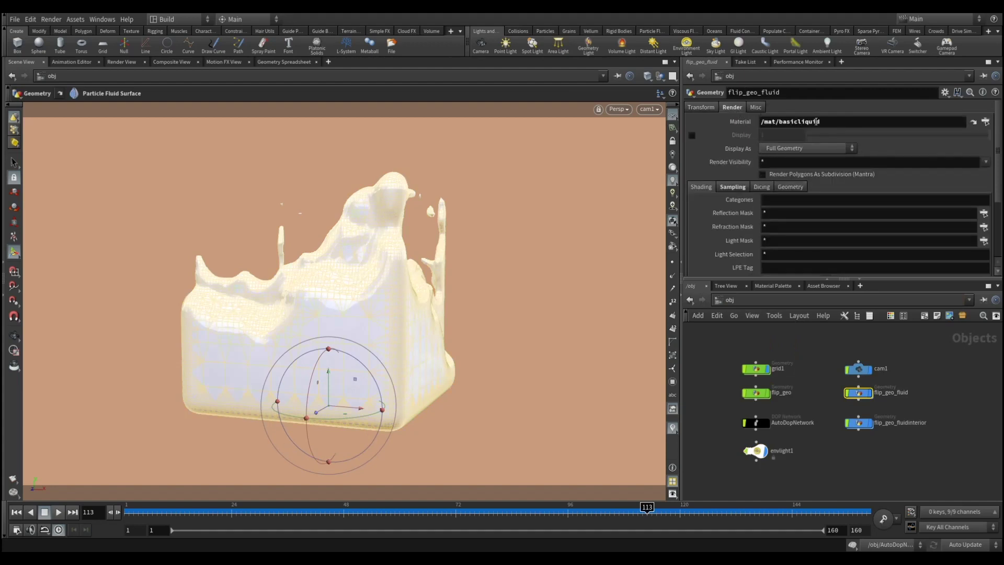
{"action": "left_click", "coordinate": [738, 188]}
{"action": "left_click", "coordinate": [784, 204]}
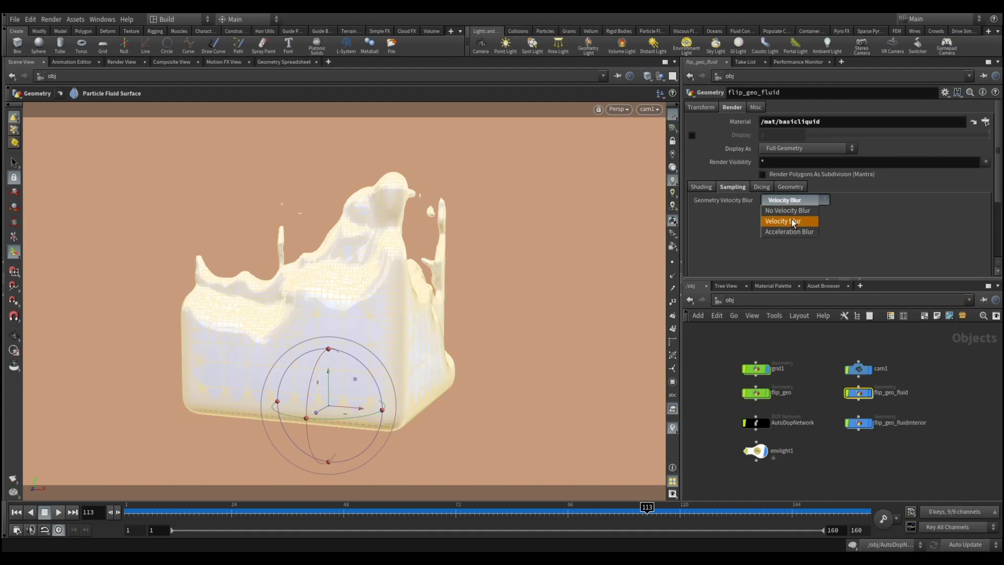
{"action": "left_click", "coordinate": [793, 222]}
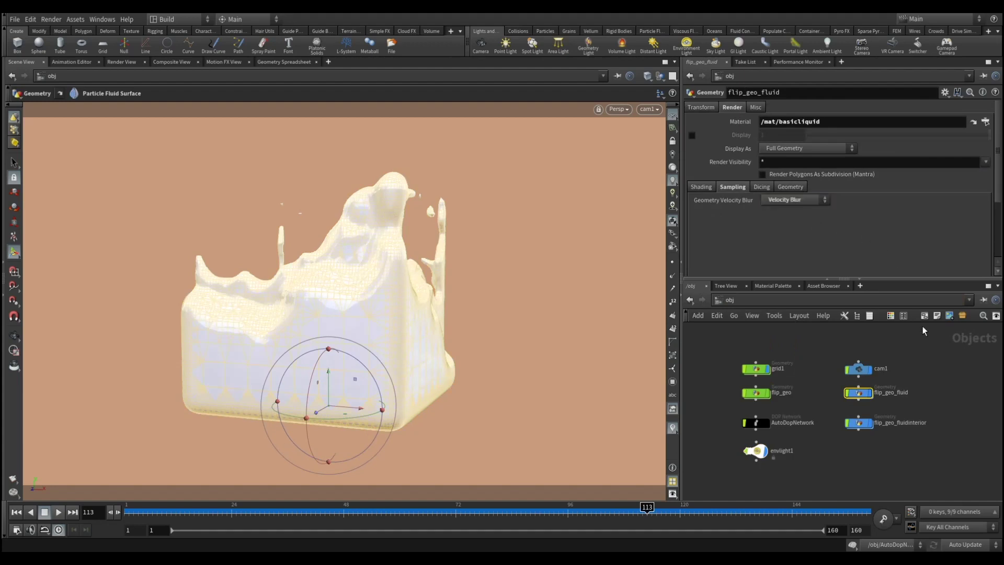
Verify flip_geo_fluidinterior's material path and Sampling settings use Velocity Blur.
{"action": "left_click", "coordinate": [858, 423]}
{"action": "left_click", "coordinate": [732, 107]}
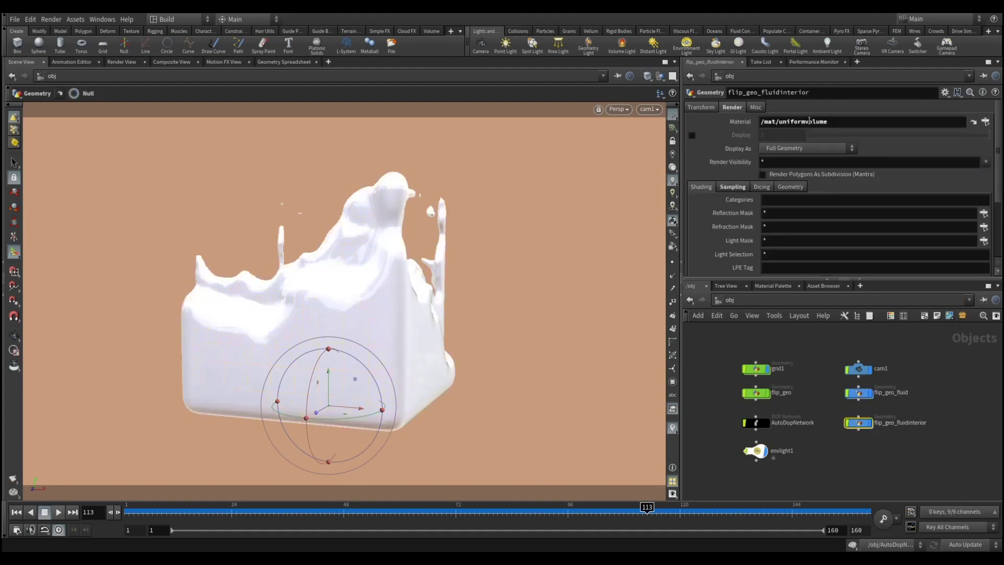
{"action": "left_click", "coordinate": [838, 120]}
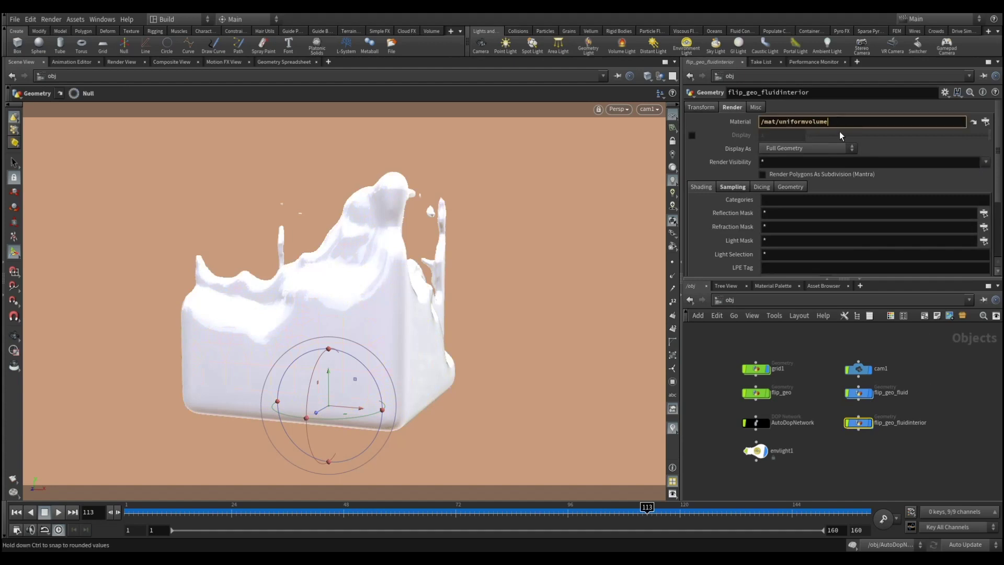
{"action": "scroll", "coordinate": [785, 157], "scroll_direction": "down", "scroll_amount": 3}
{"action": "scroll", "coordinate": [725, 170], "scroll_direction": "up", "scroll_amount": 2}
{"action": "left_click", "coordinate": [728, 173]}
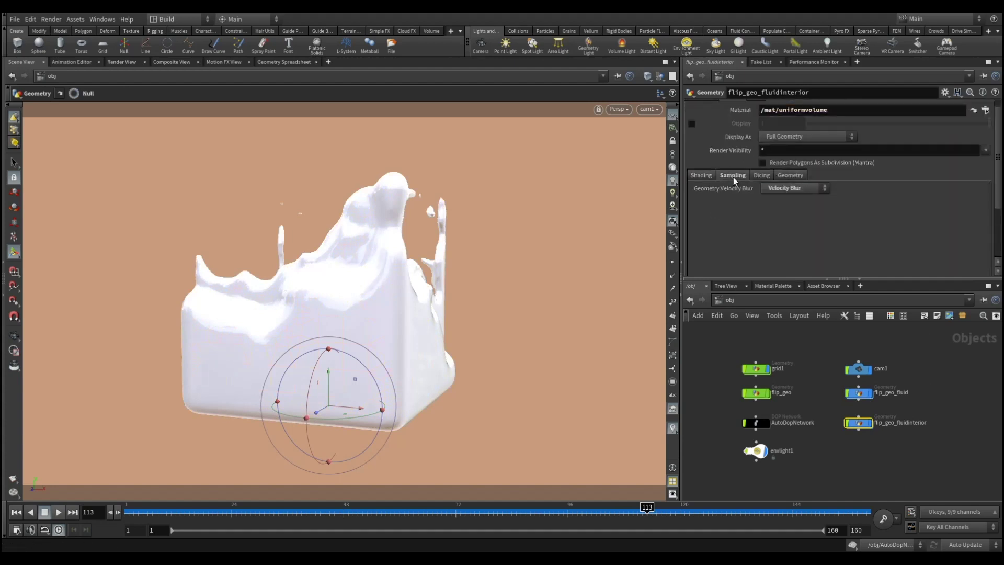
{"action": "left_click", "coordinate": [769, 301]}
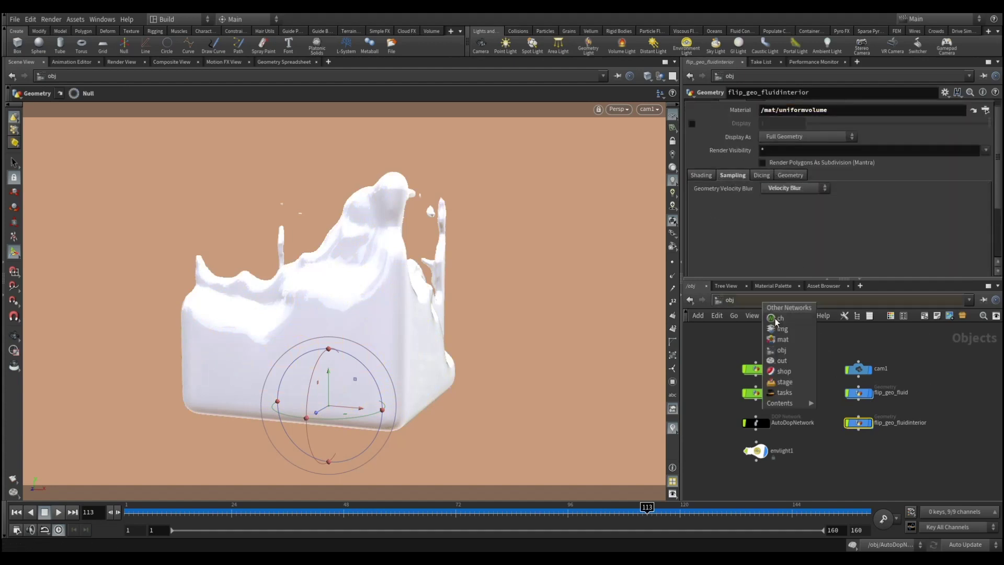
{"action": "left_click", "coordinate": [781, 360]}
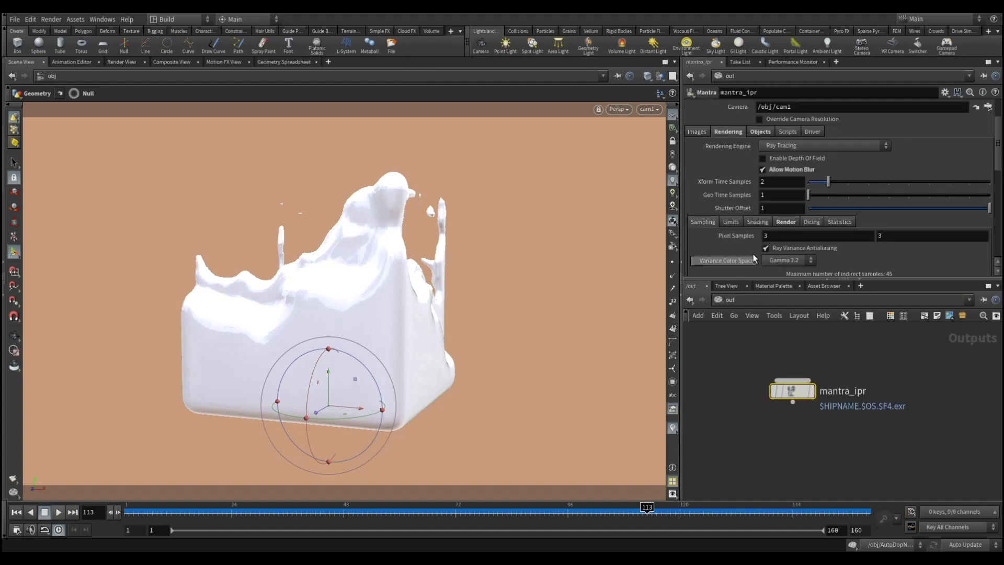
Set mantra_ipr's Pixel Samples to 5 by 5.
{"action": "scroll", "coordinate": [747, 214], "scroll_direction": "down", "scroll_amount": 2}
{"action": "scroll", "coordinate": [764, 211], "scroll_direction": "down", "scroll_amount": 2}
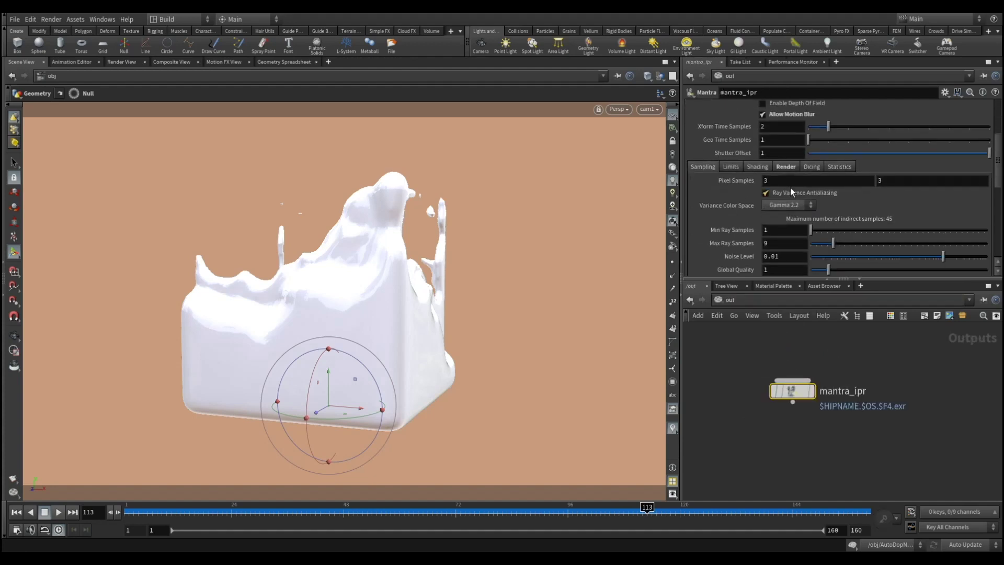
{"action": "type", "text": "5"}
{"action": "key", "text": "Return"}
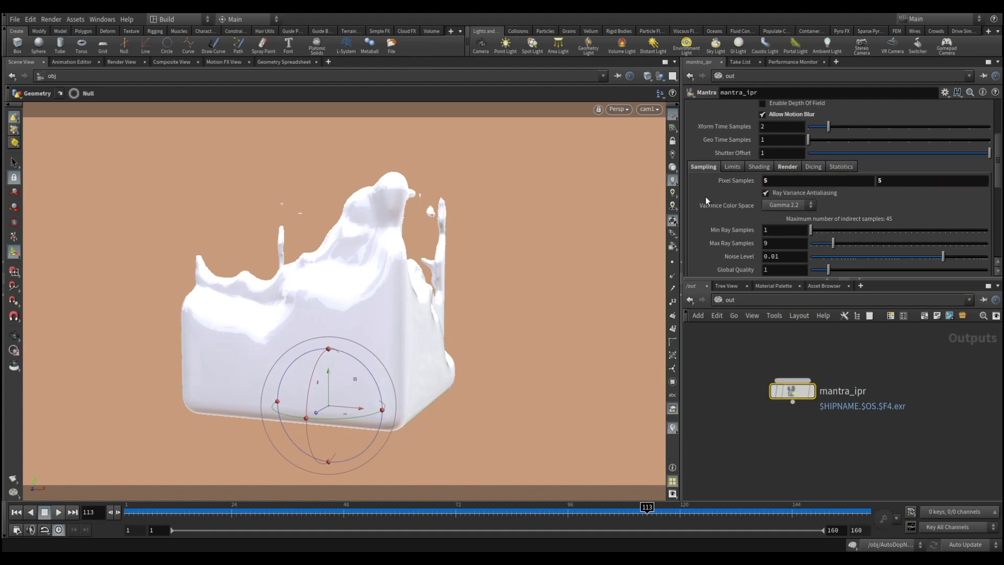
{"action": "scroll", "coordinate": [706, 198], "scroll_direction": "down", "scroll_amount": 9}
{"action": "scroll", "coordinate": [716, 228], "scroll_direction": "up", "scroll_amount": 6}
{"action": "scroll", "coordinate": [716, 227], "scroll_direction": "up", "scroll_amount": 6}
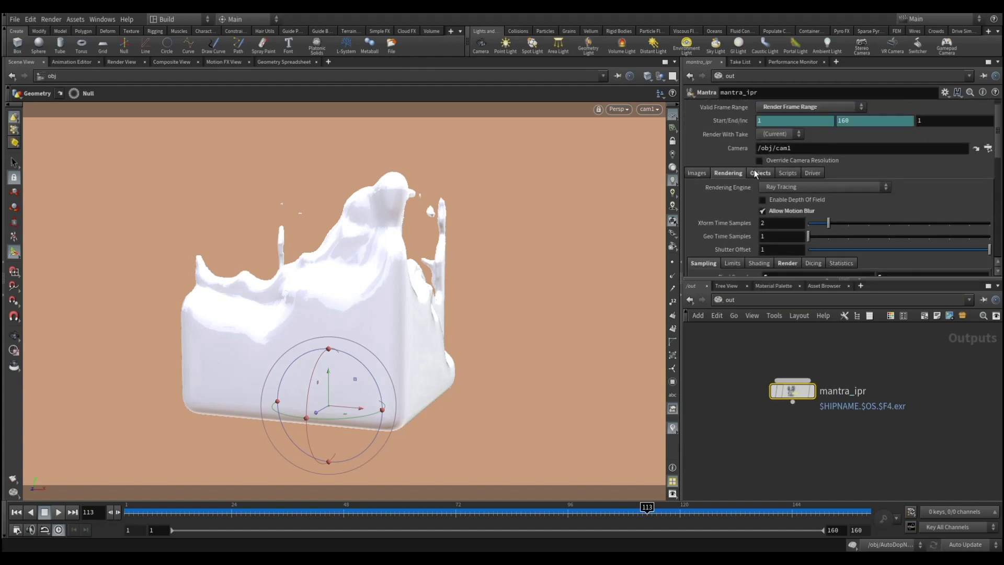
Point the Output Picture path into the 19.flip_box render folder.
{"action": "left_click", "coordinate": [753, 170]}
{"action": "left_click", "coordinate": [695, 172]}
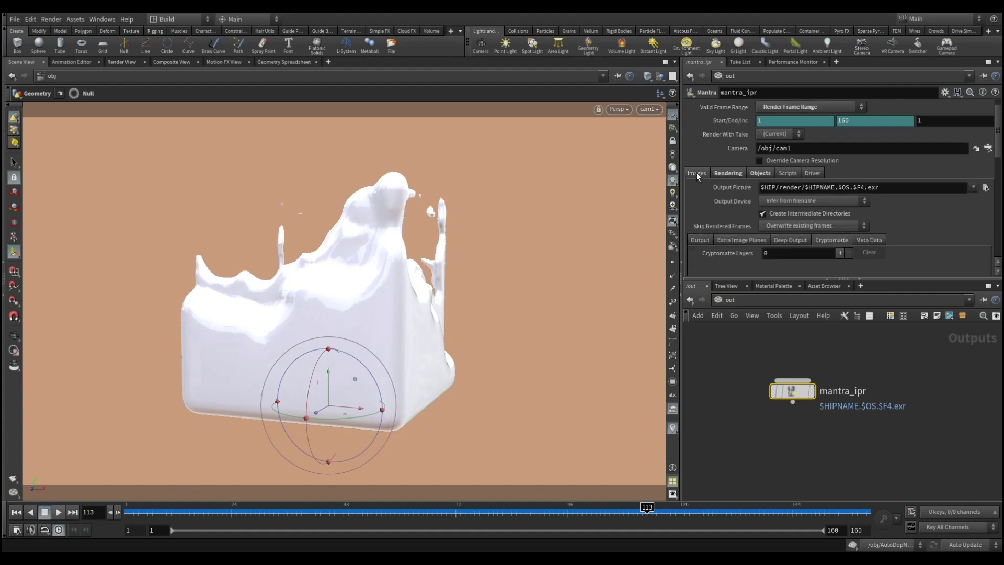
{"action": "scroll", "coordinate": [770, 213], "scroll_direction": "up", "scroll_amount": 1}
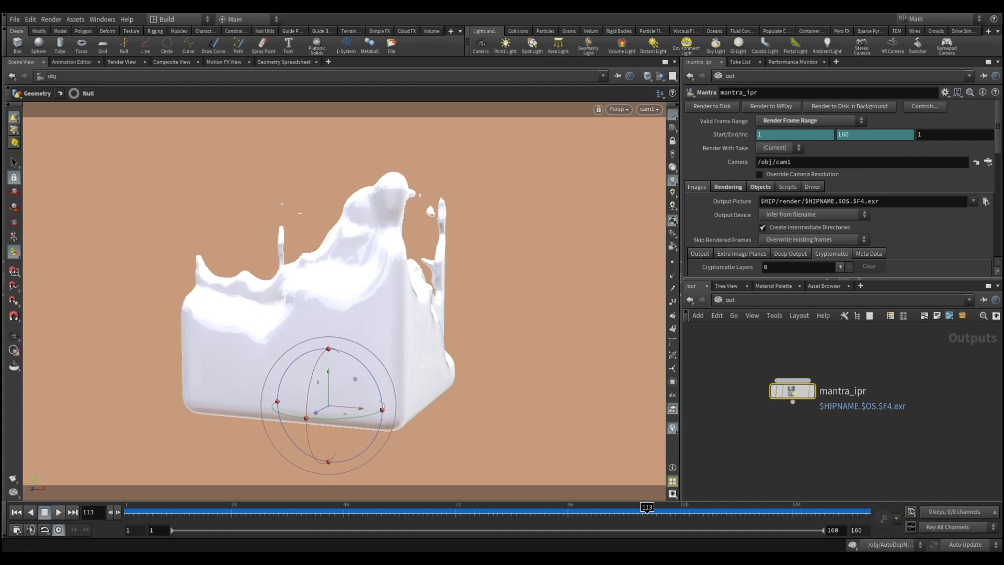
{"action": "left_click_drag", "start_coordinate": [803, 201], "coordinate": [759, 201]}
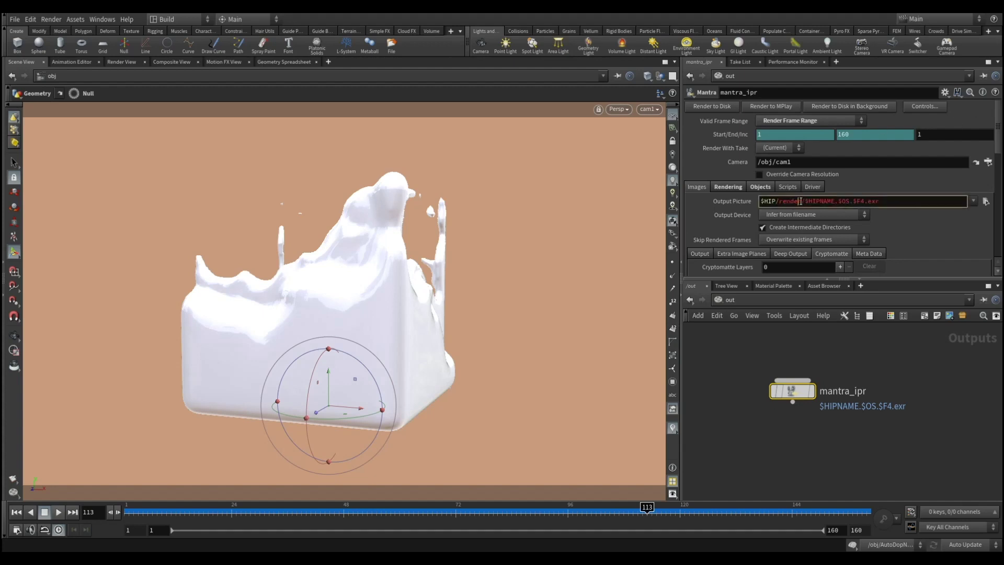
{"action": "type", "text": "F:\\youtube_houdident\\seq\\19.flip_box\\render"}
{"action": "key", "text": "Return"}
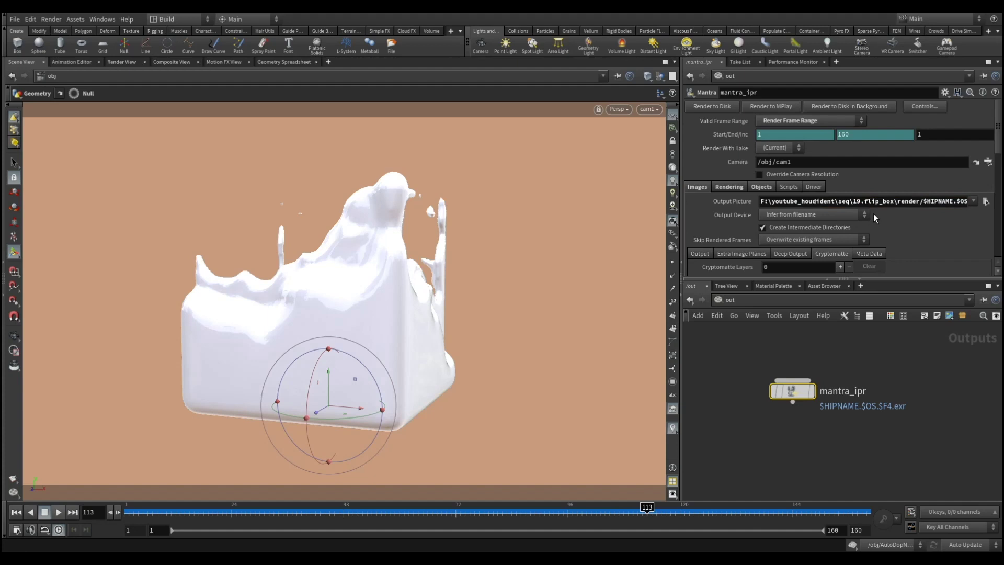
Review the render settings tabs and start rendering frames 1–160 to disk.
{"action": "scroll", "coordinate": [877, 213], "scroll_direction": "down", "scroll_amount": 3}
{"action": "scroll", "coordinate": [877, 214], "scroll_direction": "up", "scroll_amount": 3}
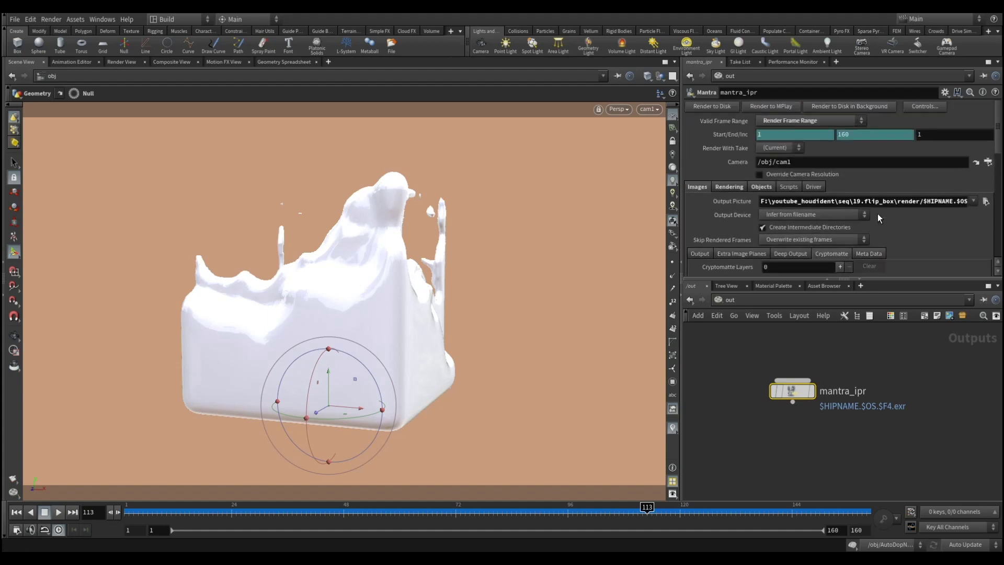
{"action": "left_click", "coordinate": [739, 187]}
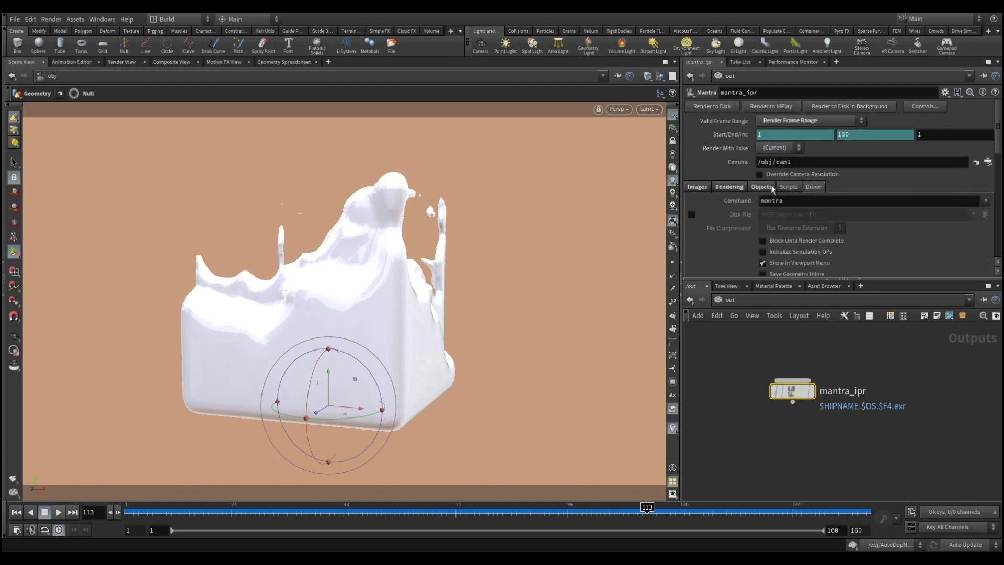
{"action": "left_click", "coordinate": [726, 187]}
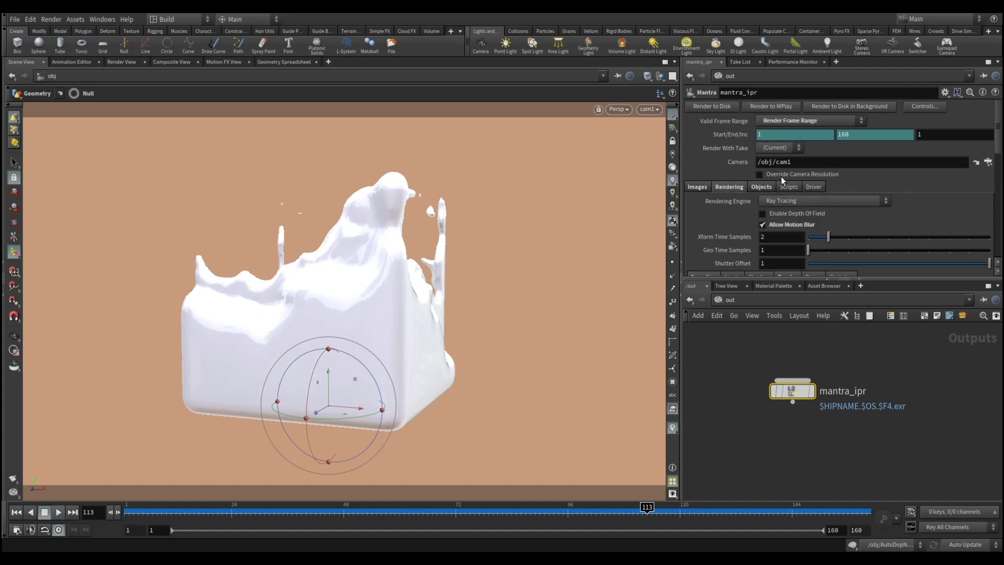
{"action": "left_click", "coordinate": [695, 188]}
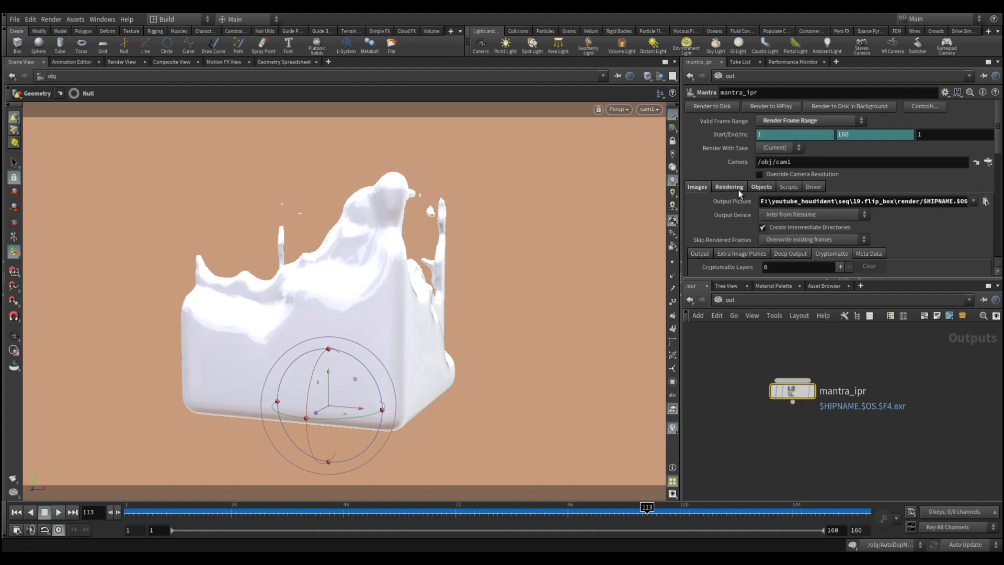
{"action": "left_click", "coordinate": [721, 105]}
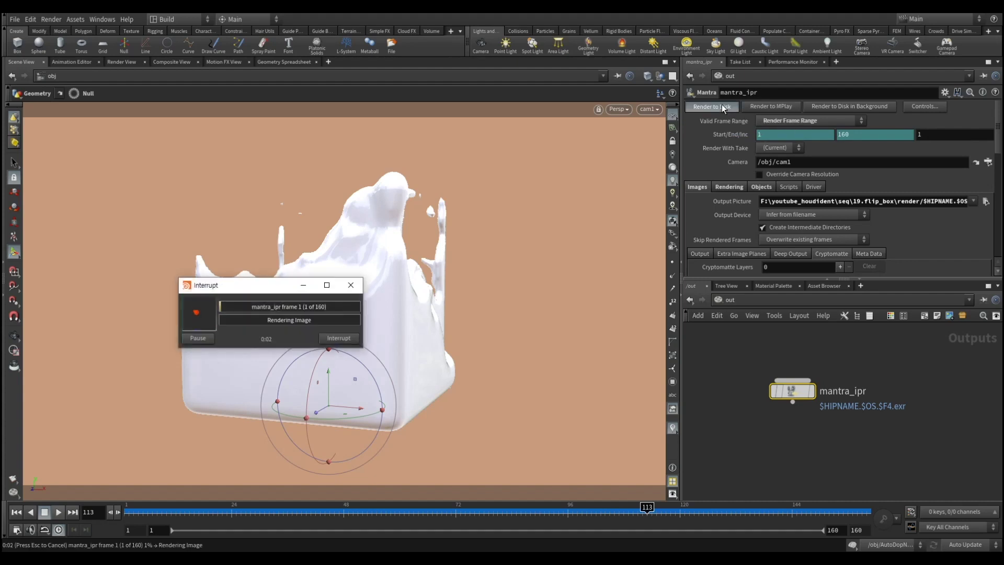